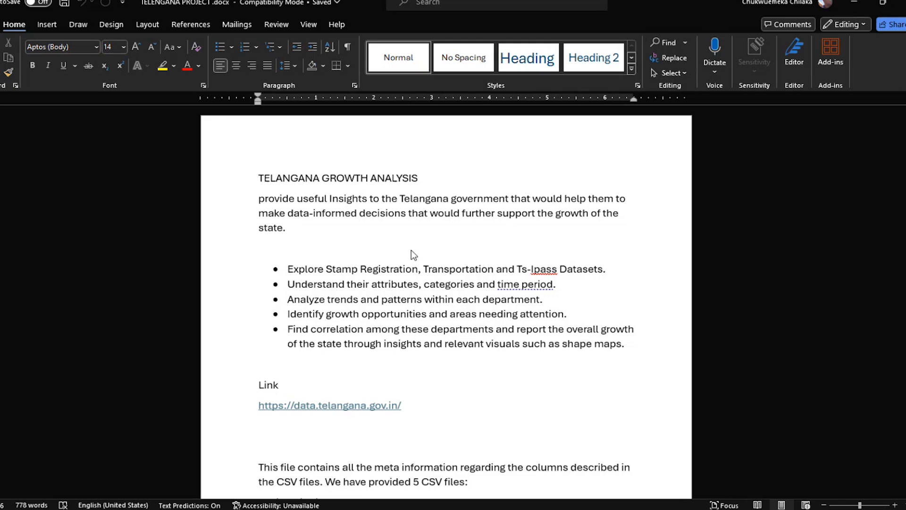
# Review the Telangana growth analysis brief, its objectives and the list of five provided CSV files
pyautogui.scroll(-8, 412, 251)
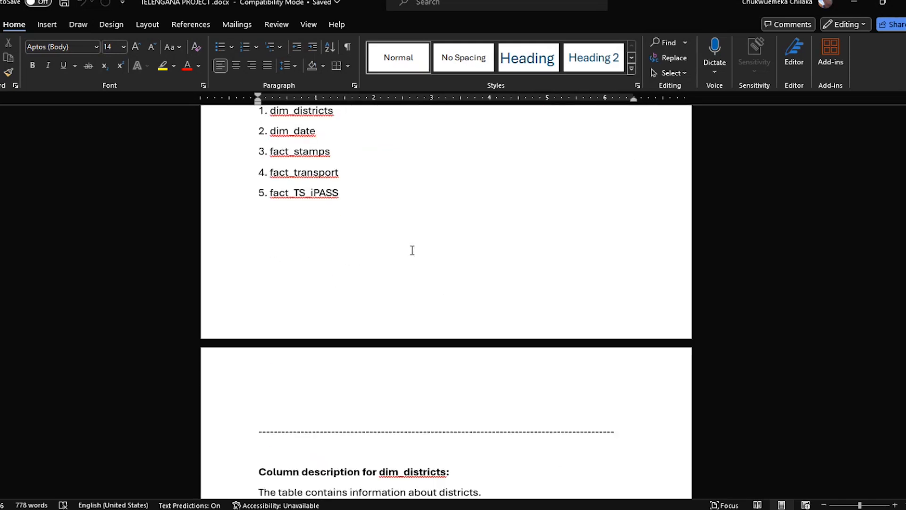
pyautogui.scroll(-2, 411, 250)
pyautogui.scroll(6, 412, 249)
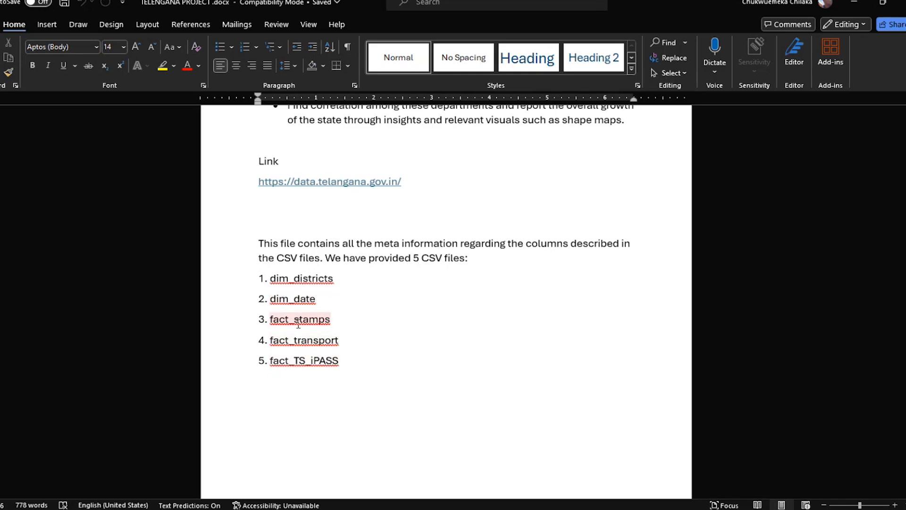
pyautogui.scroll(2, 363, 334)
pyautogui.scroll(-2, 363, 334)
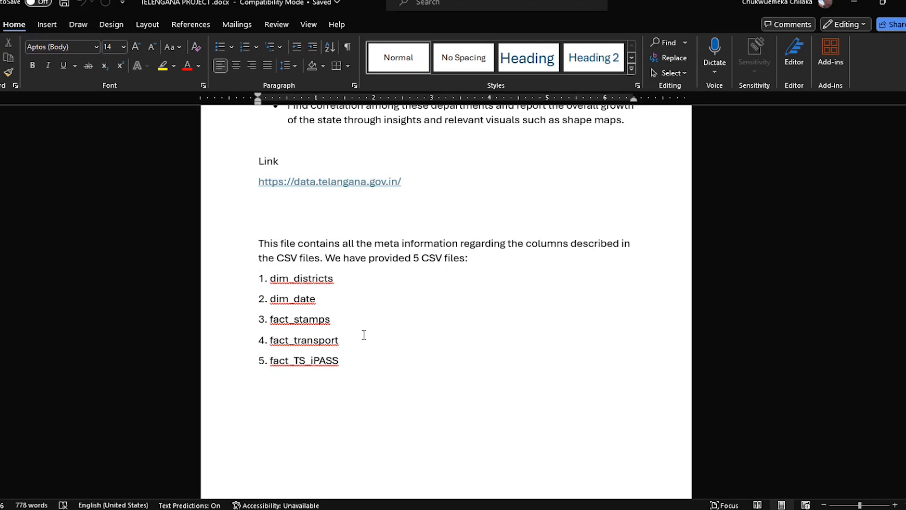
pyautogui.doubleClick(314, 323)
# Read the column descriptions for the dim_districts and dim_date tables
pyautogui.scroll(-10, 324, 387)
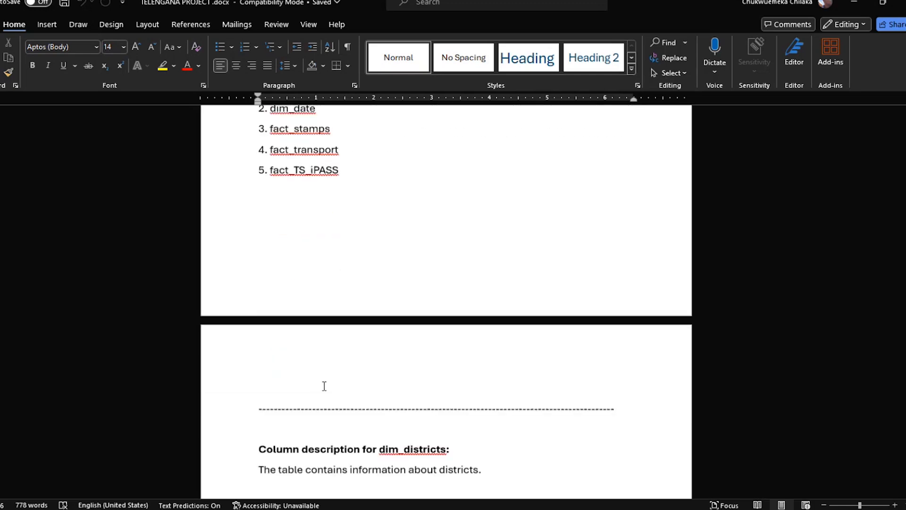
pyautogui.scroll(-1, 325, 387)
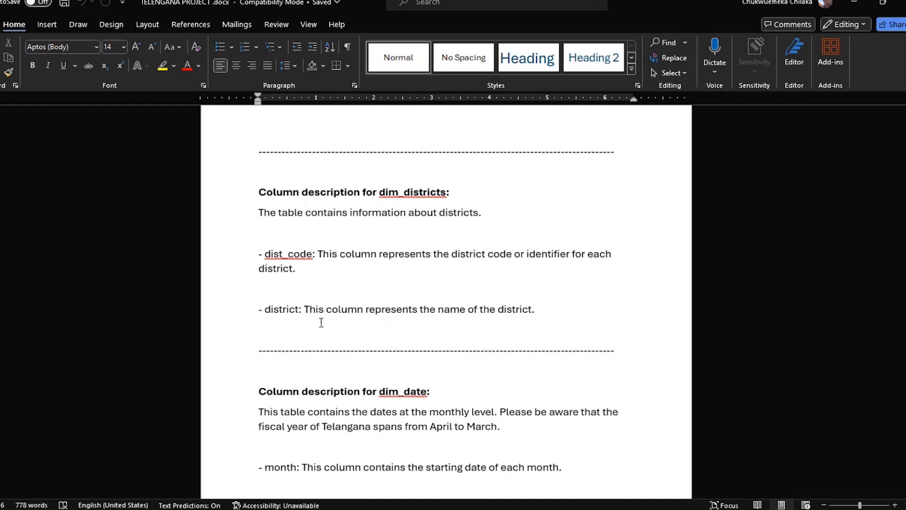
pyautogui.scroll(-3, 320, 322)
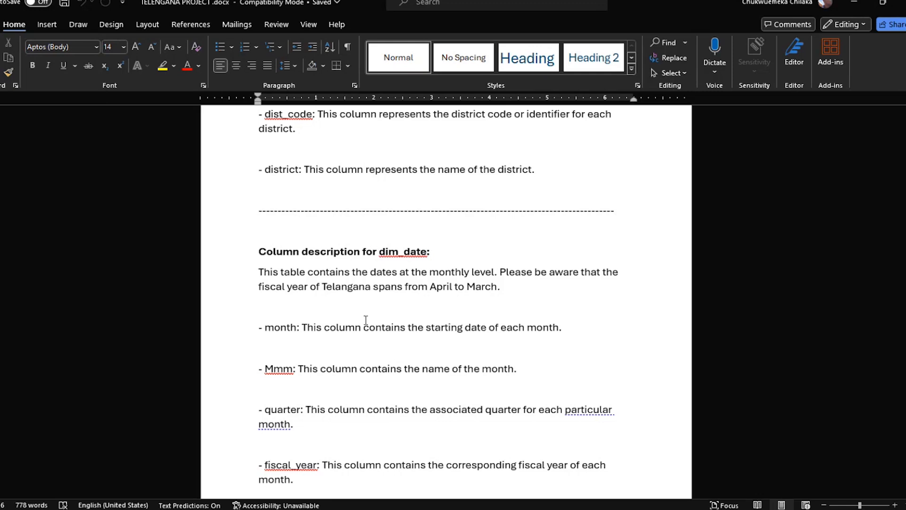
pyautogui.scroll(-1, 362, 318)
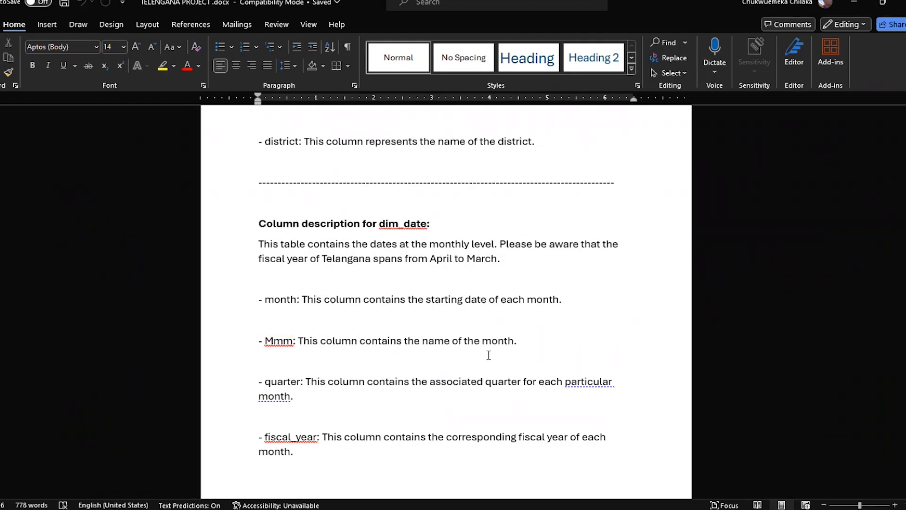
pyautogui.scroll(-3, 489, 355)
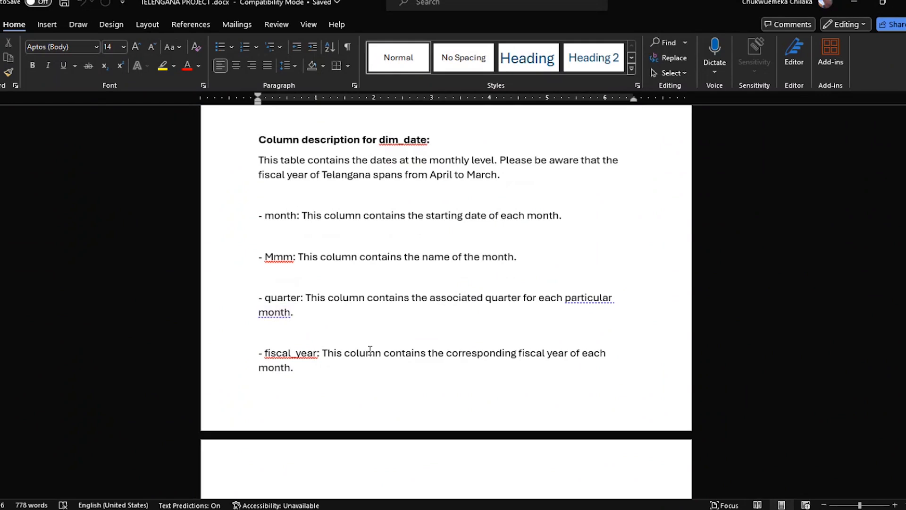
# Examine the fact_stamps table description and its document registration and e-stamp challan columns
pyautogui.scroll(-3, 362, 361)
pyautogui.scroll(-3, 361, 361)
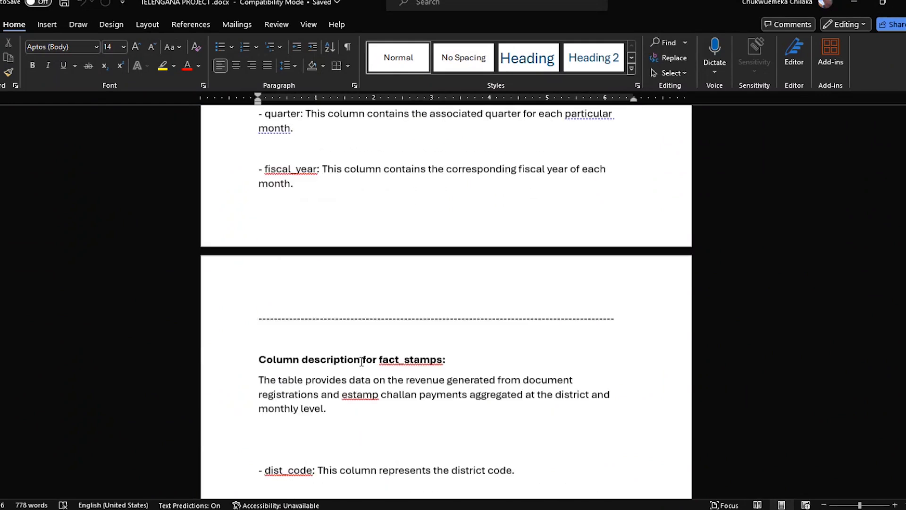
pyautogui.scroll(-3, 362, 361)
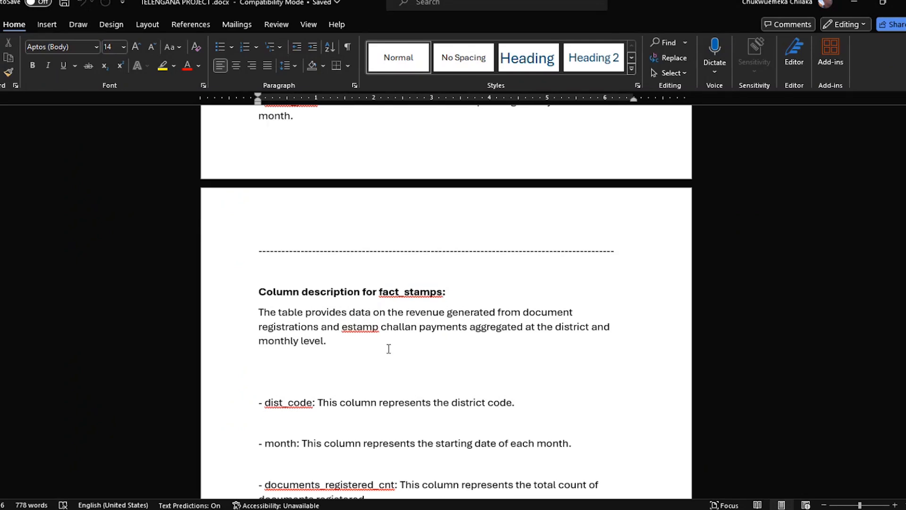
pyautogui.scroll(-2, 291, 335)
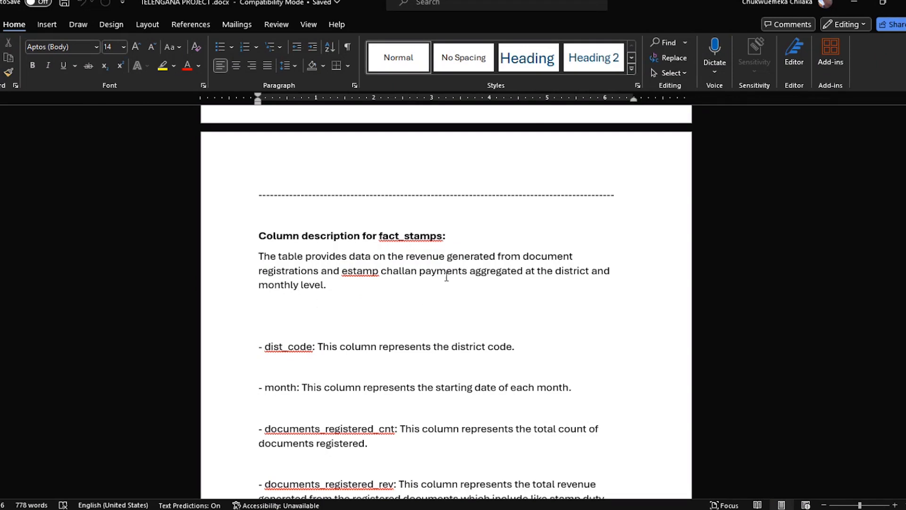
pyautogui.scroll(-2, 378, 290)
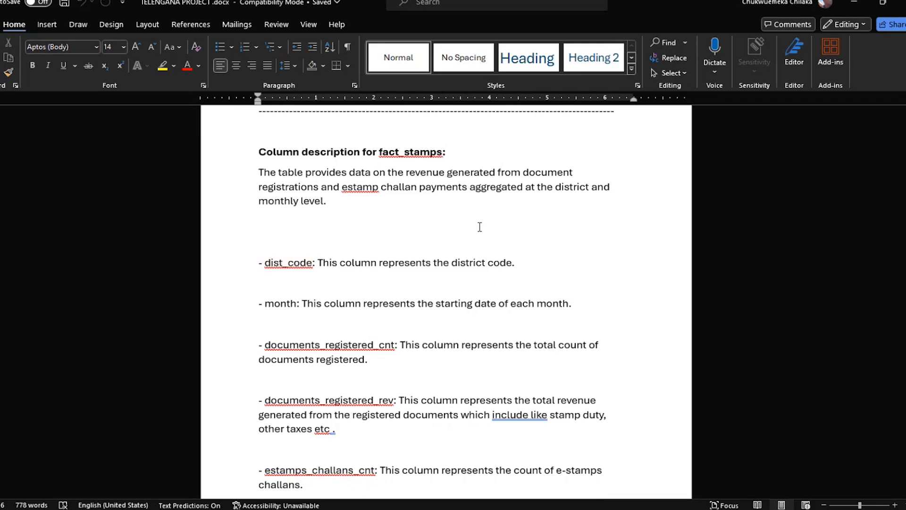
pyautogui.scroll(6, 306, 206)
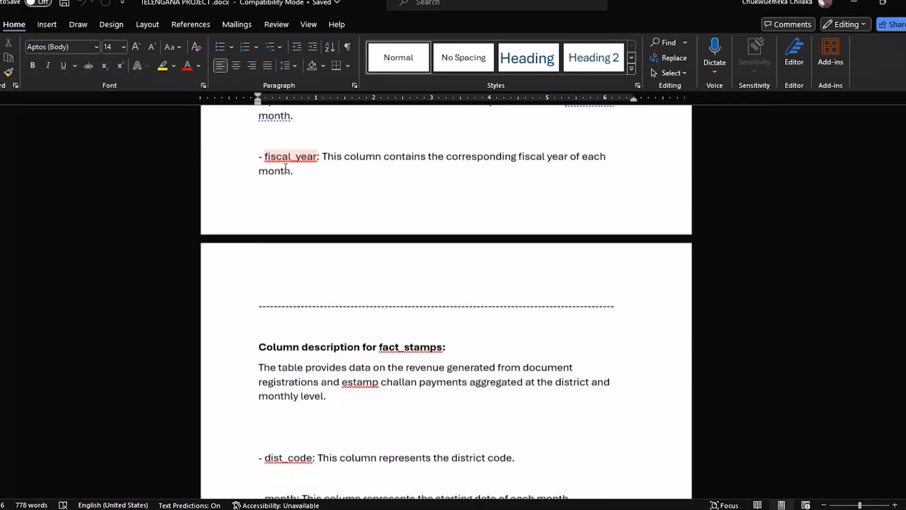
pyautogui.scroll(-5, 348, 236)
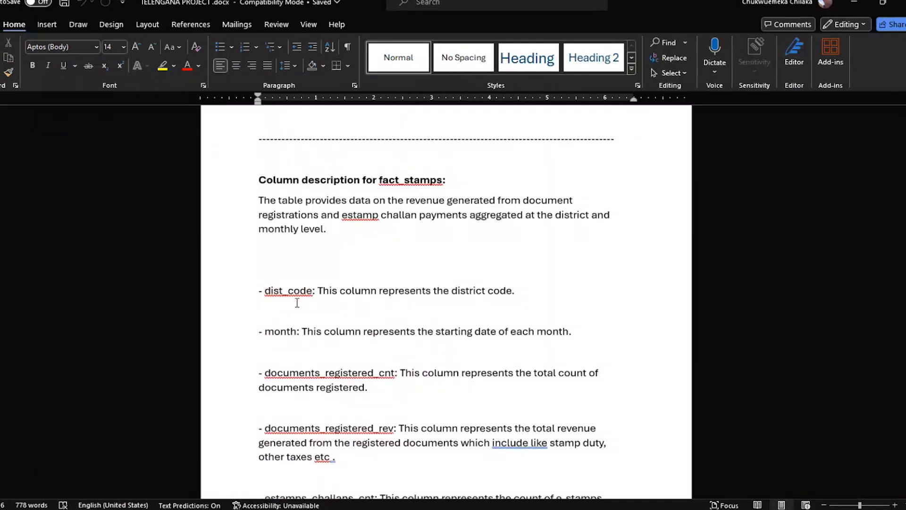
pyautogui.scroll(-2, 298, 293)
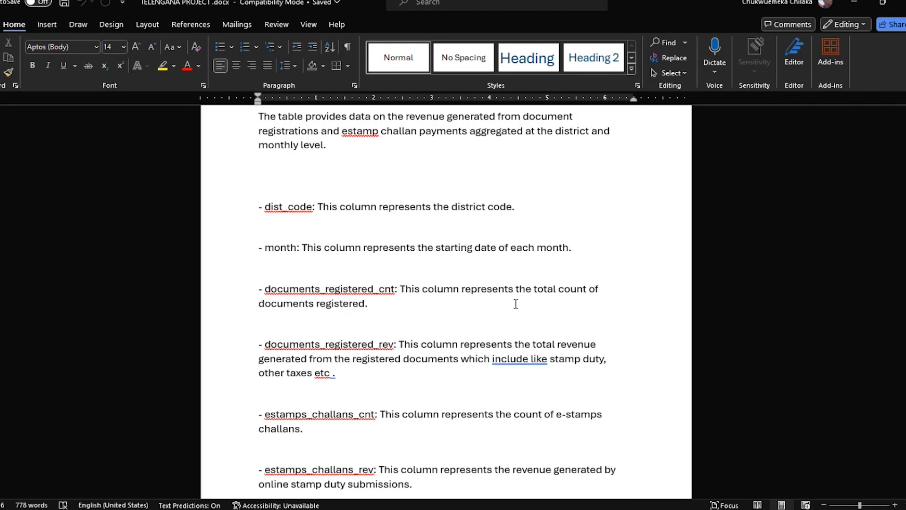
pyautogui.scroll(-2, 401, 284)
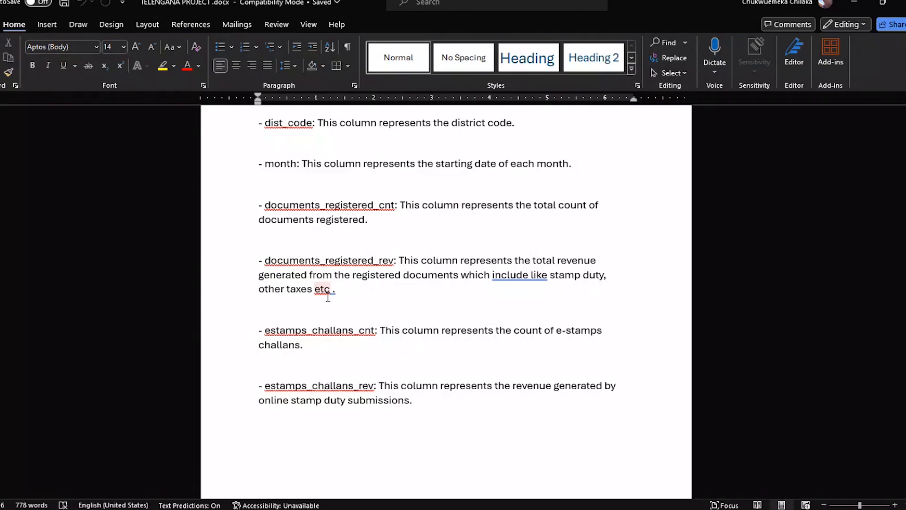
pyautogui.scroll(-2, 328, 297)
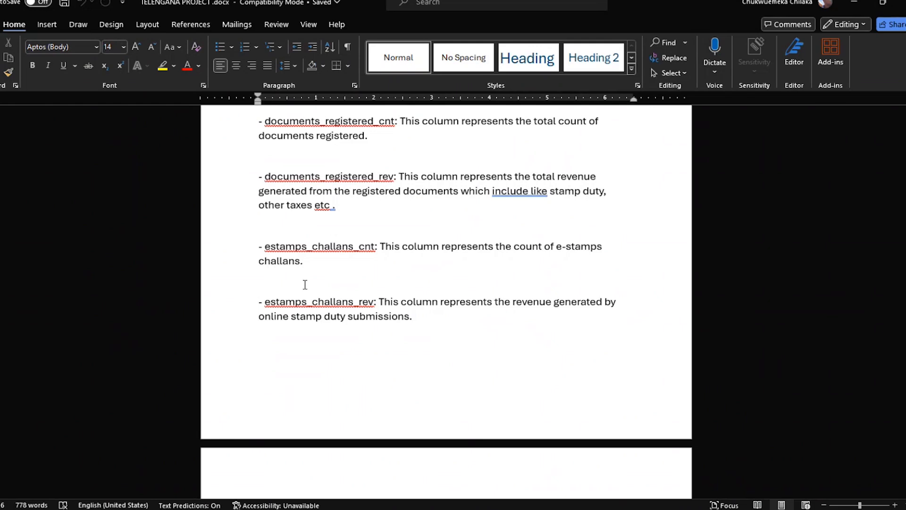
# Read the fact_transport table description, including the vehicle sales columns by fuel type and vehicle class
pyautogui.scroll(-6, 305, 285)
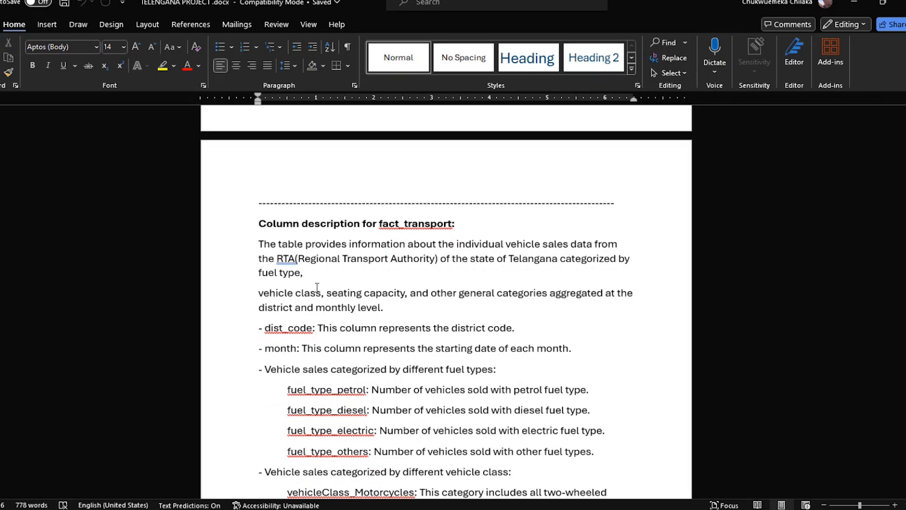
pyautogui.moveTo(275, 258); pyautogui.dragTo(297, 254)
pyautogui.click(297, 251)
pyautogui.scroll(-1, 377, 322)
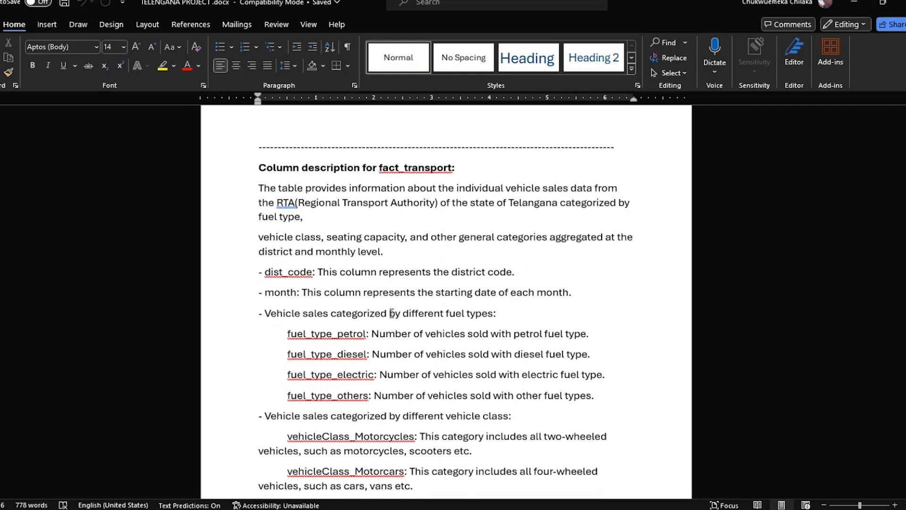
pyautogui.scroll(-1, 330, 307)
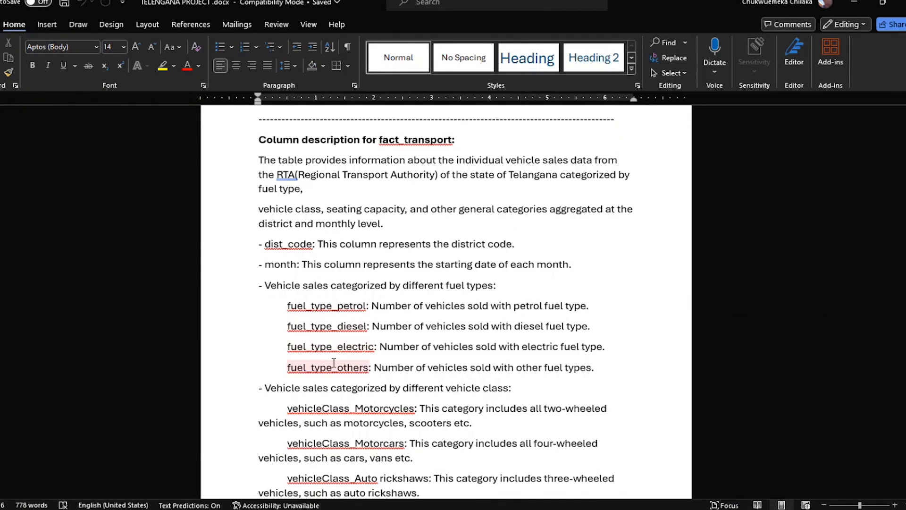
pyautogui.scroll(-3, 332, 369)
pyautogui.scroll(-1, 332, 370)
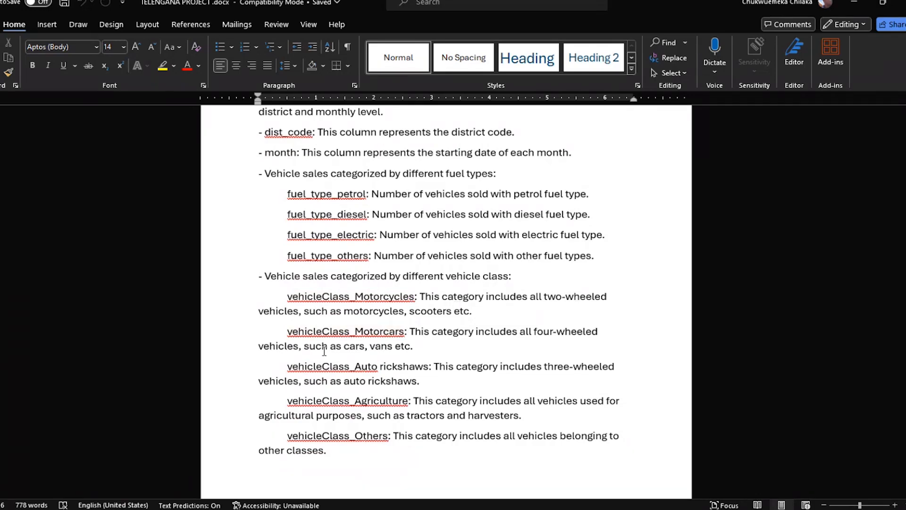
# Review the fact_transport columns for seating capacity and the other vehicle sales categories
pyautogui.scroll(-5, 324, 351)
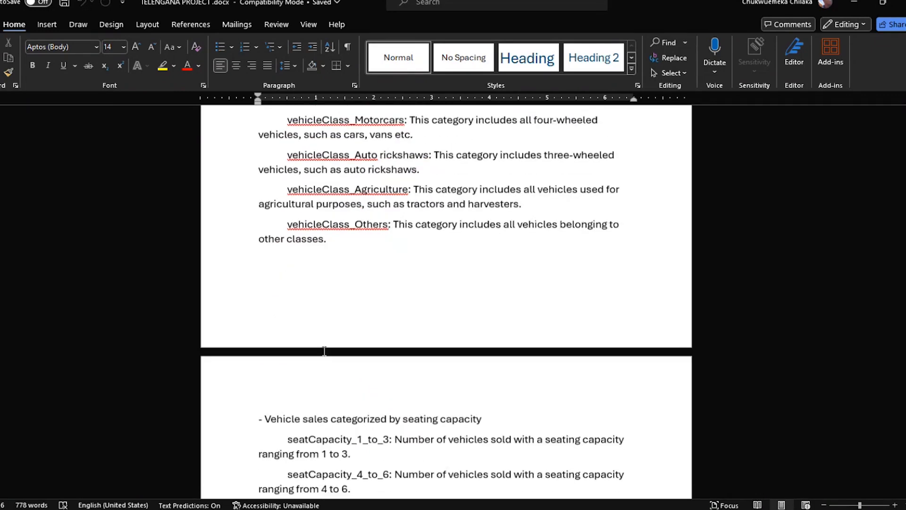
pyautogui.scroll(-2, 351, 337)
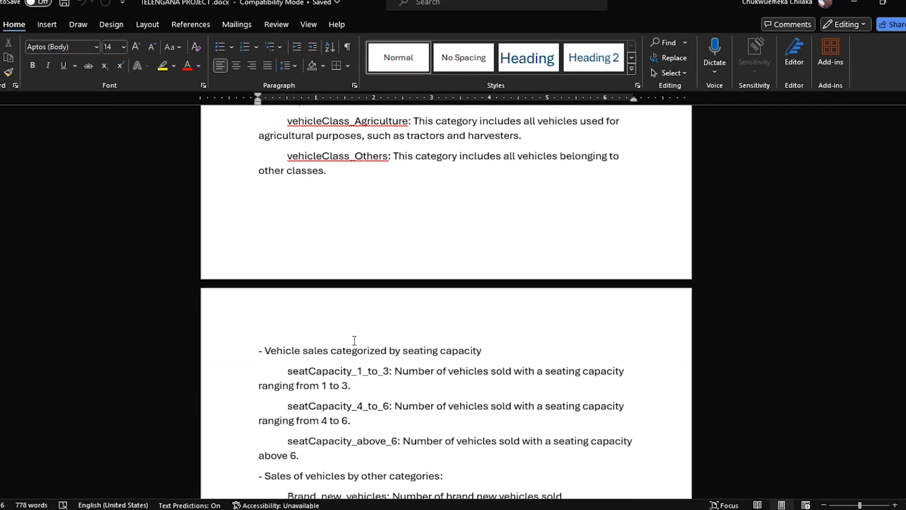
pyautogui.scroll(-2, 355, 341)
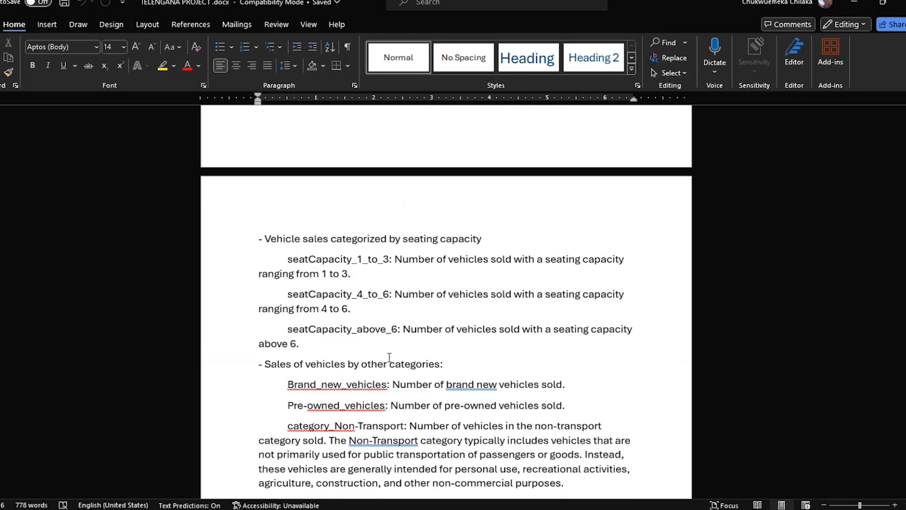
pyautogui.scroll(-1, 390, 358)
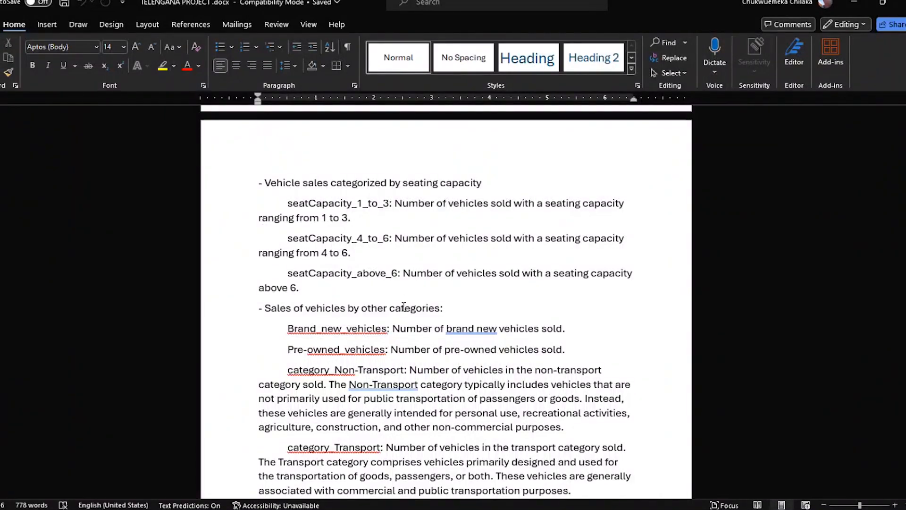
pyautogui.scroll(-2, 403, 306)
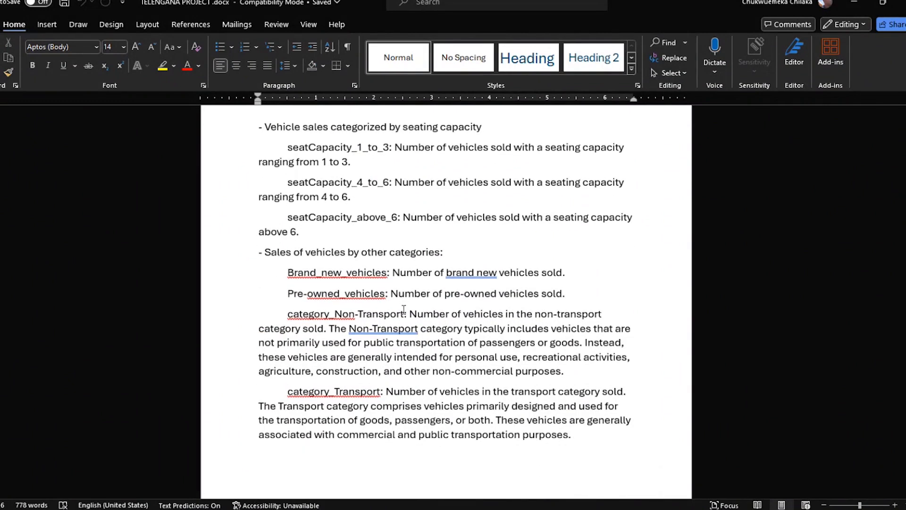
# Examine the fact_TS_iPASS description, including its sector, investment and number of employees columns
pyautogui.scroll(-12, 404, 309)
pyautogui.scroll(-10, 404, 309)
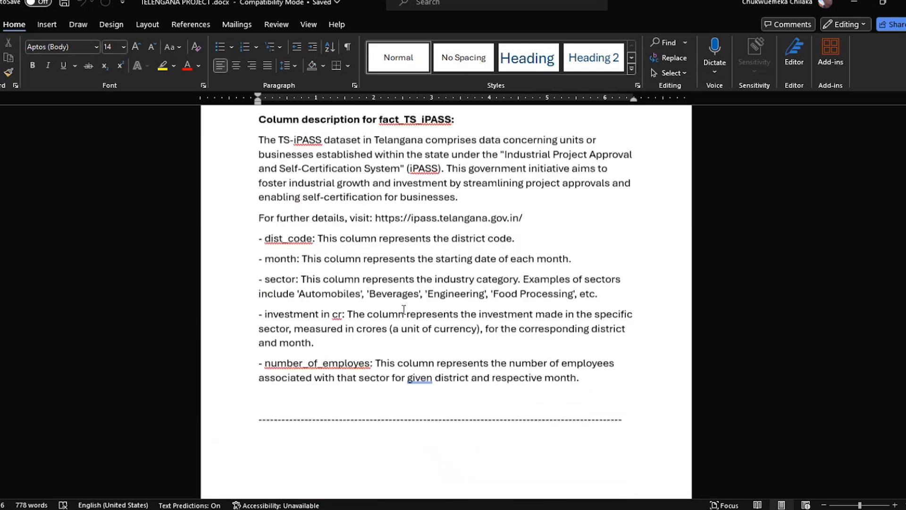
pyautogui.scroll(5, 403, 309)
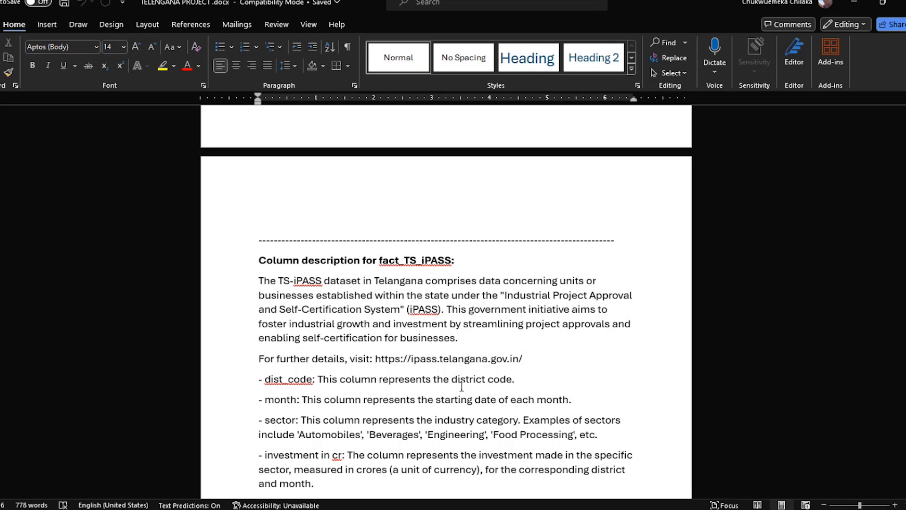
pyautogui.scroll(-3, 462, 387)
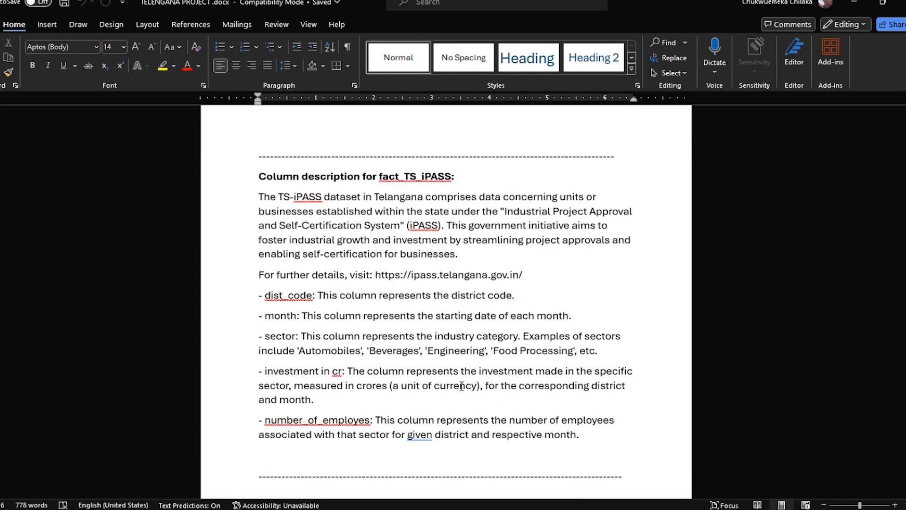
pyautogui.scroll(-2, 462, 387)
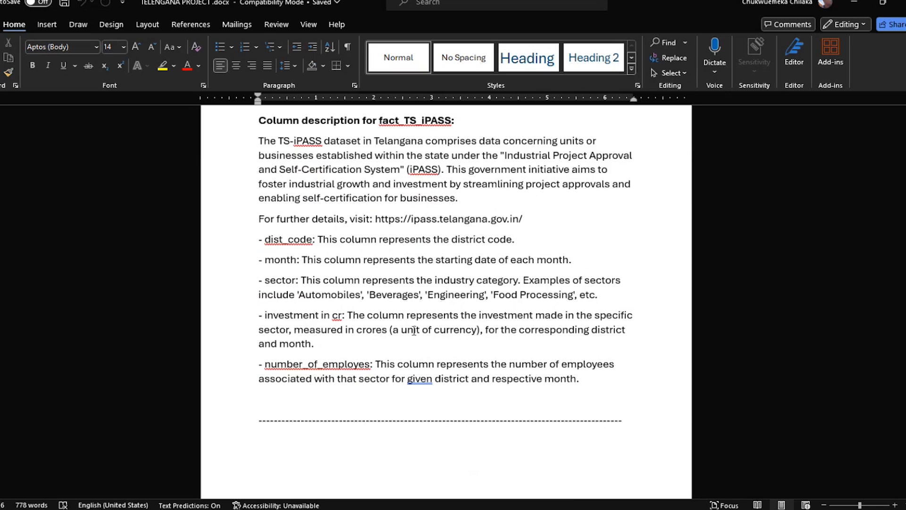
pyautogui.scroll(-2, 404, 313)
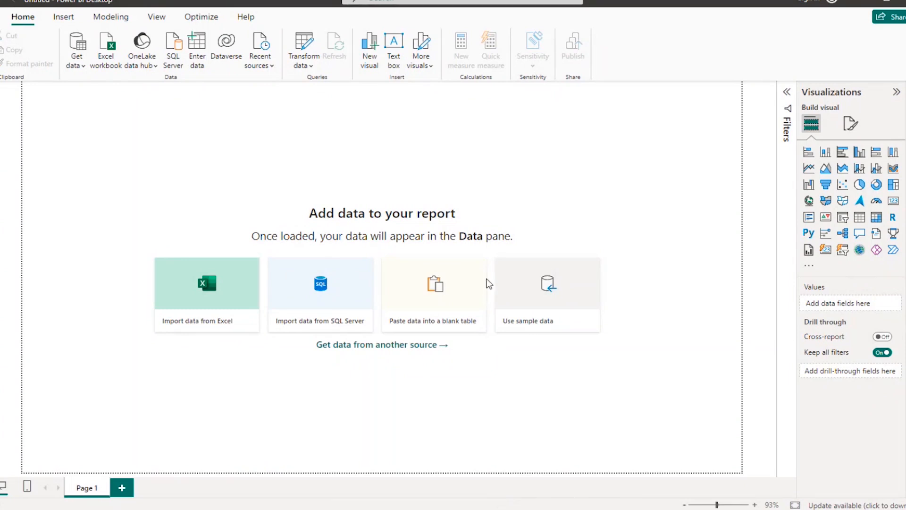
# Switch to the research questions PDF in Adobe Acrobat and read the primary Stamp Registration questions
pyautogui.hotkey('alt', 'Tab')
pyautogui.scroll(-3, 545, 255)
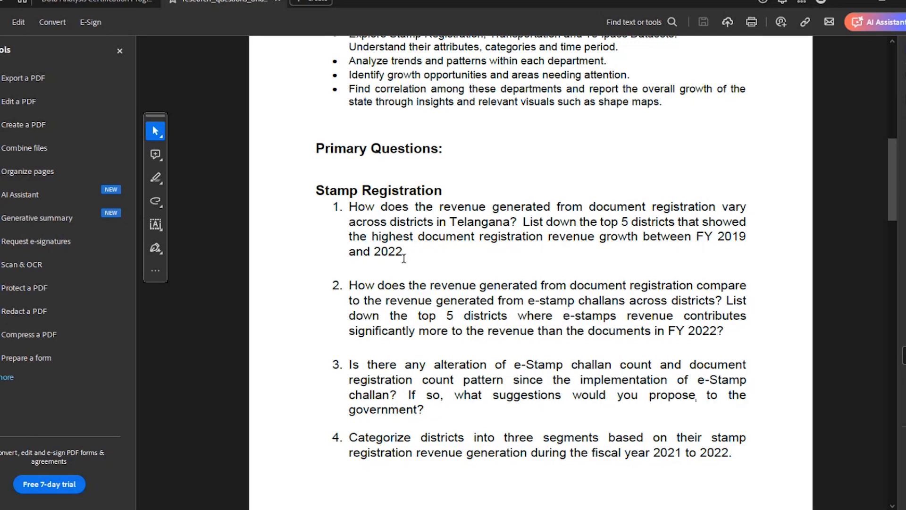
pyautogui.scroll(-2, 404, 258)
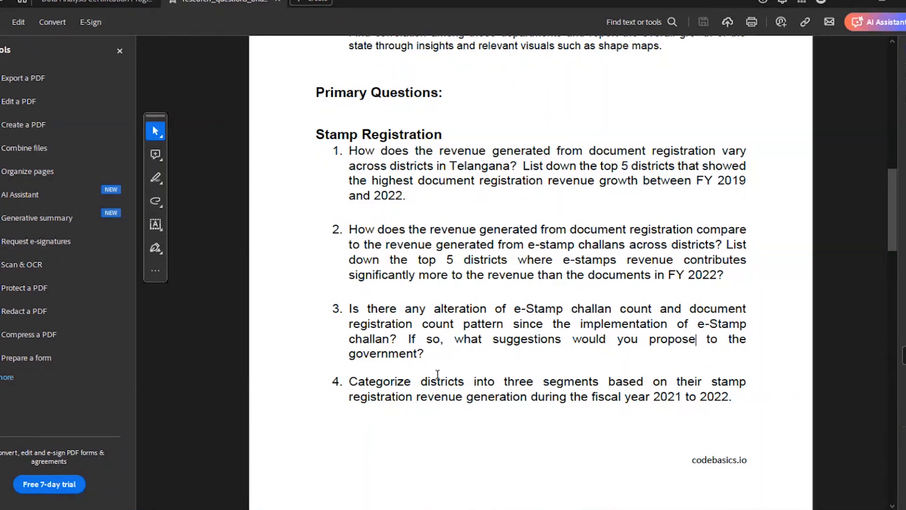
pyautogui.rightClick(413, 364)
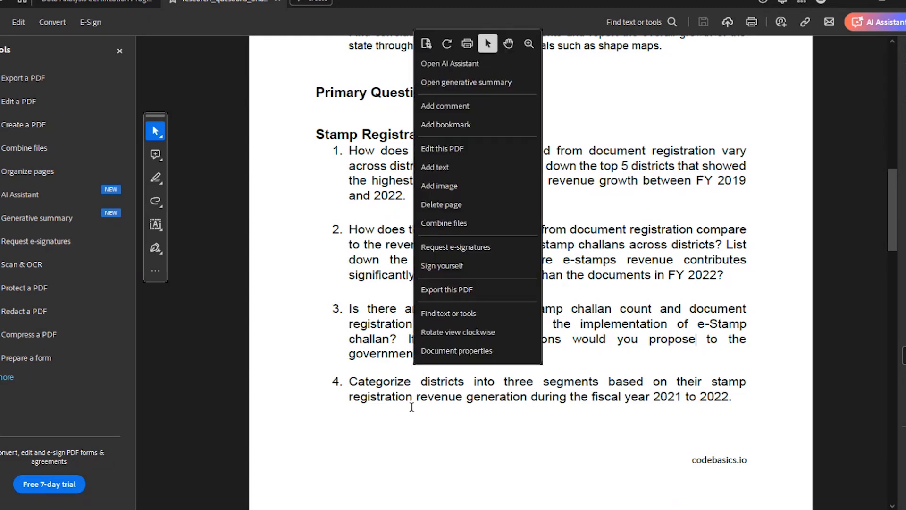
pyautogui.press('Escape')
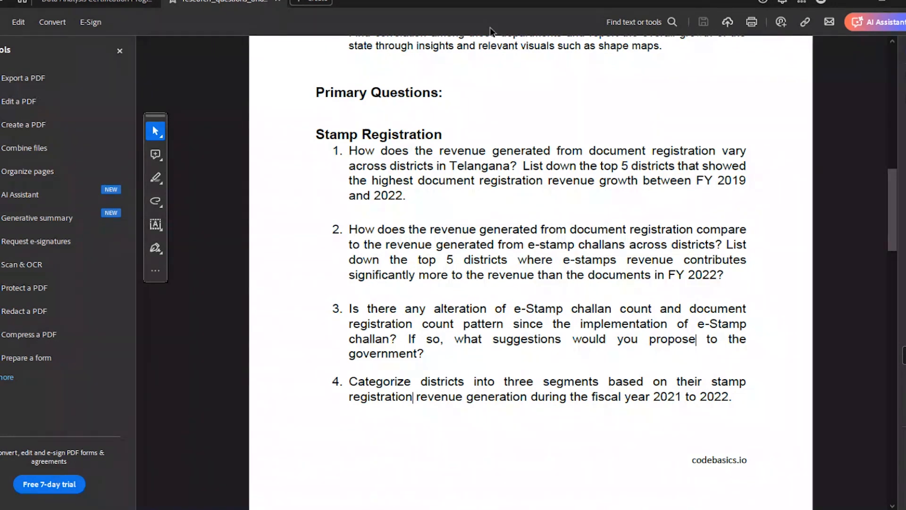
# Switch to Power BI Desktop and start a new data connection using the Folder source
pyautogui.click(491, 3)
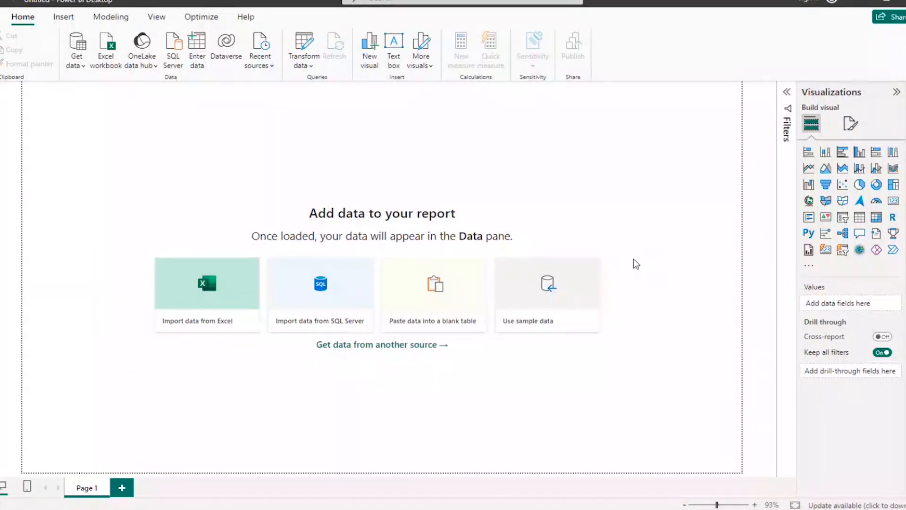
pyautogui.click(77, 63)
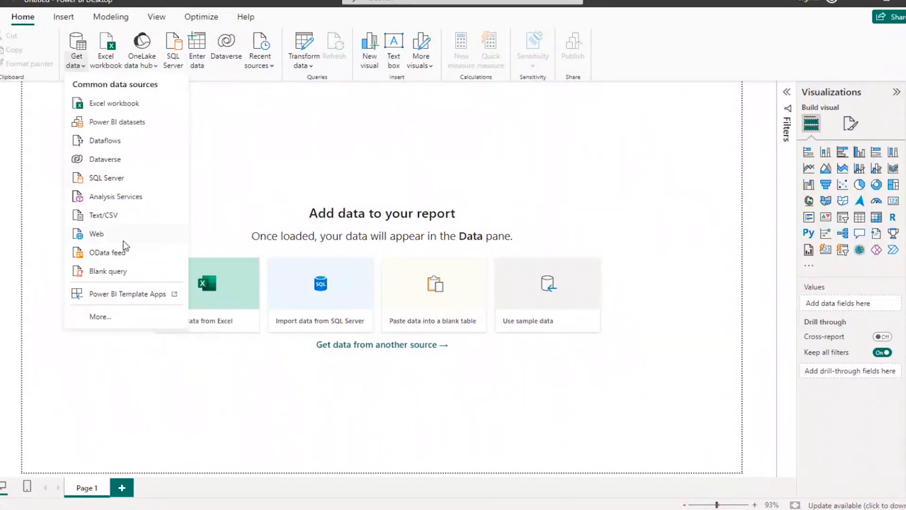
pyautogui.click(99, 316)
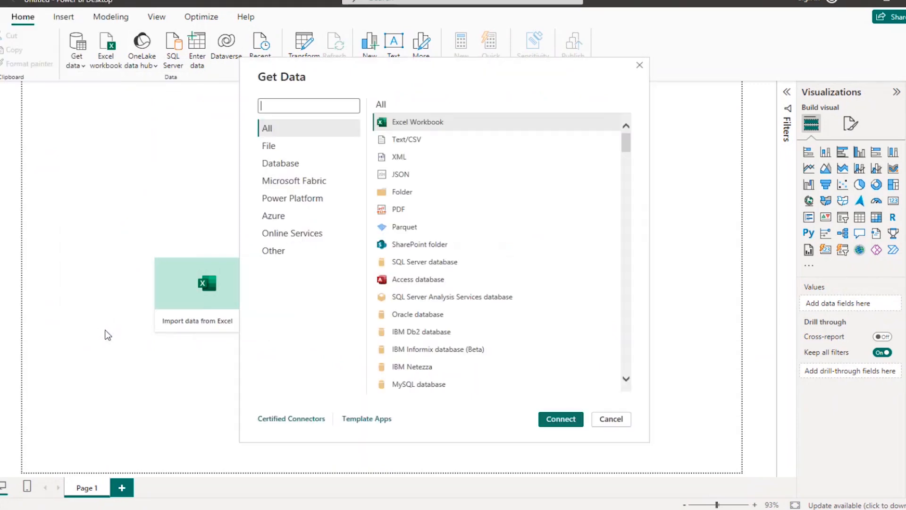
pyautogui.click(457, 190)
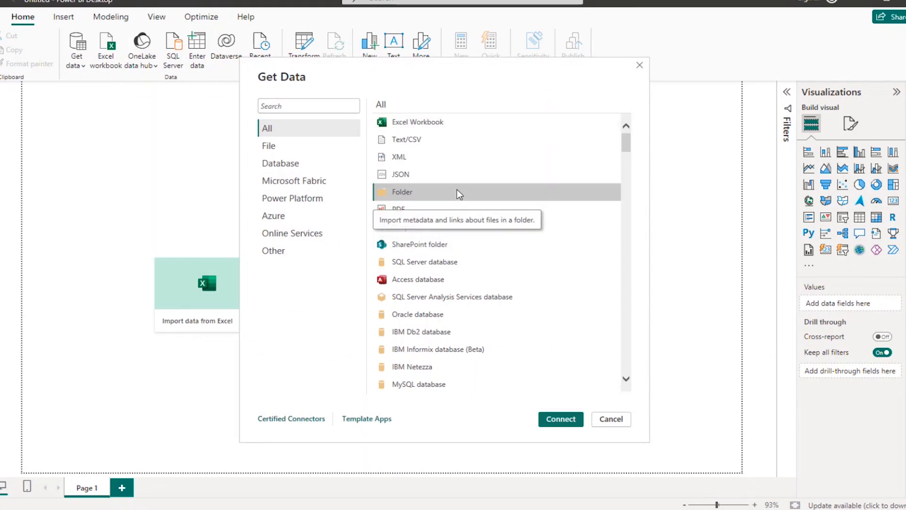
pyautogui.click(550, 420)
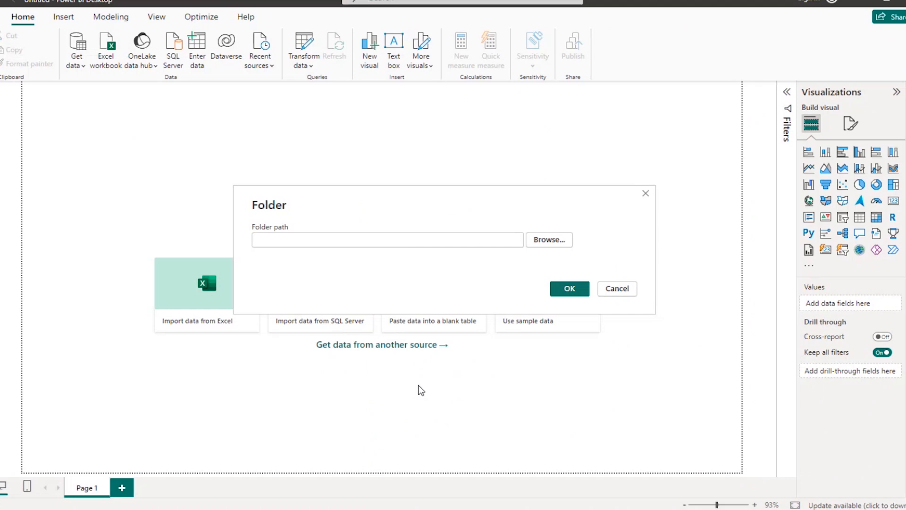
# Choose the dataset folder inside Talengana Growth Analysis as the source and open its file list for transforming in Power Query
pyautogui.click(548, 240)
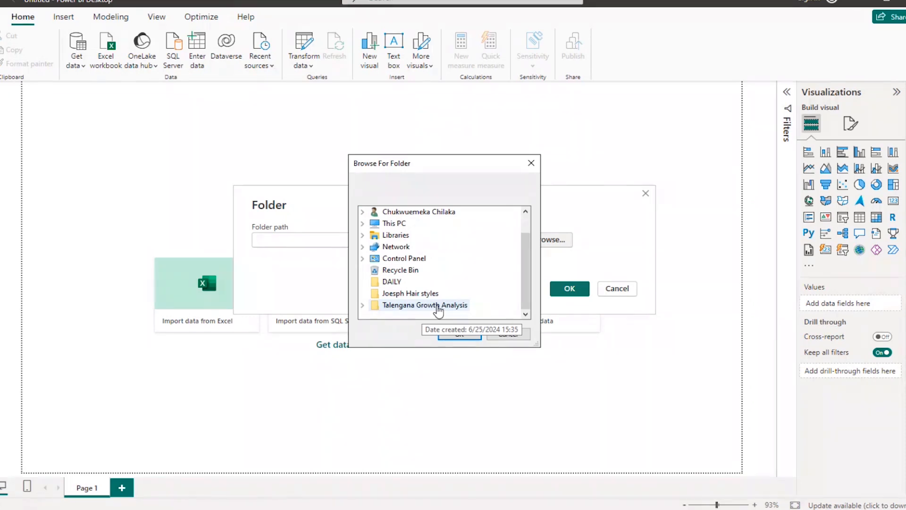
pyautogui.click(363, 306)
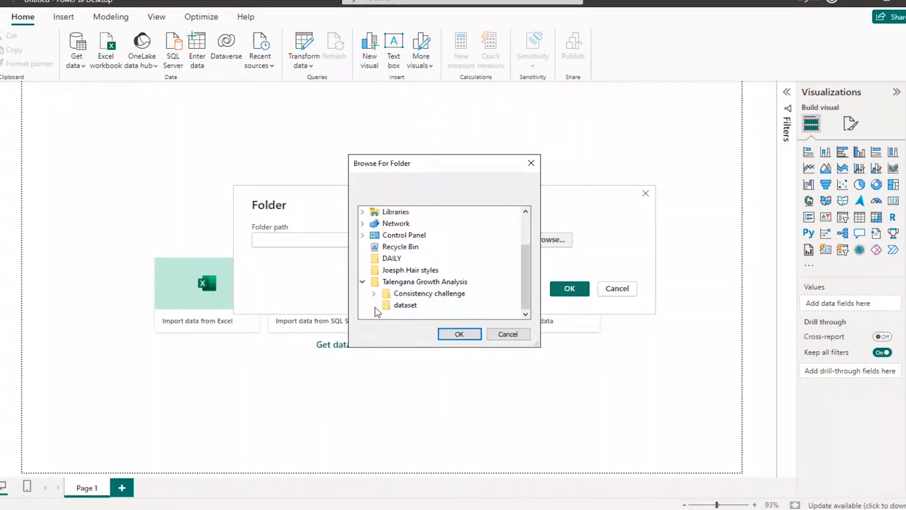
pyautogui.click(406, 304)
pyautogui.click(456, 334)
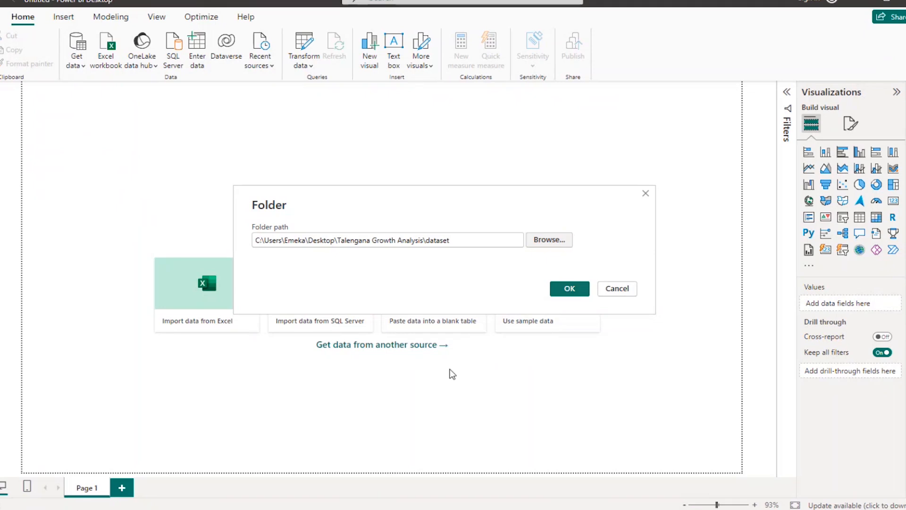
pyautogui.click(564, 293)
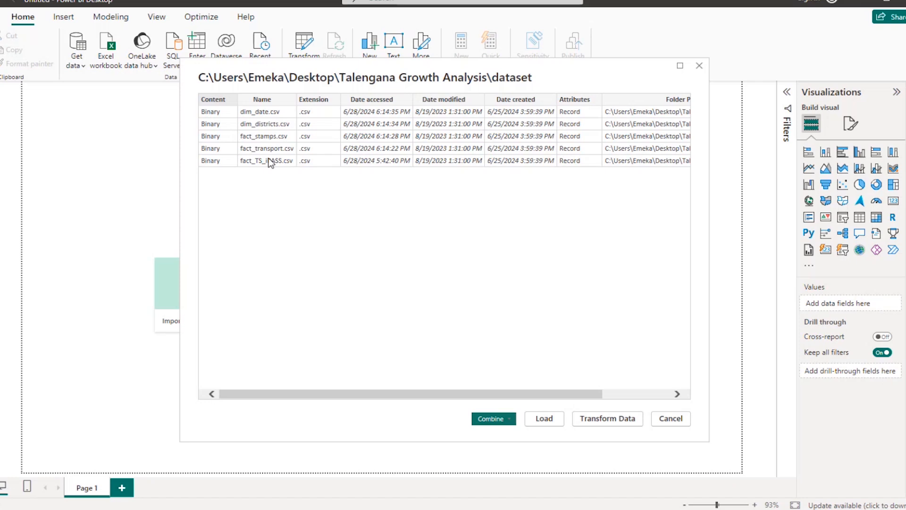
pyautogui.click(609, 421)
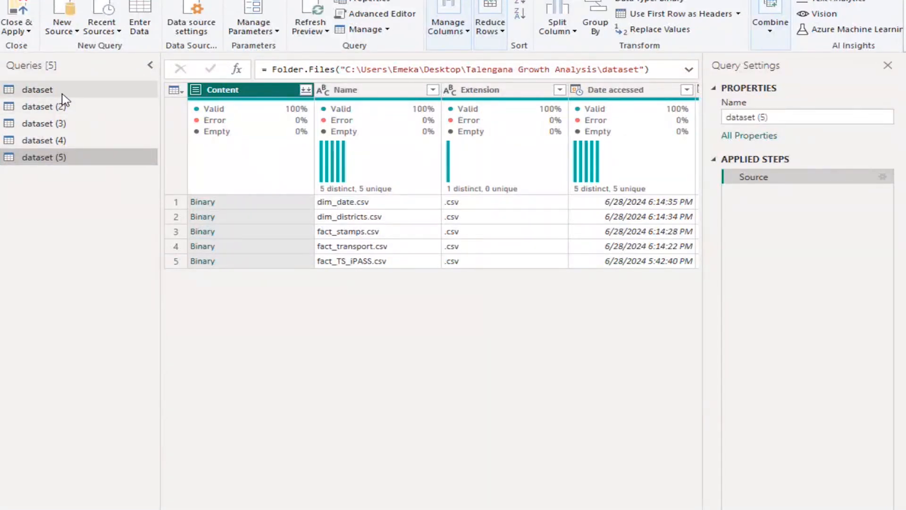
# Load the contents of fact_TS_iPASS.csv into the dataset (5) query
pyautogui.rightClick(62, 94)
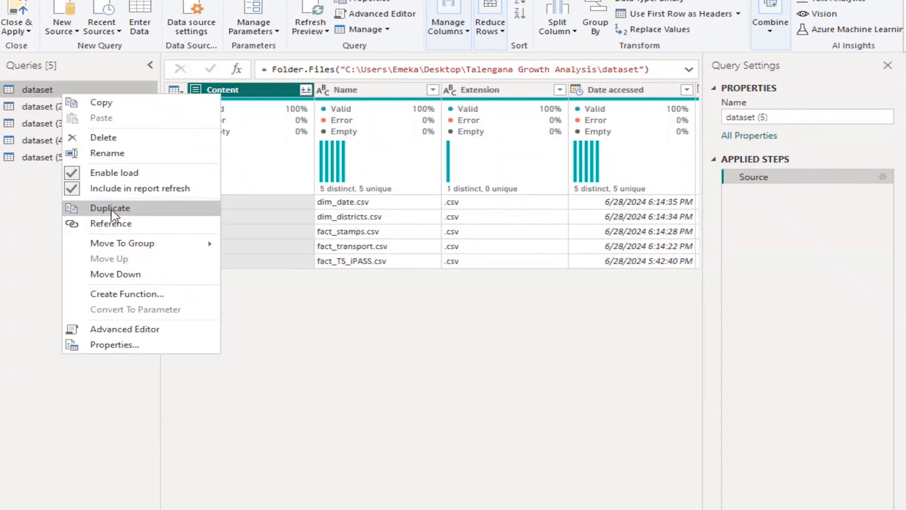
pyautogui.click(33, 225)
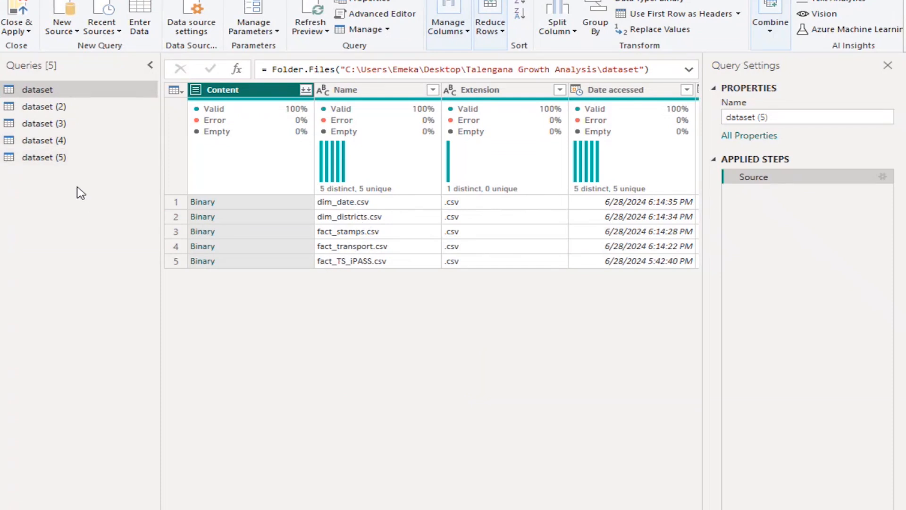
pyautogui.click(70, 160)
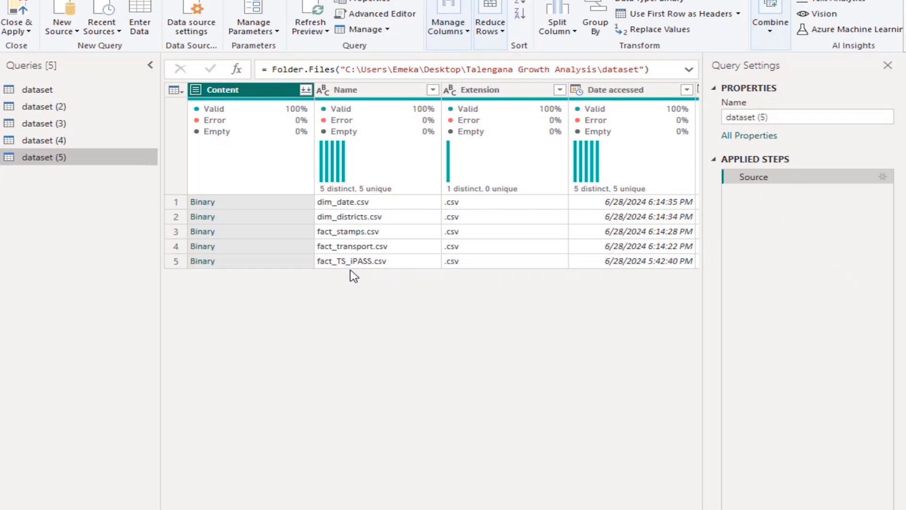
pyautogui.click(202, 261)
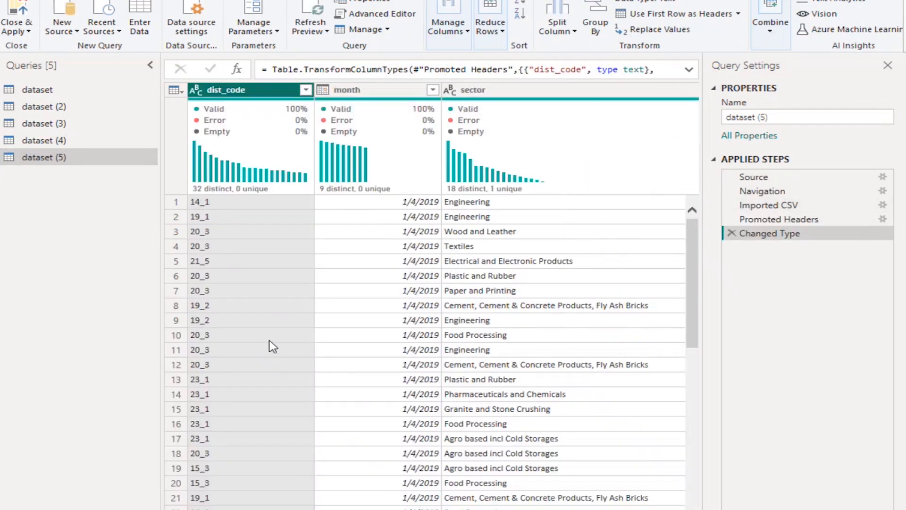
# Rename the dataset (5) query as fact_ts_IPass
pyautogui.rightClick(31, 161)
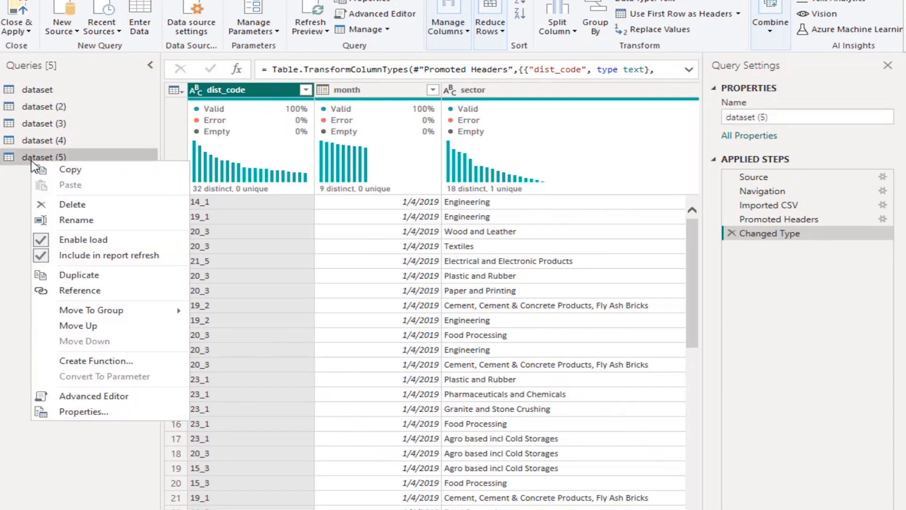
pyautogui.click(98, 222)
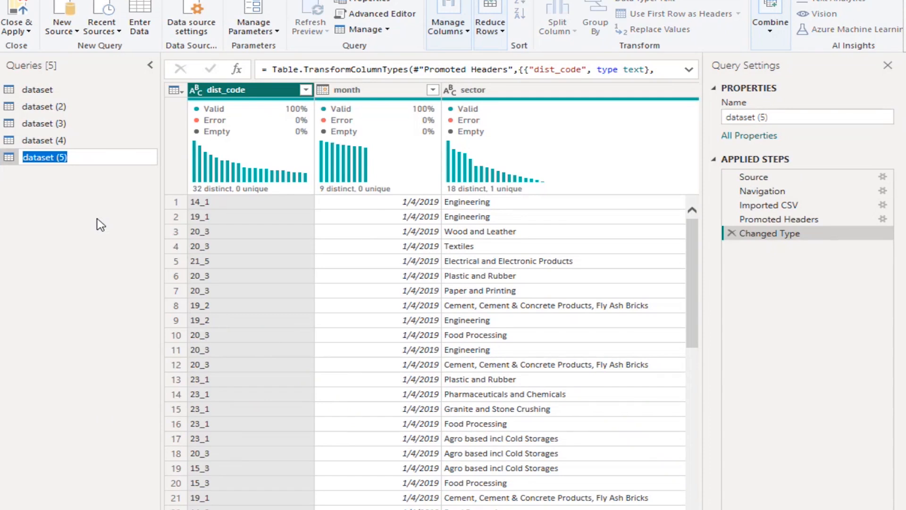
pyautogui.write('fact')
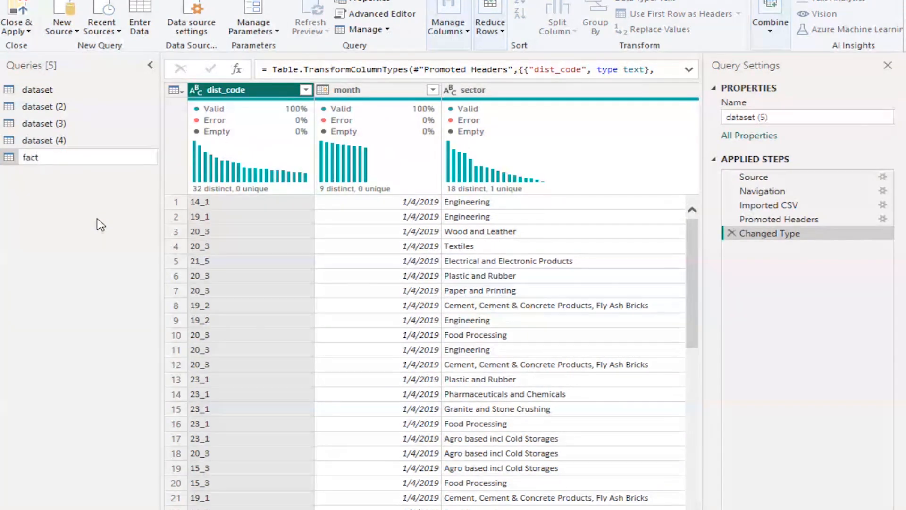
pyautogui.write('_ts_lPass')
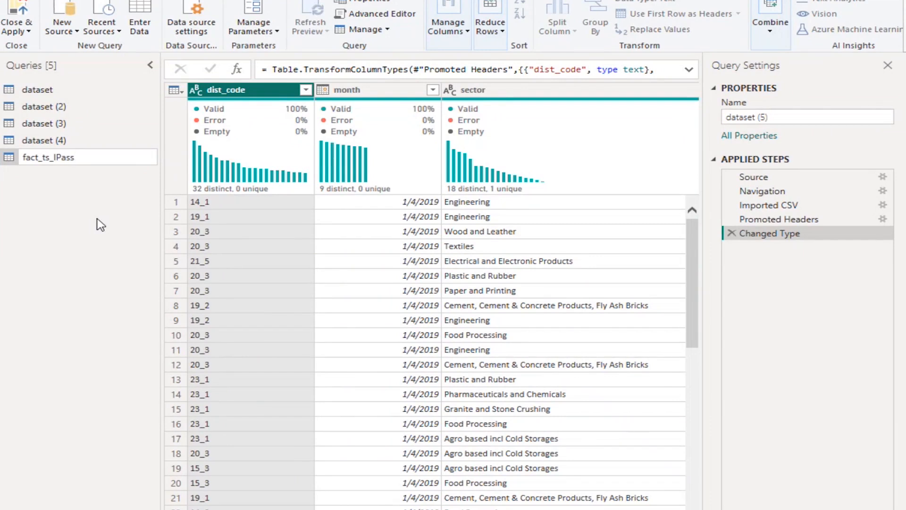
pyautogui.press('Return')
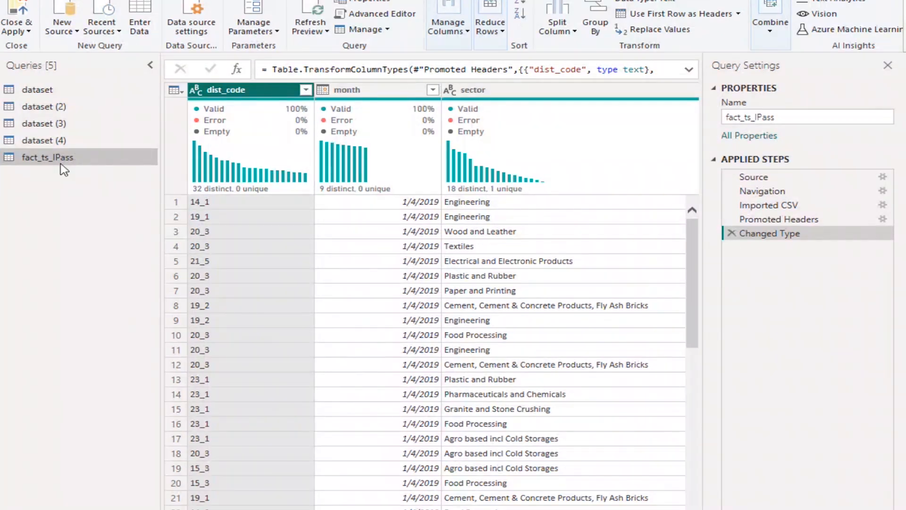
# Load the contents of fact_transport.csv into the dataset (4) query and rename that query fact_transport
pyautogui.click(59, 143)
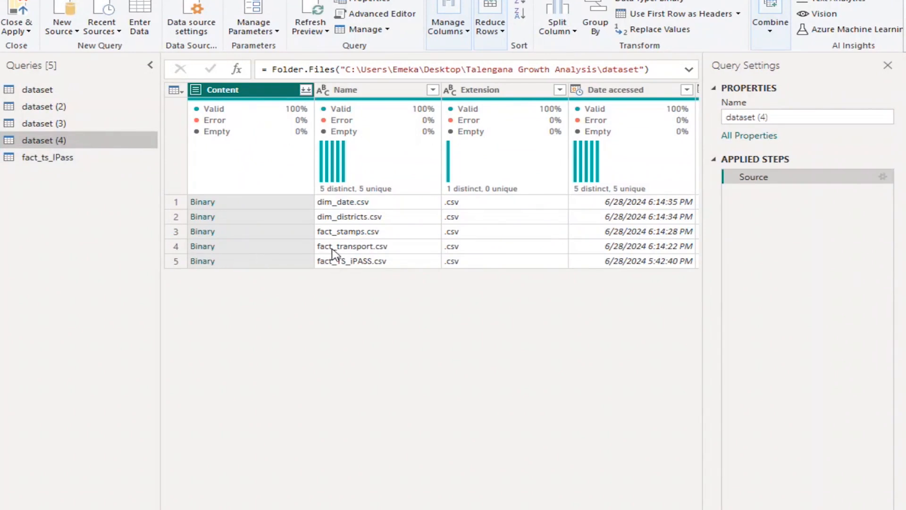
pyautogui.click(207, 252)
pyautogui.click(204, 246)
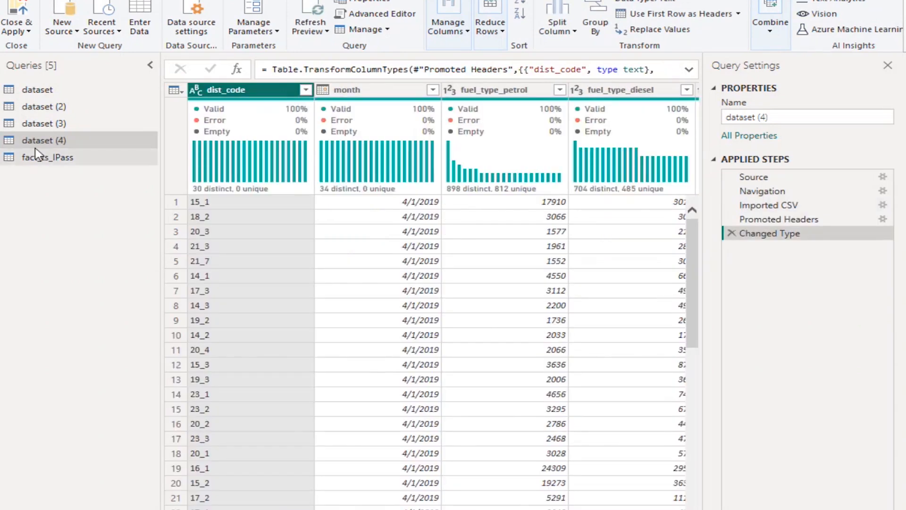
pyautogui.rightClick(42, 144)
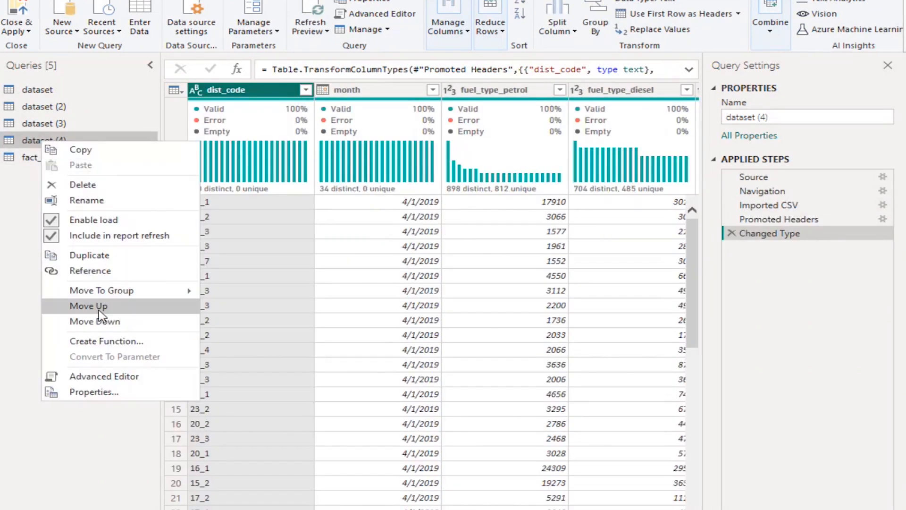
pyautogui.click(118, 202)
pyautogui.write('fa')
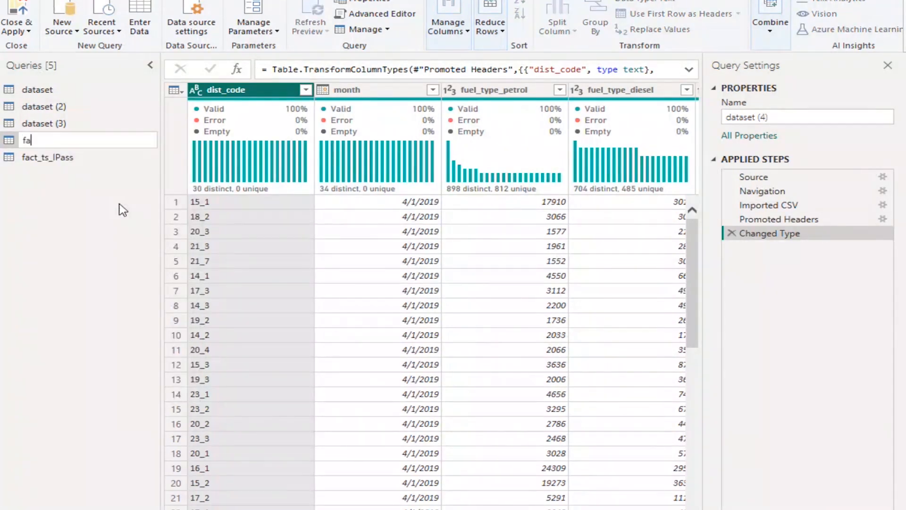
pyautogui.write('ct_transport')
pyautogui.press('Return')
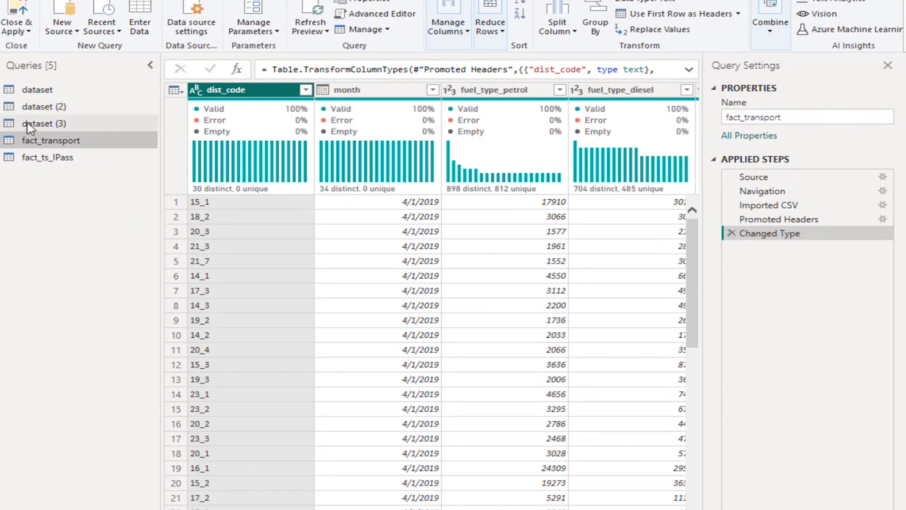
# Load the contents of fact_stamps.csv into the dataset (3) query and rename that query fact_stamp
pyautogui.click(52, 124)
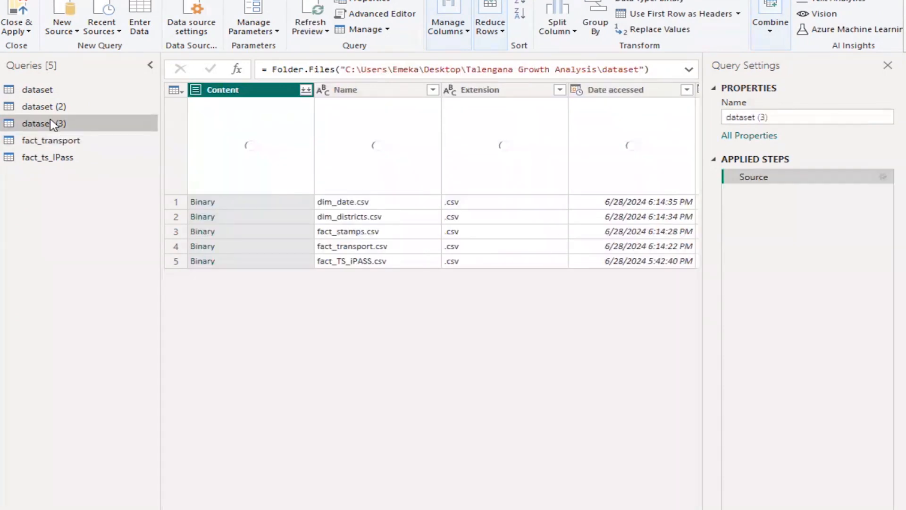
pyautogui.click(203, 233)
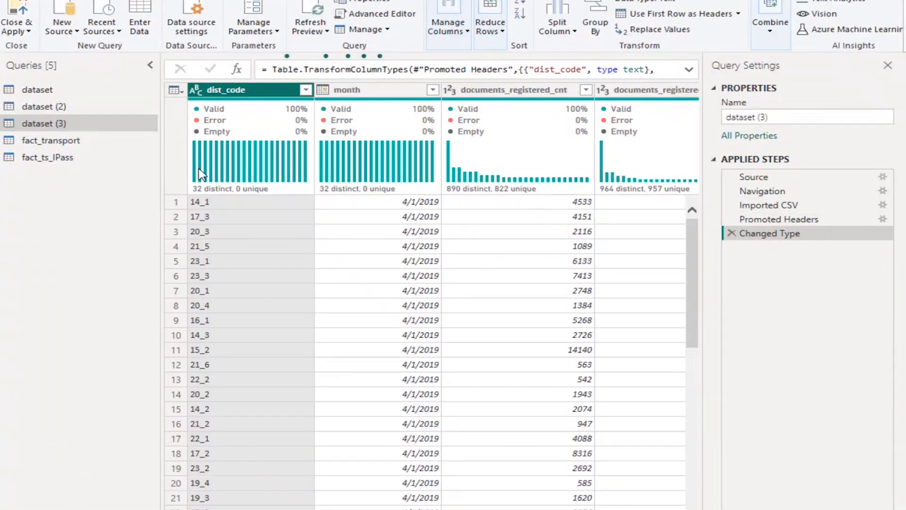
pyautogui.rightClick(45, 129)
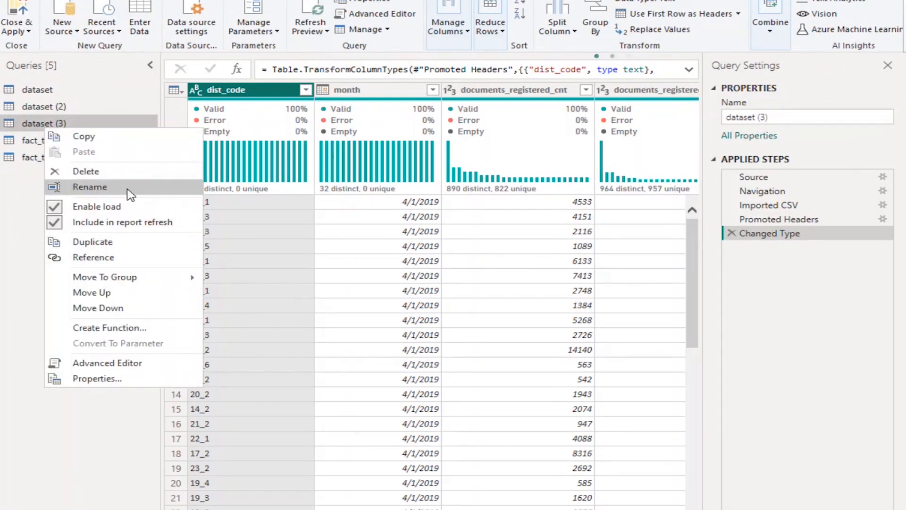
pyautogui.click(127, 190)
pyautogui.write('fact_stamp')
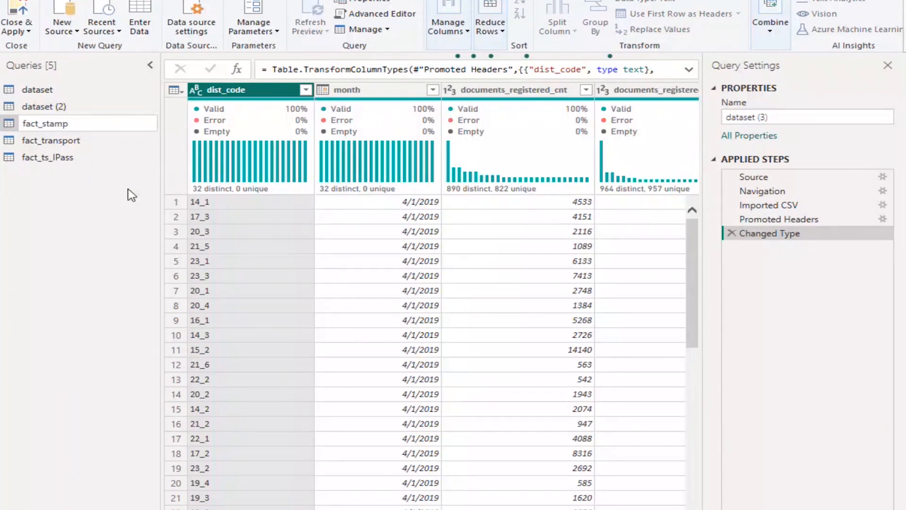
pyautogui.press('Return')
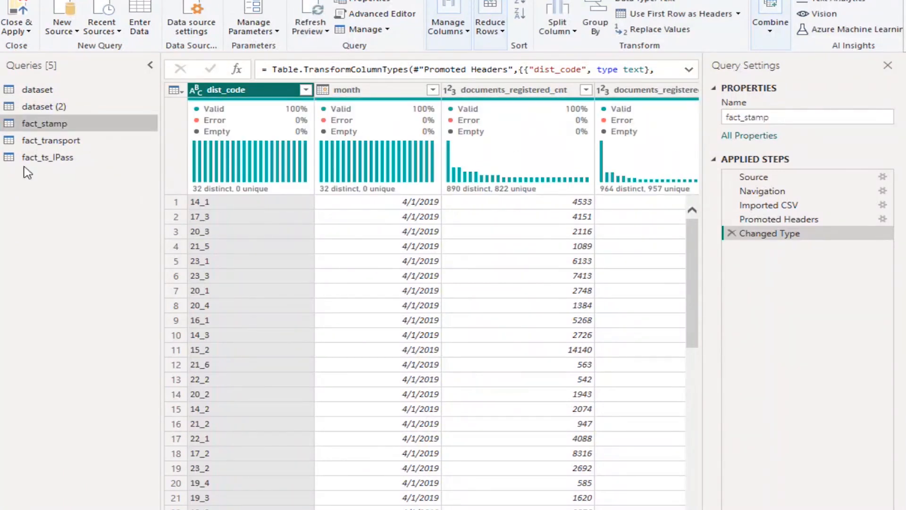
# Load the contents of dim_districts.csv into the dataset (2) query and review its district code and district name rows
pyautogui.click(46, 109)
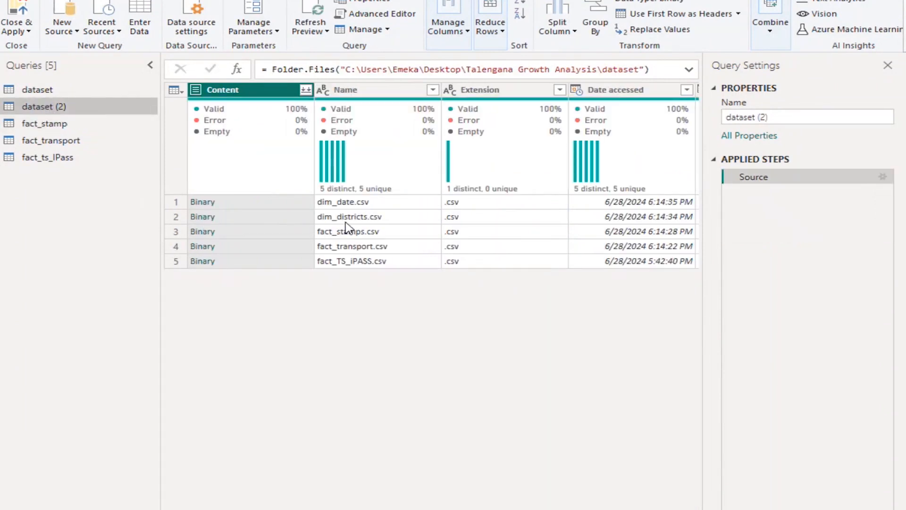
pyautogui.click(207, 220)
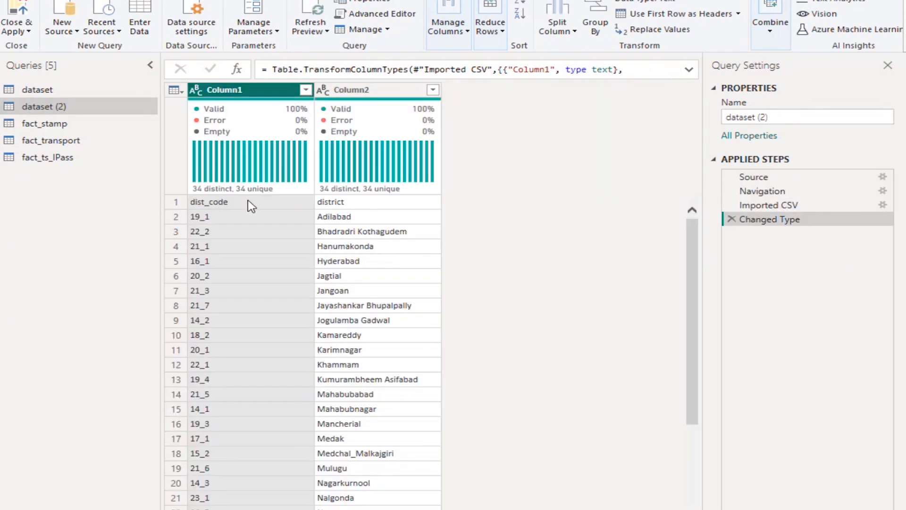
pyautogui.scroll(-4, 250, 206)
pyautogui.scroll(4, 250, 205)
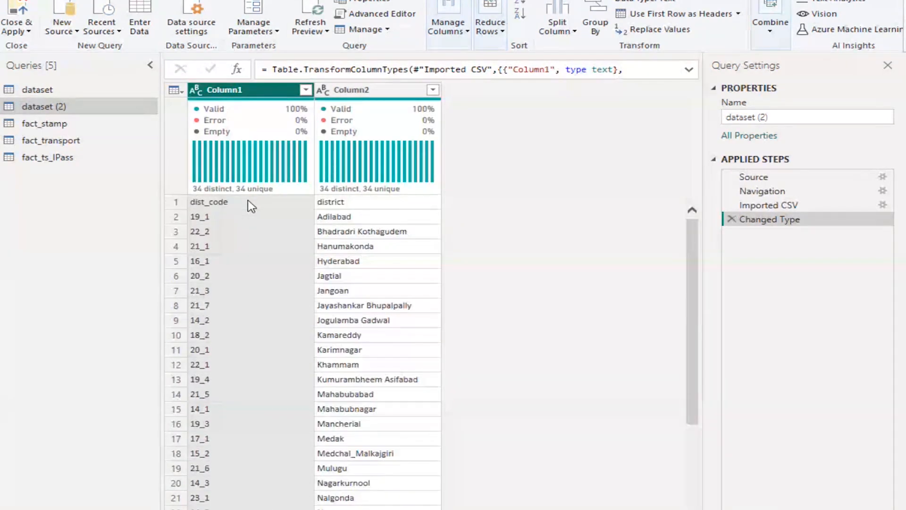
pyautogui.scroll(-4, 250, 206)
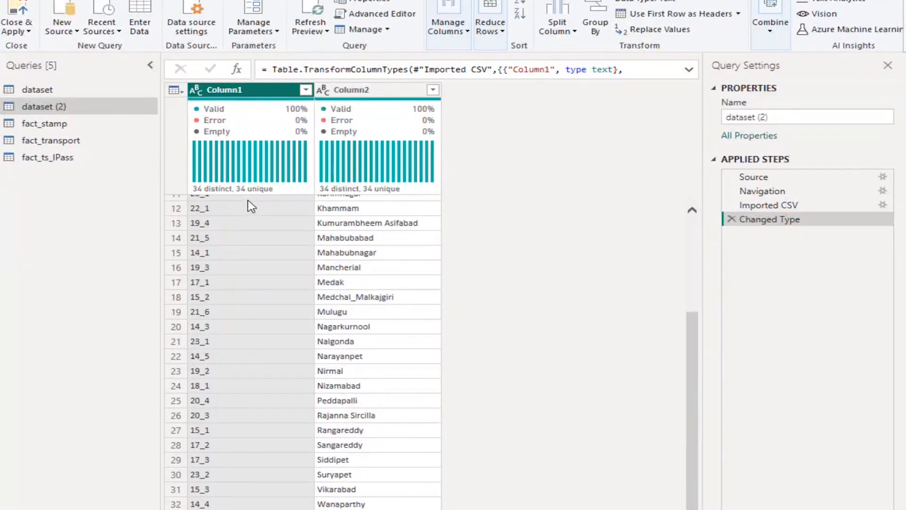
pyautogui.scroll(4, 250, 206)
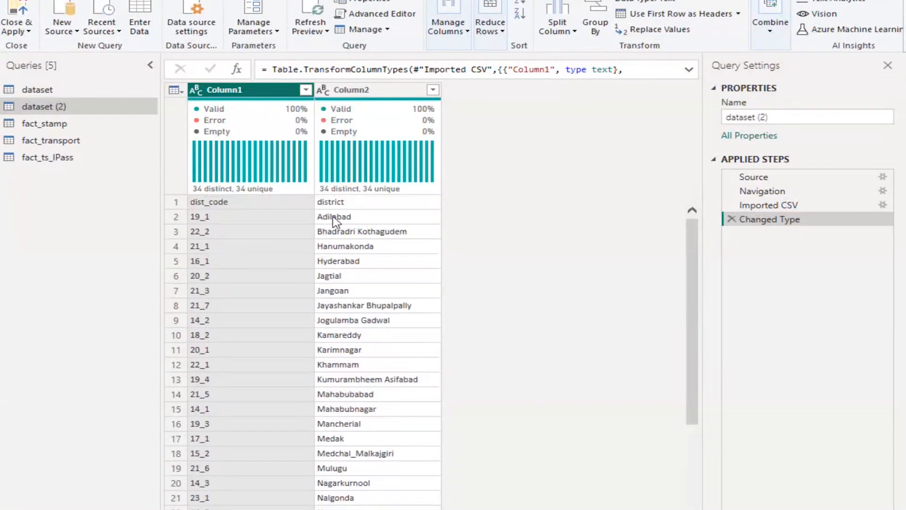
pyautogui.scroll(-3, 364, 219)
pyautogui.scroll(-2, 363, 219)
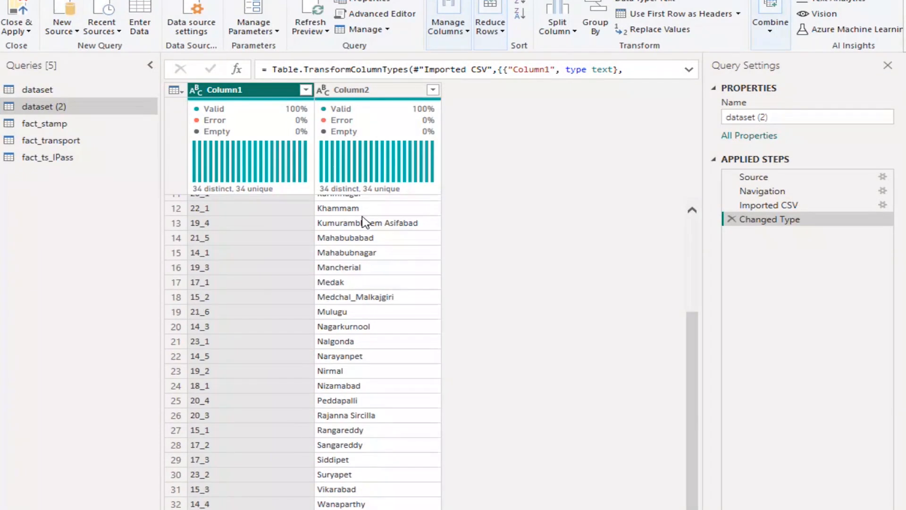
# Rename the dataset (2) query as dim_district
pyautogui.scroll(4, 342, 269)
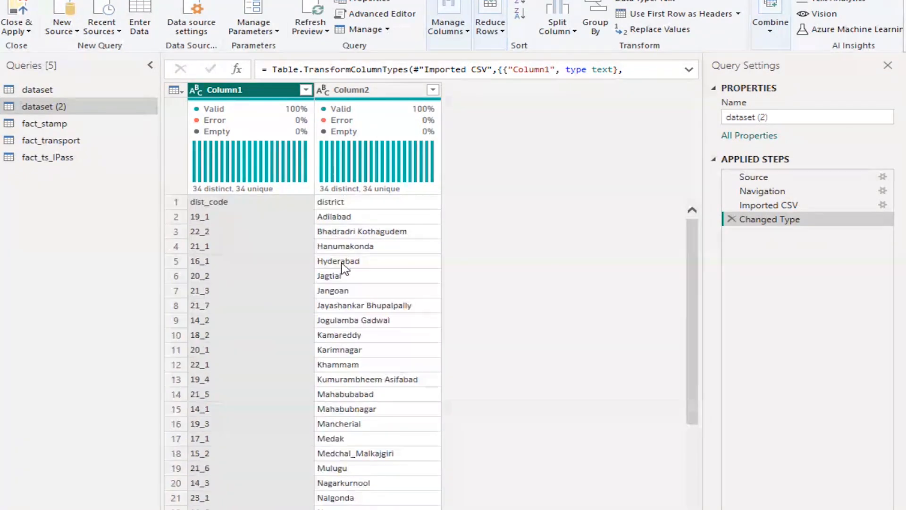
pyautogui.rightClick(52, 107)
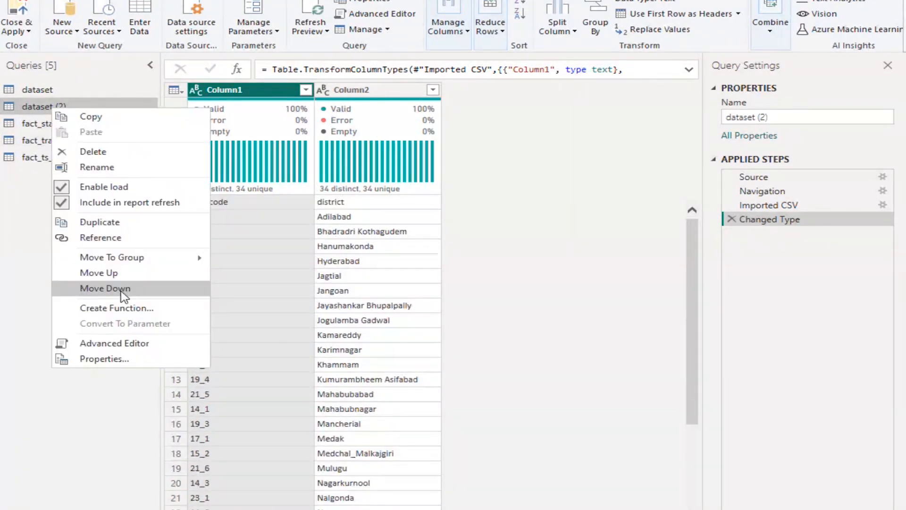
pyautogui.click(134, 167)
pyautogui.write('dim')
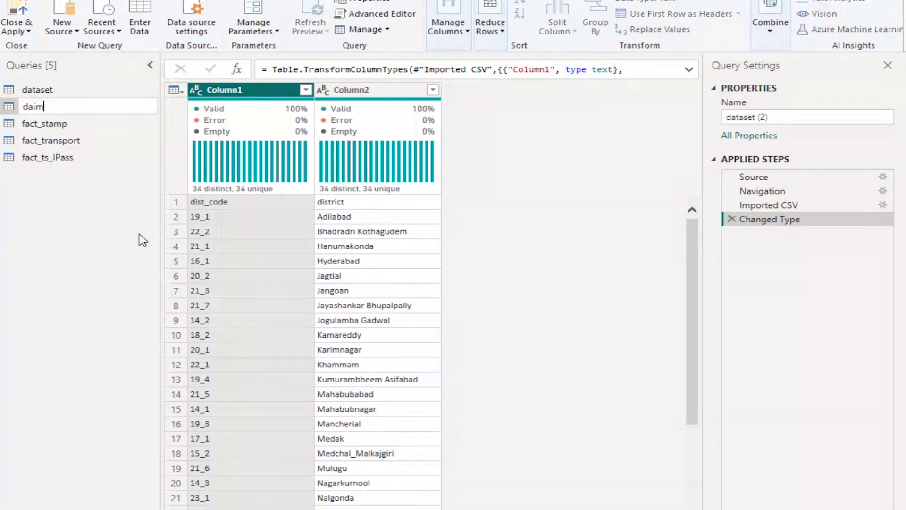
pyautogui.write('_district')
pyautogui.press('Return')
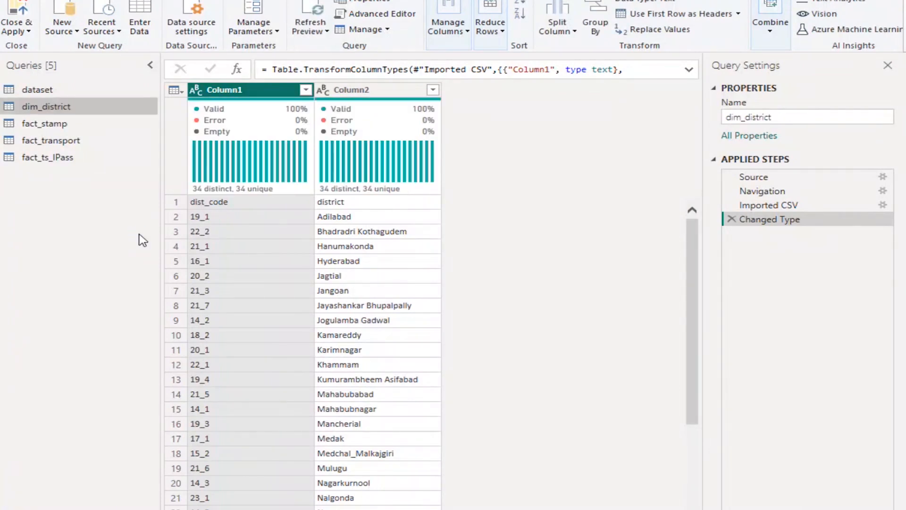
# Load the contents of dim_date.csv into the dataset query and rename that query dim_date
pyautogui.click(35, 90)
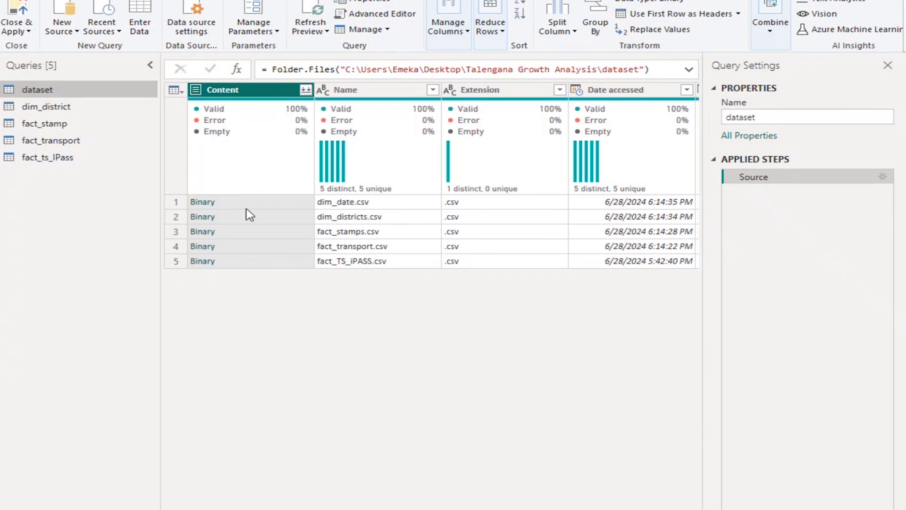
pyautogui.click(208, 203)
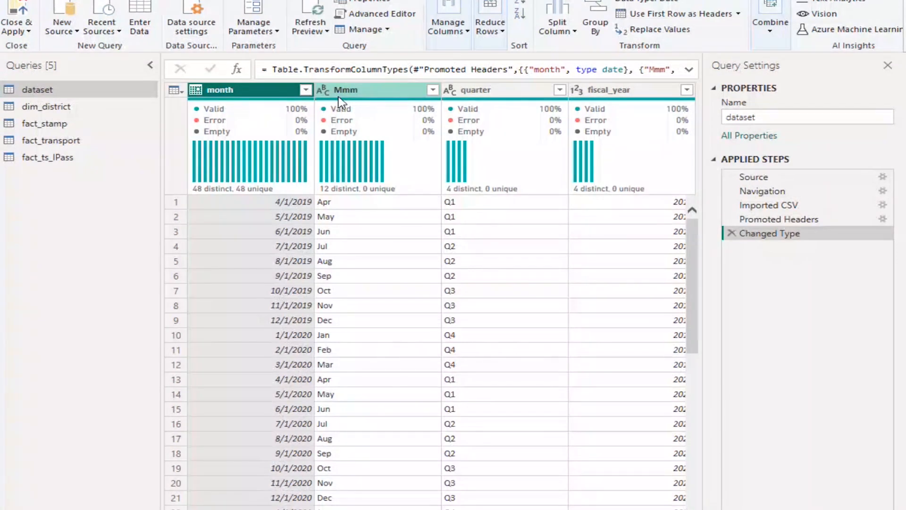
pyautogui.moveTo(337, 103)
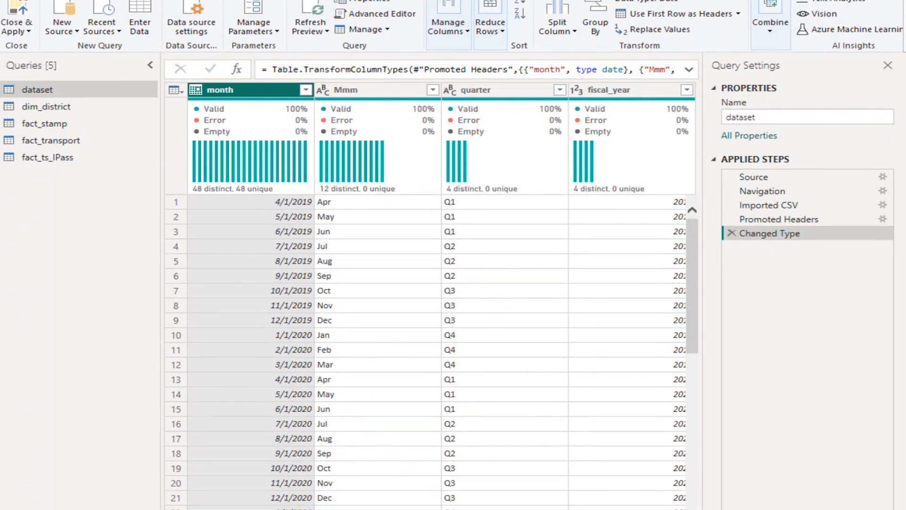
pyautogui.hscroll(1, 442, 296)
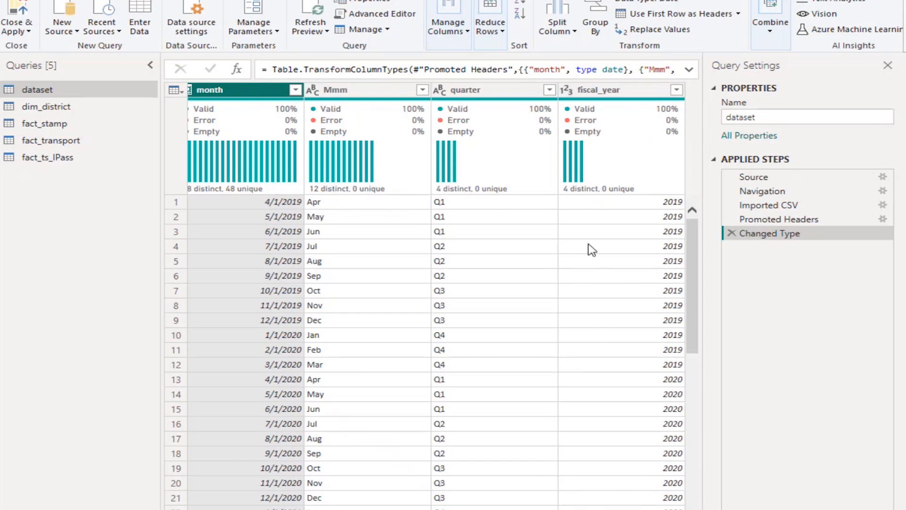
pyautogui.rightClick(46, 89)
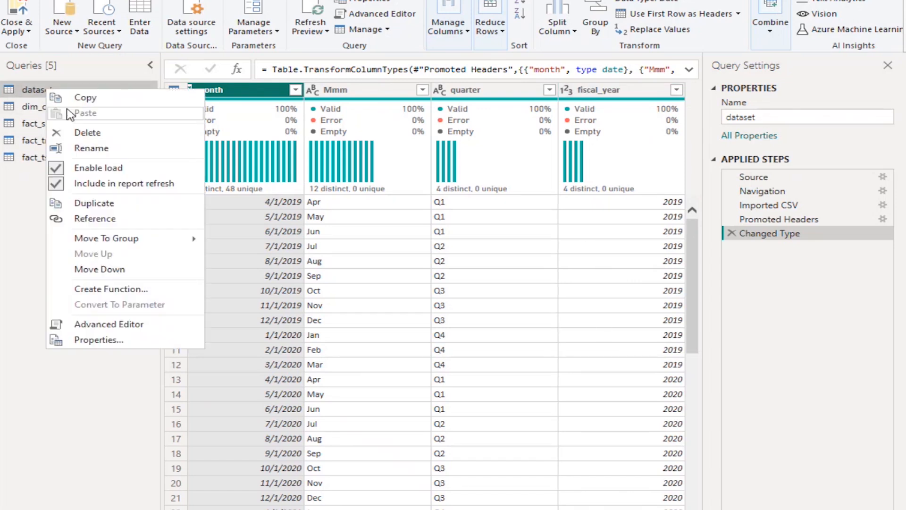
pyautogui.click(118, 149)
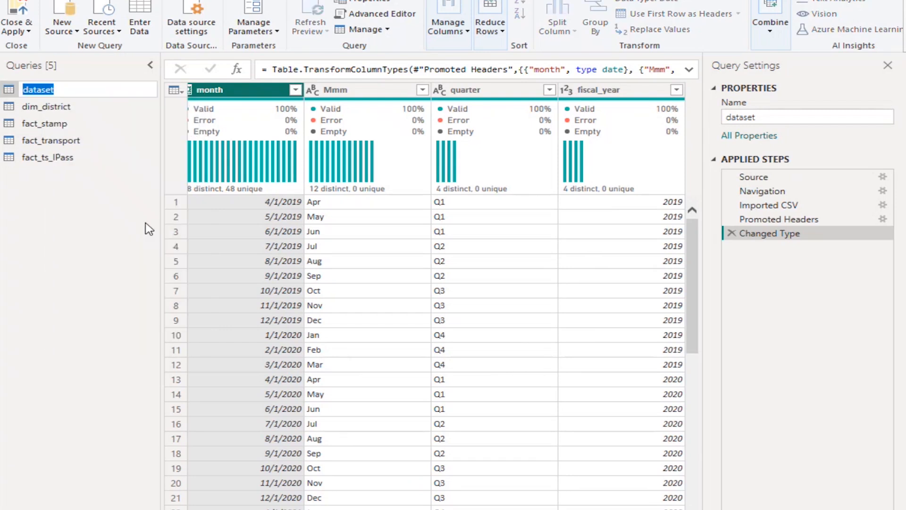
pyautogui.write('dim_date')
pyautogui.press('Return')
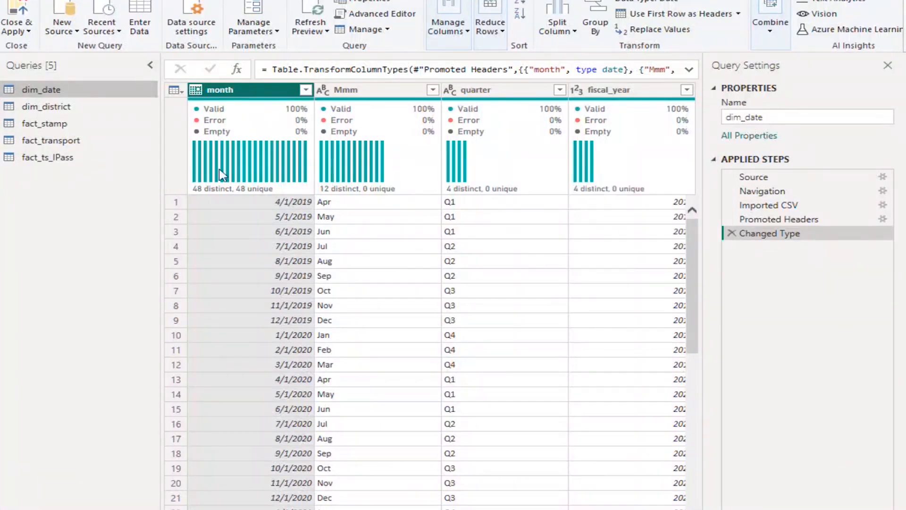
# Promote the first row of the dim_district query to column headers
pyautogui.moveTo(336, 173)
pyautogui.hscroll(1, 469, 500)
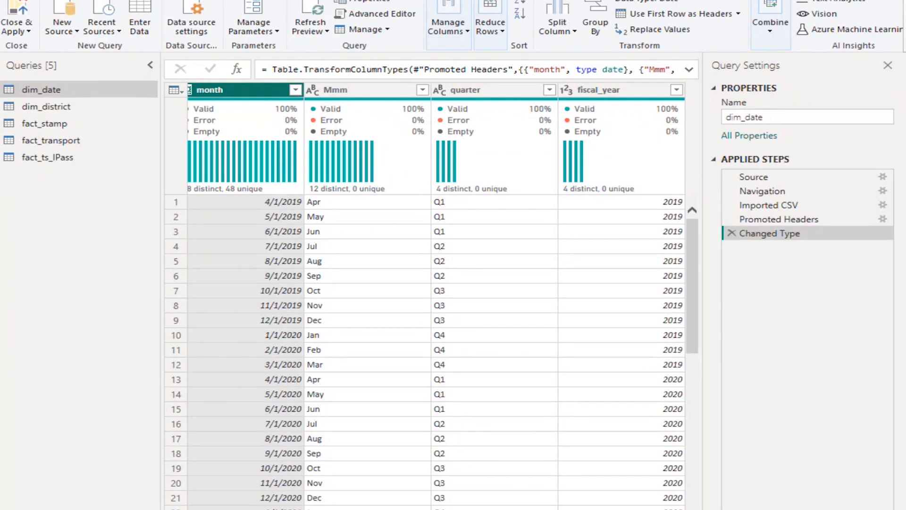
pyautogui.hscroll(-1, 442, 331)
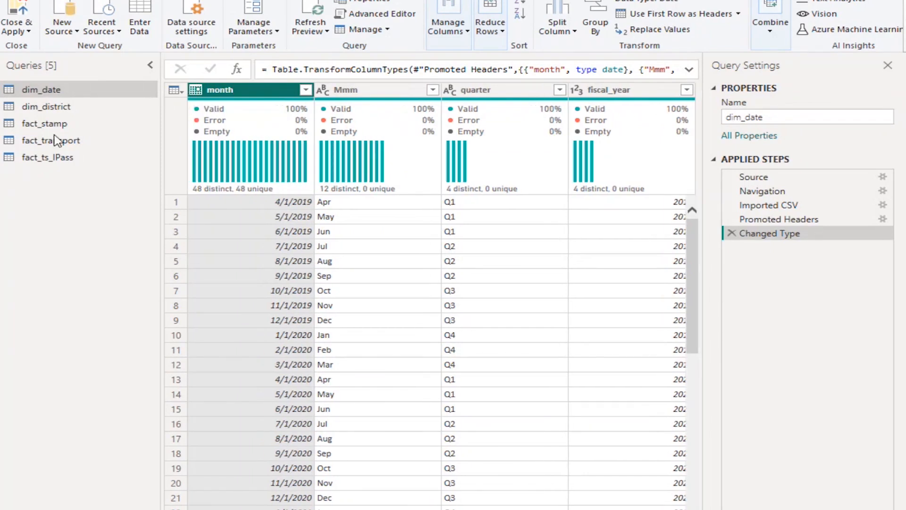
pyautogui.click(50, 106)
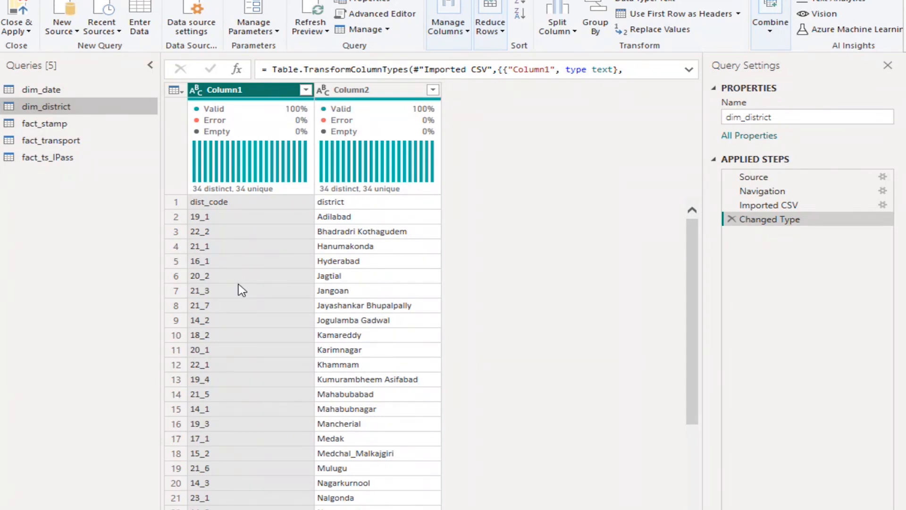
pyautogui.click(175, 90)
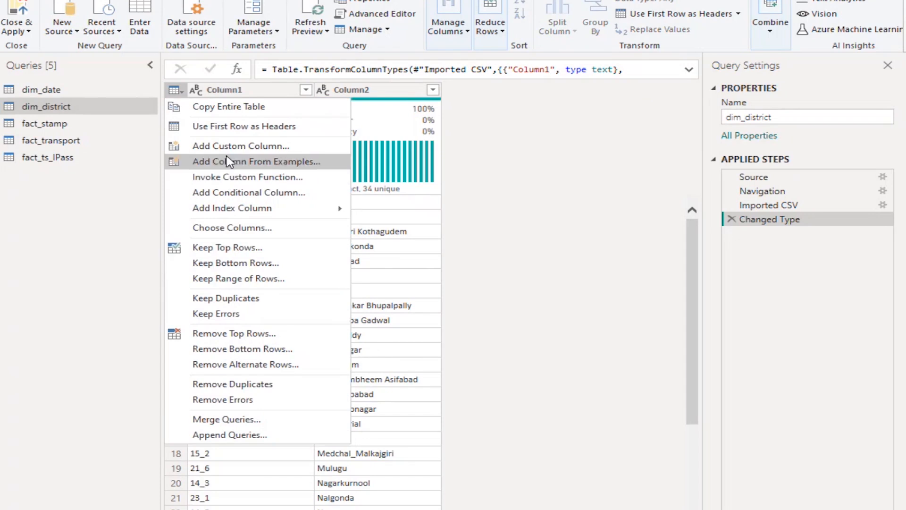
pyautogui.click(241, 127)
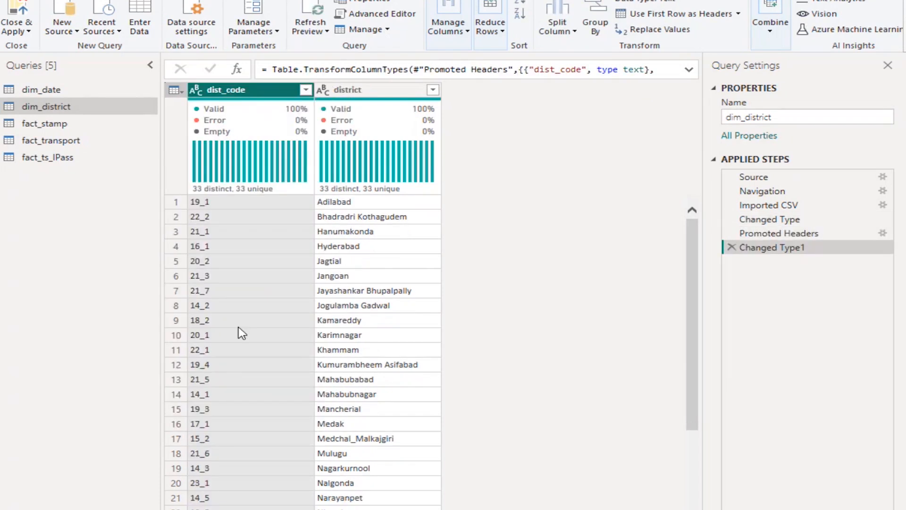
# Rename the last applied step of the dim_district query as "used first row as head"
pyautogui.rightClick(773, 251)
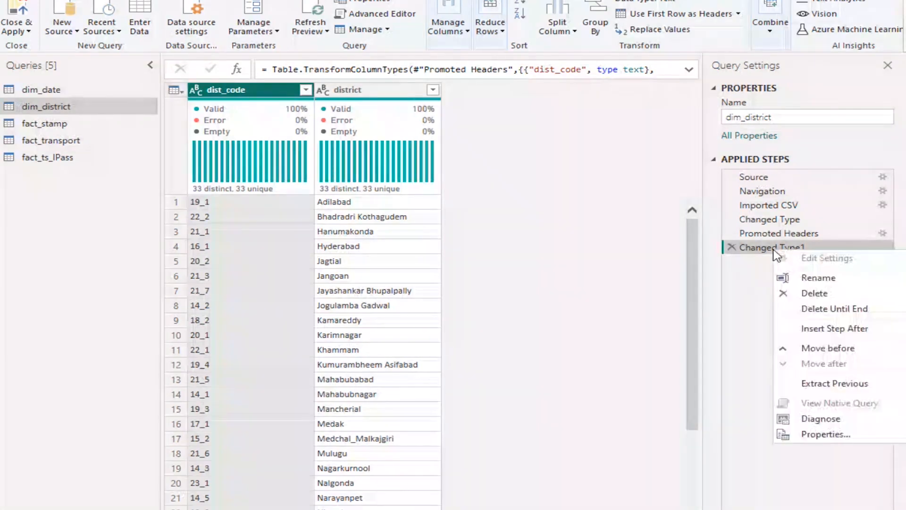
pyautogui.click(819, 278)
pyautogui.write('used first row as h')
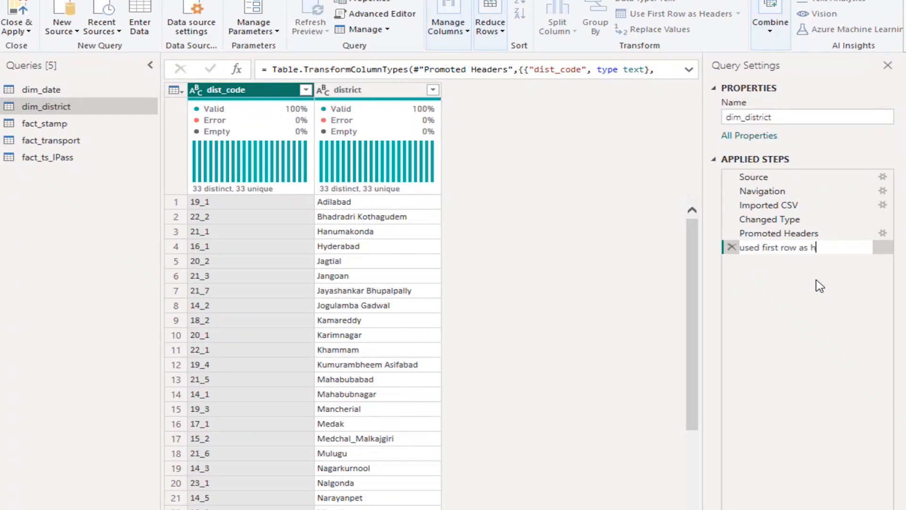
pyautogui.write('ead')
pyautogui.press('Return')
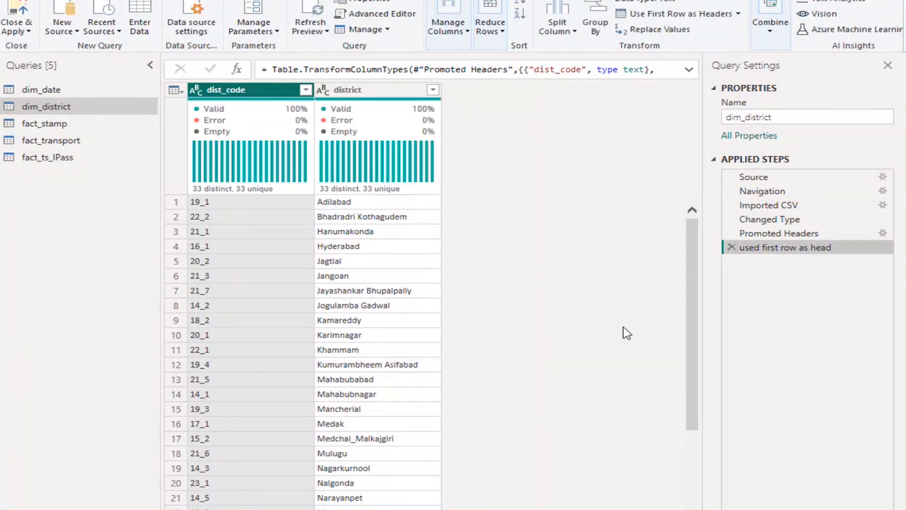
# Check the data type options for dist_code in dim_district and review the columns of the fact_stamp query
pyautogui.click(196, 89)
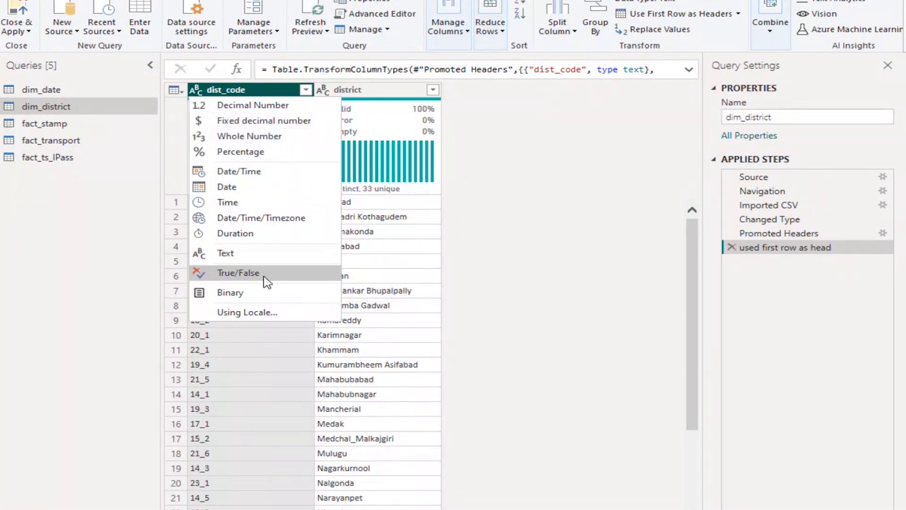
pyautogui.click(562, 289)
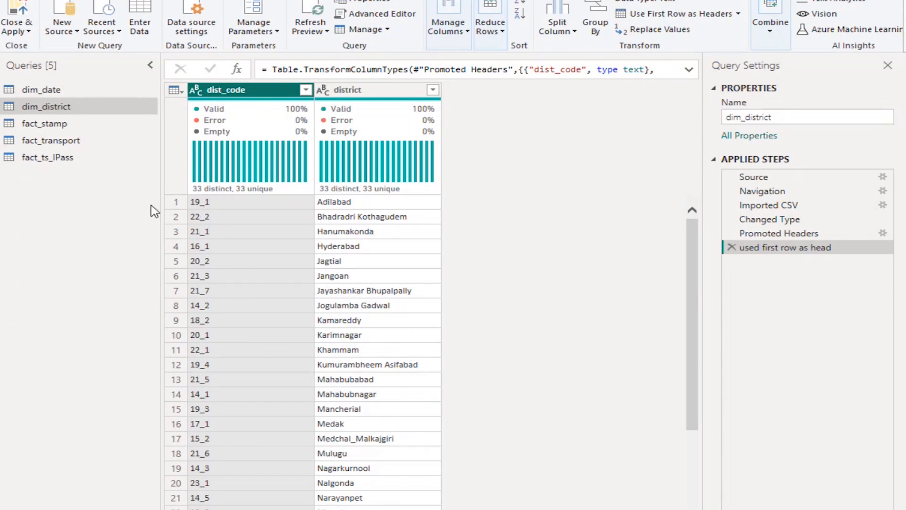
pyautogui.click(82, 125)
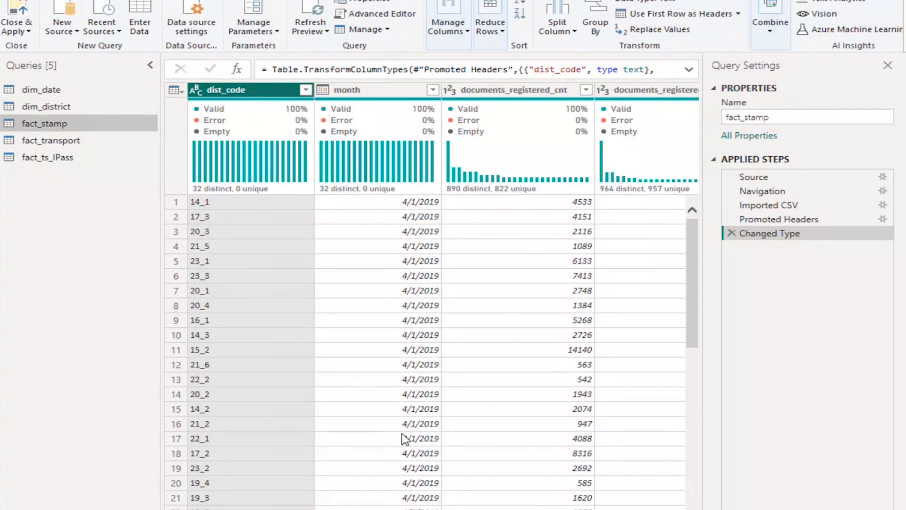
pyautogui.hscroll(8, 431, 296)
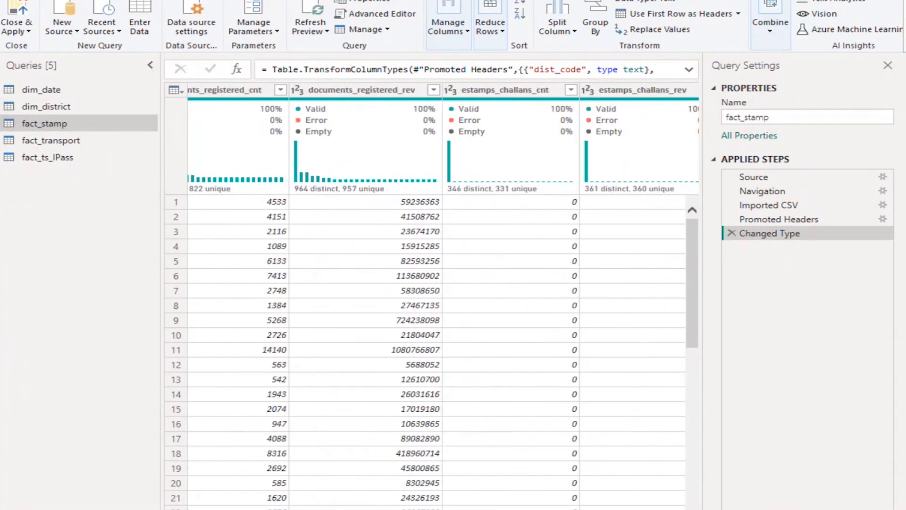
pyautogui.hscroll(1, 432, 296)
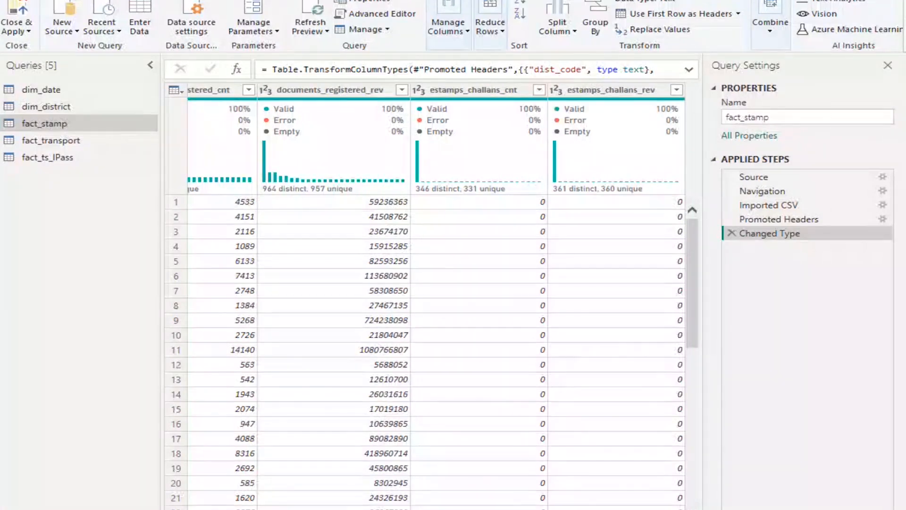
pyautogui.hscroll(-10, 432, 296)
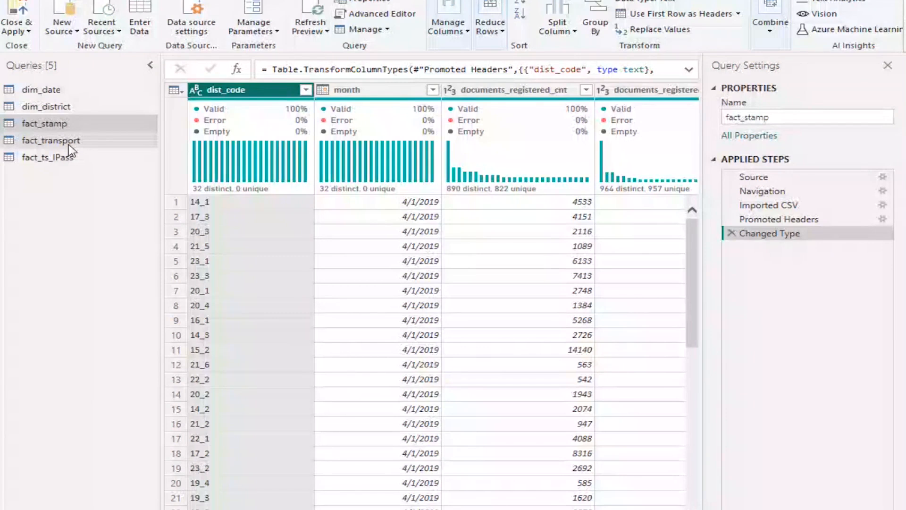
# Review the dim_district rows and compare the table at its Promoted Headers, Changed Type and final applied steps
pyautogui.click(78, 112)
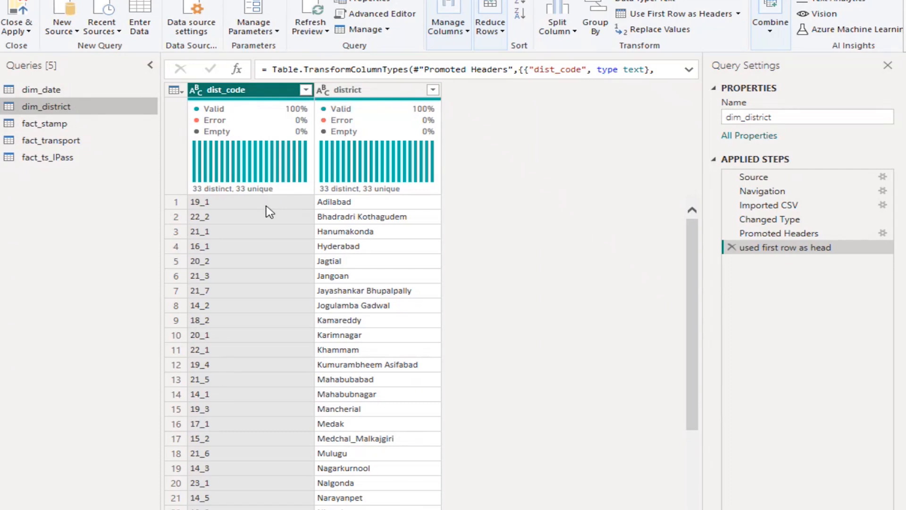
pyautogui.scroll(-3, 229, 218)
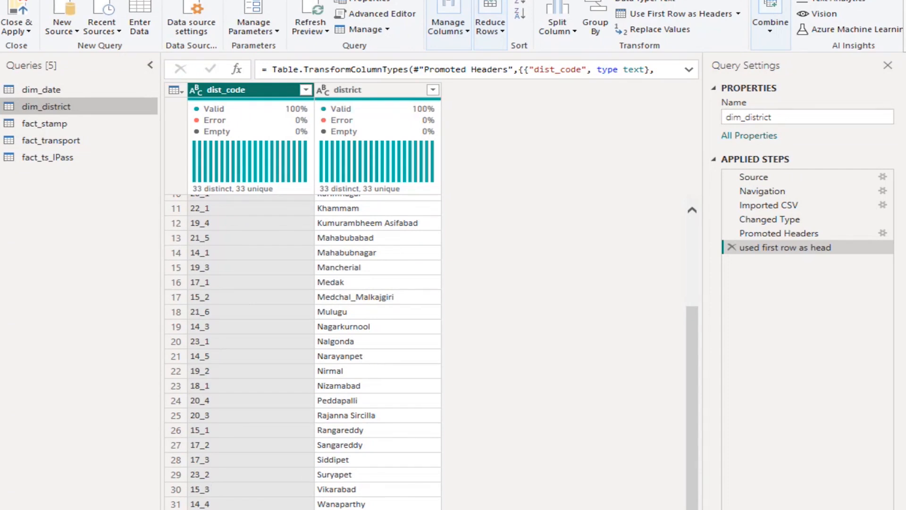
pyautogui.scroll(4, 227, 367)
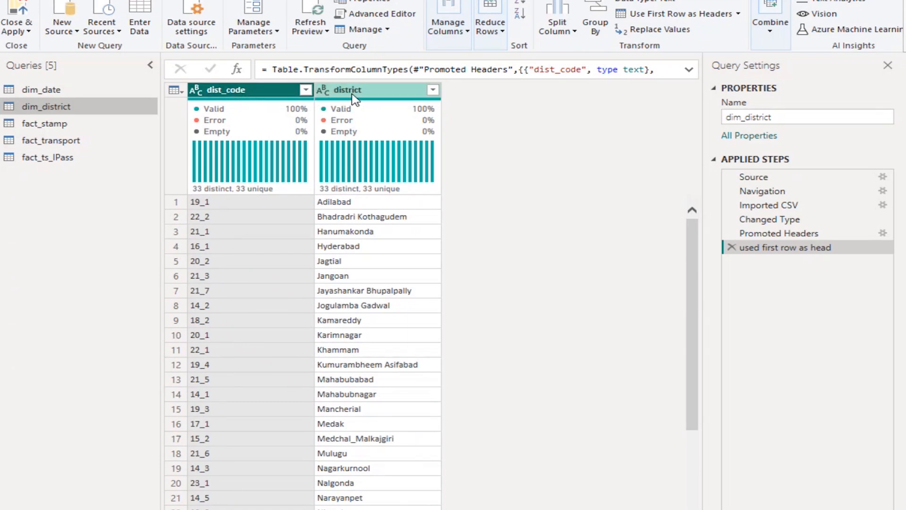
pyautogui.click(772, 235)
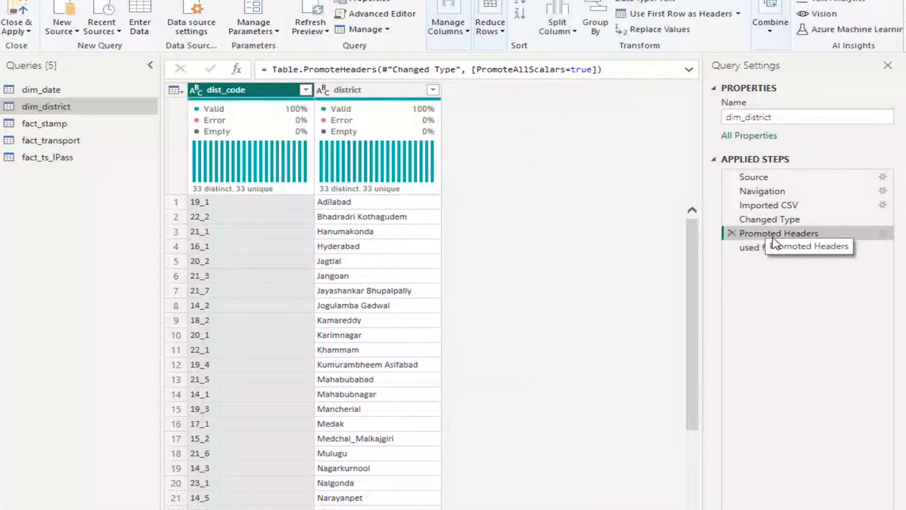
pyautogui.click(757, 221)
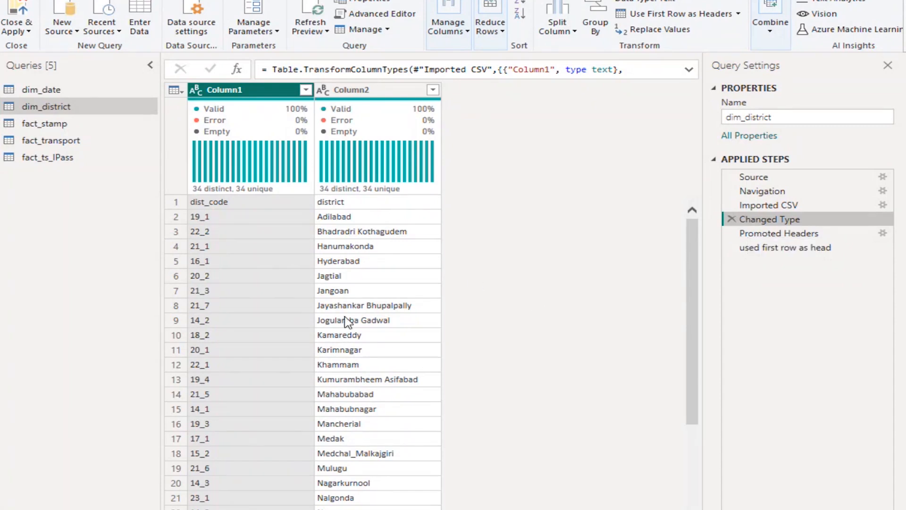
pyautogui.scroll(-3, 347, 322)
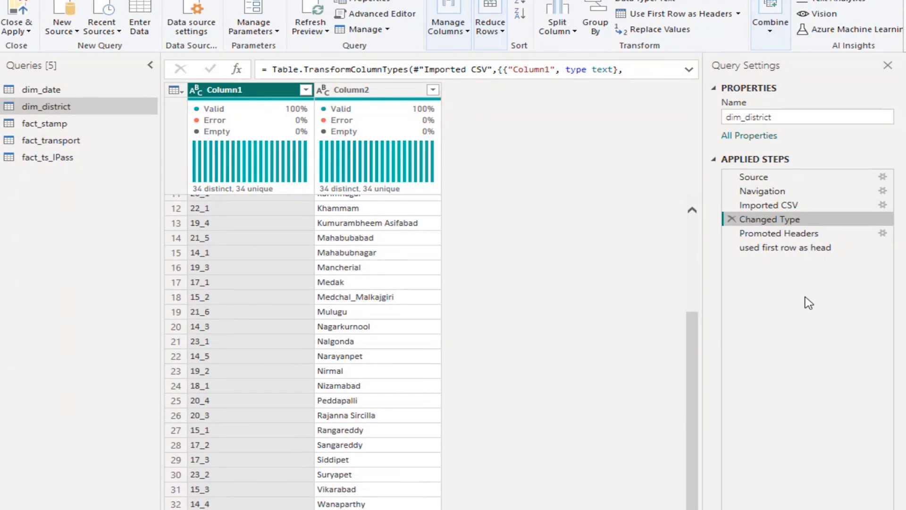
pyautogui.click(810, 253)
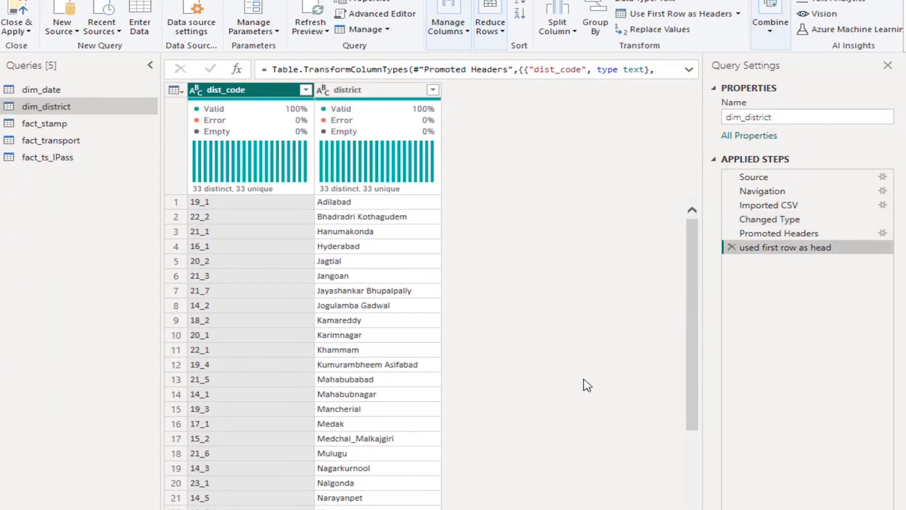
# Review the fact_stamp query briefly and examine all fact_transport columns from dist_code through category_Transport, including their data types
pyautogui.click(43, 125)
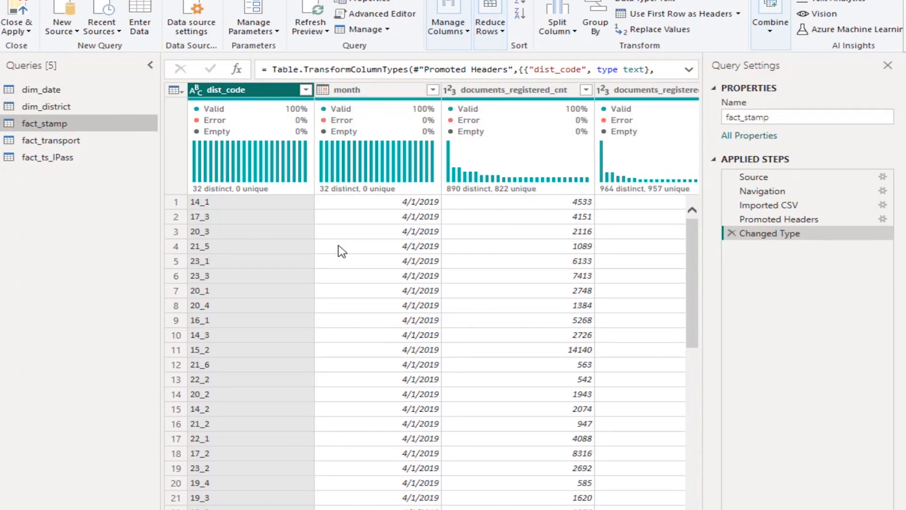
pyautogui.click(47, 141)
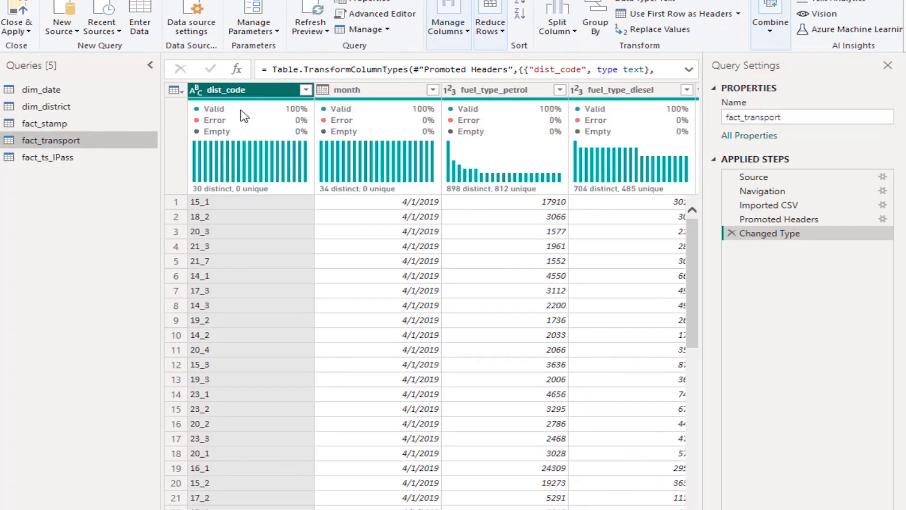
pyautogui.moveTo(243, 110)
pyautogui.hscroll(3, 431, 302)
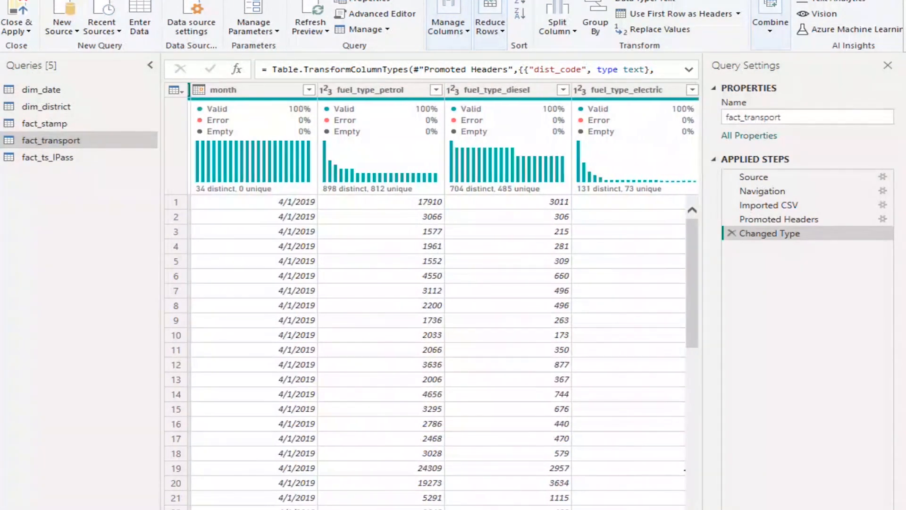
pyautogui.hscroll(3, 432, 302)
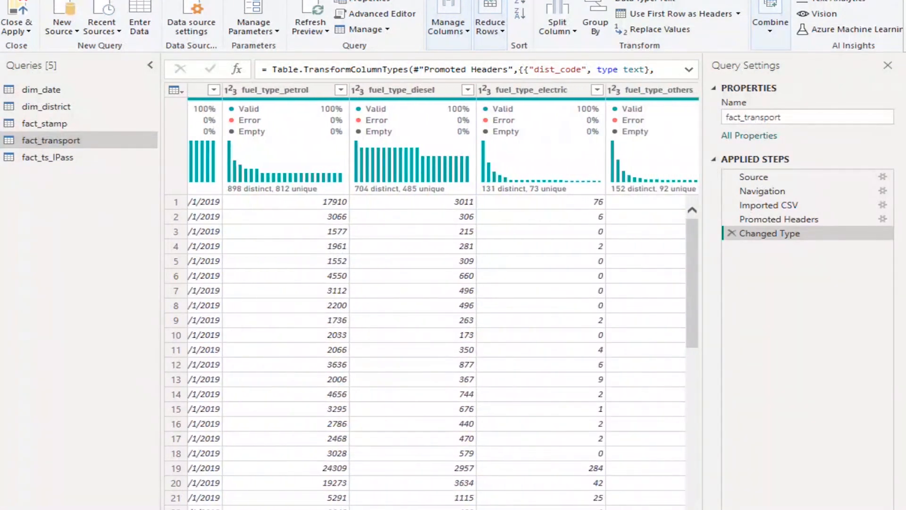
pyautogui.hscroll(3, 431, 302)
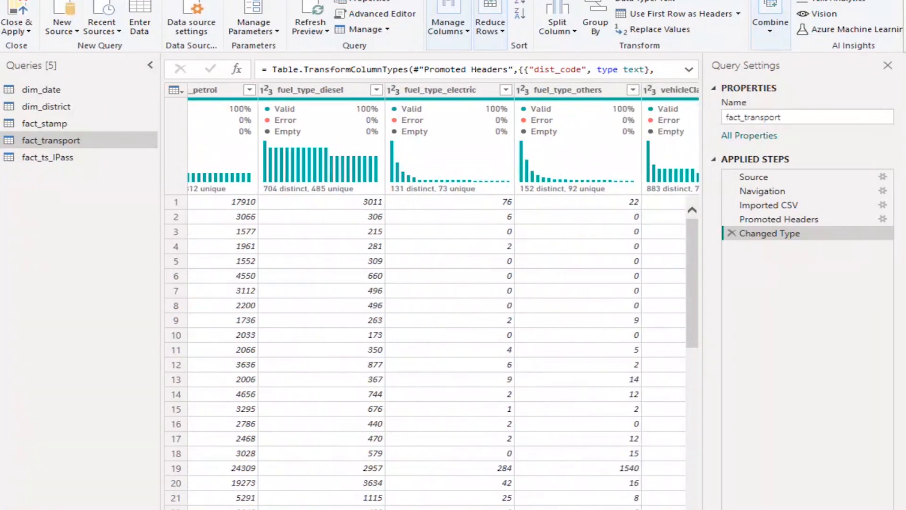
pyautogui.hscroll(-4, 431, 302)
pyautogui.hscroll(6, 358, 508)
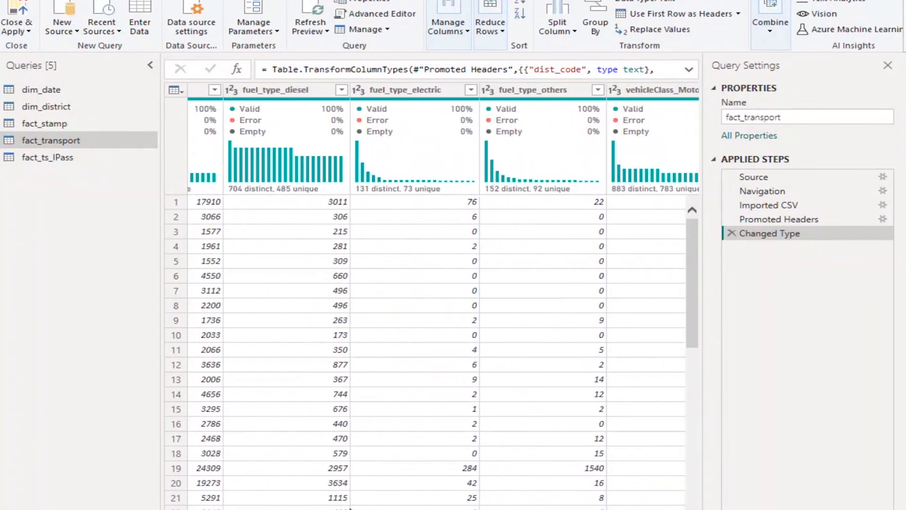
pyautogui.hscroll(3, 357, 508)
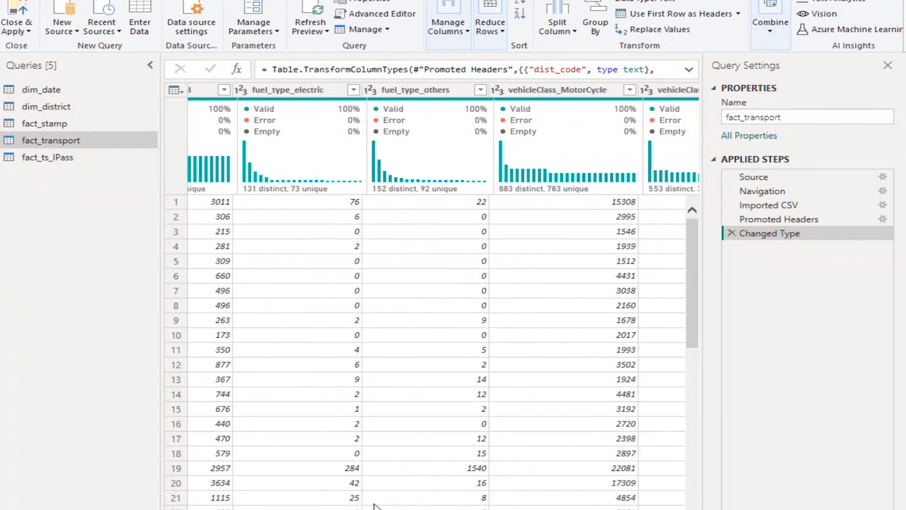
pyautogui.hscroll(1, 386, 504)
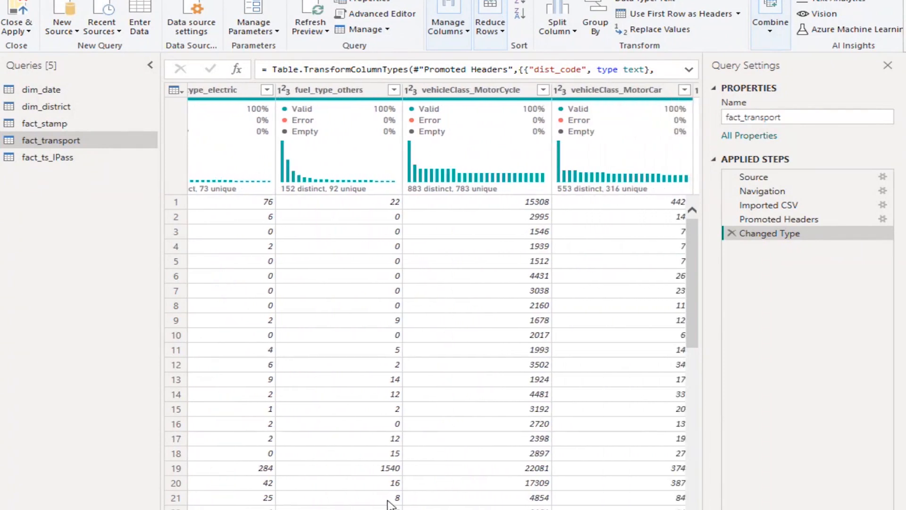
pyautogui.hscroll(4, 390, 504)
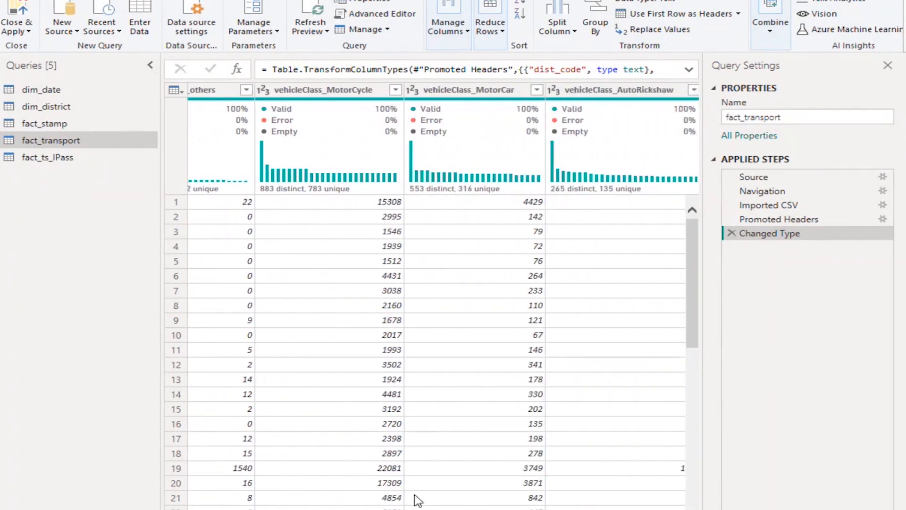
pyautogui.hscroll(8, 421, 500)
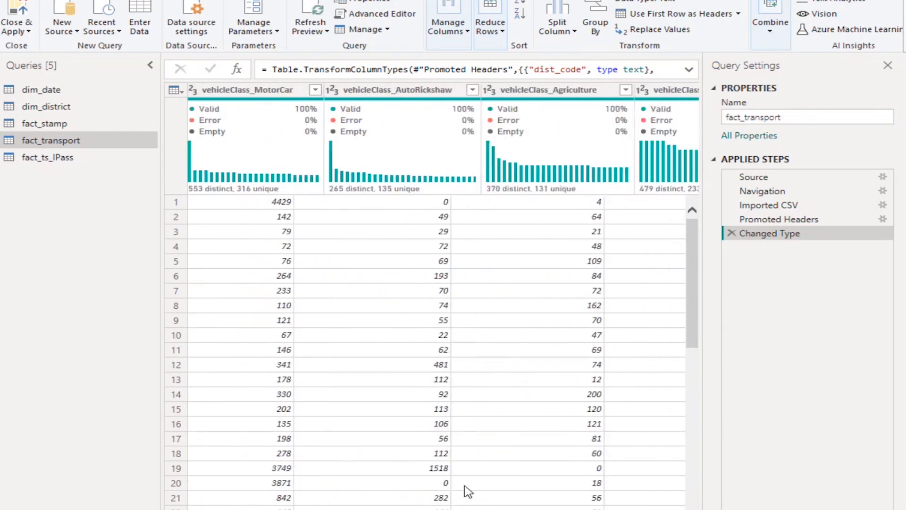
pyautogui.hscroll(12, 481, 490)
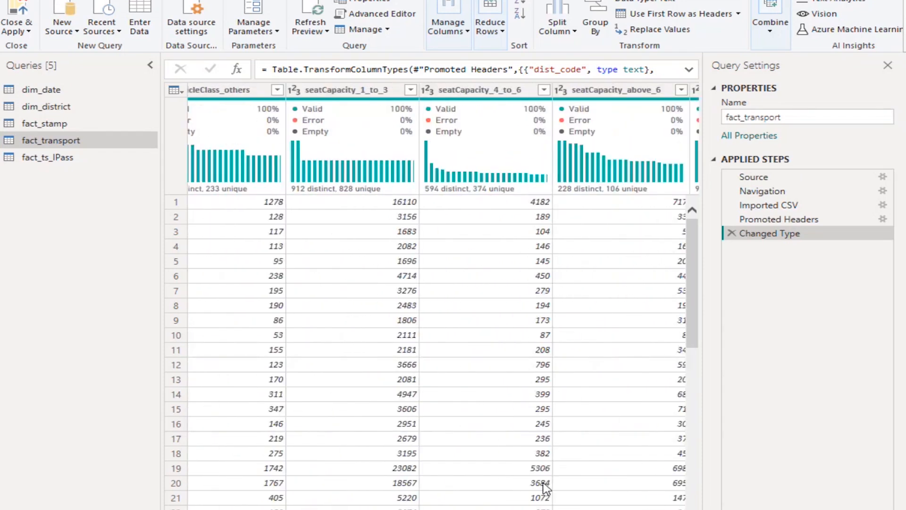
pyautogui.hscroll(12, 562, 488)
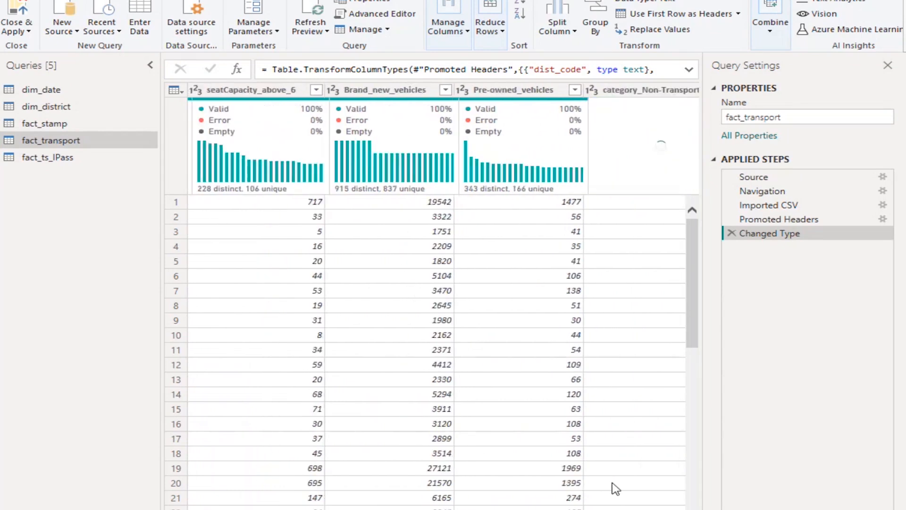
pyautogui.hscroll(4, 637, 489)
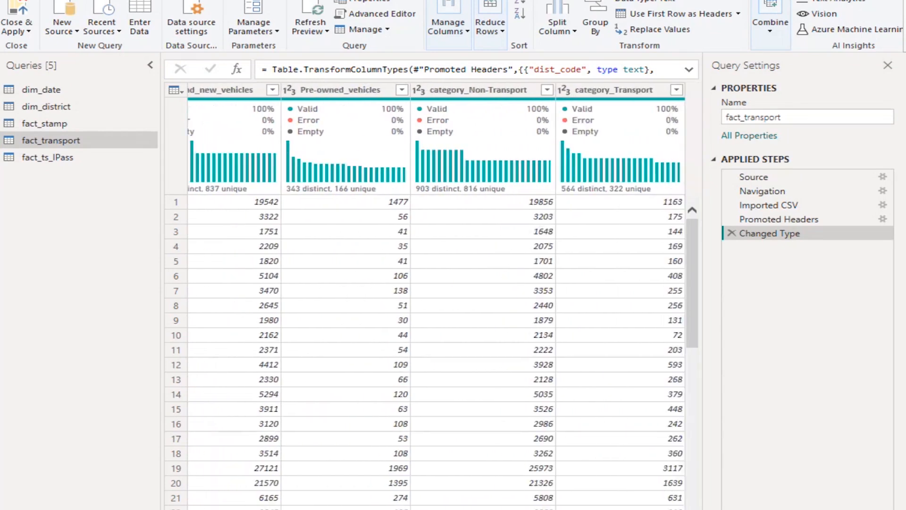
pyautogui.hscroll(-20, 431, 302)
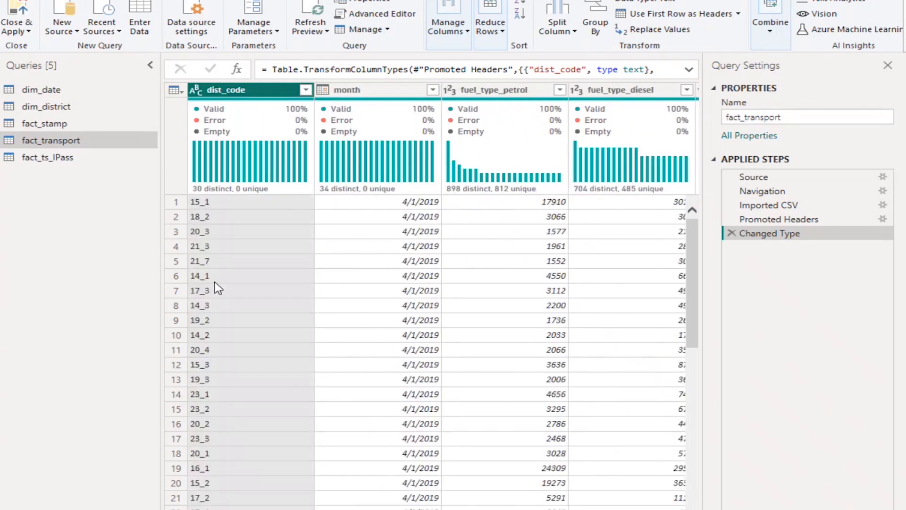
# Compare the columns of fact_stamp, dim_date and dim_district, and look through the monthly rows of dim_date
pyautogui.click(84, 130)
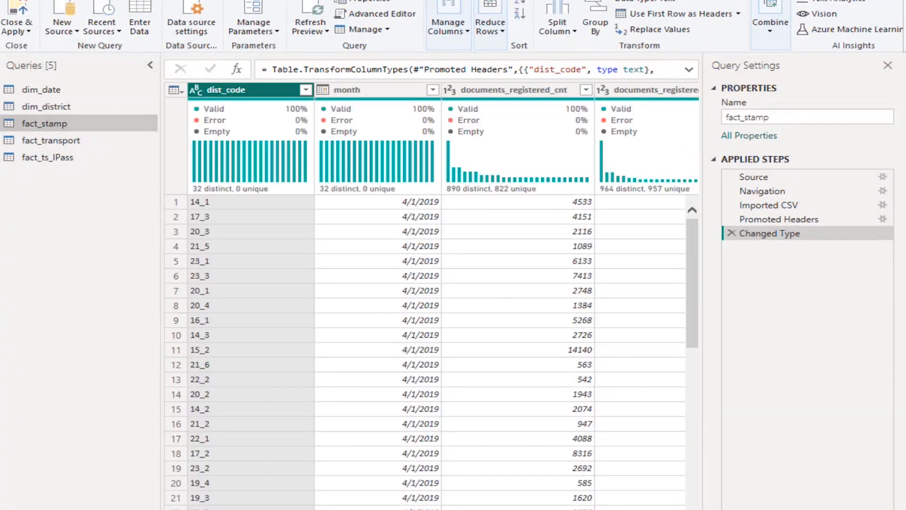
pyautogui.hscroll(3, 432, 302)
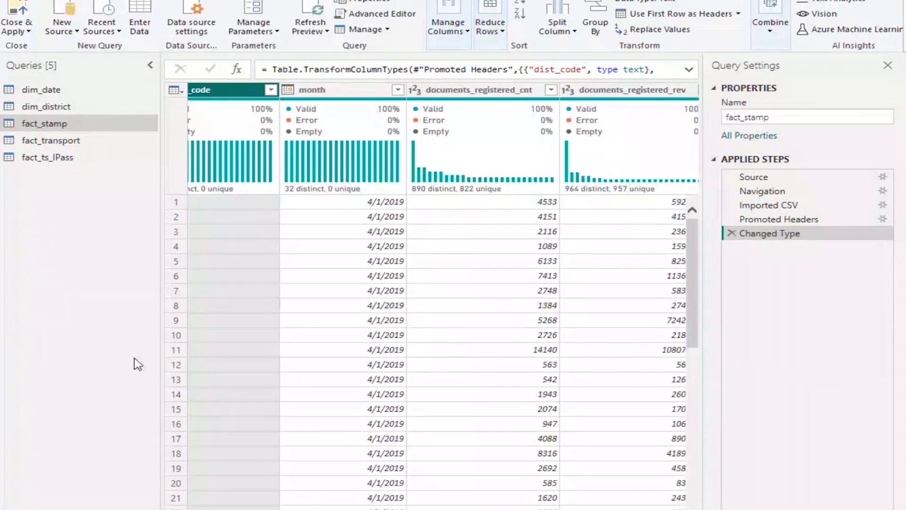
pyautogui.click(77, 91)
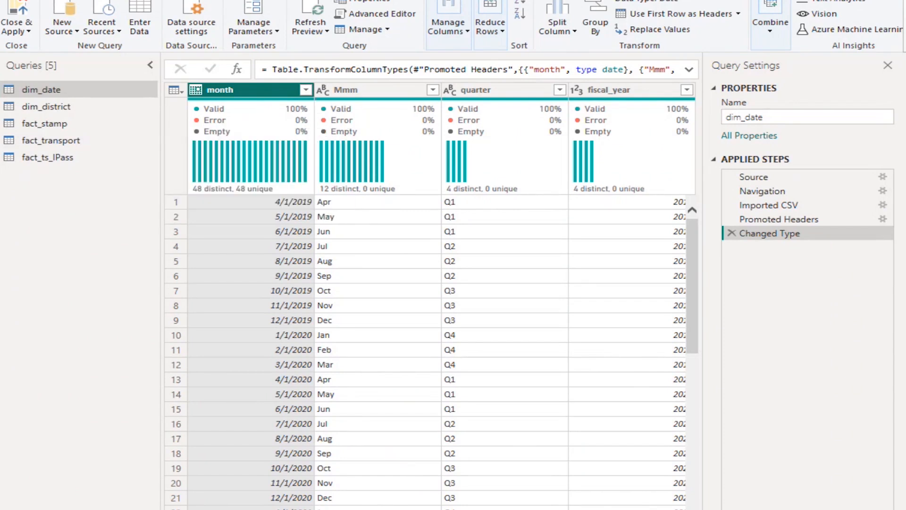
pyautogui.hscroll(1, 442, 302)
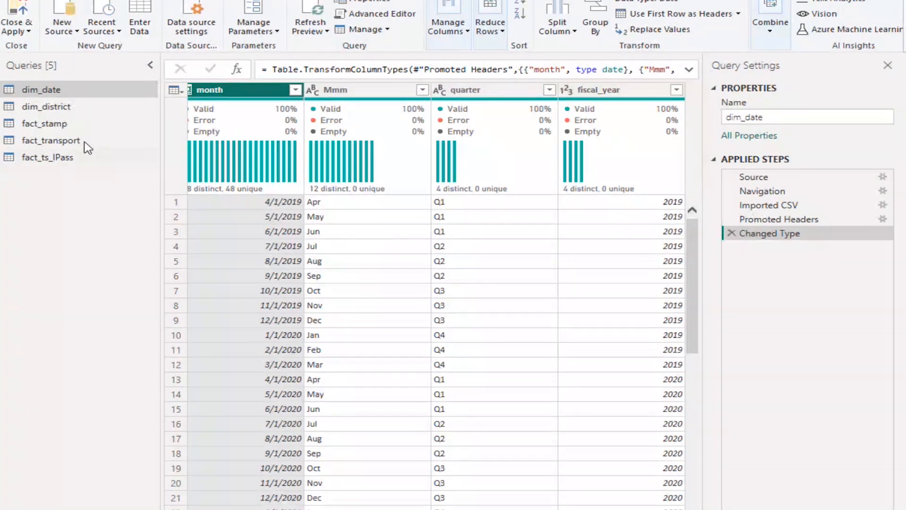
pyautogui.click(70, 109)
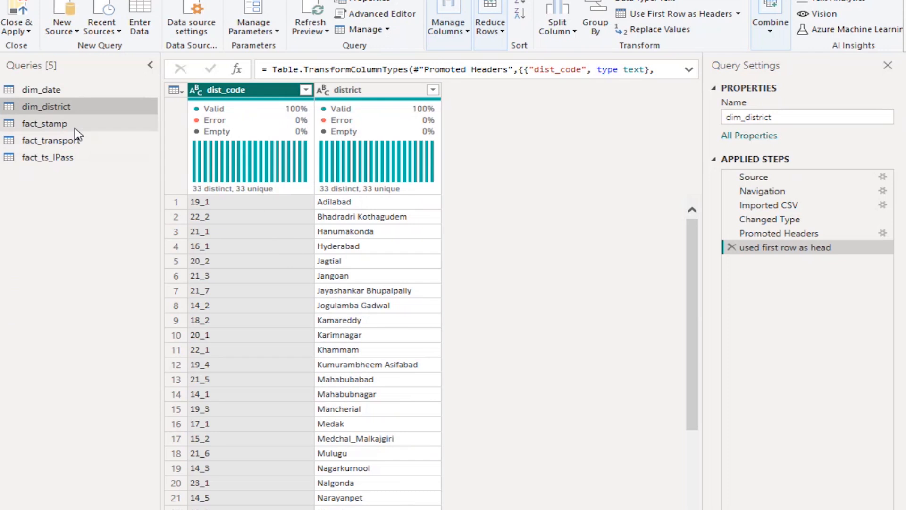
pyautogui.click(81, 91)
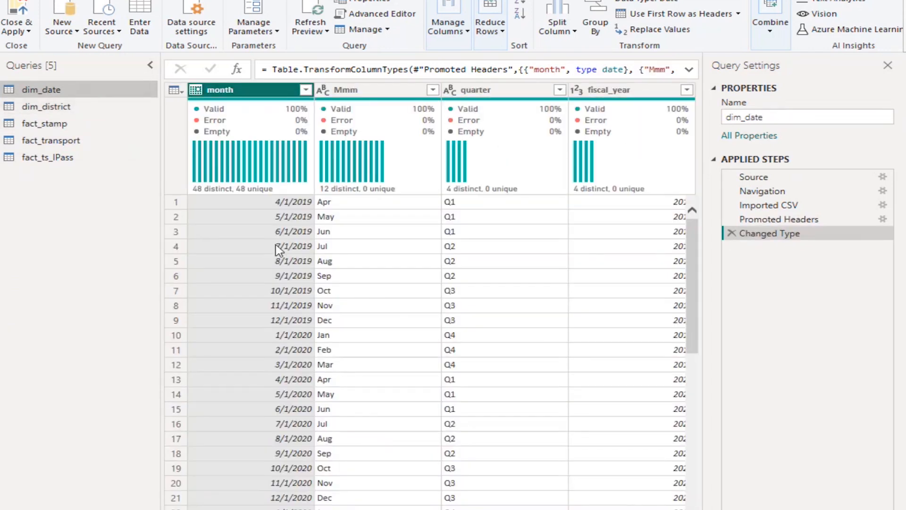
pyautogui.click(45, 123)
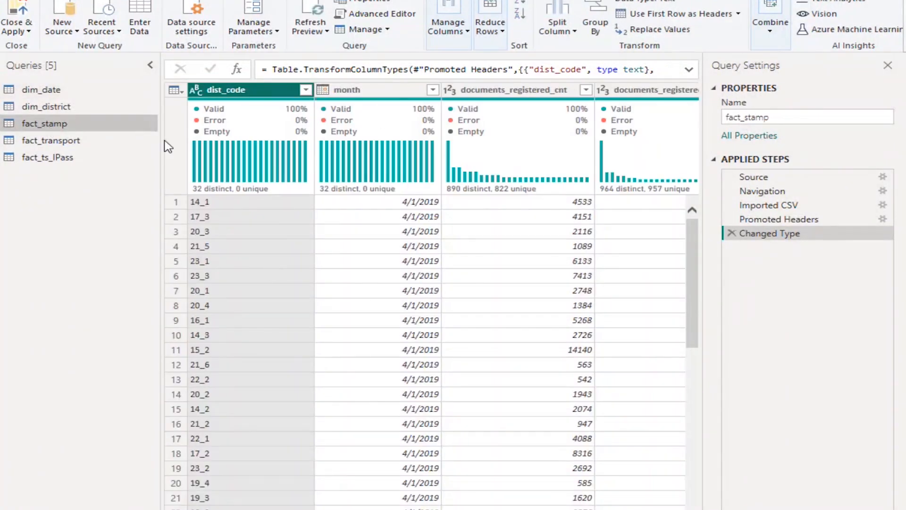
pyautogui.click(77, 93)
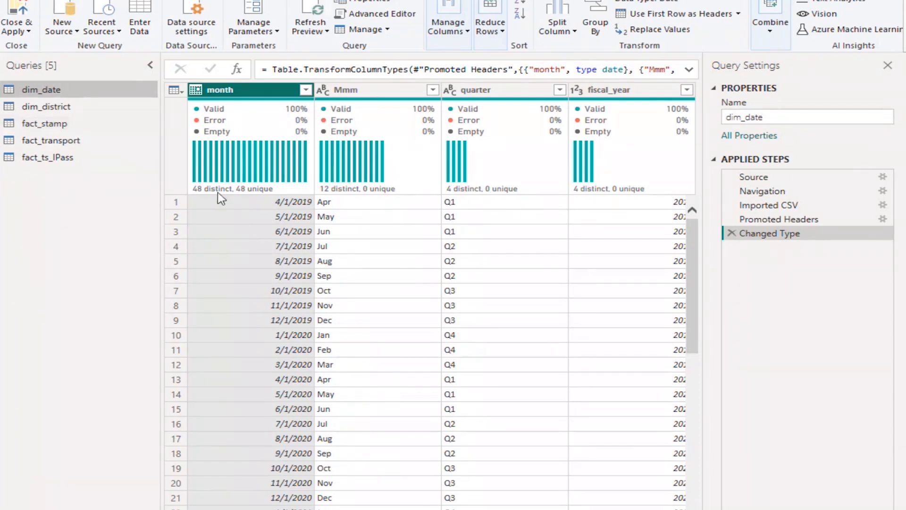
pyautogui.scroll(-3, 265, 269)
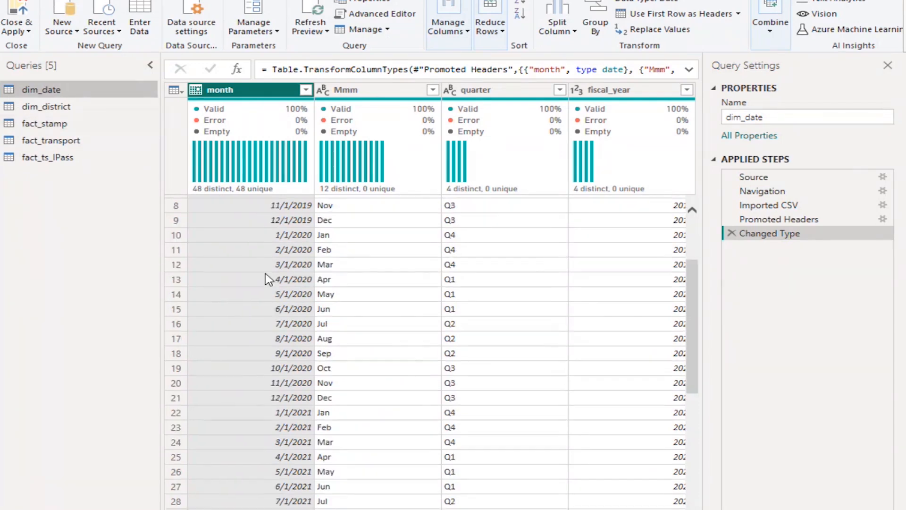
pyautogui.scroll(3, 265, 276)
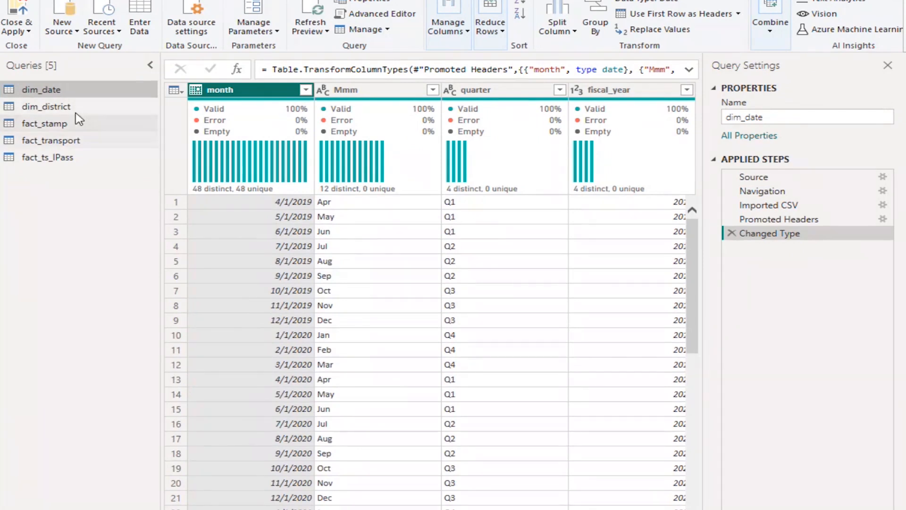
# Examine the documents_registered and estamps_challans count and revenue columns of the fact_stamp query
pyautogui.click(77, 127)
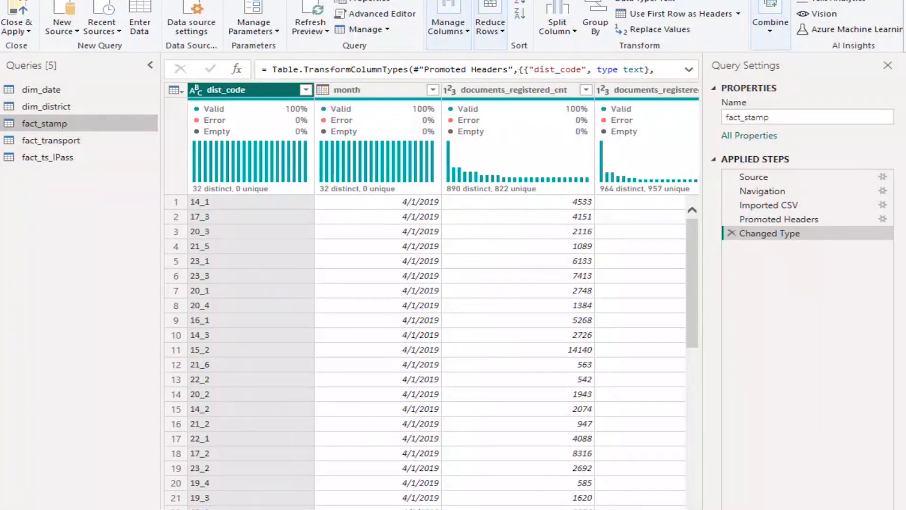
pyautogui.hscroll(5, 444, 297)
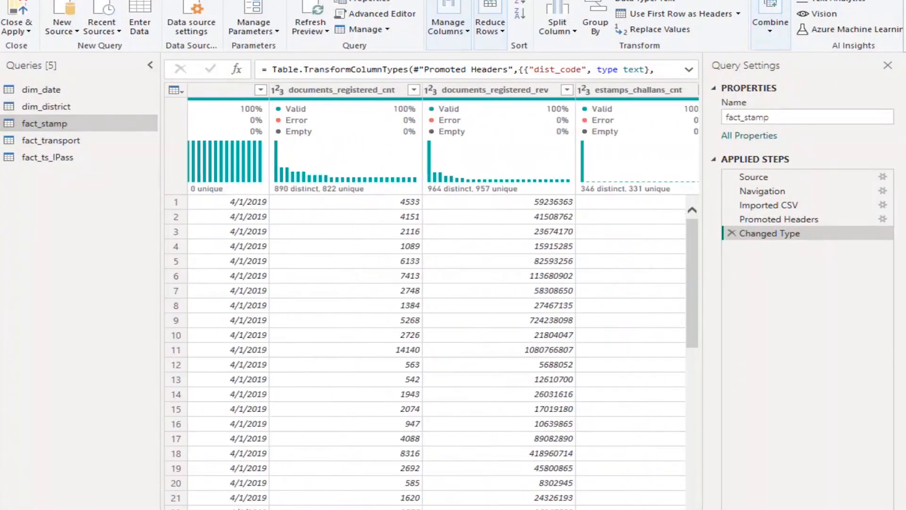
pyautogui.hscroll(2, 443, 297)
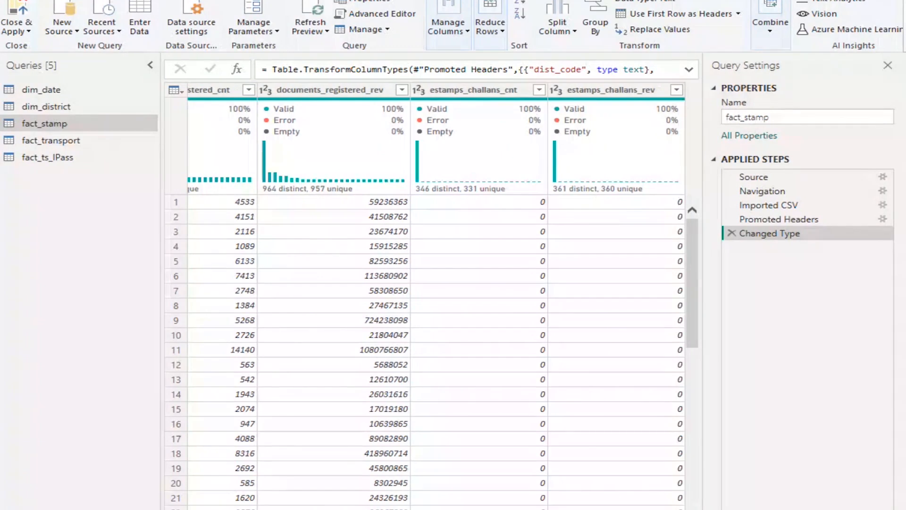
pyautogui.hscroll(-7, 443, 296)
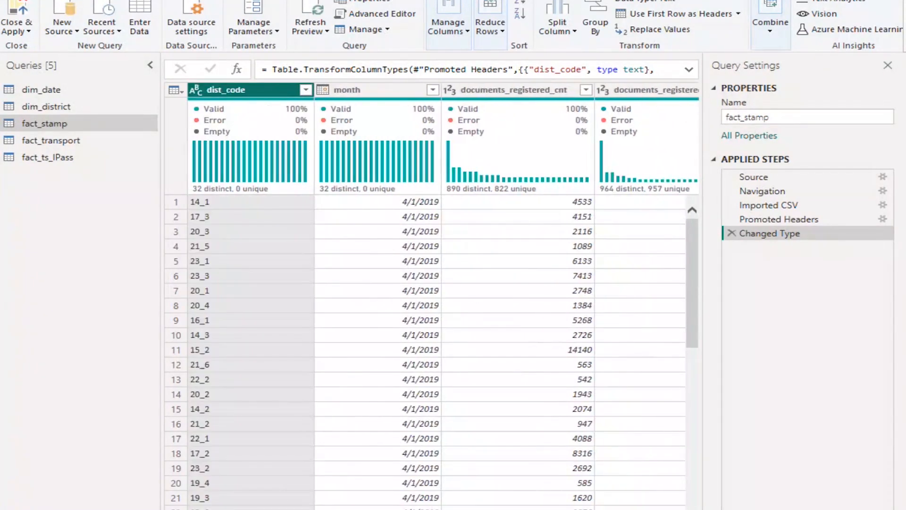
pyautogui.hscroll(3, 444, 297)
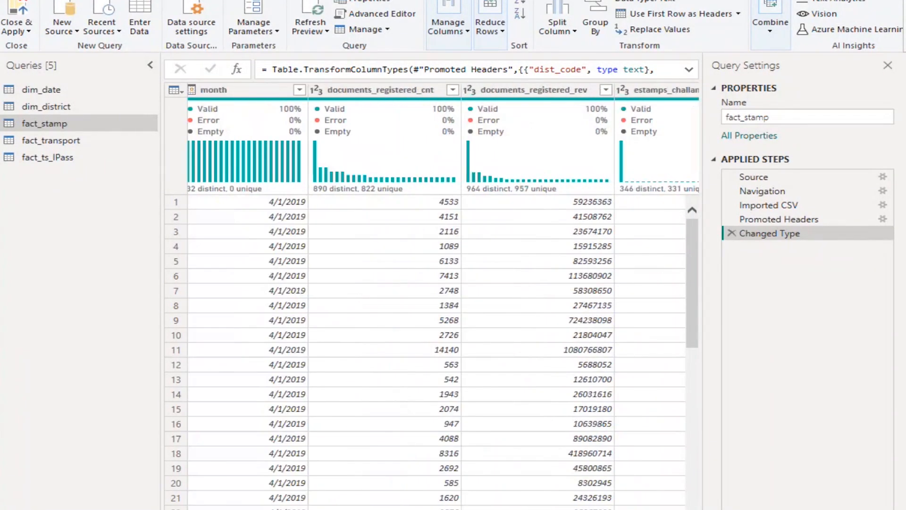
pyautogui.hscroll(5, 443, 296)
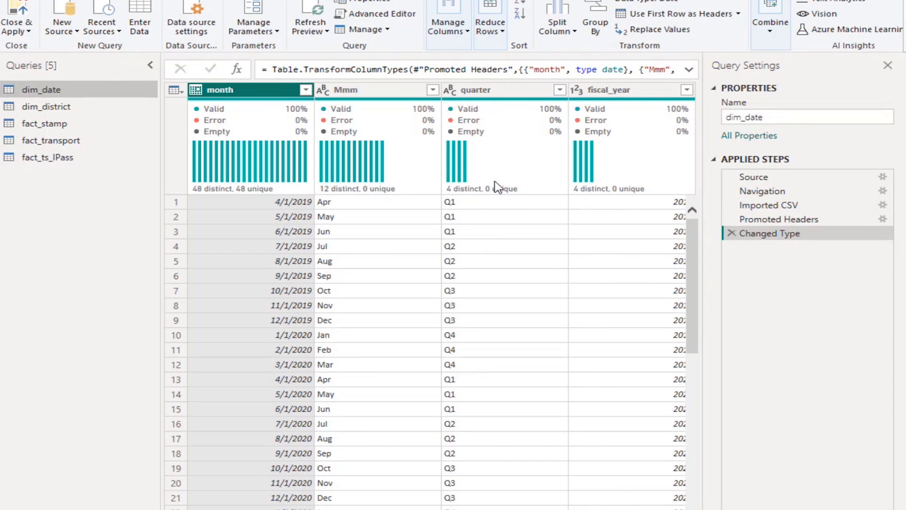
# Compare the month column and the other fields of fact_stamp with the dim_date query
pyautogui.click(46, 124)
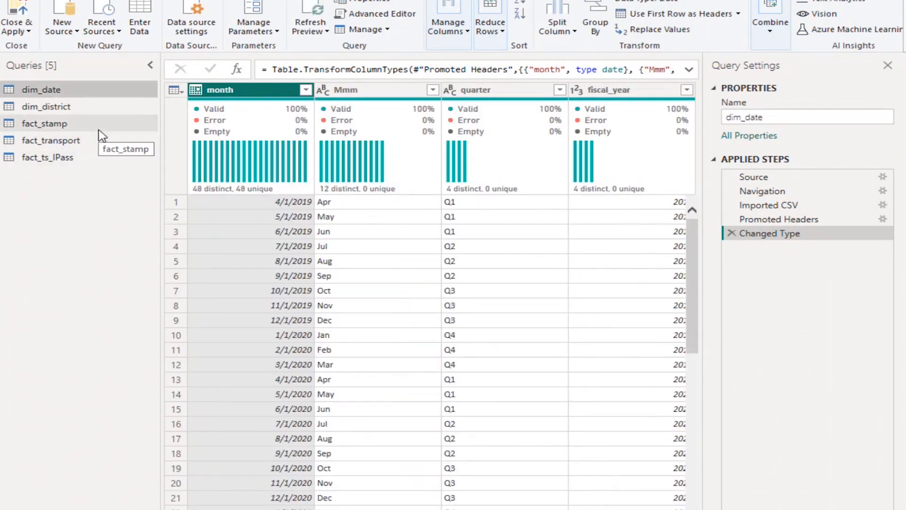
pyautogui.click(99, 130)
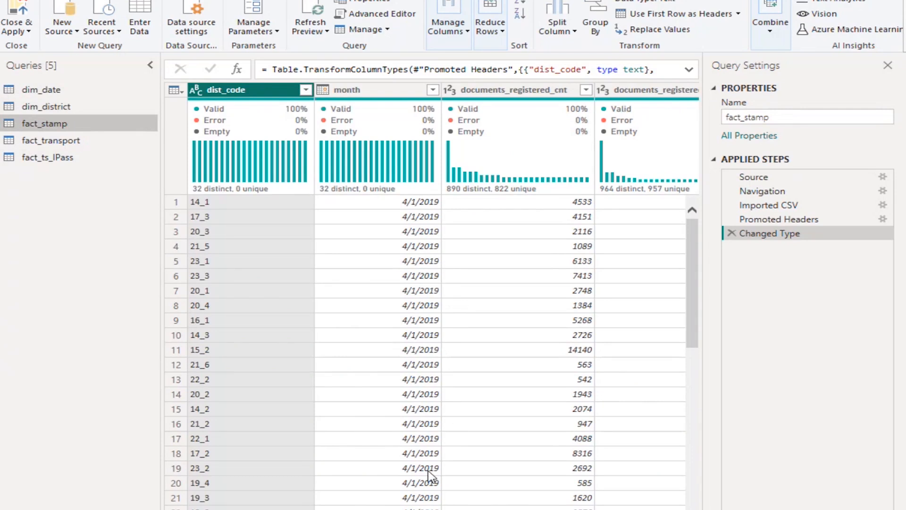
pyautogui.hscroll(3, 432, 296)
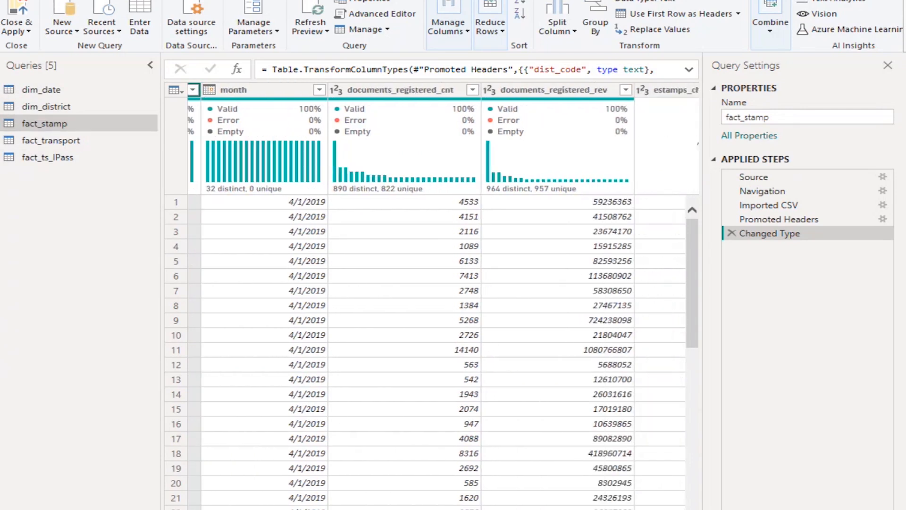
pyautogui.hscroll(-1, 432, 296)
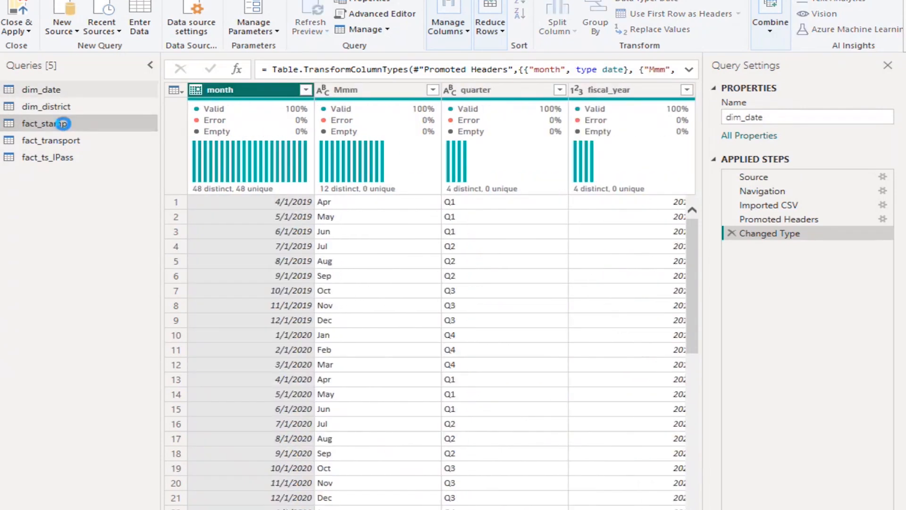
pyautogui.click(63, 124)
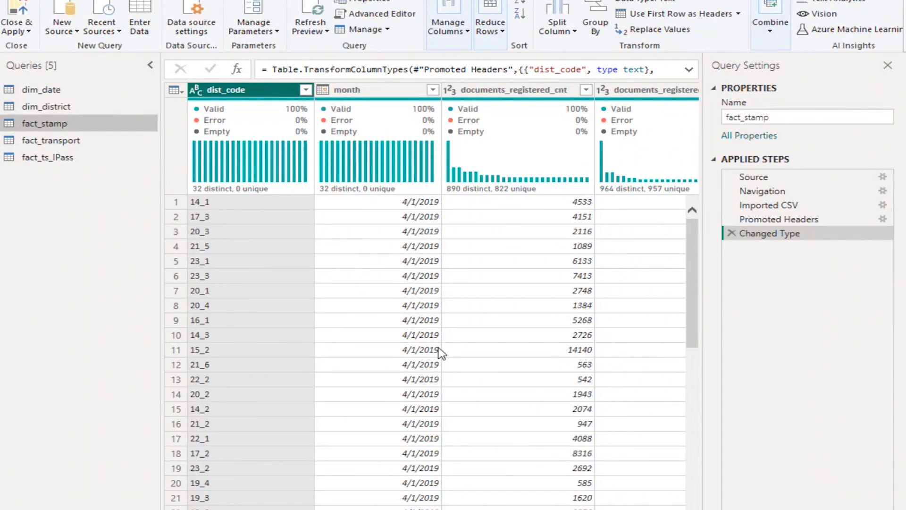
pyautogui.click(97, 100)
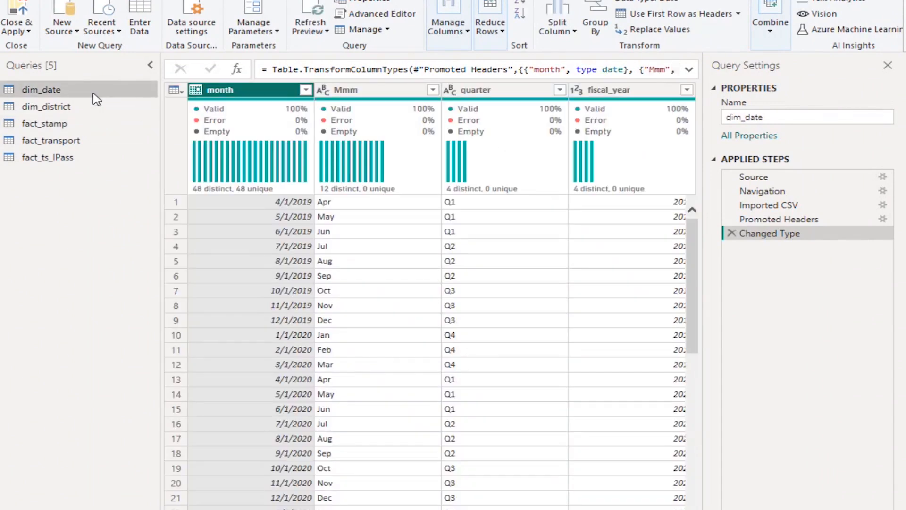
pyautogui.click(86, 124)
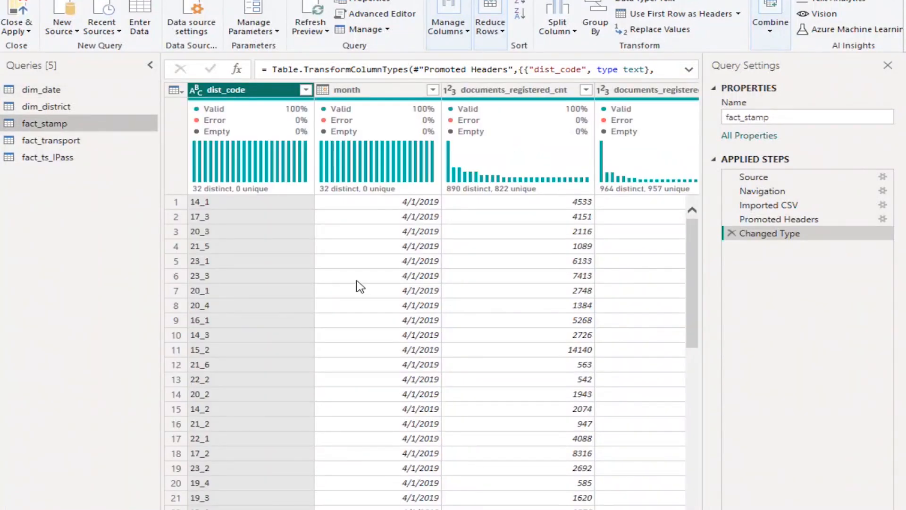
# Look through the month values in the fact_stamp filter list and apply the filter with all listed months selected
pyautogui.click(432, 90)
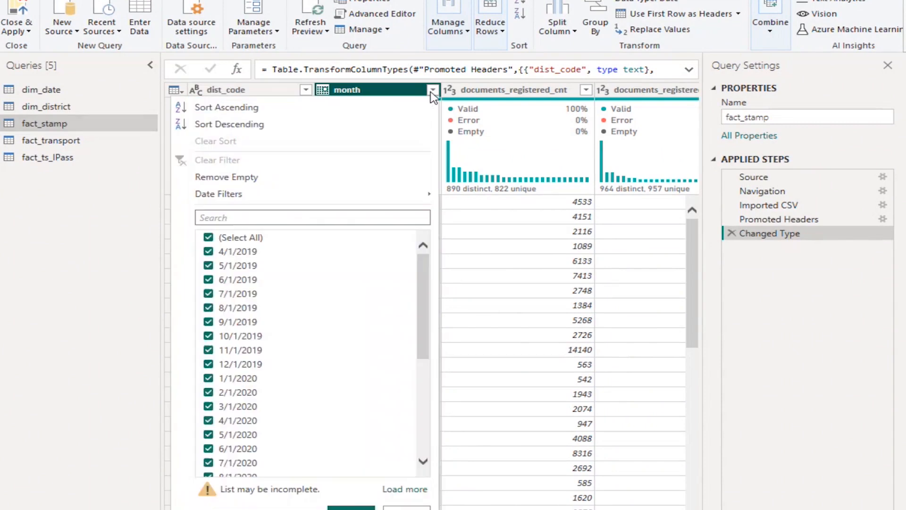
pyautogui.scroll(-2, 289, 284)
pyautogui.scroll(-1, 290, 288)
pyautogui.scroll(3, 289, 287)
pyautogui.scroll(-1, 293, 321)
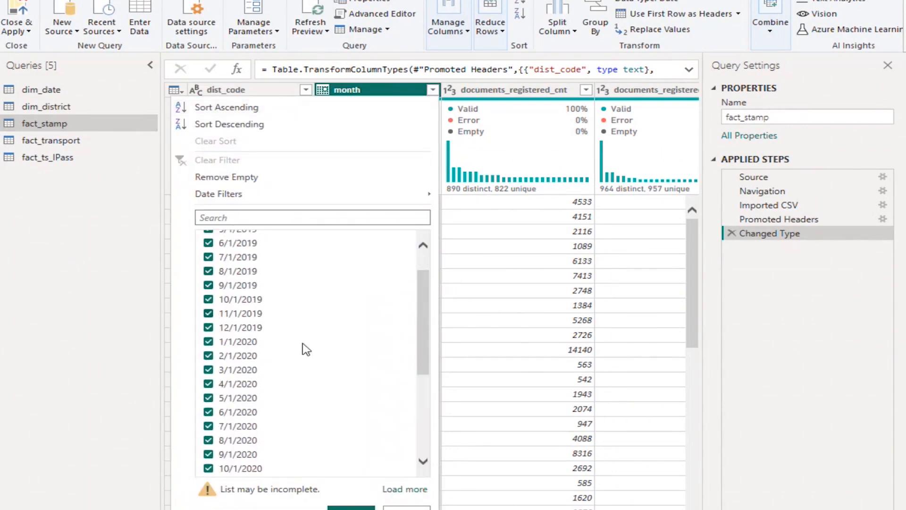
pyautogui.scroll(-5, 304, 348)
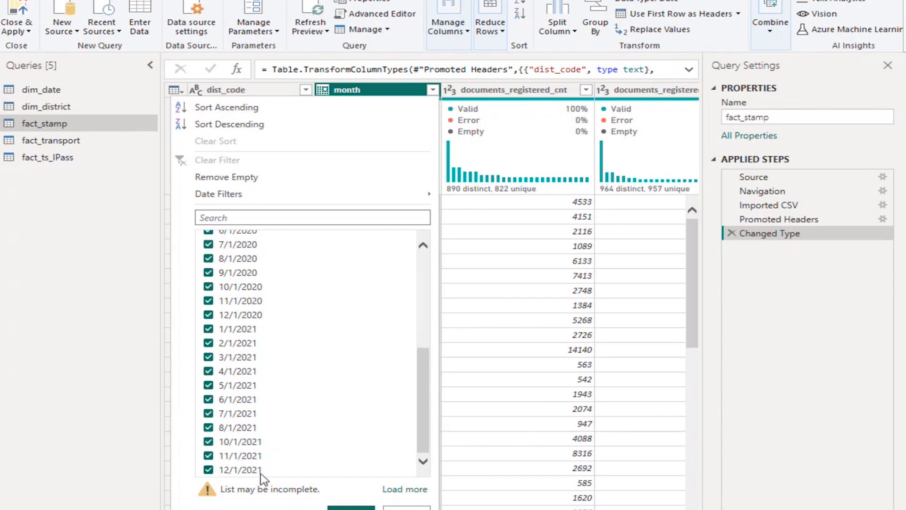
pyautogui.scroll(6, 272, 472)
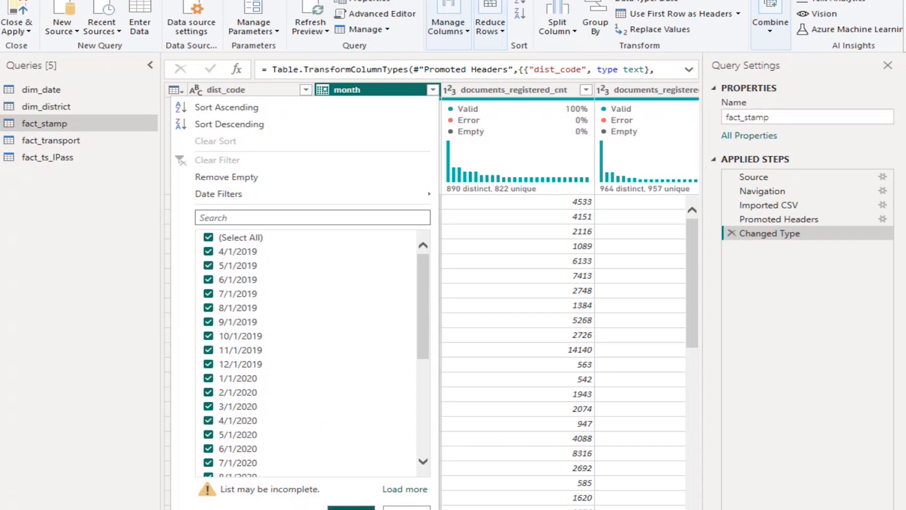
pyautogui.click(352, 507)
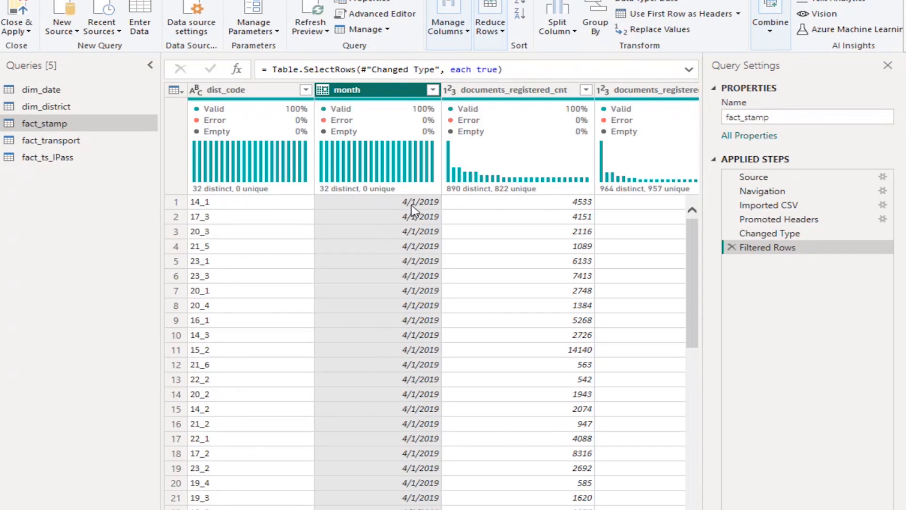
# Examine the repeated month rows of fact_stamp and compare them with the month and Mmm columns of dim_date
pyautogui.scroll(-5, 407, 321)
pyautogui.scroll(-2, 407, 322)
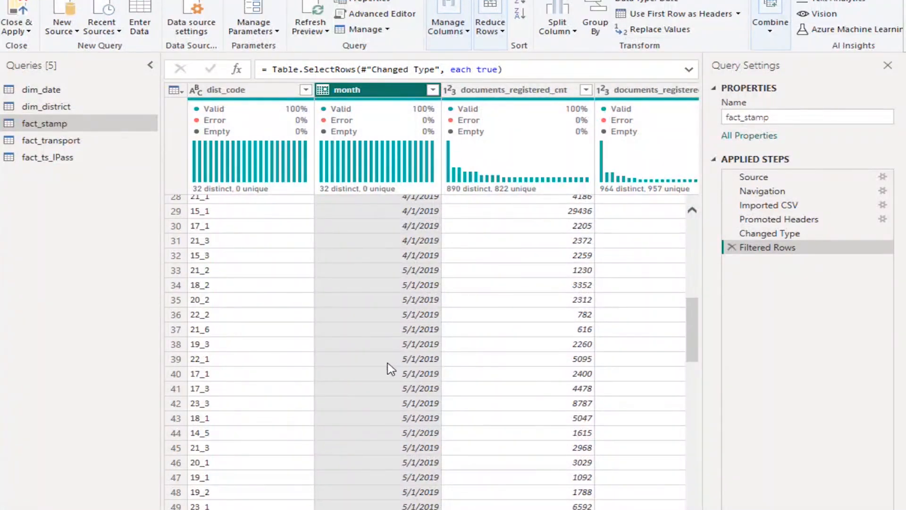
pyautogui.click(60, 88)
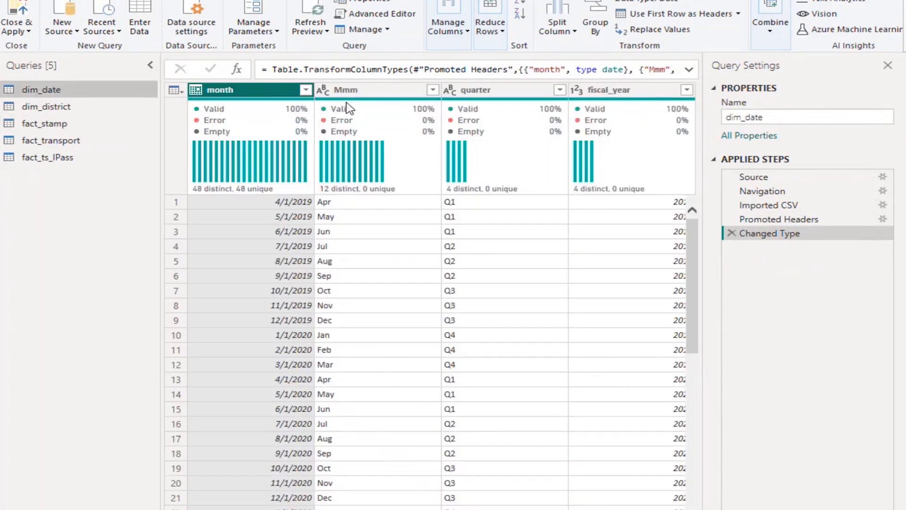
pyautogui.click(352, 94)
pyautogui.click(352, 95)
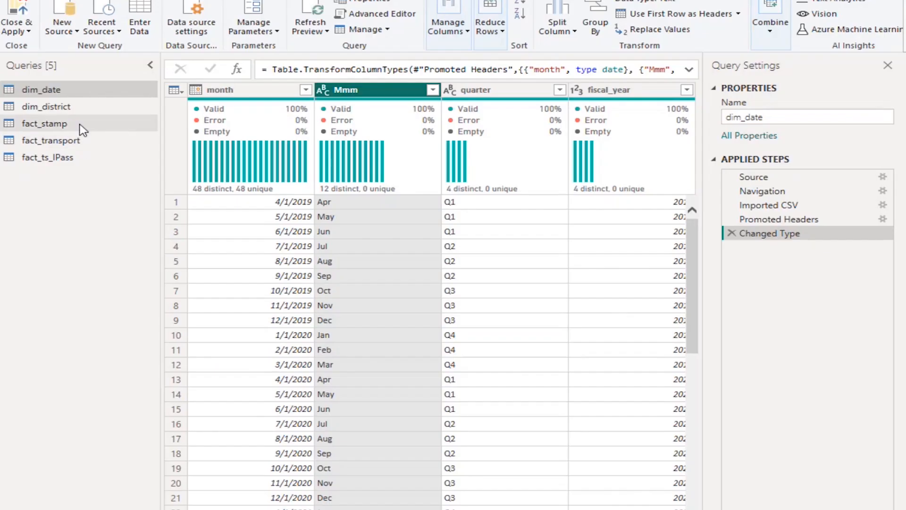
# Go back to the fact_stamp query, check across its columns and select the month column
pyautogui.click(81, 126)
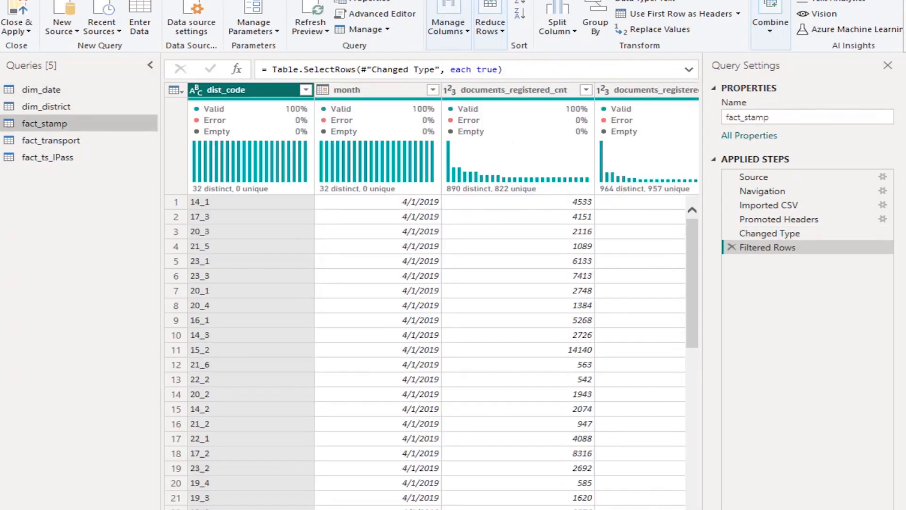
pyautogui.hscroll(5, 432, 302)
pyautogui.hscroll(-5, 432, 302)
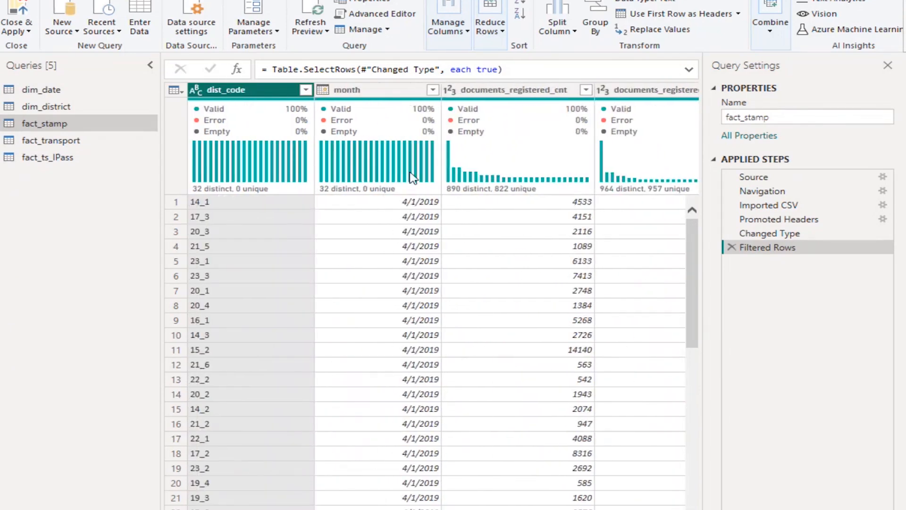
pyautogui.click(390, 98)
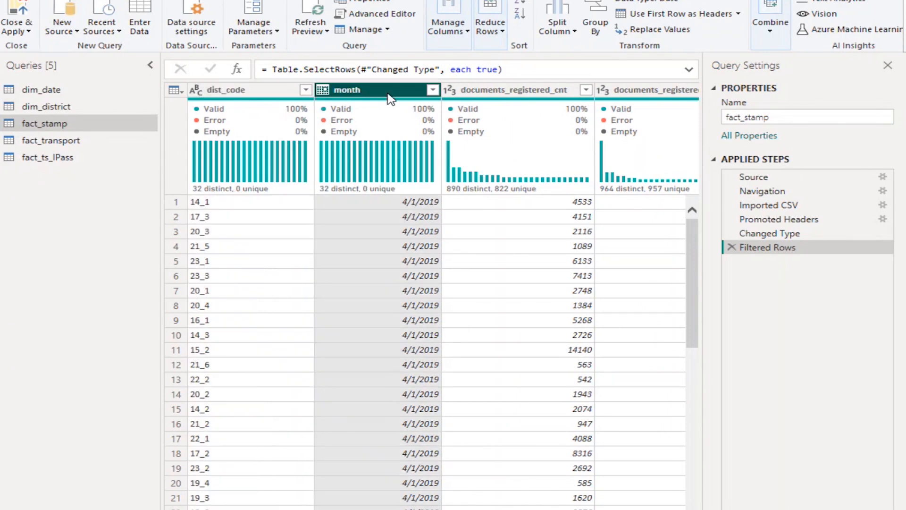
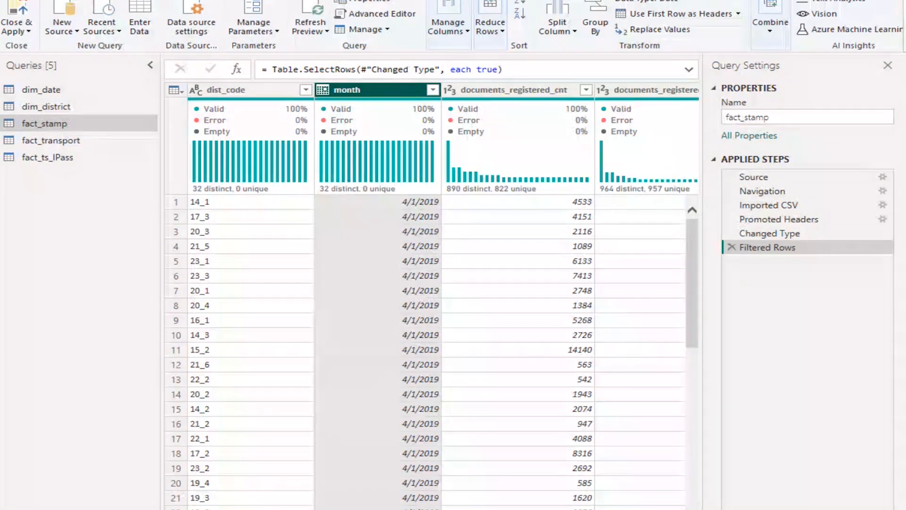
# Add a column with the name of the month, derived from the month column of fact_stamp
pyautogui.click(131, 0)
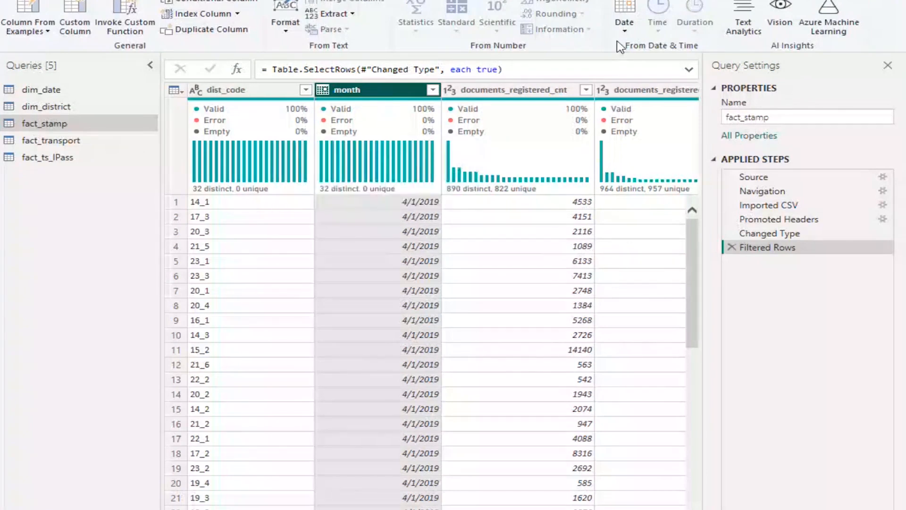
pyautogui.click(625, 26)
pyautogui.moveTo(685, 110)
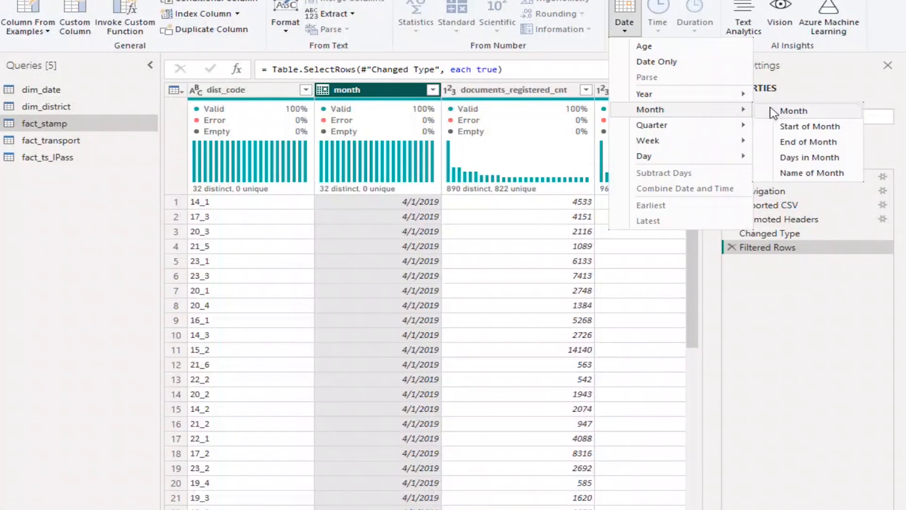
pyautogui.click(811, 175)
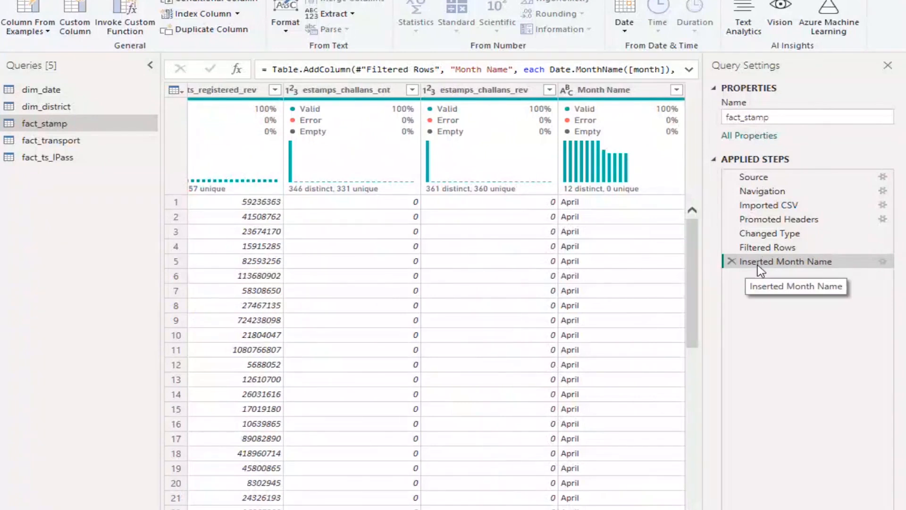
# Rename the applied step that inserted the month name as "Month column added"
pyautogui.rightClick(761, 270)
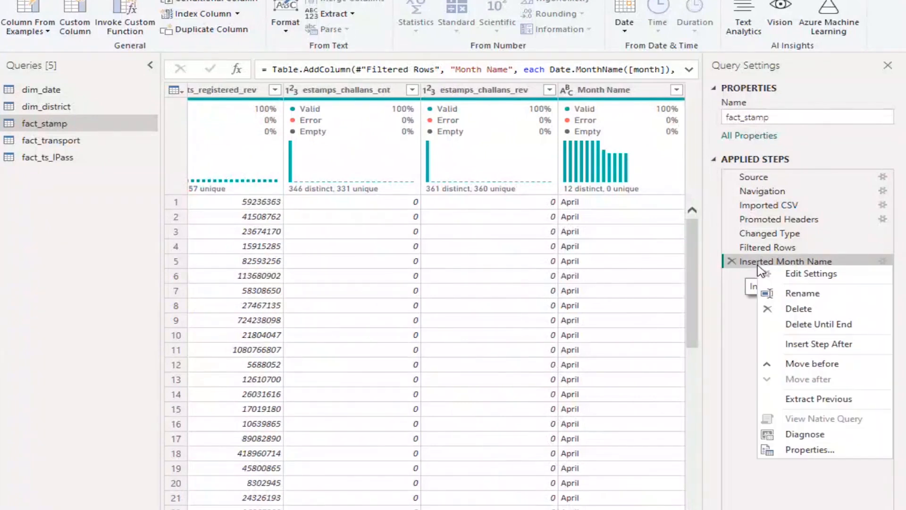
pyautogui.click(786, 293)
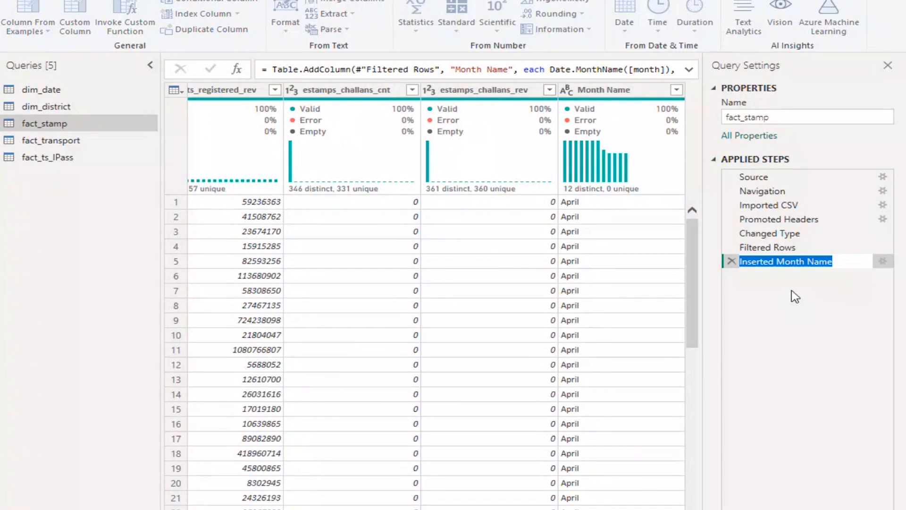
pyautogui.write('Mon')
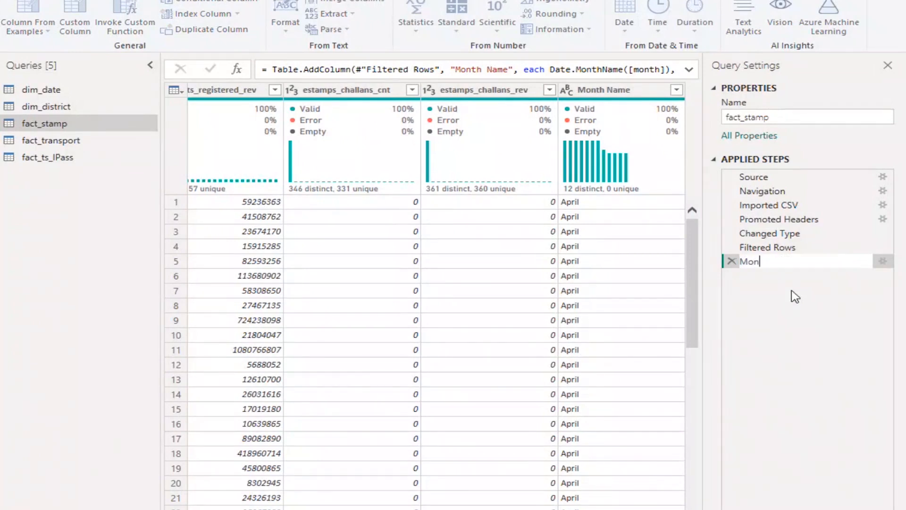
pyautogui.write('th column added')
pyautogui.press('Return')
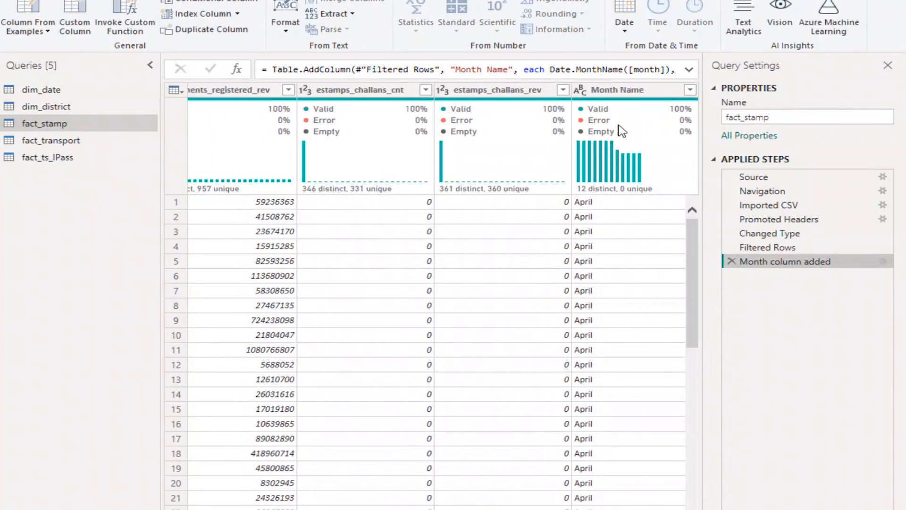
# Compare the Month Name column of fact_stamp with the Mmm column of dim_date
pyautogui.click(632, 90)
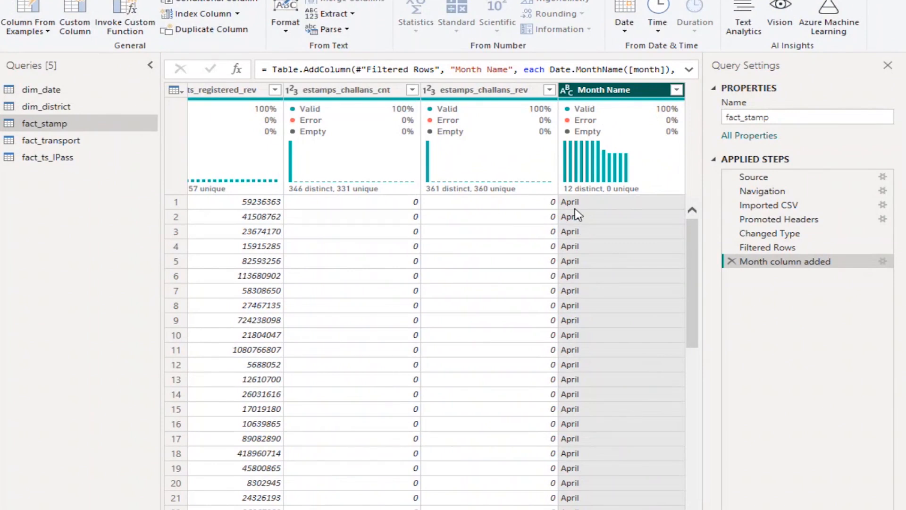
pyautogui.click(59, 88)
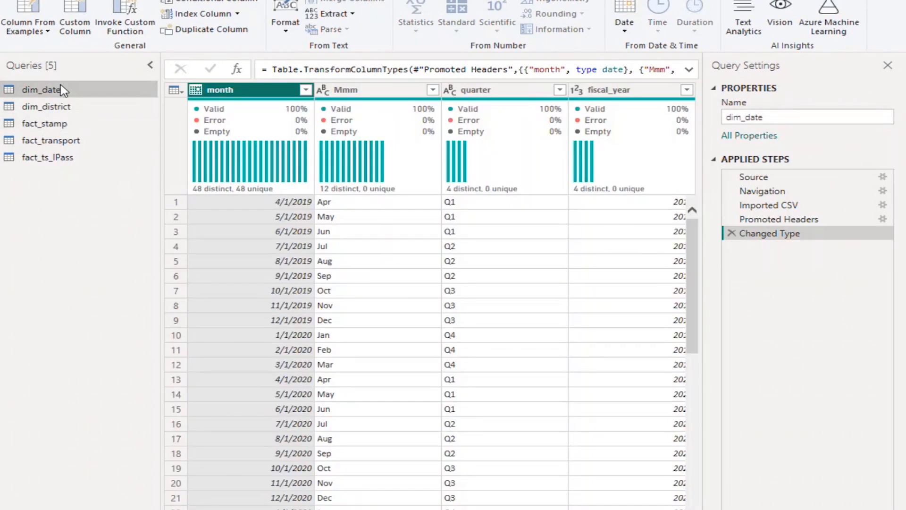
pyautogui.click(45, 123)
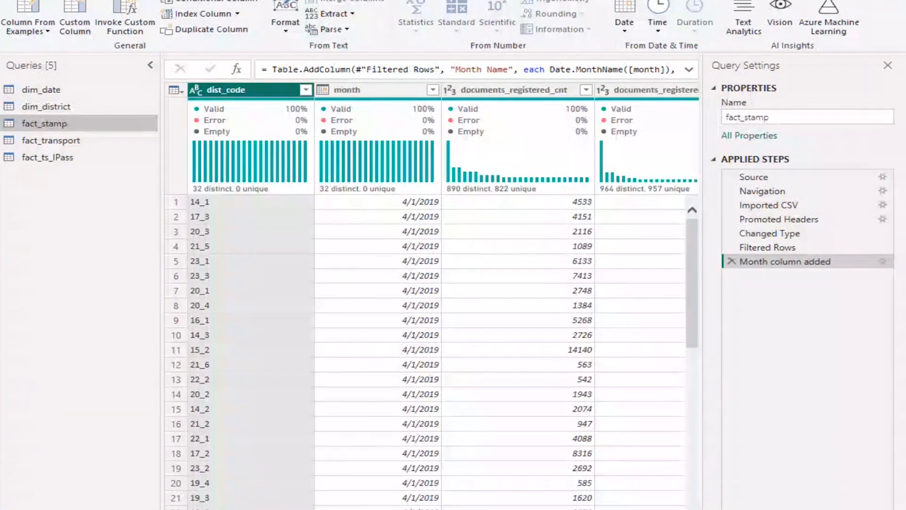
pyautogui.hscroll(8, 432, 302)
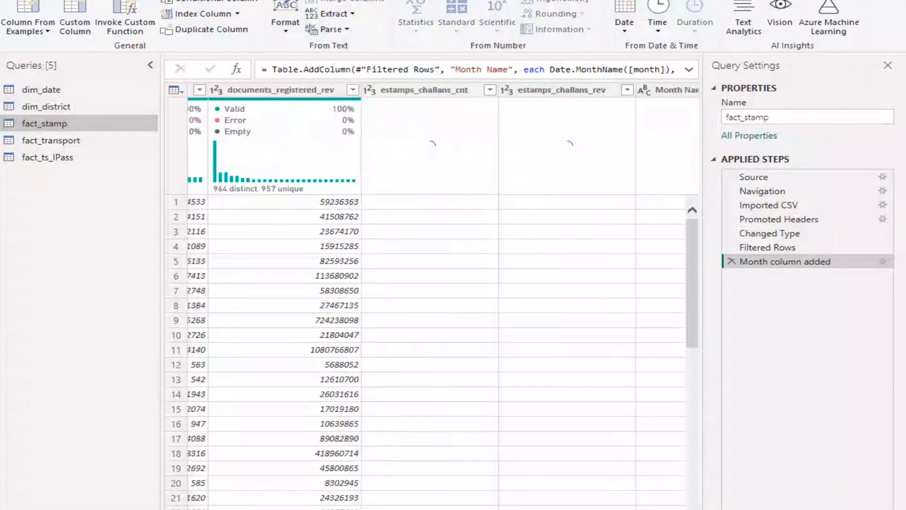
pyautogui.hscroll(2, 432, 302)
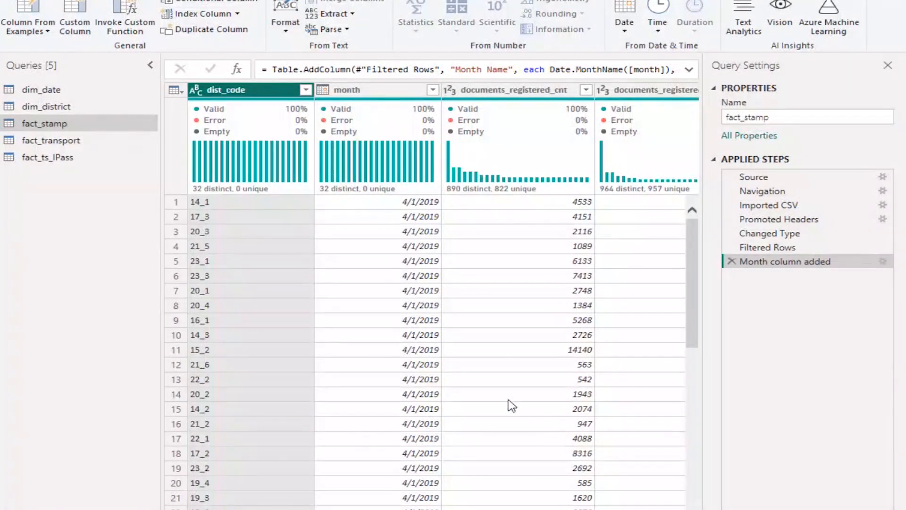
# Review the month extraction options available for the month column of fact_stamp without adding another column
pyautogui.click(349, 90)
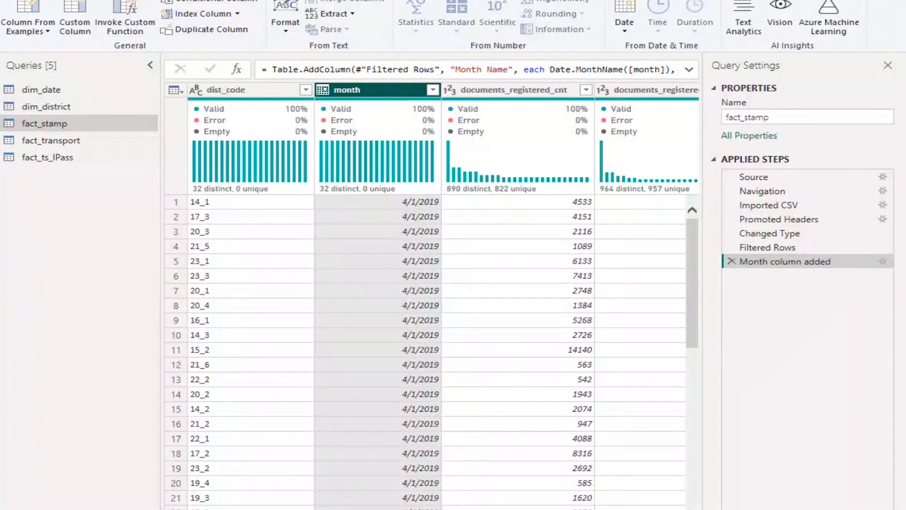
pyautogui.click(54, 0)
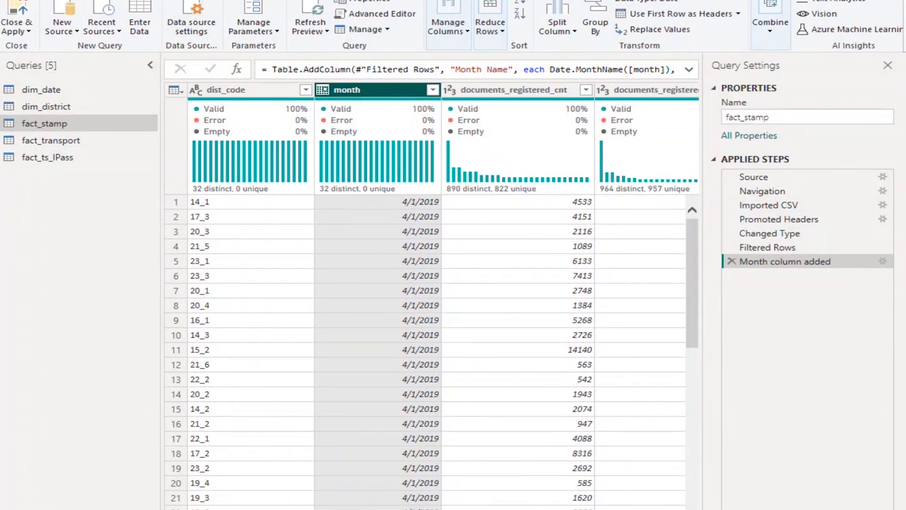
pyautogui.click(144, 0)
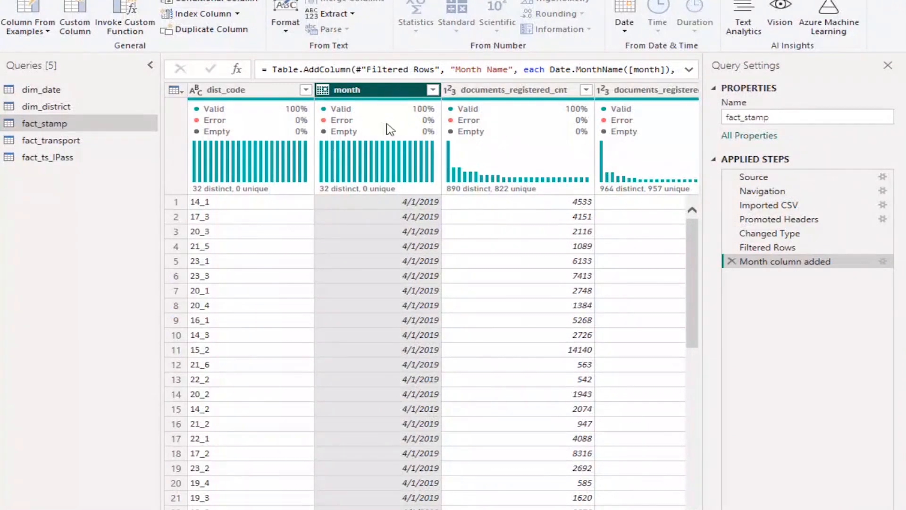
pyautogui.click(625, 23)
pyautogui.moveTo(699, 110)
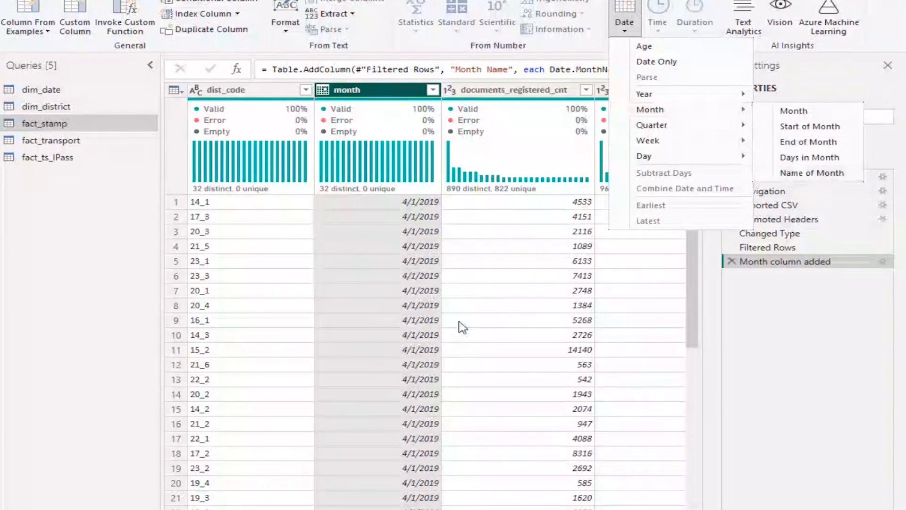
pyautogui.click(114, 351)
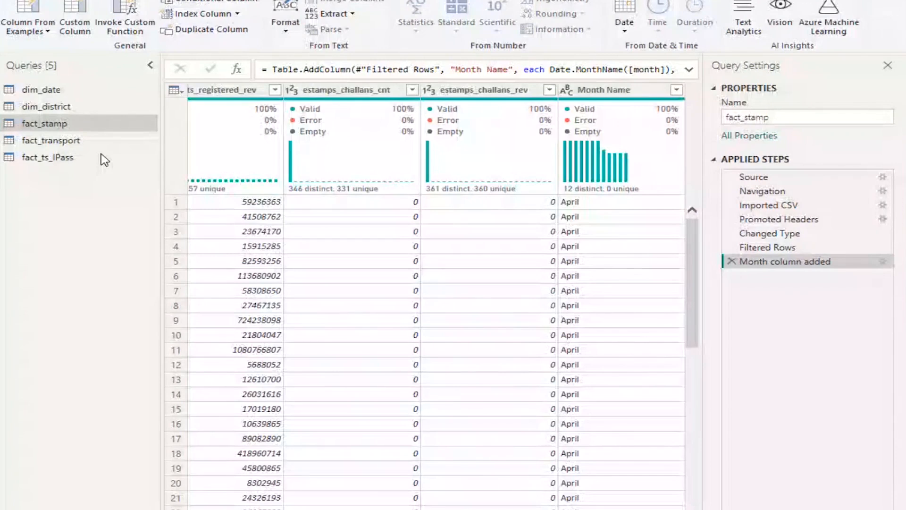
# Check the Mmm format in dim_date and split fact_stamp's Month Name column by 3 characters, once, as far left as possible
pyautogui.click(39, 91)
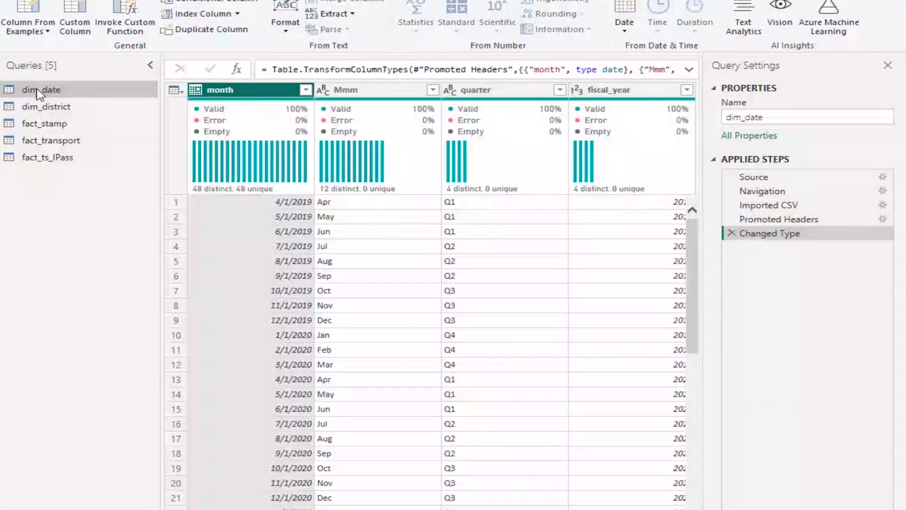
pyautogui.click(78, 126)
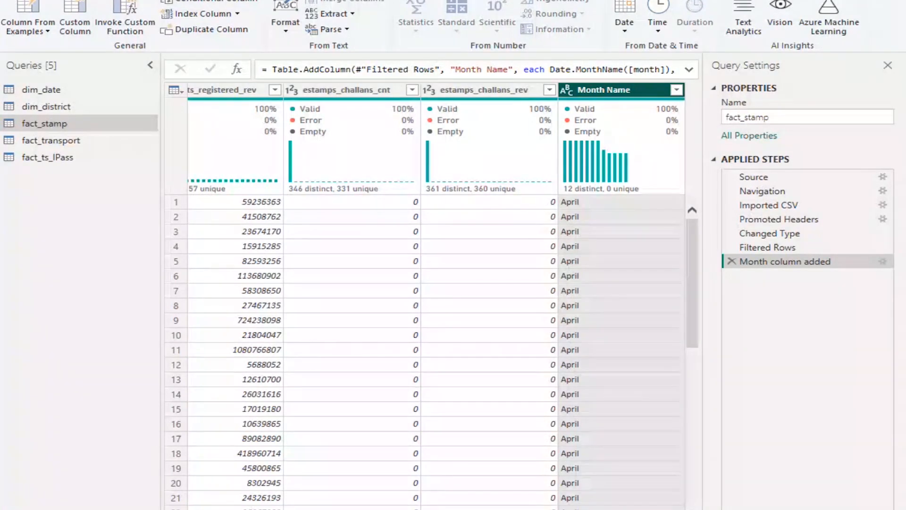
pyautogui.click(44, 0)
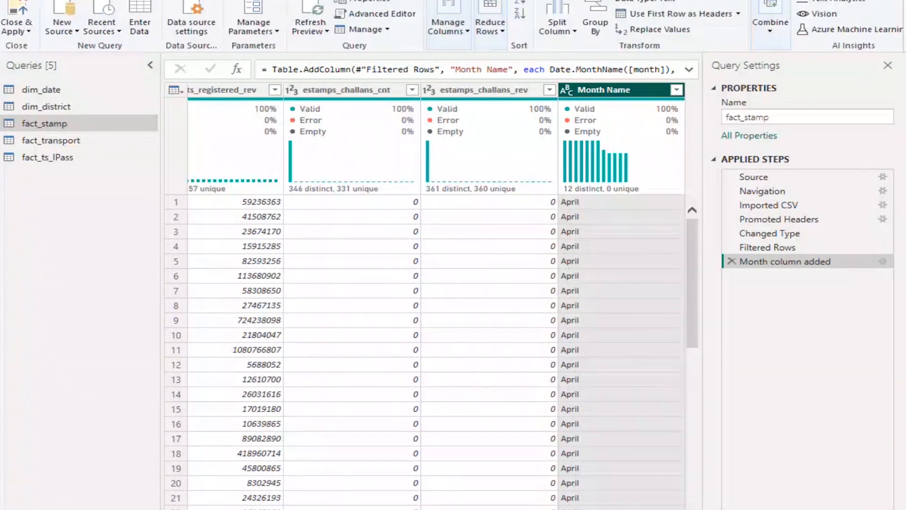
pyautogui.click(574, 33)
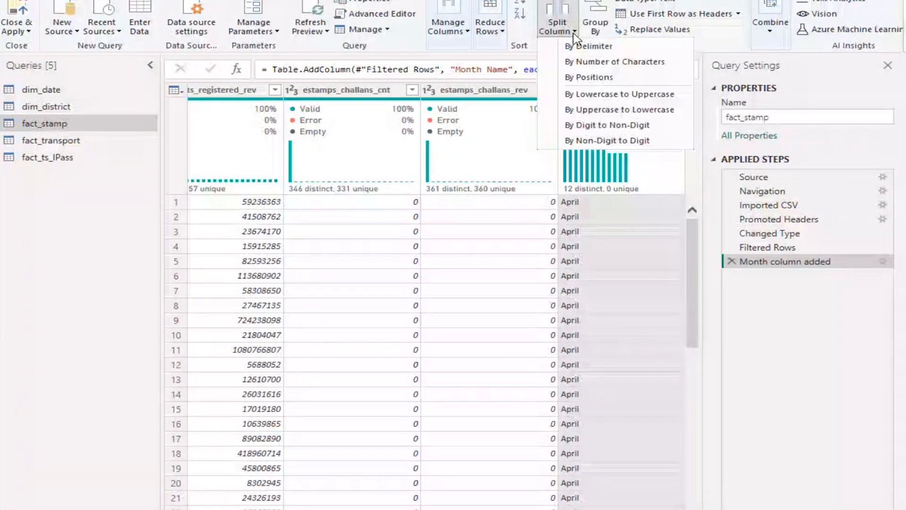
pyautogui.click(643, 66)
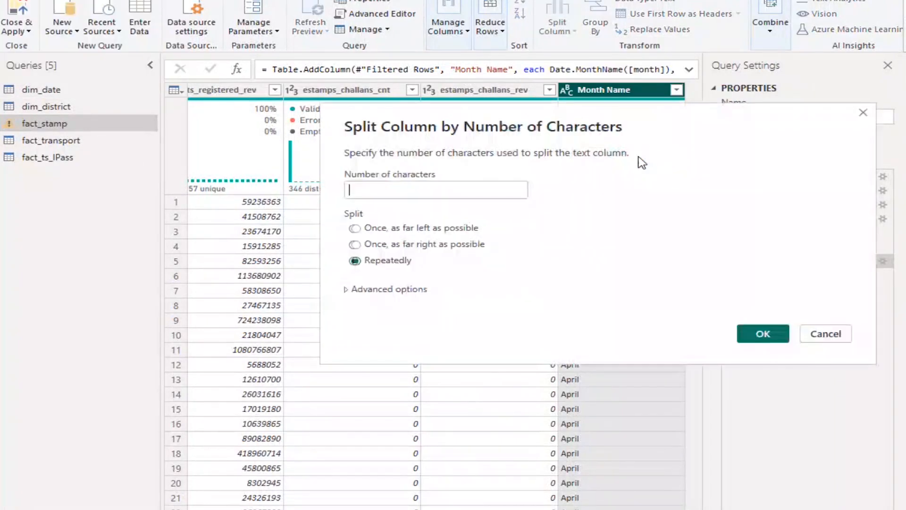
pyautogui.click(356, 230)
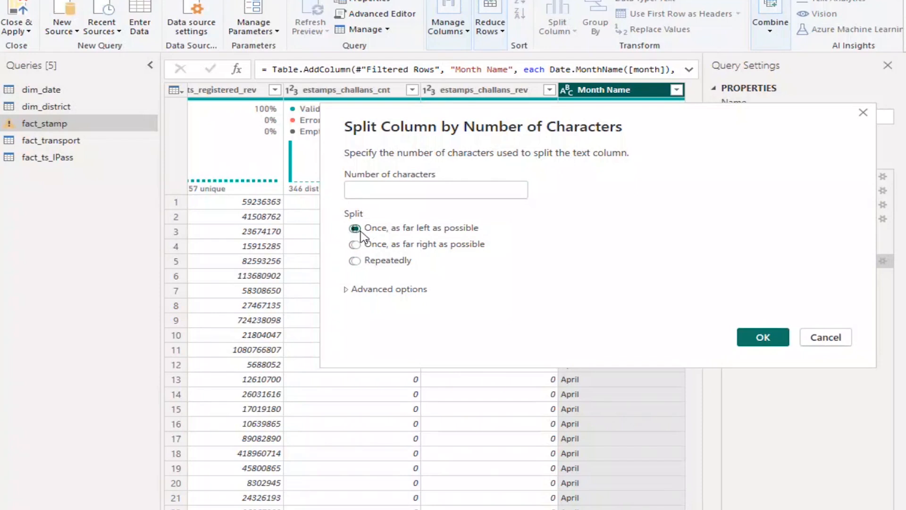
pyautogui.press('Tab')
pyautogui.click(391, 193)
pyautogui.write('3')
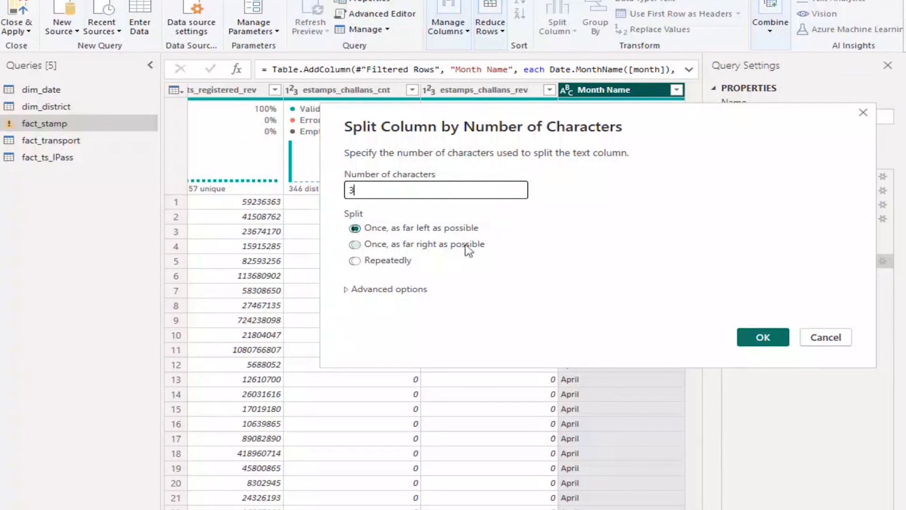
pyautogui.click(762, 337)
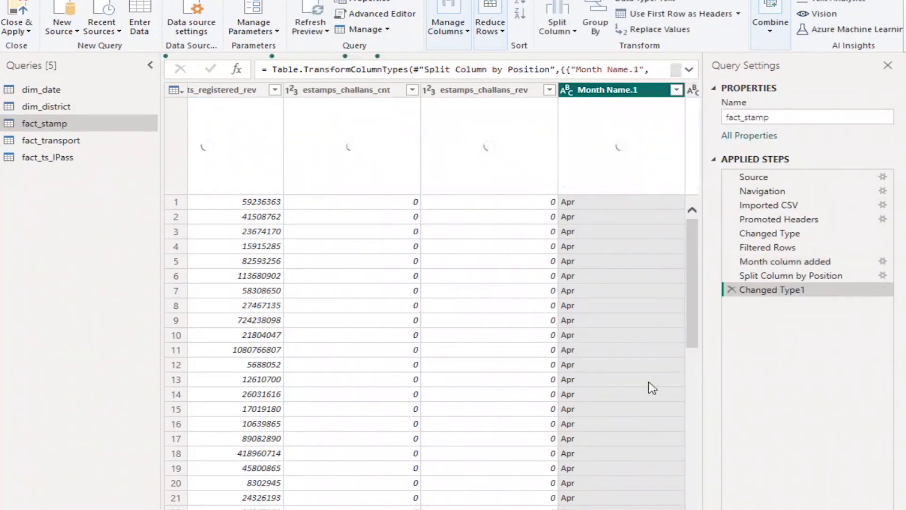
# Look through the month values of Month Name.1 and apply its filter with all listed months selected
pyautogui.hscroll(3, 437, 349)
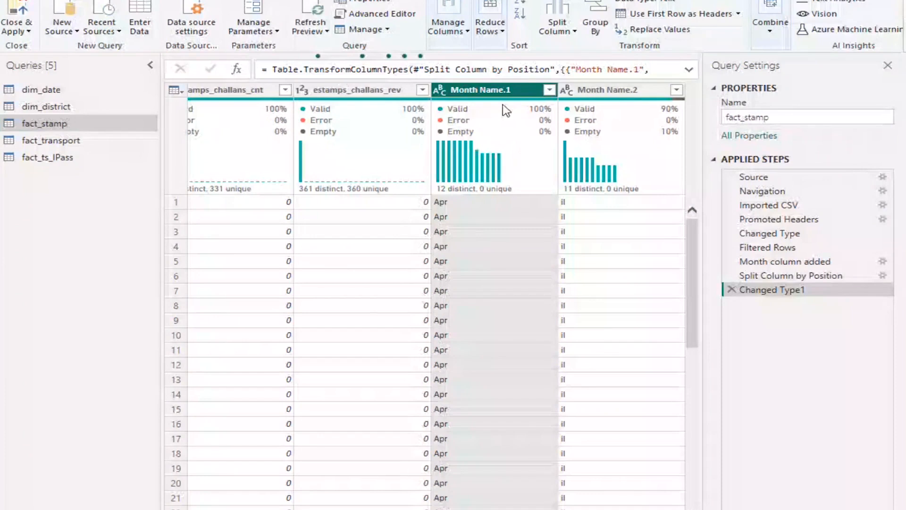
pyautogui.moveTo(506, 120)
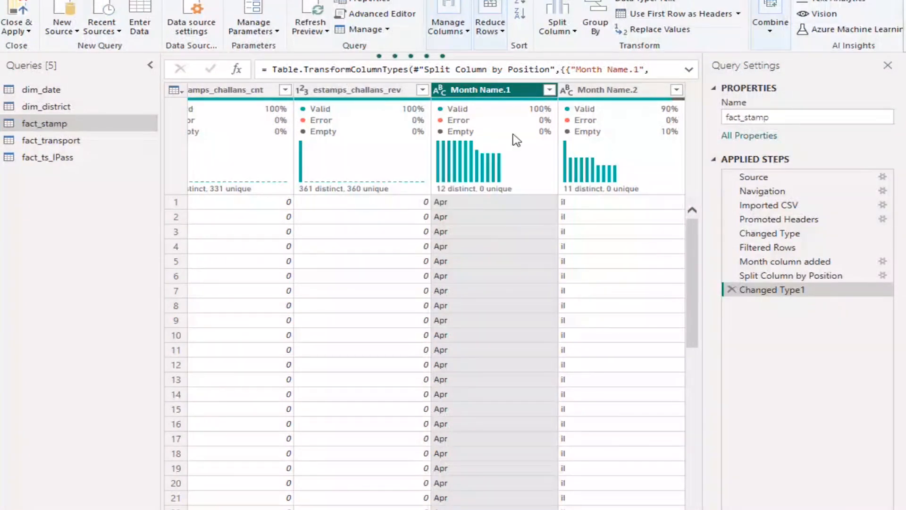
pyautogui.click(550, 89)
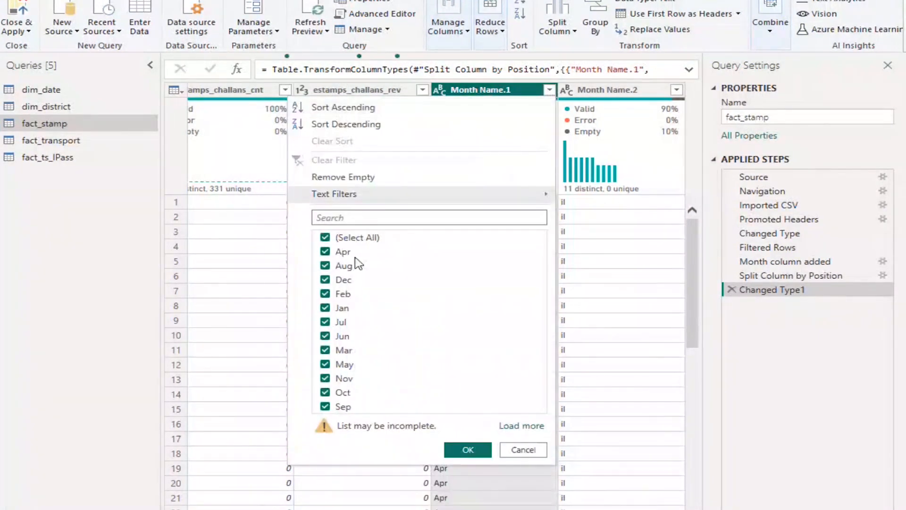
pyautogui.click(466, 451)
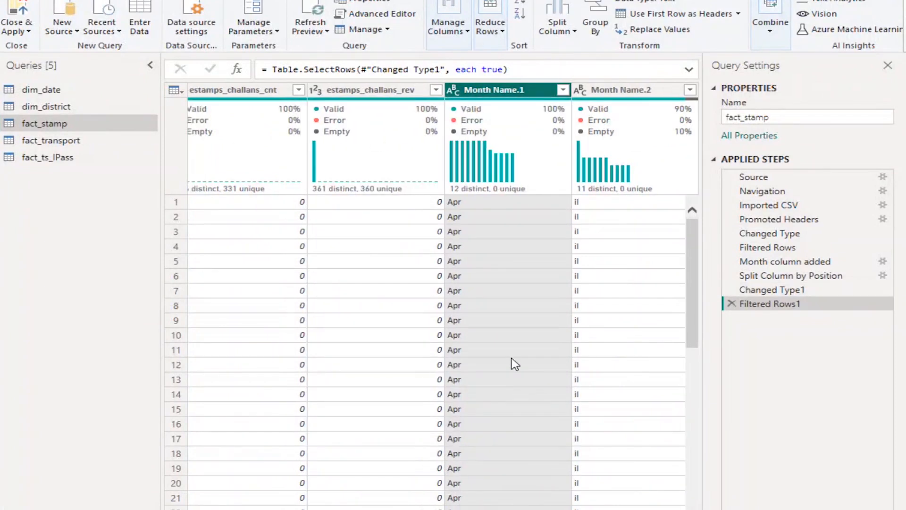
# Remove the Month Name.2 column from fact_stamp and check the remaining Month Name.1 column against dim_date
pyautogui.click(645, 92)
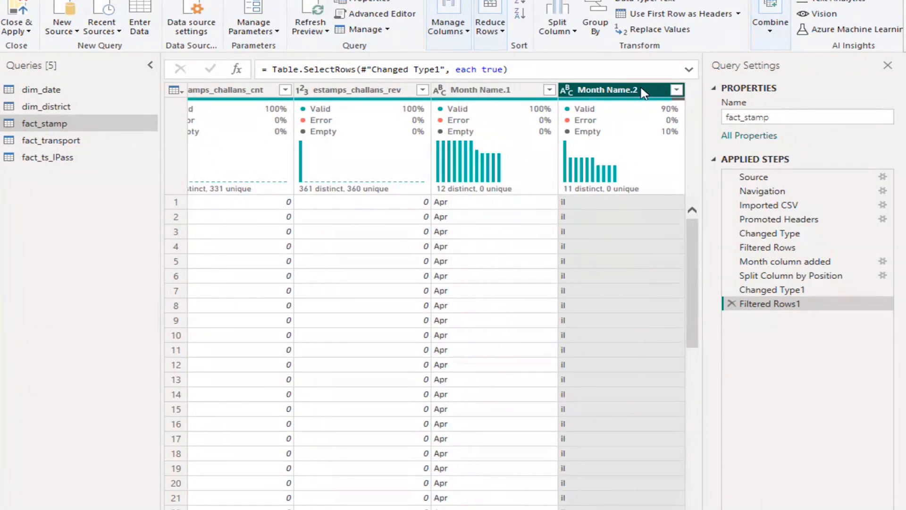
pyautogui.rightClick(644, 92)
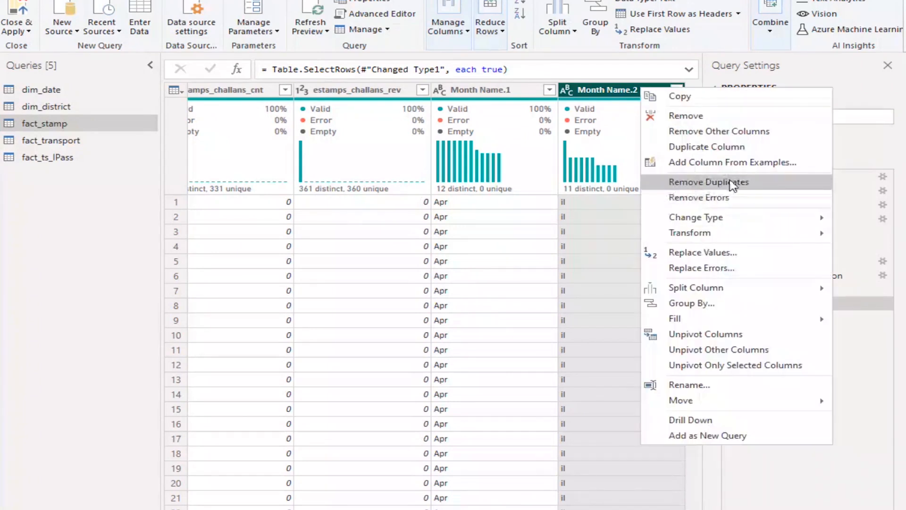
pyautogui.click(685, 116)
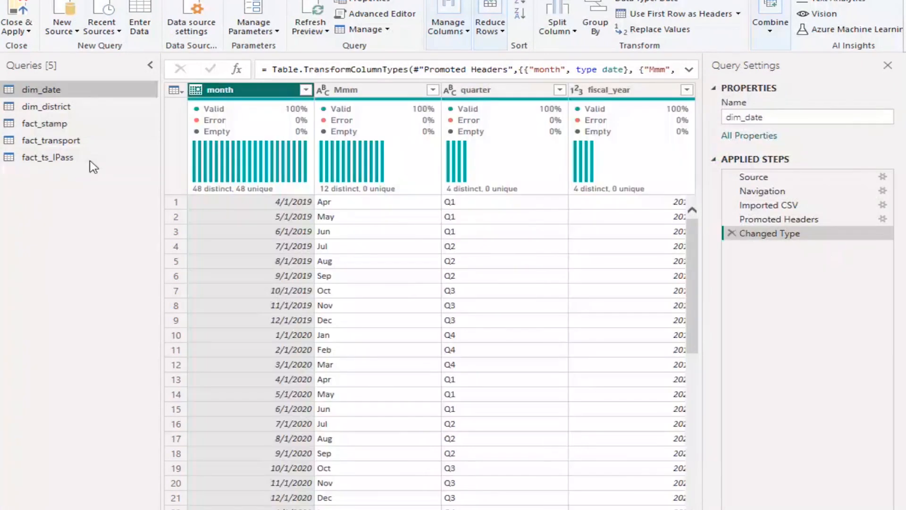
pyautogui.click(74, 129)
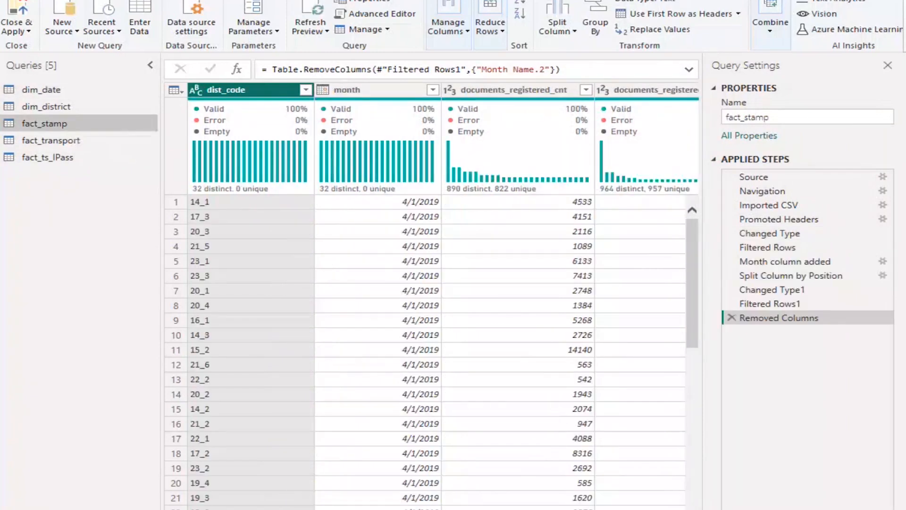
pyautogui.hscroll(5, 443, 302)
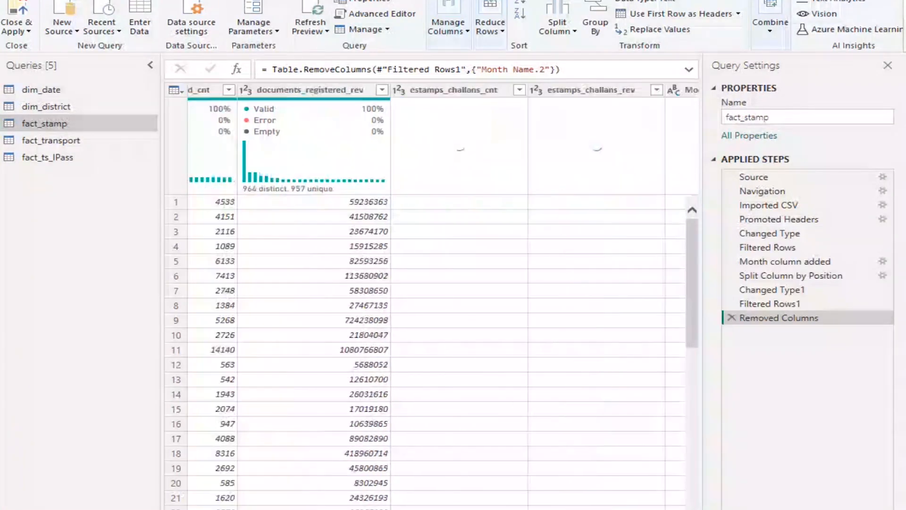
pyautogui.hscroll(2, 432, 303)
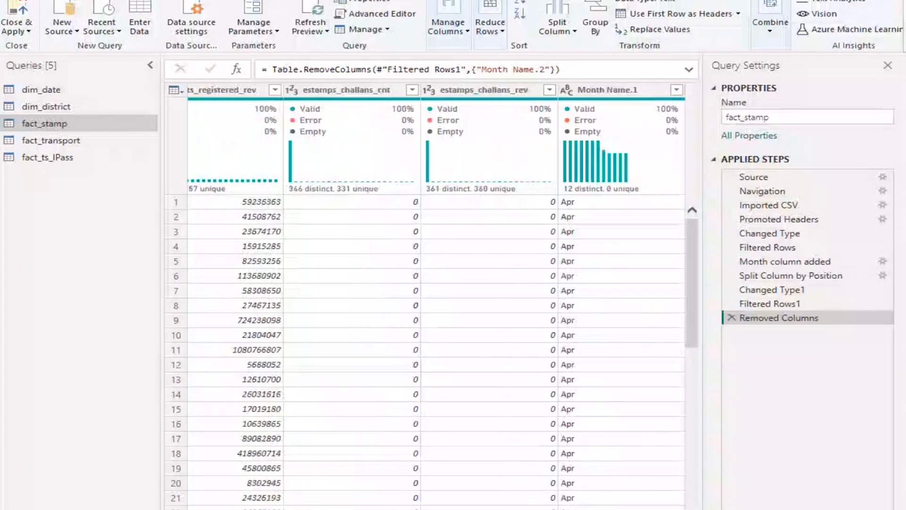
# Rename the Month Name.1 column of fact_stamp as Mmm
pyautogui.doubleClick(608, 90)
pyautogui.write('Mmm')
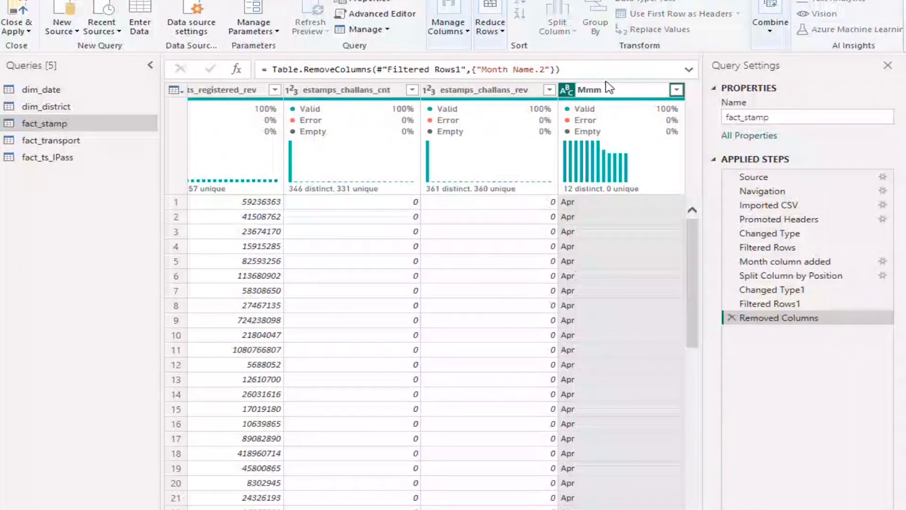
pyautogui.press('Return')
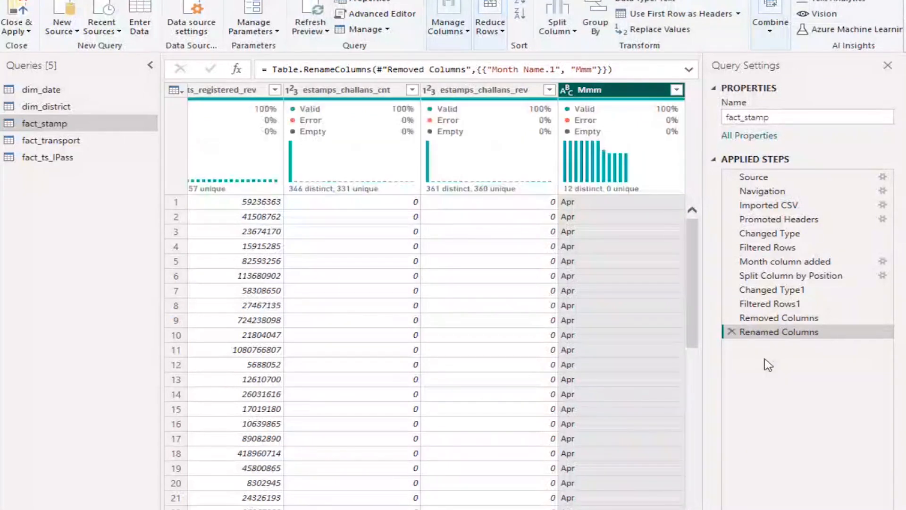
# Rename the latest applied step of fact_stamp, Renamed Columns, as "Mmm column created and named"
pyautogui.rightClick(772, 332)
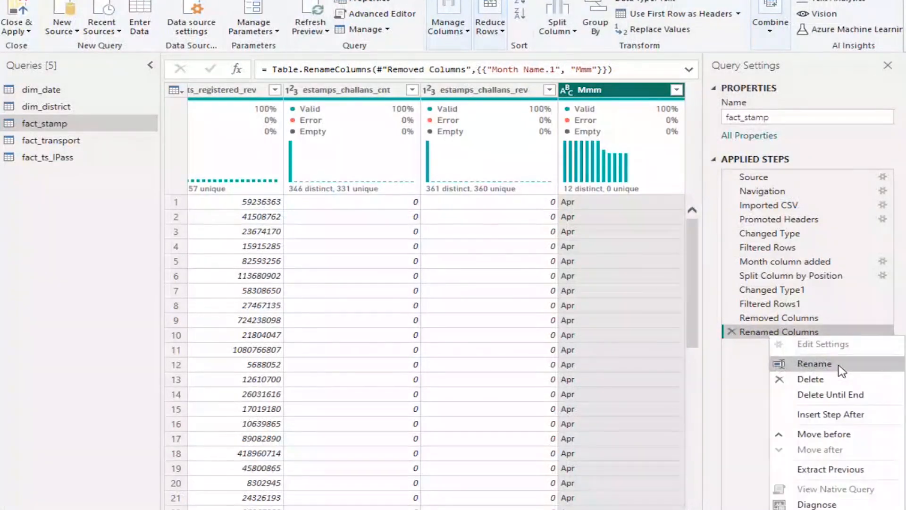
pyautogui.click(814, 363)
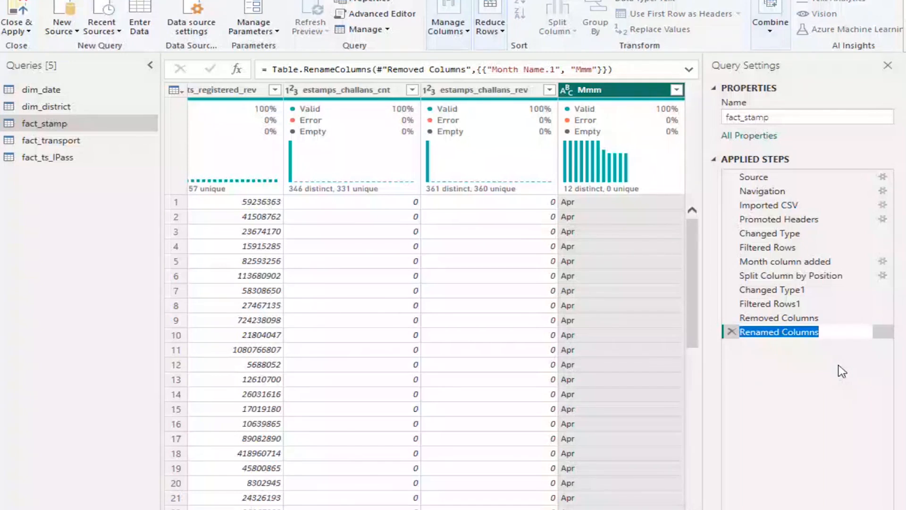
pyautogui.write('Mmm col')
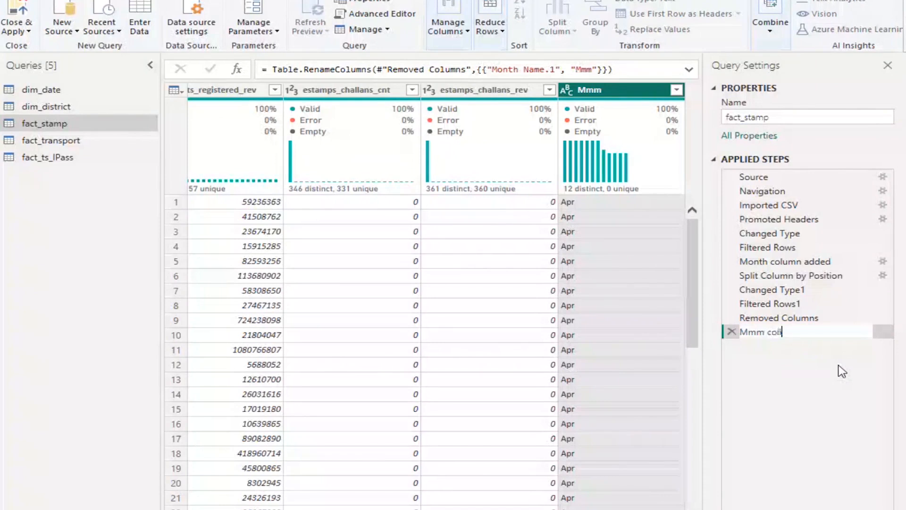
pyautogui.press('BackSpace')
pyautogui.write('u')
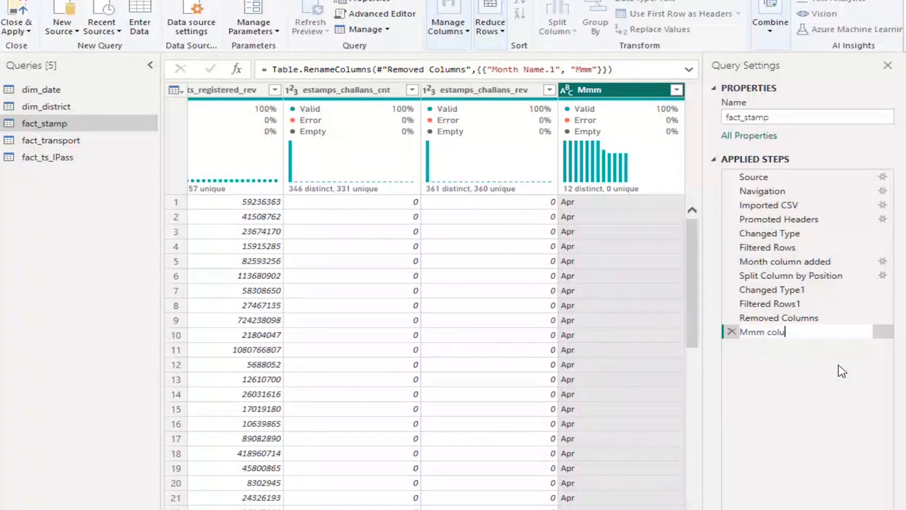
pyautogui.write('mn')
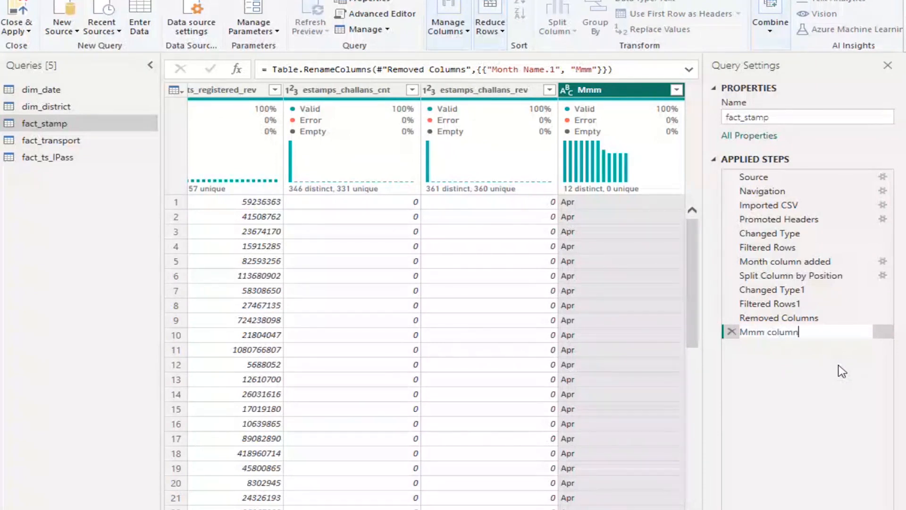
pyautogui.write(' name')
pyautogui.press('BackSpace')
pyautogui.press('BackSpace')
pyautogui.press('BackSpace')
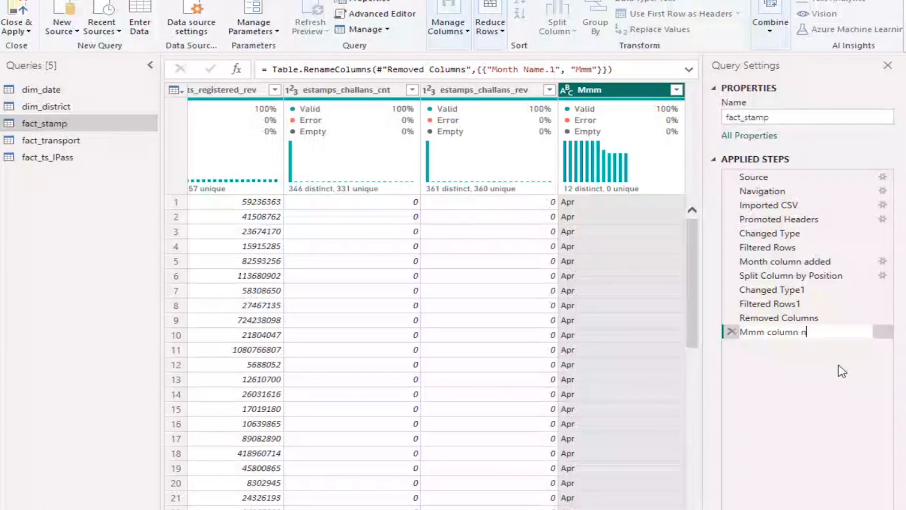
pyautogui.press('BackSpace')
pyautogui.write('created and n')
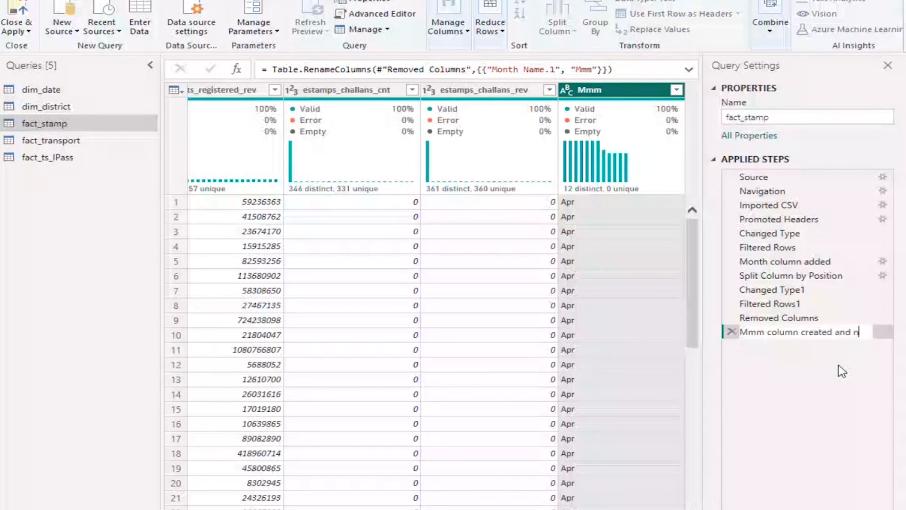
pyautogui.write('amed')
pyautogui.press('Return')
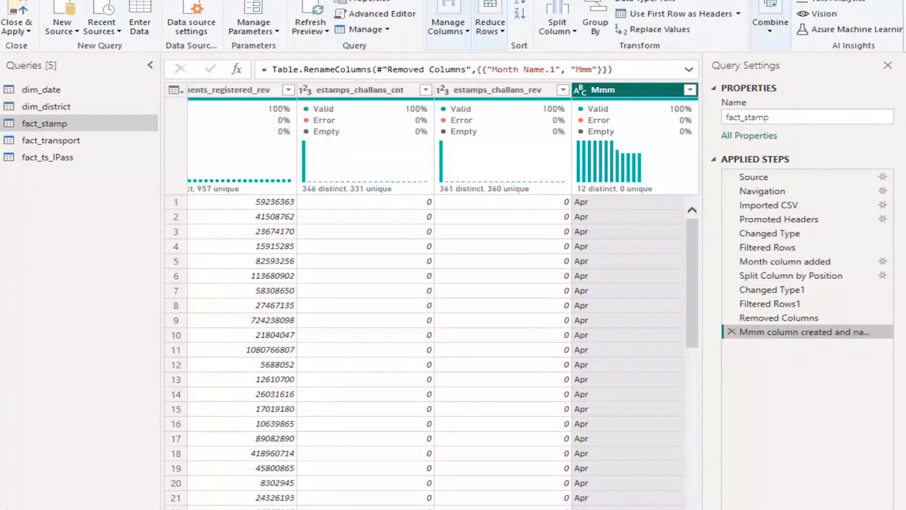
# Set up a new conditional column for fact_stamp and name it quater
pyautogui.hscroll(-9, 431, 350)
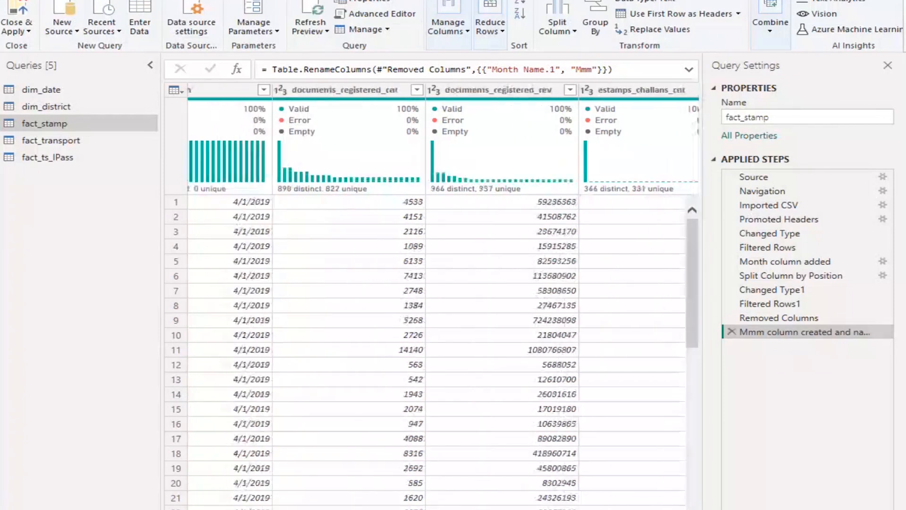
pyautogui.hscroll(3, 431, 349)
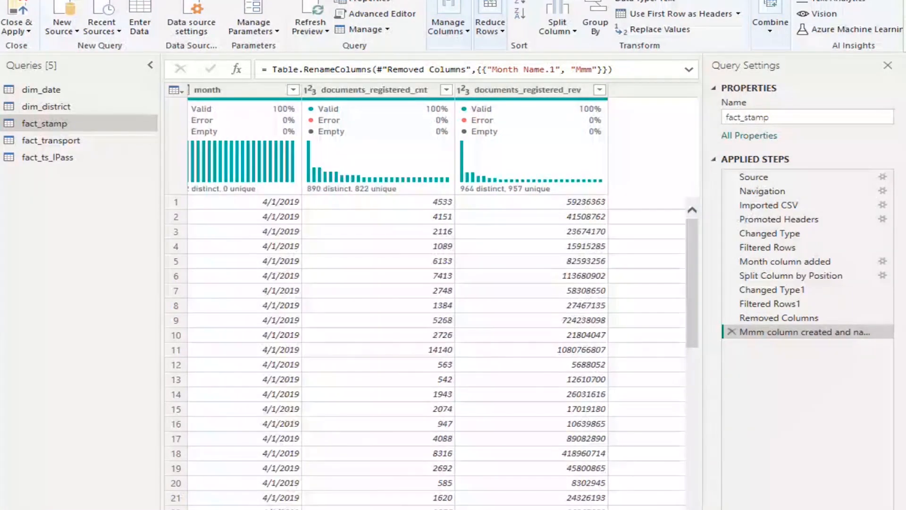
pyautogui.hscroll(8, 432, 350)
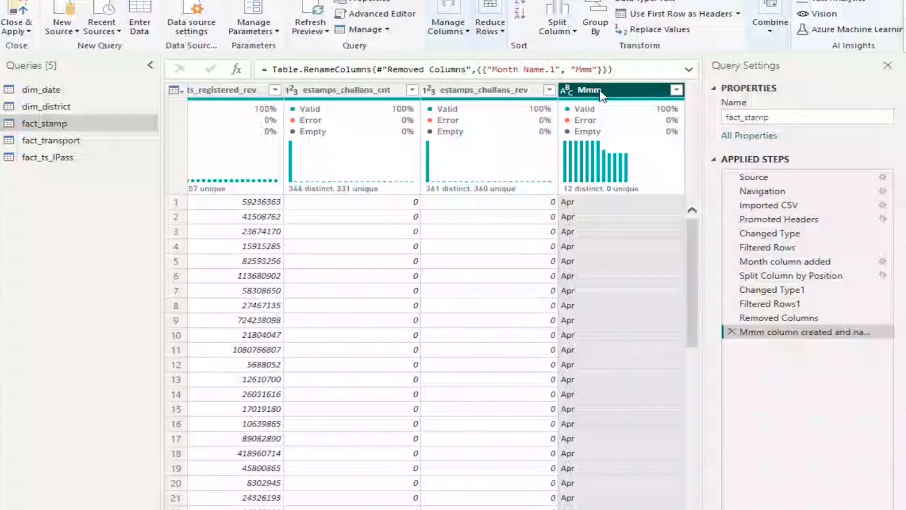
pyautogui.hscroll(-10, 432, 302)
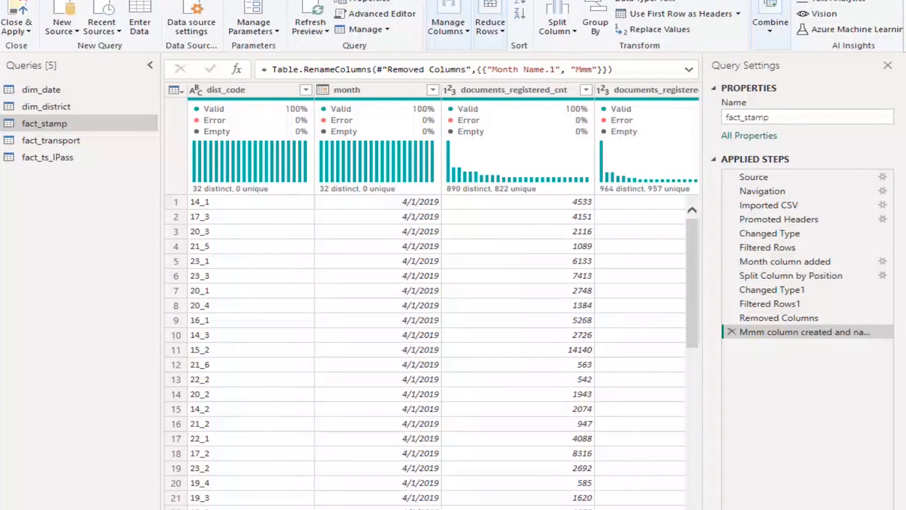
pyautogui.hscroll(10, 432, 303)
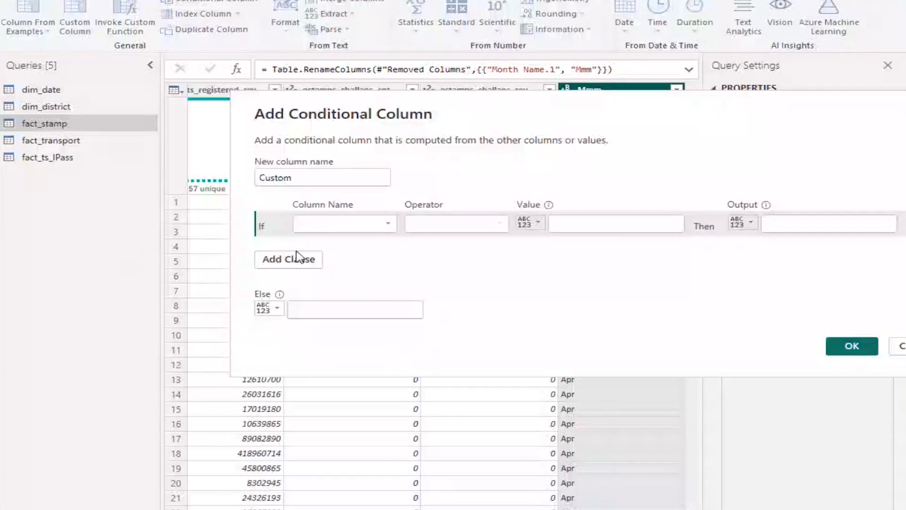
pyautogui.doubleClick(300, 180)
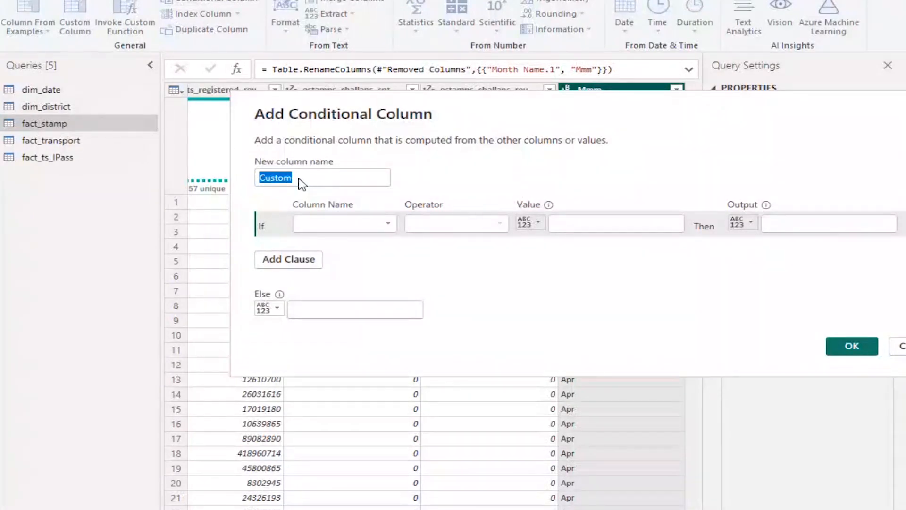
pyautogui.write('quarter')
pyautogui.press('BackSpace')
pyautogui.press('BackSpace')
pyautogui.press('BackSpace')
pyautogui.press('BackSpace')
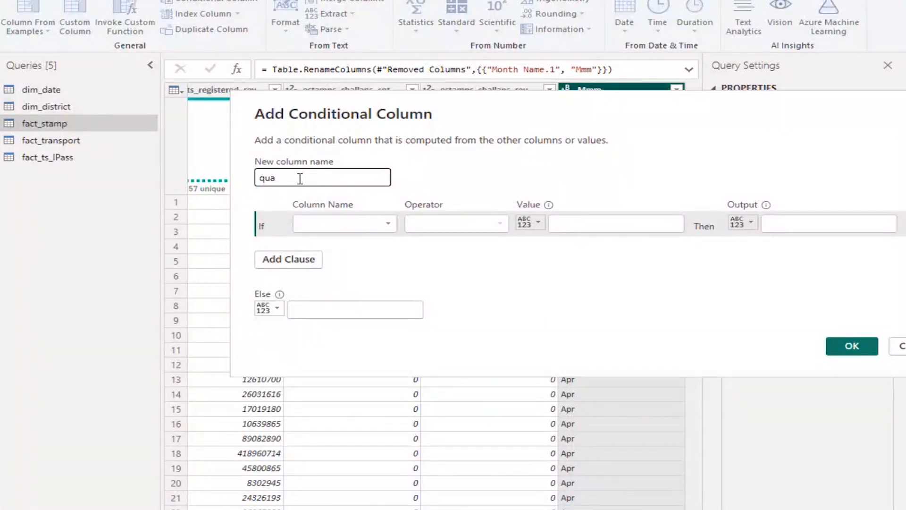
pyautogui.press('BackSpace')
pyautogui.press('BackSpace')
pyautogui.write('uater')
# Define the first condition of the quater column so that Mmm equals Apr outputs Q1
pyautogui.click(391, 228)
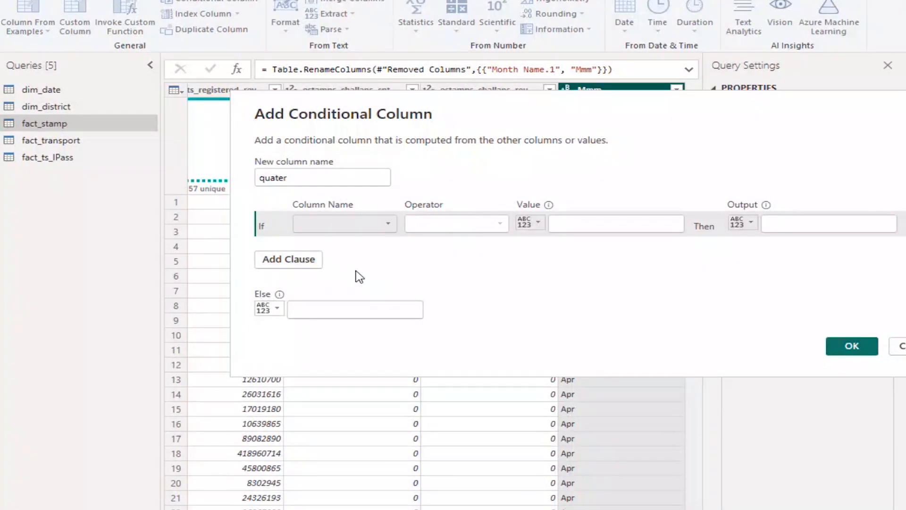
pyautogui.click(345, 322)
pyautogui.click(608, 224)
pyautogui.write('Apr')
pyautogui.click(852, 221)
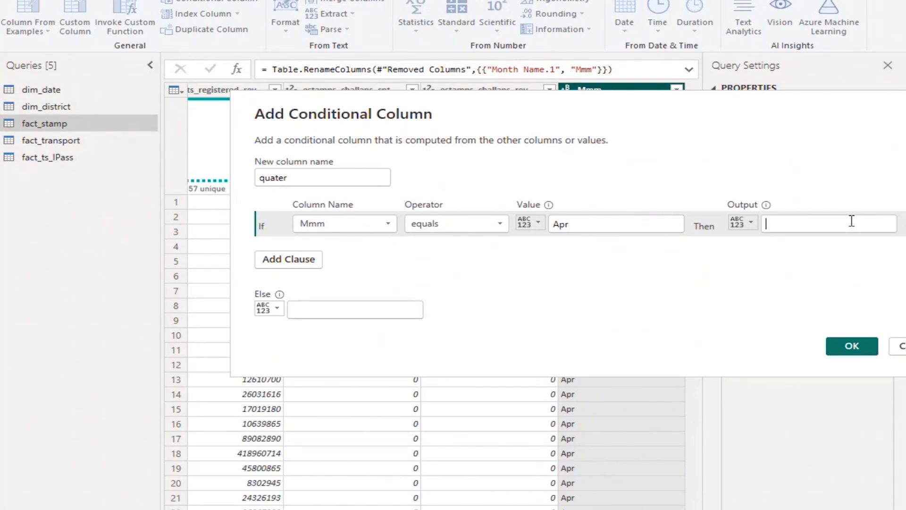
pyautogui.write('Q1')
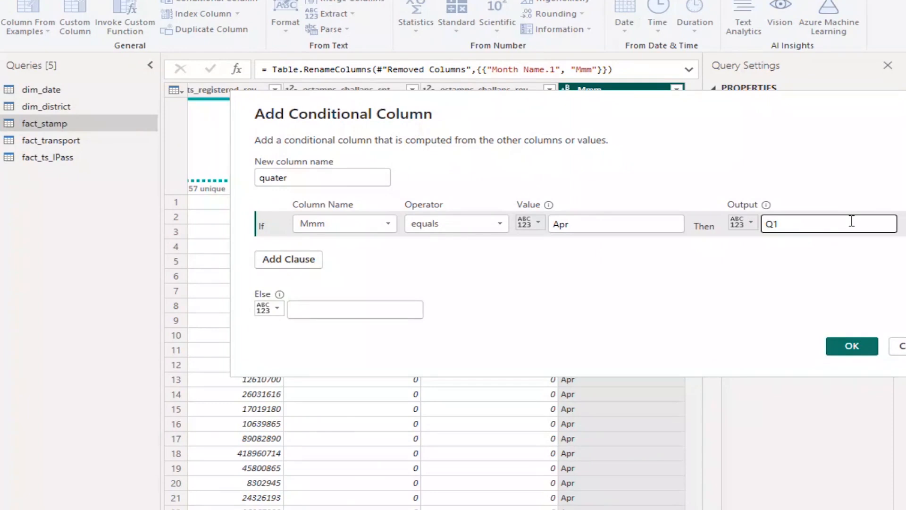
# Add an else-if clause to the quater column that outputs Q1 when Mmm equals May
pyautogui.click(300, 263)
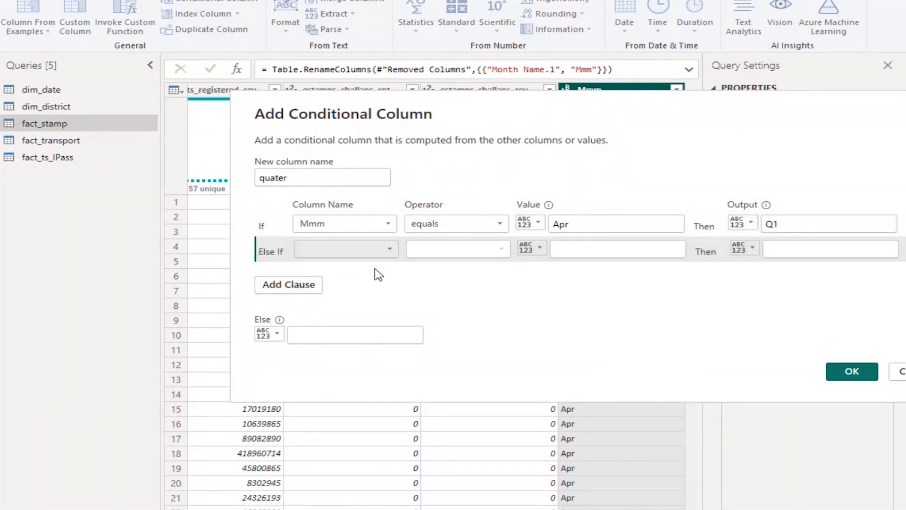
pyautogui.click(597, 254)
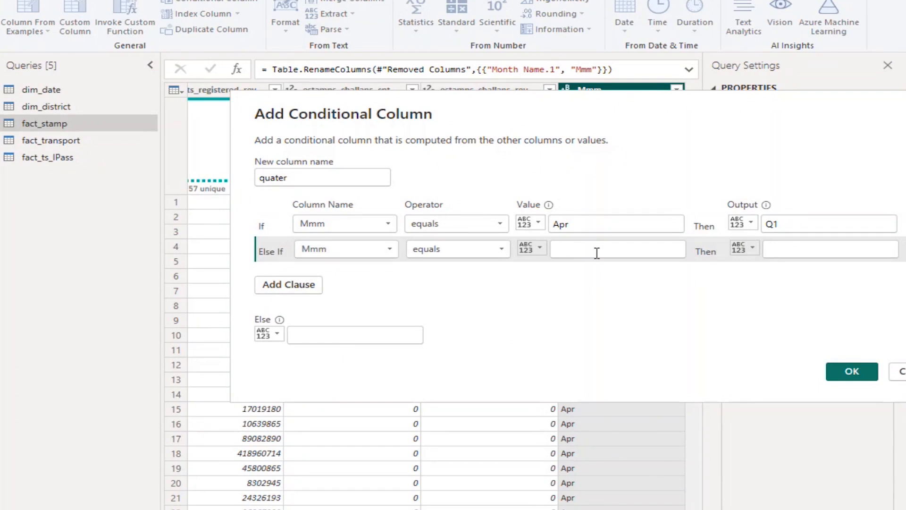
pyautogui.write('May')
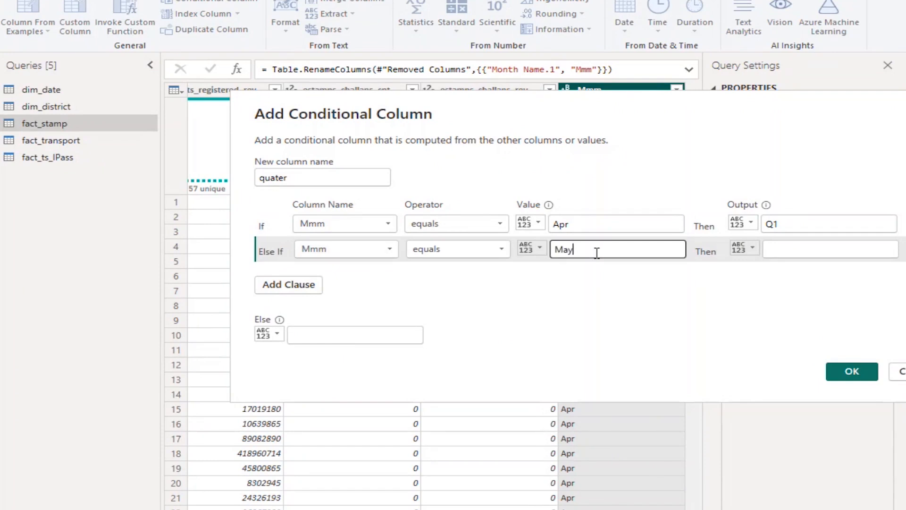
pyautogui.click(812, 249)
pyautogui.write('Q')
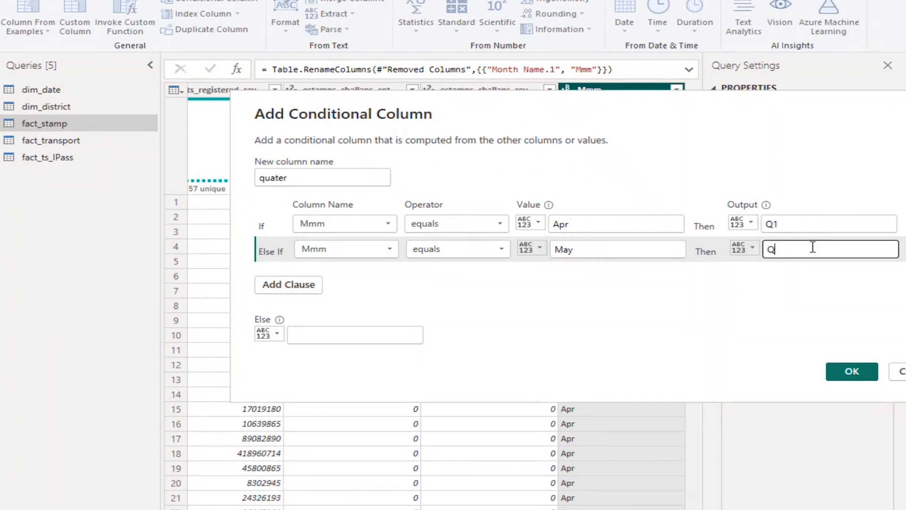
pyautogui.write('1')
# Add an else-if clause to the quater column that outputs Q1 when Mmm equals Jun
pyautogui.click(289, 285)
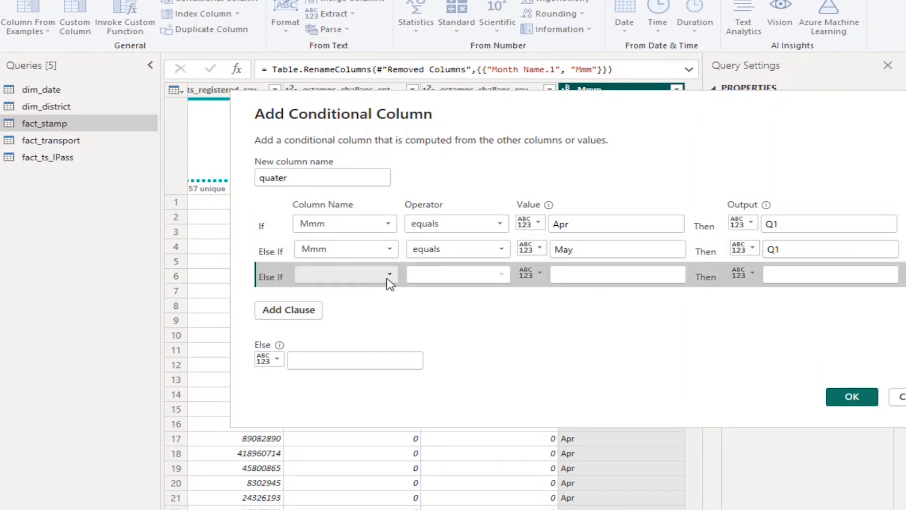
pyautogui.click(602, 273)
pyautogui.write('Jun')
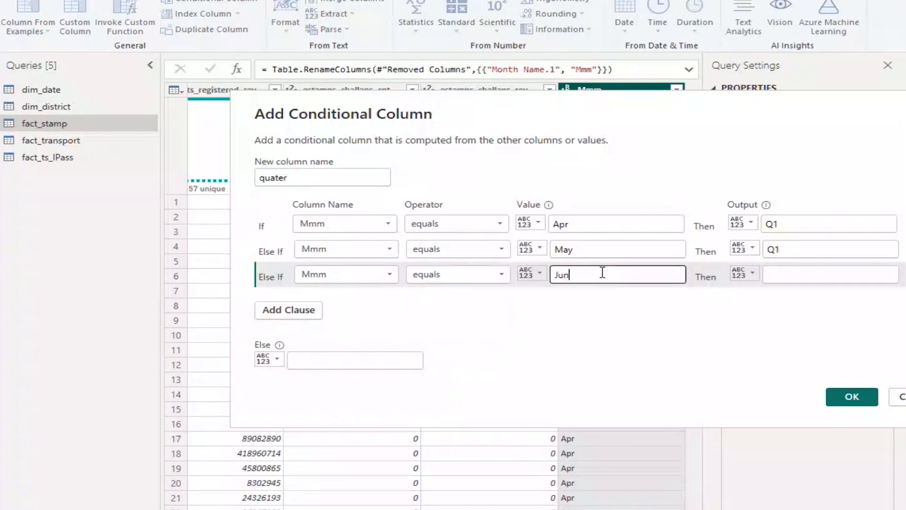
pyautogui.click(810, 274)
pyautogui.write('Q1')
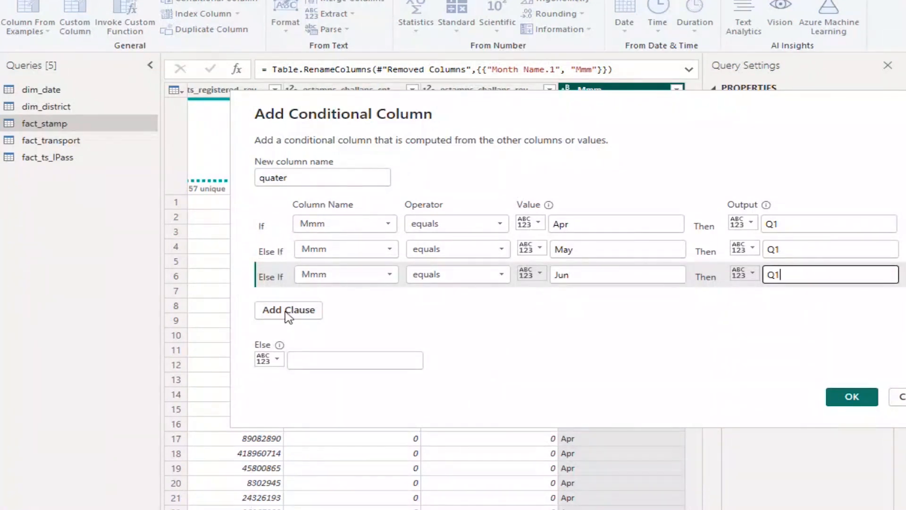
# Add an else-if clause to the quater column that outputs Q2 when Mmm equals Jul
pyautogui.click(289, 314)
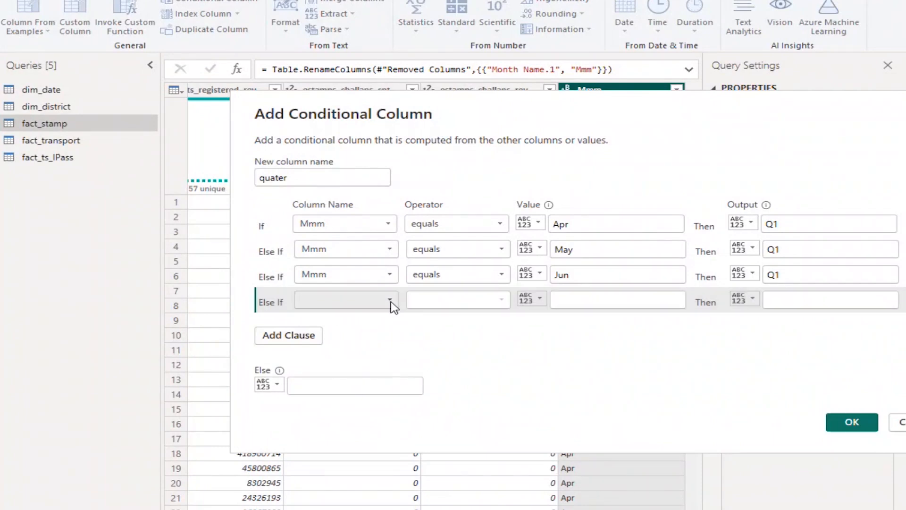
pyautogui.click(377, 400)
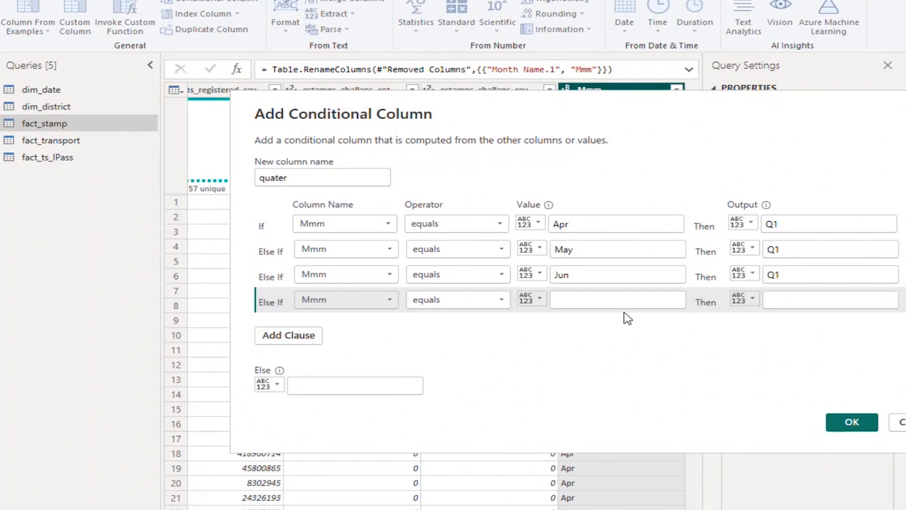
pyautogui.click(630, 302)
pyautogui.write('Jul')
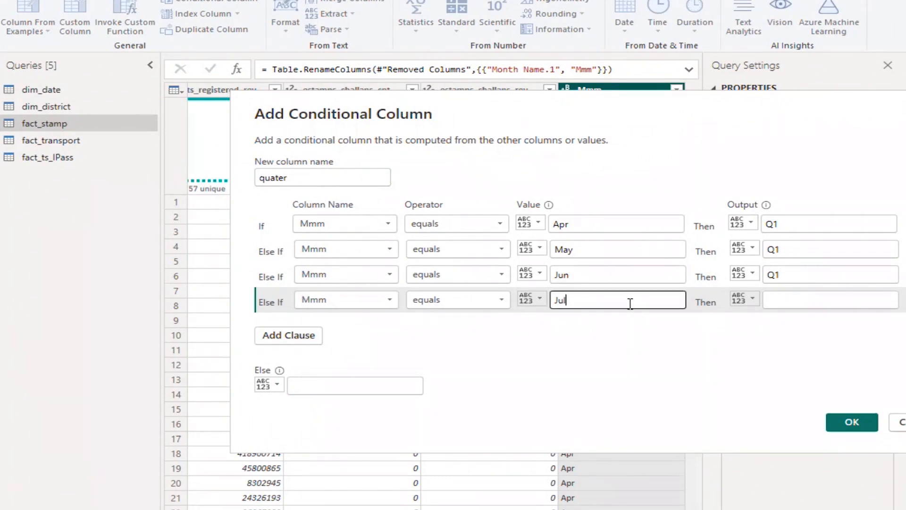
pyautogui.click(811, 301)
pyautogui.write('Q2')
# Add an else-if clause to the quater column that outputs Q2 when Mmm equals Aug
pyautogui.click(313, 338)
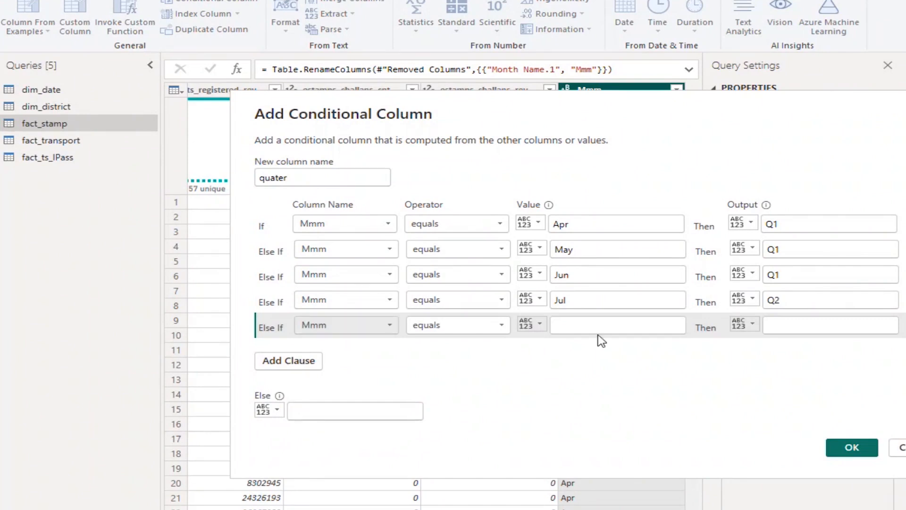
pyautogui.click(617, 327)
pyautogui.write('Aug')
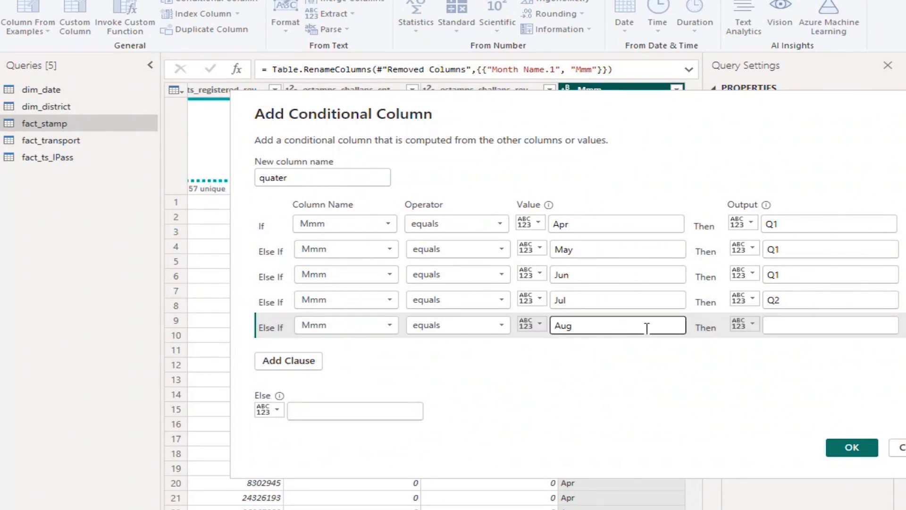
pyautogui.click(767, 327)
pyautogui.write('Q')
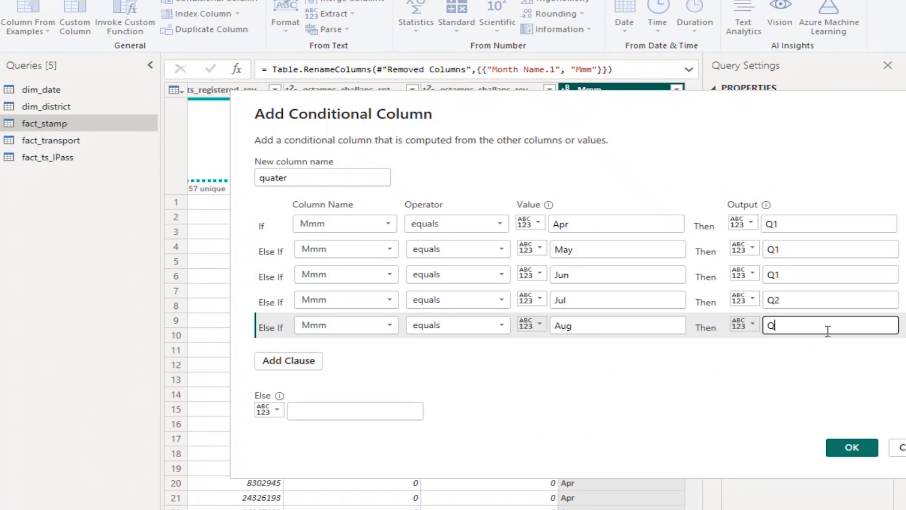
pyautogui.write('2')
# Add an else-if clause to the quater column that outputs Q2 when Mmm equals Sep
pyautogui.click(298, 362)
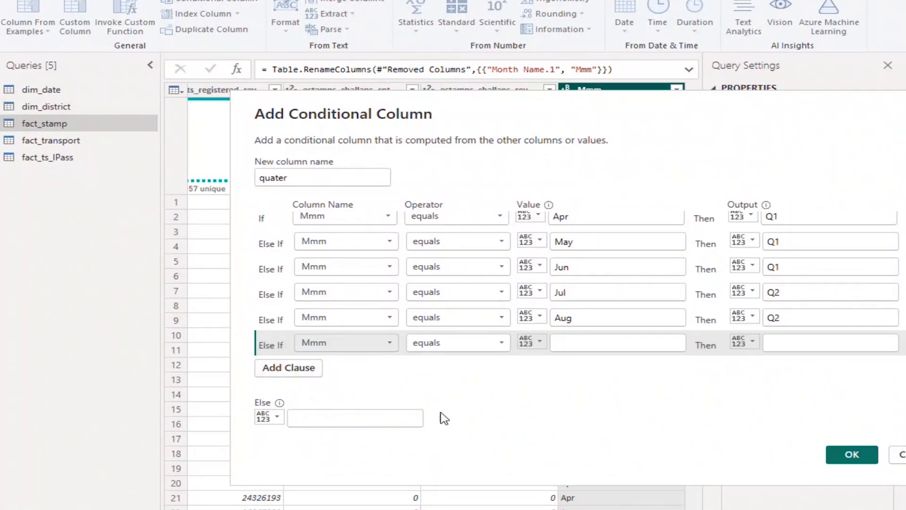
pyautogui.click(617, 343)
pyautogui.write('Sep')
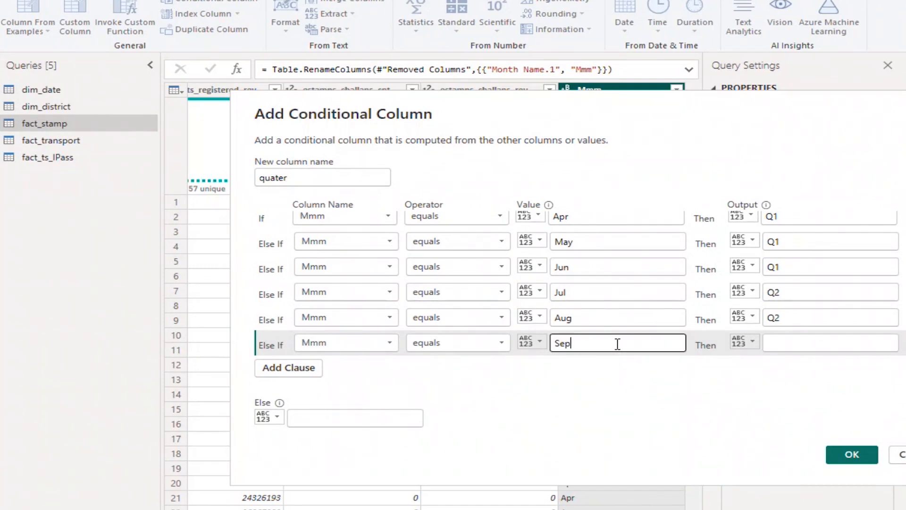
pyautogui.click(794, 344)
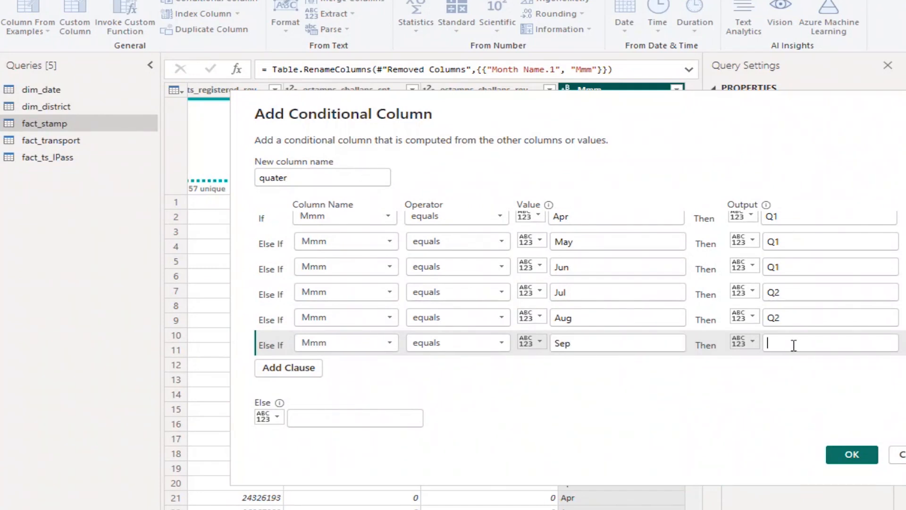
pyautogui.write('Q')
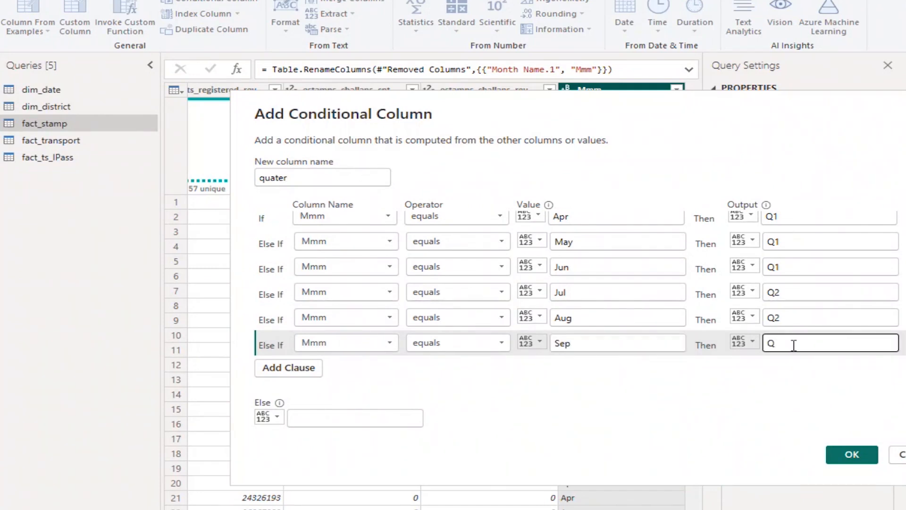
pyautogui.write('2')
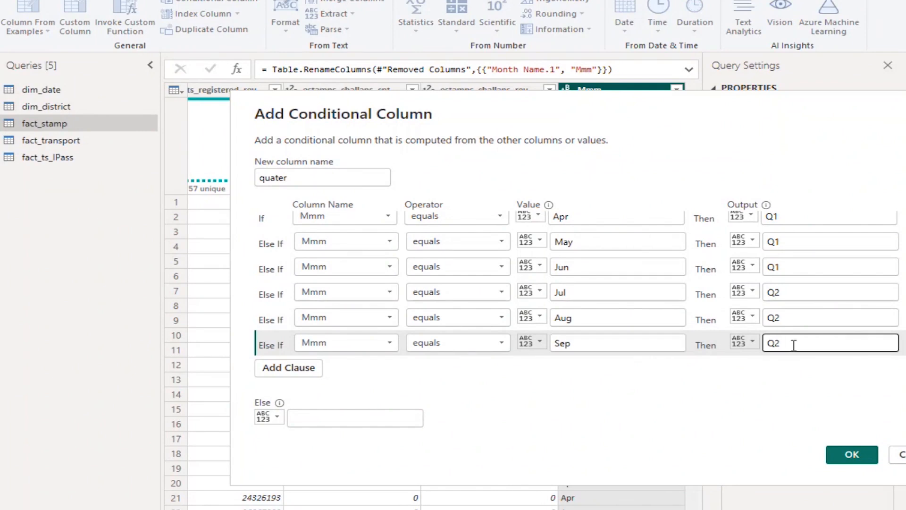
# Add an else-if clause to the quater column that outputs Q3 when Mmm equals Oct
pyautogui.click(294, 372)
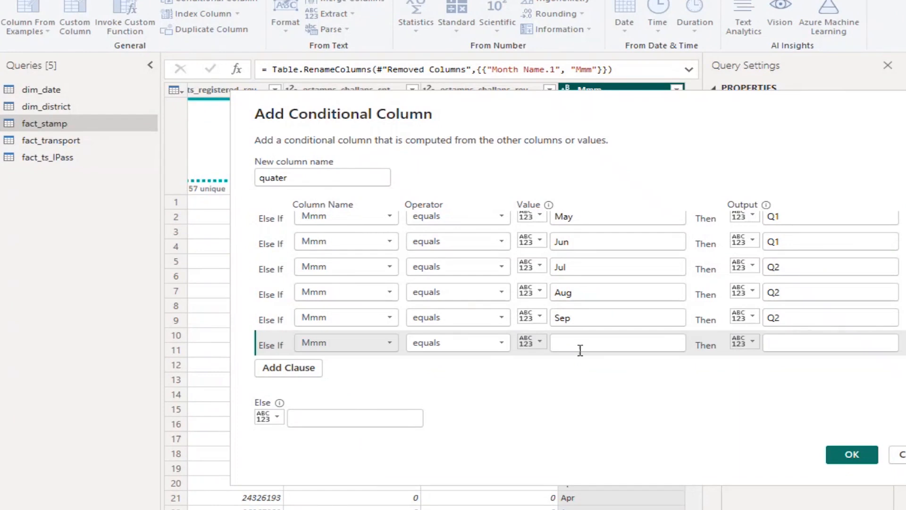
pyautogui.click(593, 347)
pyautogui.write('Oct')
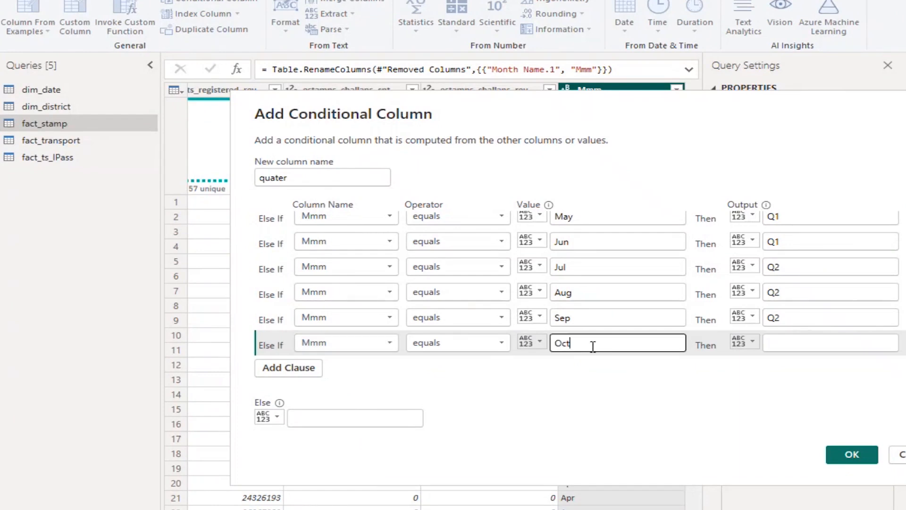
pyautogui.click(835, 346)
pyautogui.write('Q3')
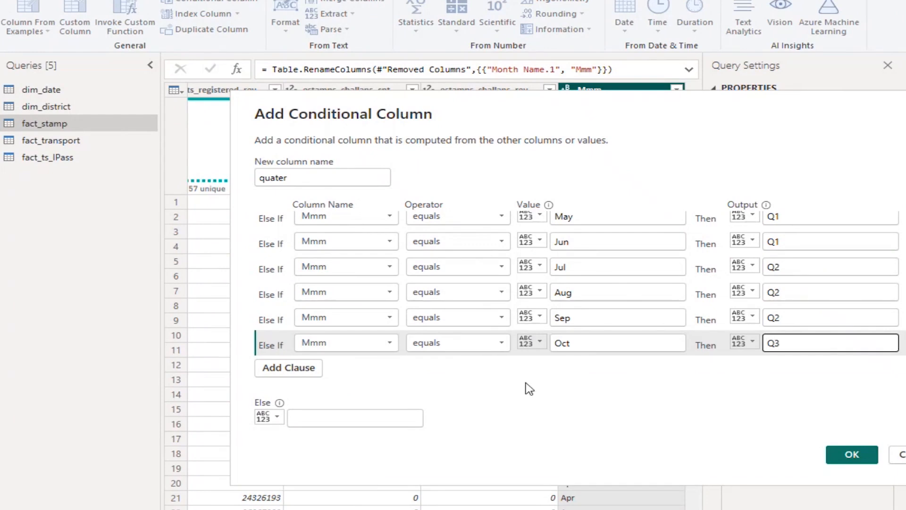
# Add an else-if clause to the quater column that outputs Q4 when Mmm equals Nov
pyautogui.click(300, 368)
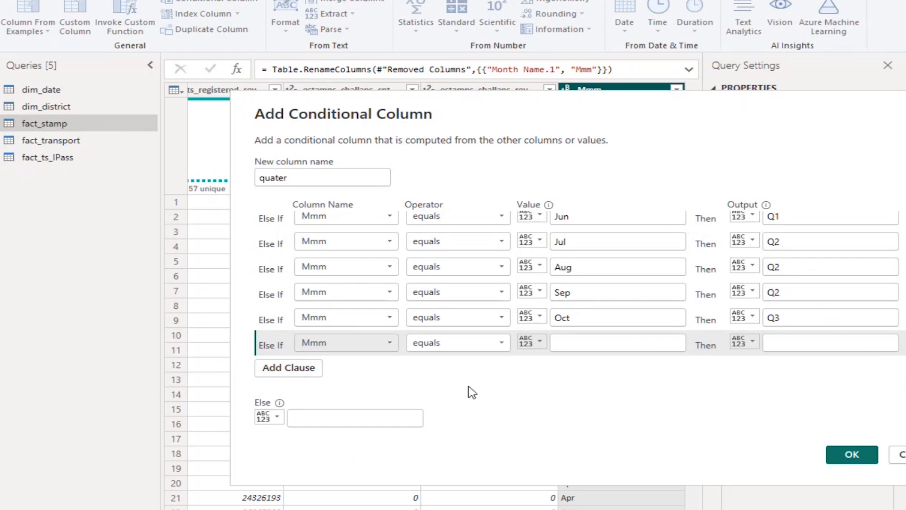
pyautogui.click(606, 348)
pyautogui.write('Nov')
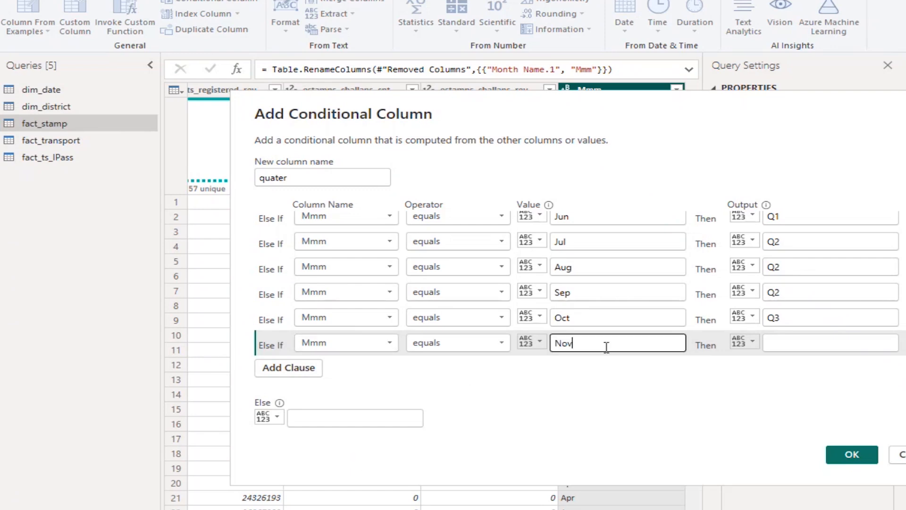
pyautogui.click(813, 341)
pyautogui.write('Q4')
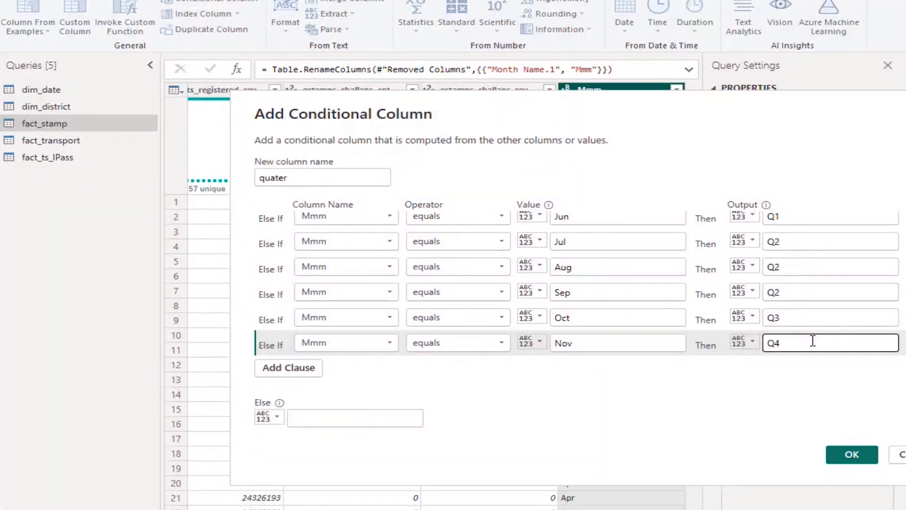
# Add an else-if clause to the quater column that tests whether Mmm equals Dec
pyautogui.click(297, 381)
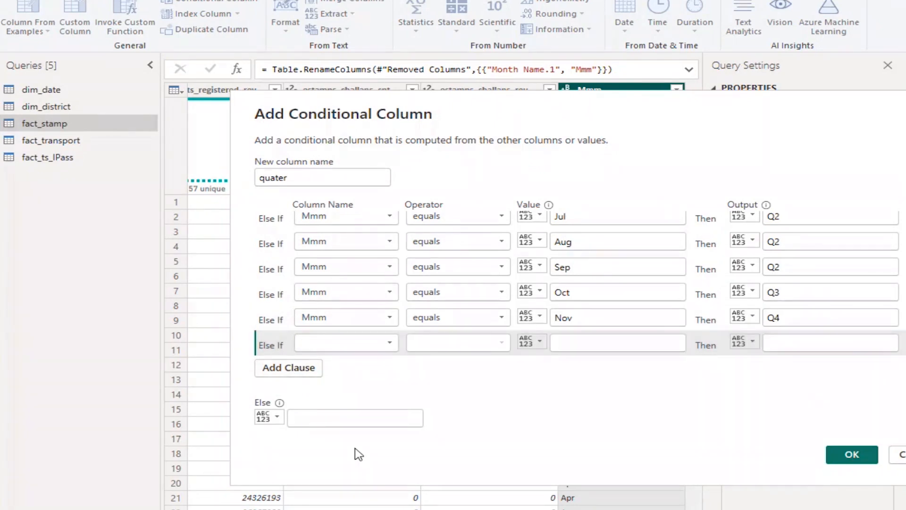
pyautogui.click(626, 344)
pyautogui.write('Dec')
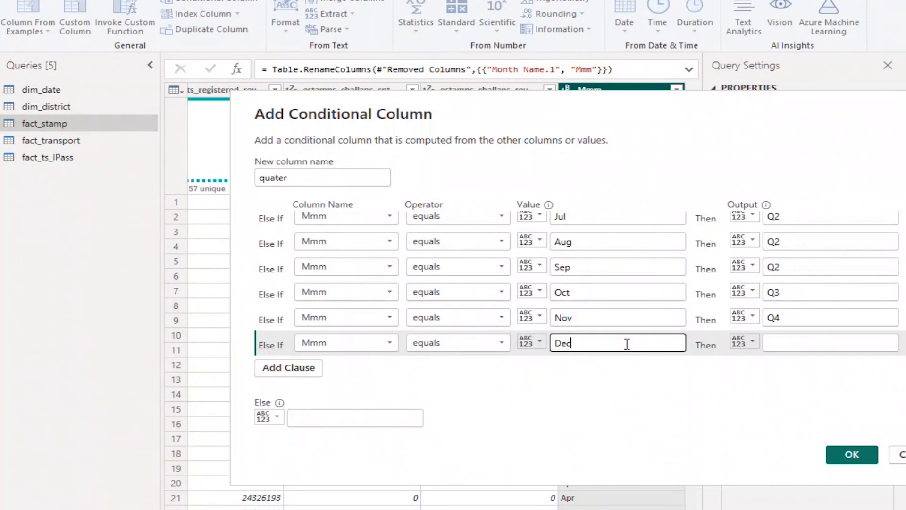
# Correct the Nov clause's output to Q3 and set the Dec clause's output to Q3
pyautogui.click(797, 317)
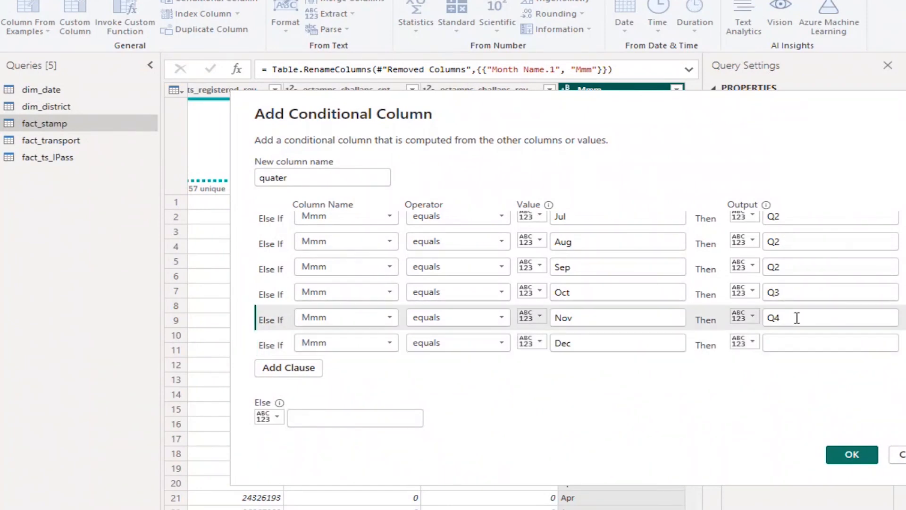
pyautogui.click(797, 318)
pyautogui.press('BackSpace')
pyautogui.write('3')
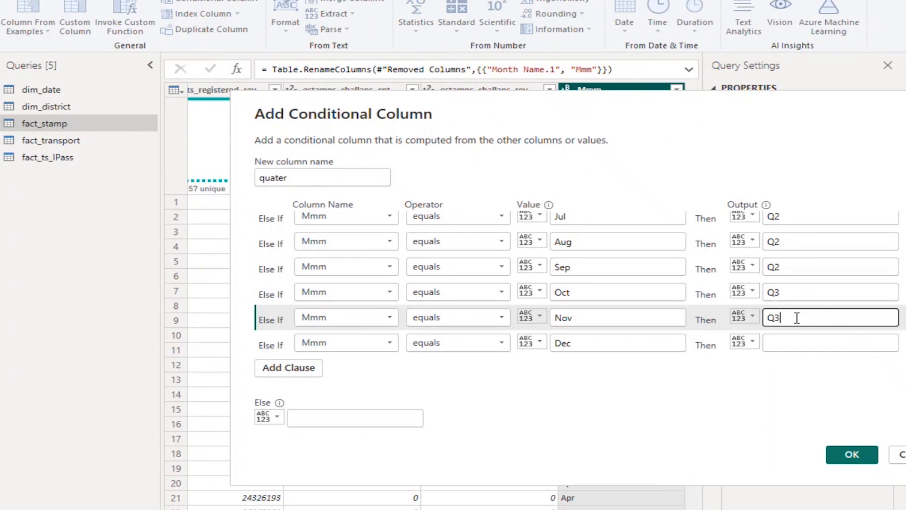
pyautogui.click(795, 341)
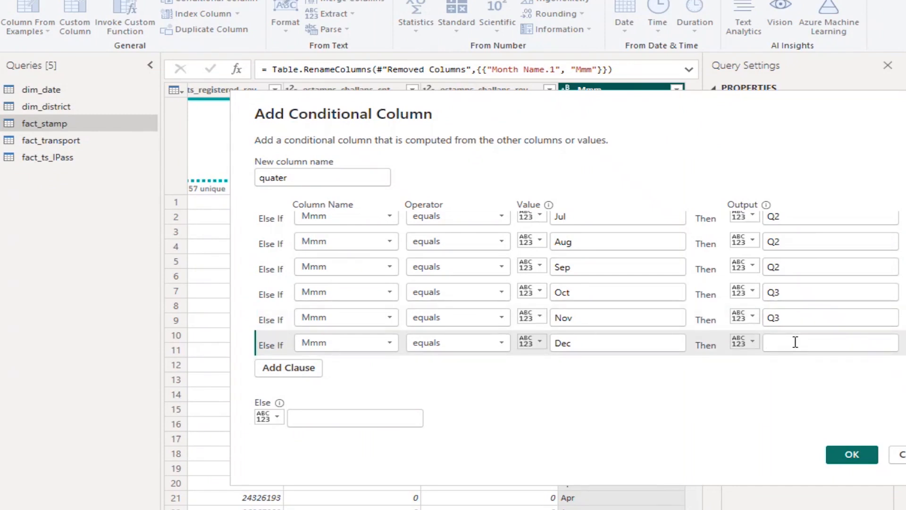
pyautogui.write('Q3')
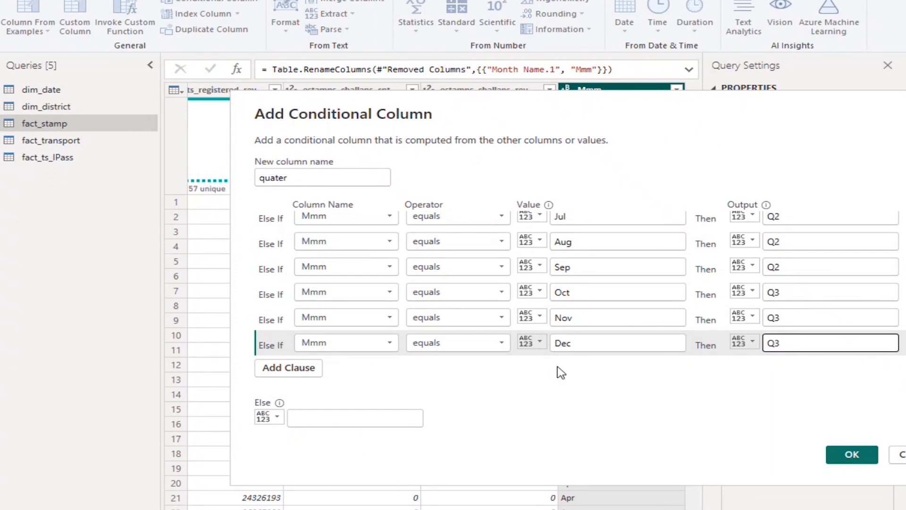
# Add an else-if clause to the quater column that outputs Q4 when Mmm equals Jan
pyautogui.click(320, 368)
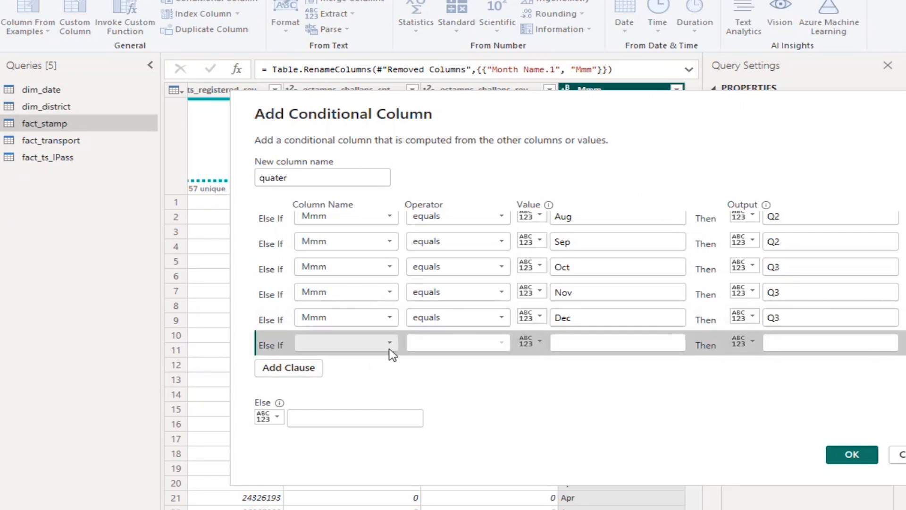
pyautogui.click(602, 344)
pyautogui.click(602, 344)
pyautogui.write('Jan')
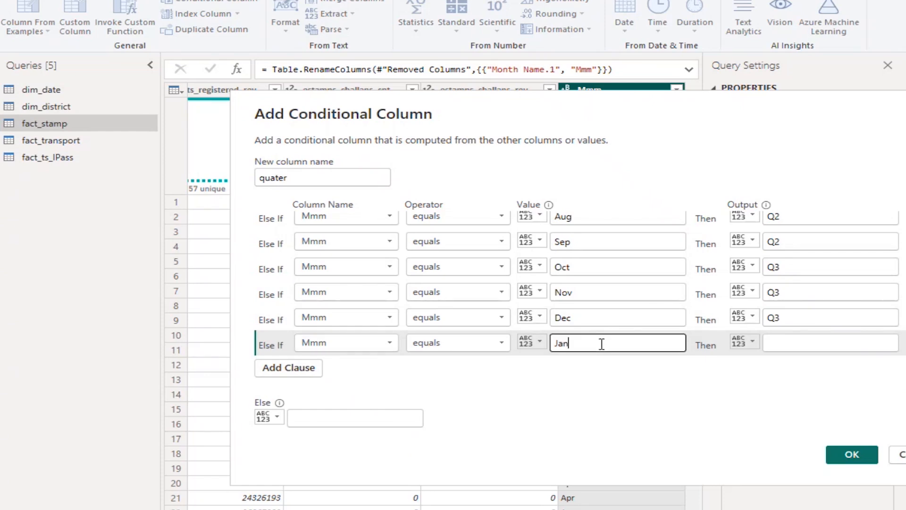
pyautogui.click(789, 342)
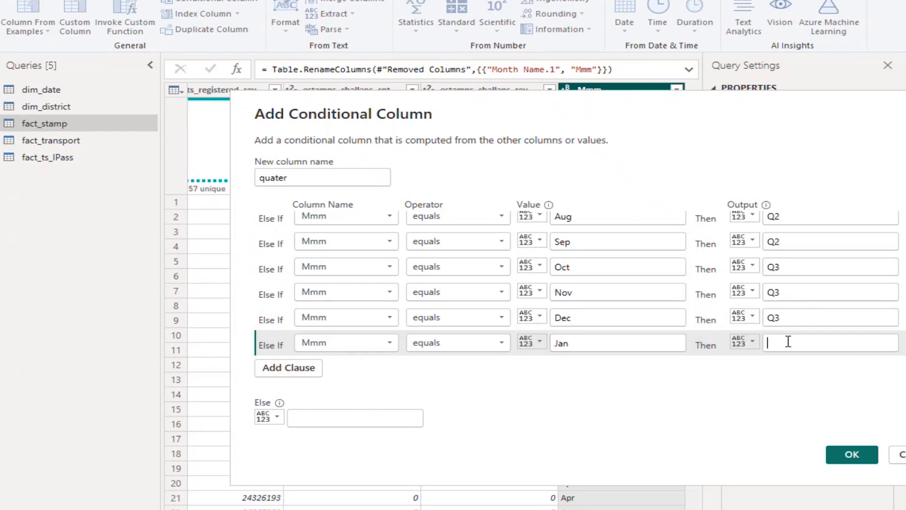
pyautogui.write('Q4')
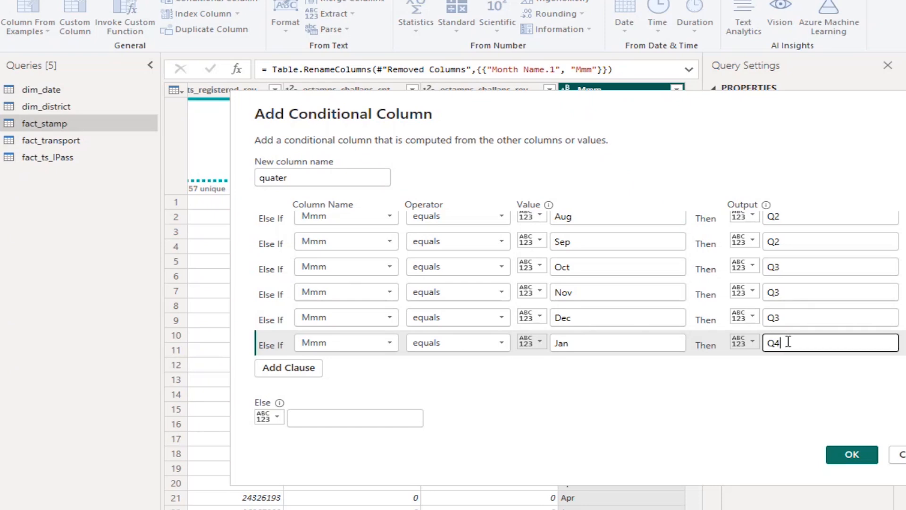
# Add an else-if clause to the quater column that outputs Q4 when Mmm equals Feb
pyautogui.click(320, 377)
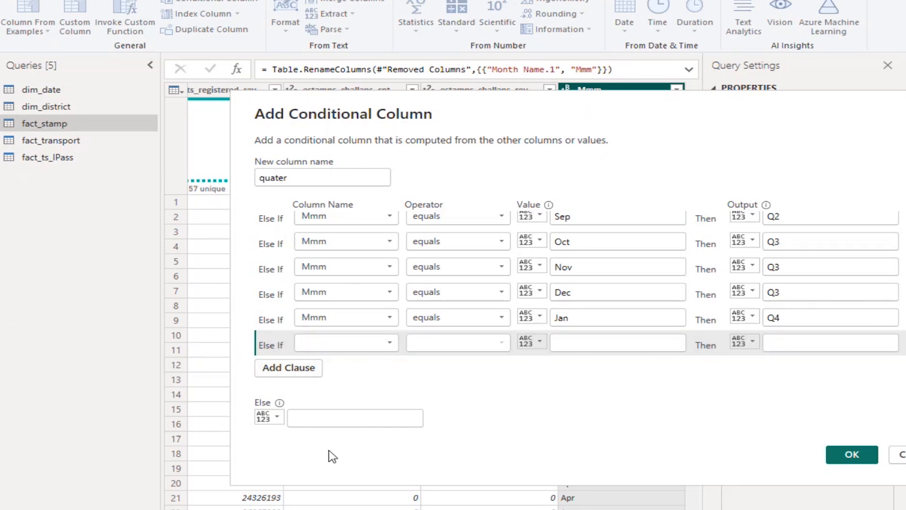
pyautogui.click(618, 344)
pyautogui.write('Feb')
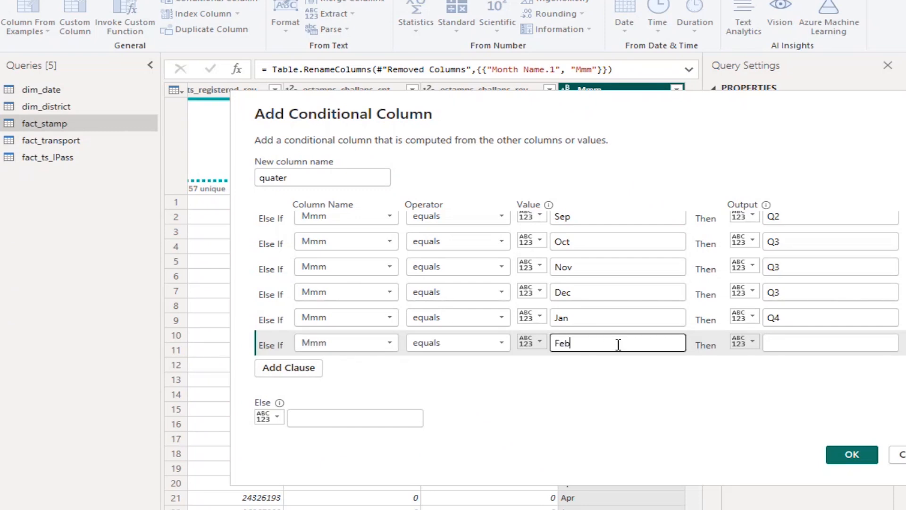
pyautogui.click(797, 344)
pyautogui.write('Q4')
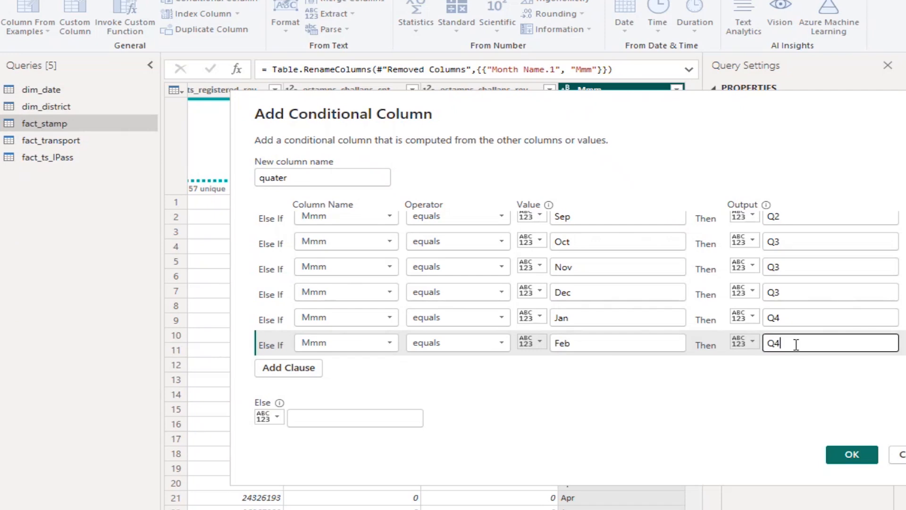
# Add an else-if clause to the quater column that outputs Q4 when Mmm equals Mar
pyautogui.click(297, 376)
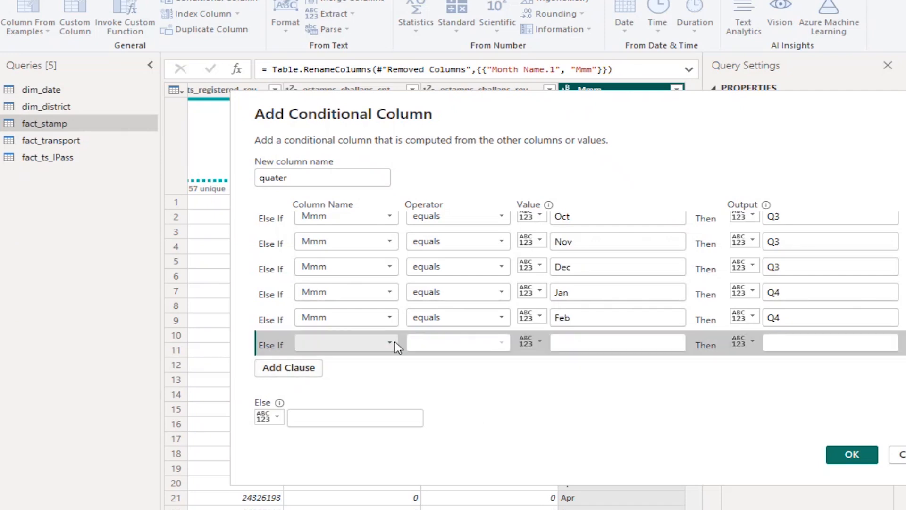
pyautogui.click(620, 344)
pyautogui.write('Mar')
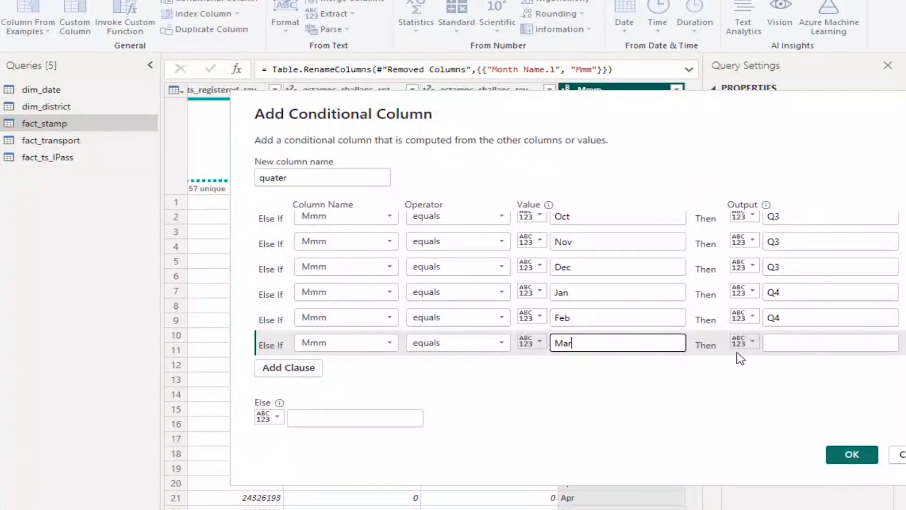
pyautogui.click(783, 342)
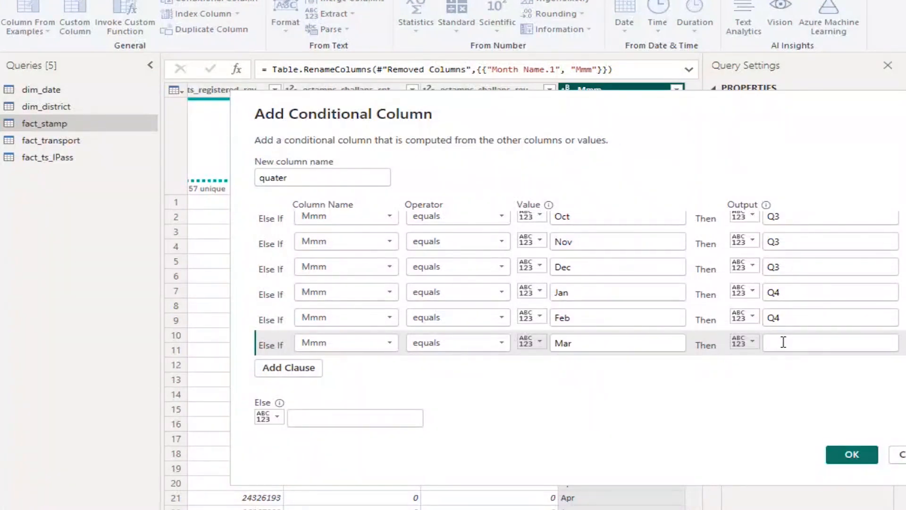
pyautogui.write('Q4')
# Set the conditional column's else output to null and review the list of month clauses
pyautogui.click(372, 419)
pyautogui.write('null')
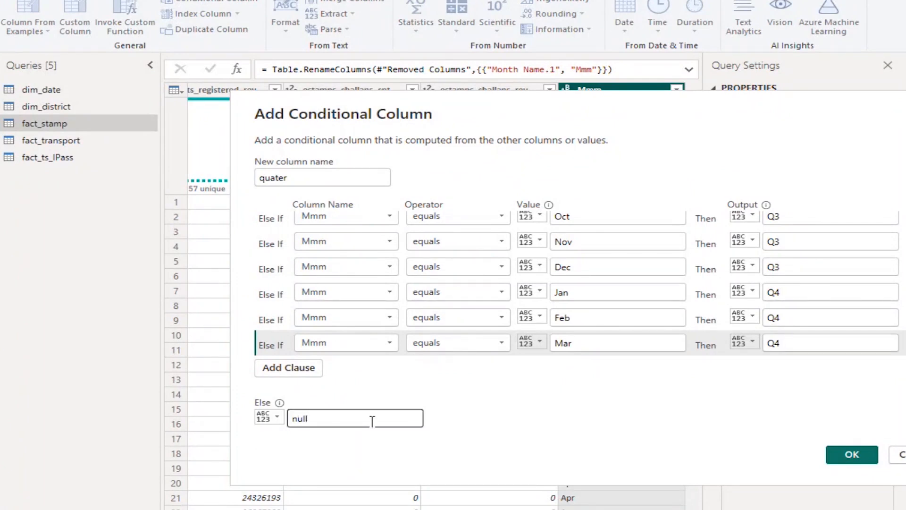
pyautogui.scroll(3, 538, 321)
pyautogui.scroll(2, 539, 315)
pyautogui.scroll(-5, 539, 315)
# Correct the new column's name to quarter and create the conditional column in fact_stamp
pyautogui.click(276, 178)
pyautogui.write('r')
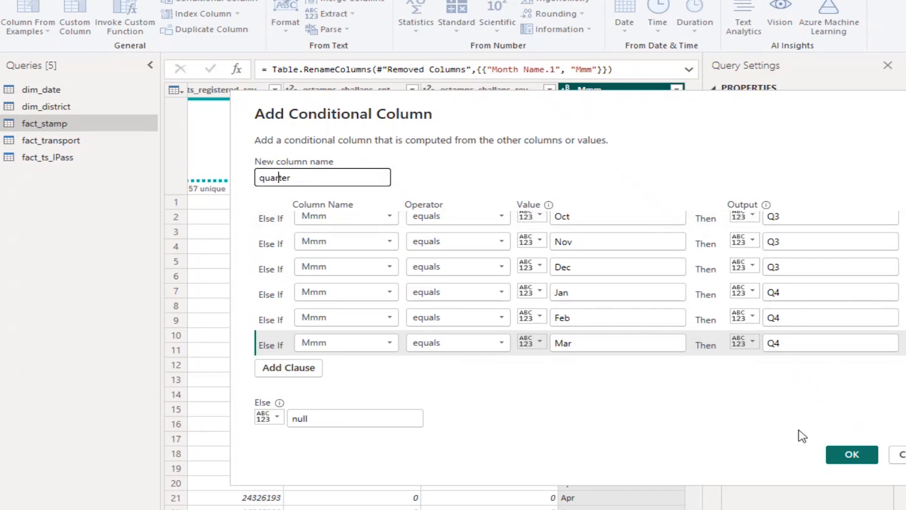
pyautogui.click(851, 456)
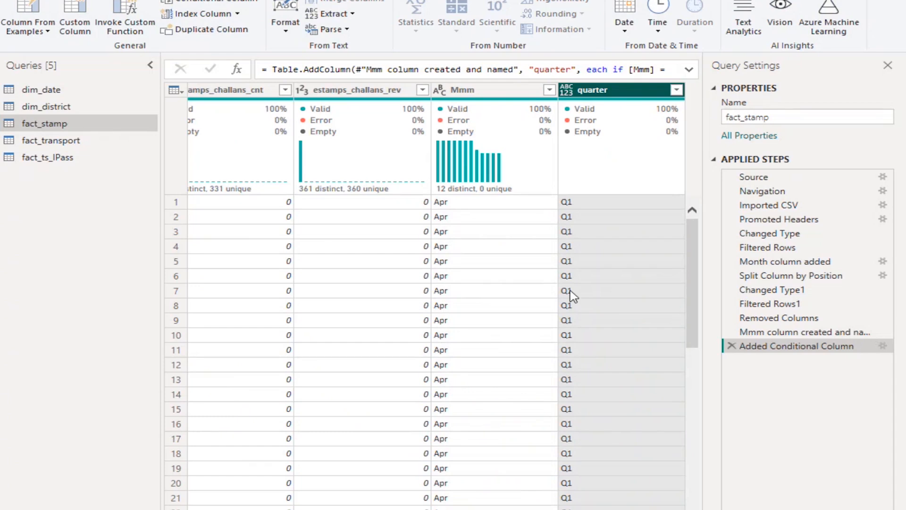
# Rename the applied step that added the conditional column as "quarter column added"
pyautogui.rightClick(769, 346)
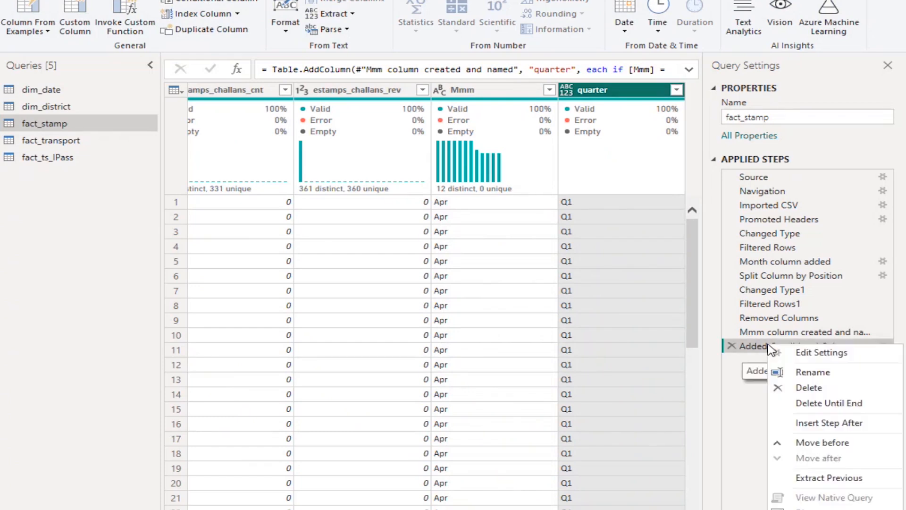
pyautogui.click(822, 372)
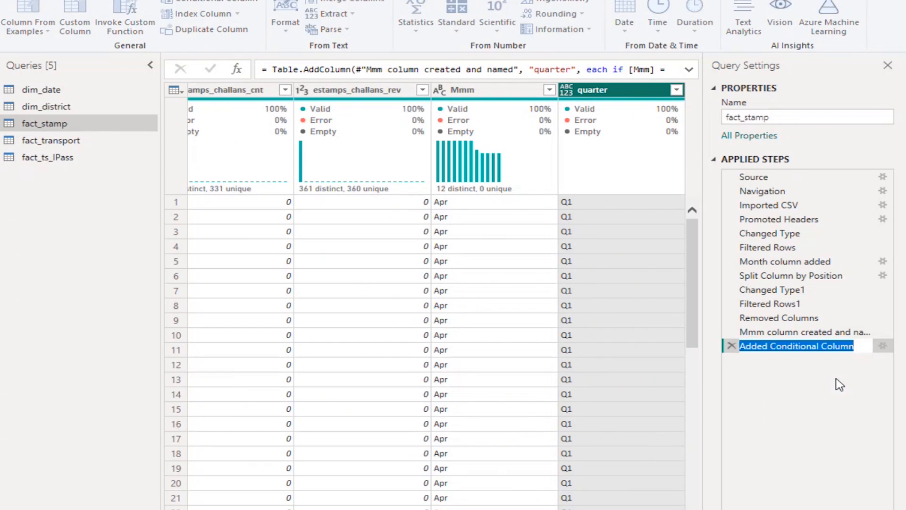
pyautogui.write('quart')
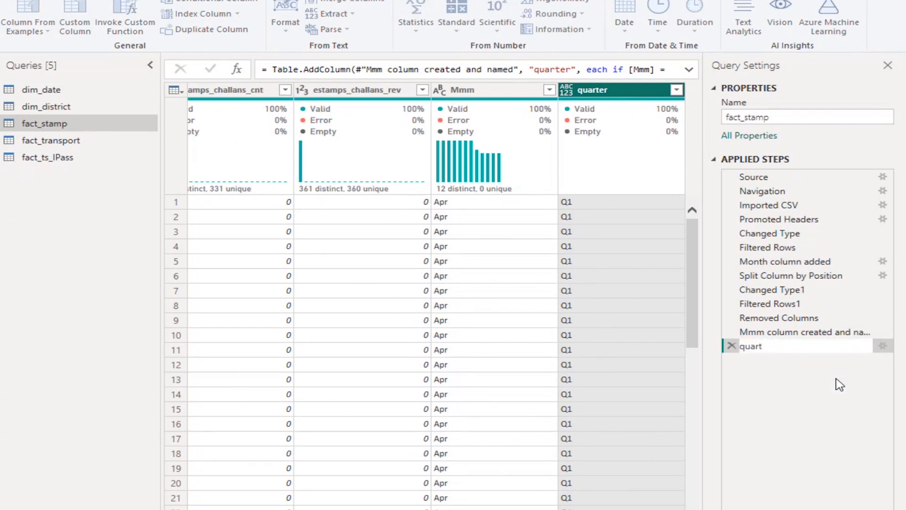
pyautogui.write('er column added')
pyautogui.press('Return')
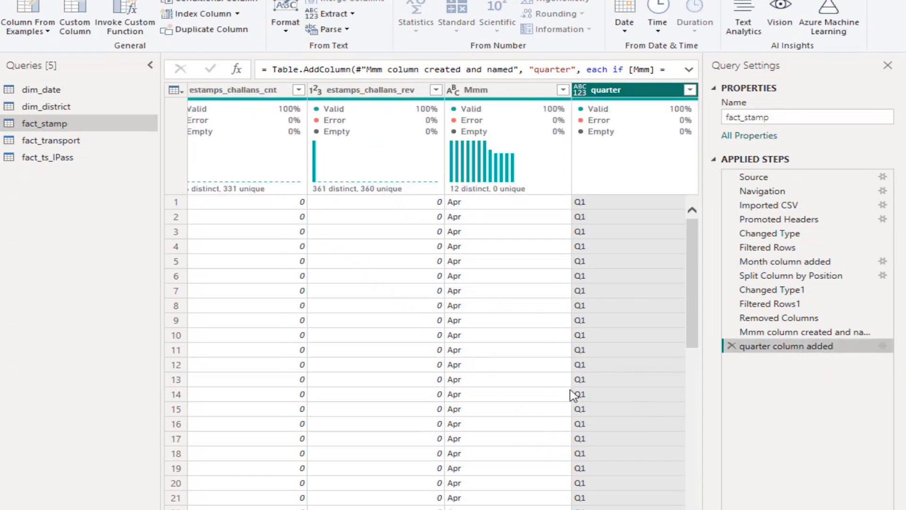
# Check the distinct values of the quarter column in its filter list
pyautogui.scroll(-5, 575, 377)
pyautogui.scroll(5, 574, 395)
pyautogui.click(690, 90)
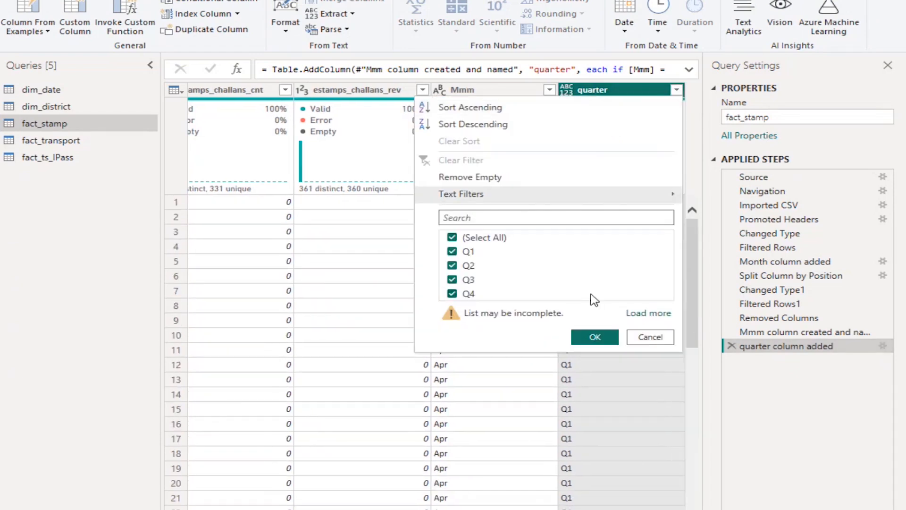
# Apply the quarter column's filter with all quarters selected and look across the fact_stamp columns
pyautogui.click(595, 337)
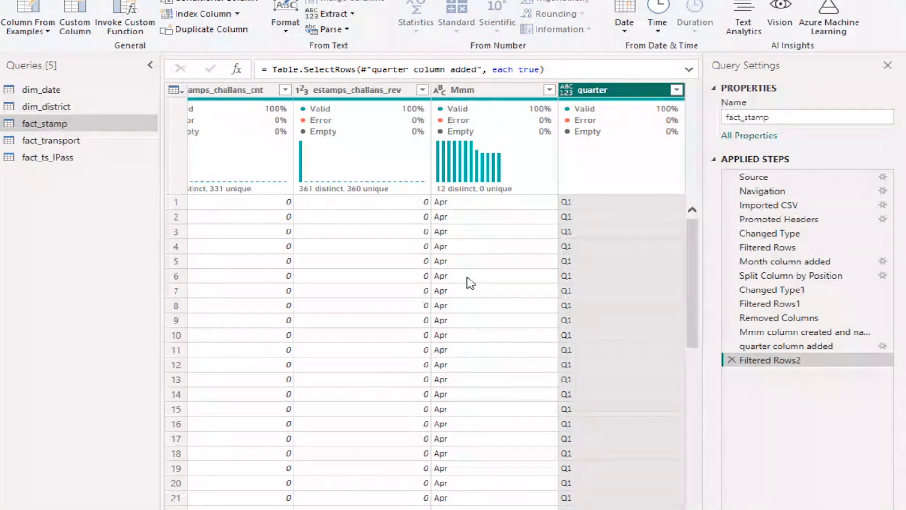
pyautogui.hscroll(-10, 436, 302)
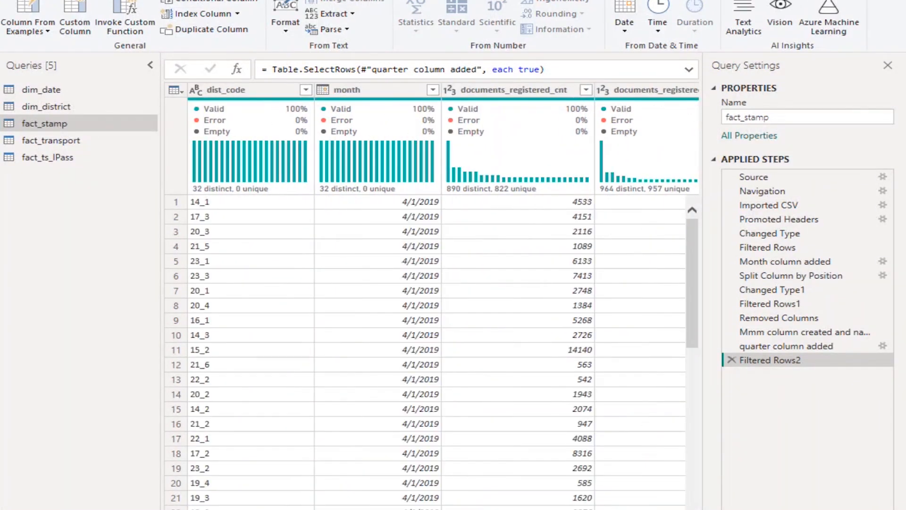
pyautogui.hscroll(10, 436, 302)
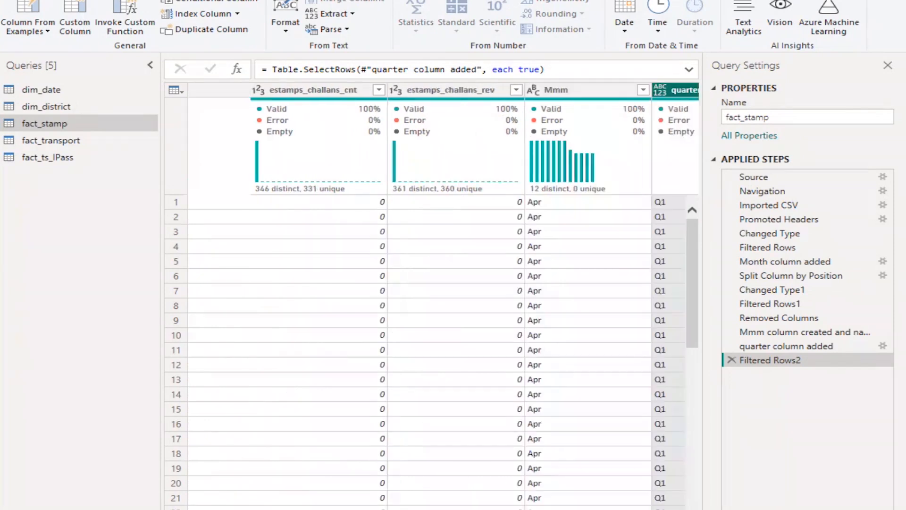
pyautogui.hscroll(-10, 436, 303)
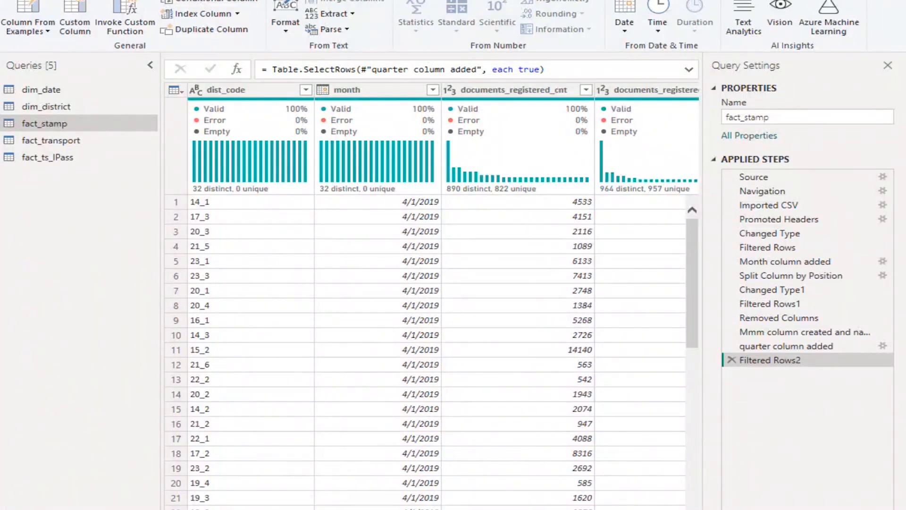
pyautogui.hscroll(10, 432, 302)
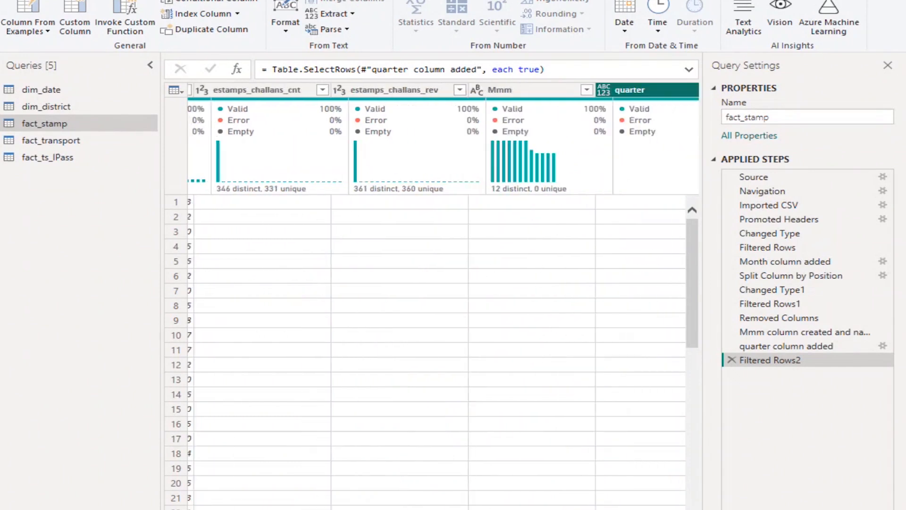
pyautogui.hscroll(-6, 432, 302)
pyautogui.hscroll(-5, 432, 302)
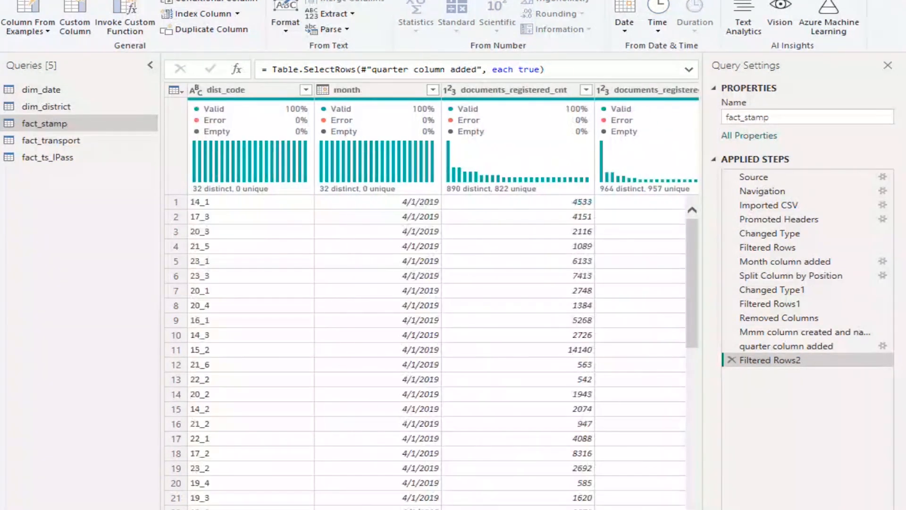
# Review the fiscal_year column in dim_date as a reference and return to fact_stamp
pyautogui.click(73, 34)
pyautogui.click(36, 94)
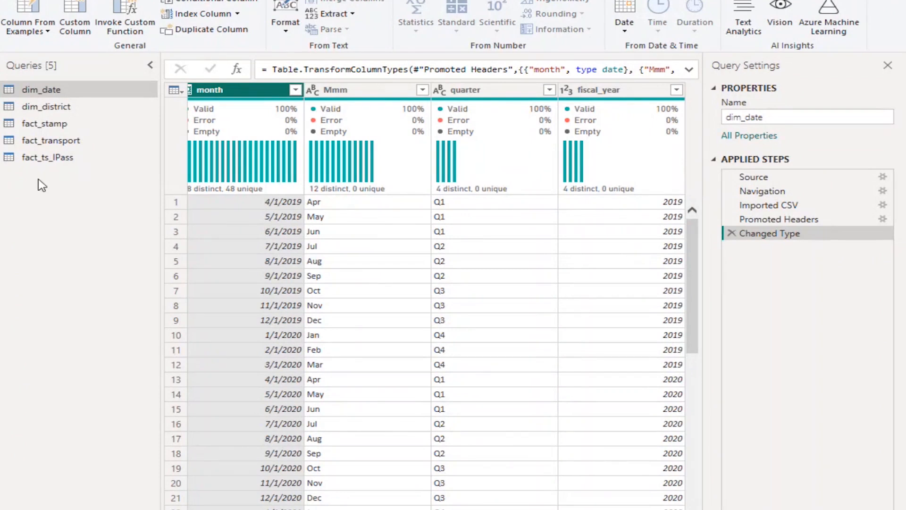
pyautogui.click(63, 125)
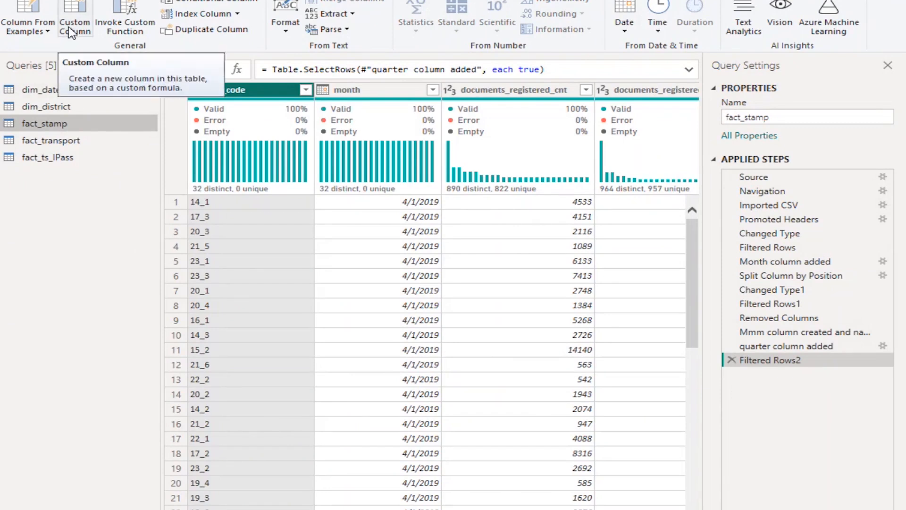
# Start a custom column in fact_stamp and name it fiscal_year
pyautogui.click(350, 91)
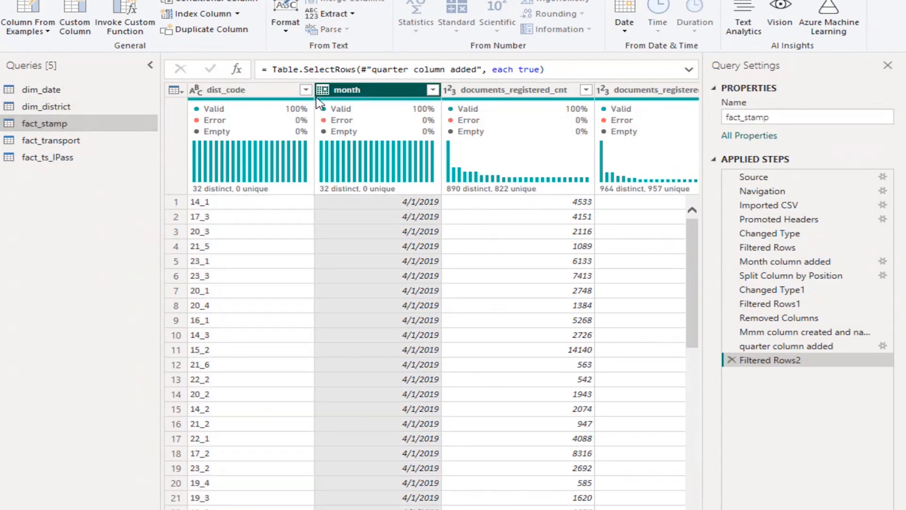
pyautogui.click(75, 28)
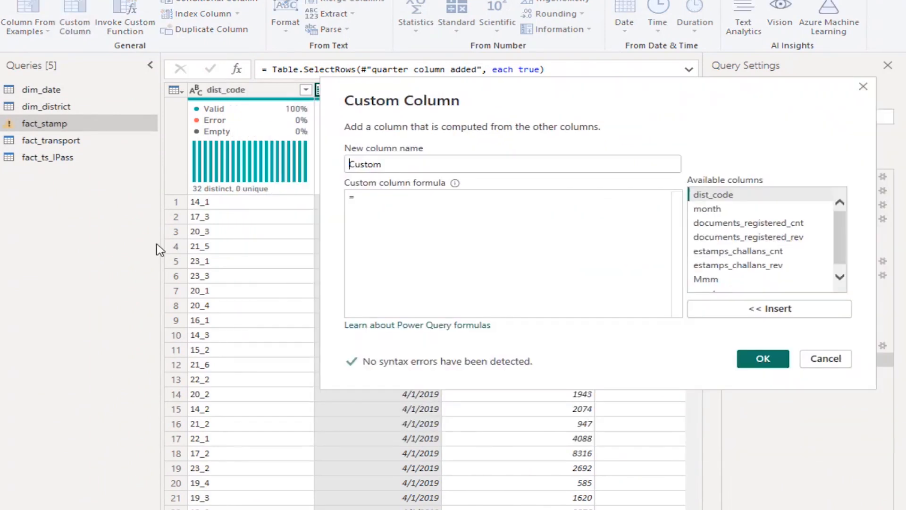
pyautogui.doubleClick(373, 166)
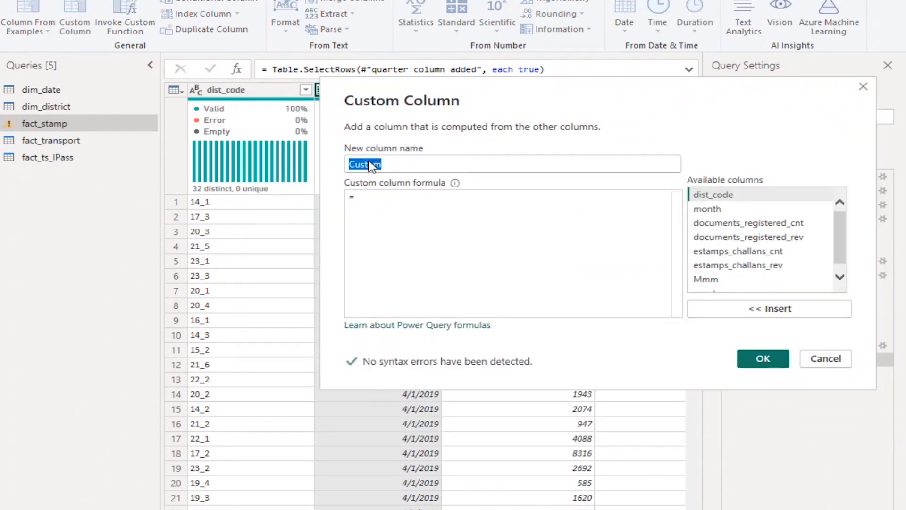
pyautogui.write('fiscal')
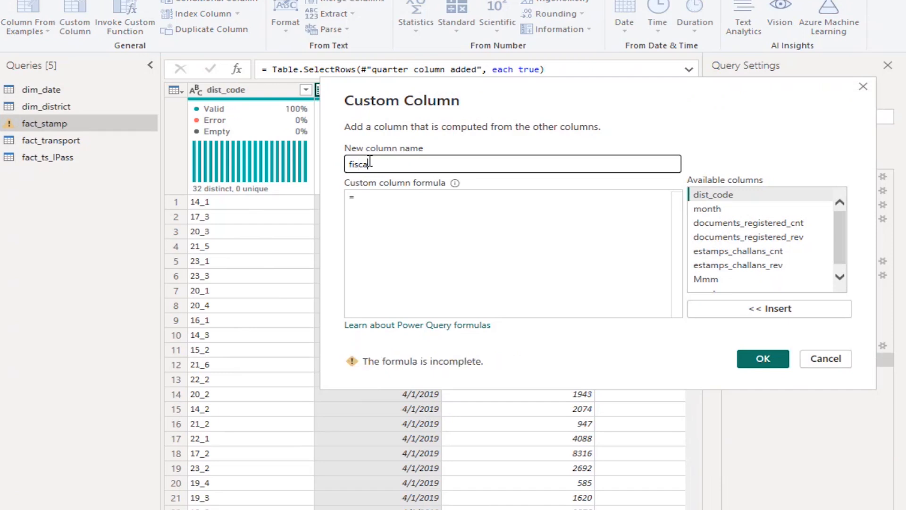
pyautogui.write('_year')
# Begin the fiscal_year formula with Date.Year wrapping a Date.AddMonths call, written as Date.Year(Date.AddMonths(
pyautogui.click(387, 194)
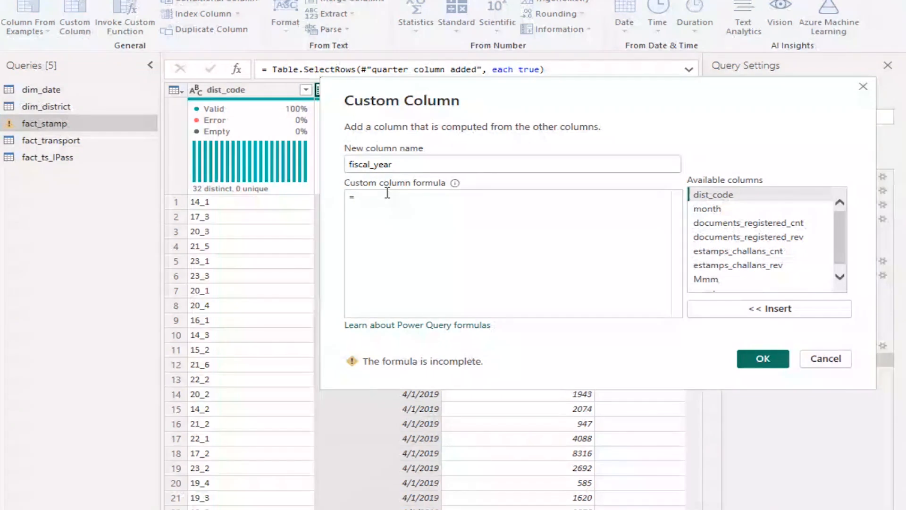
pyautogui.write('Date')
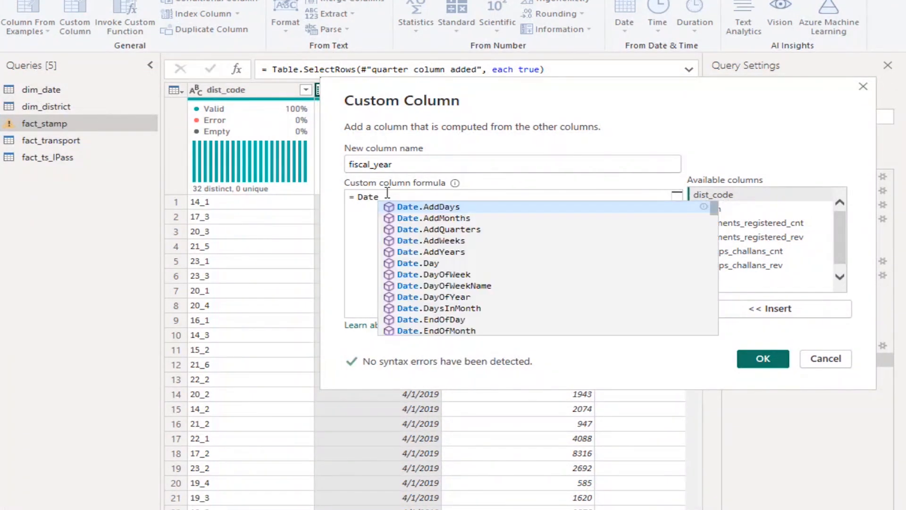
pyautogui.write('.Y')
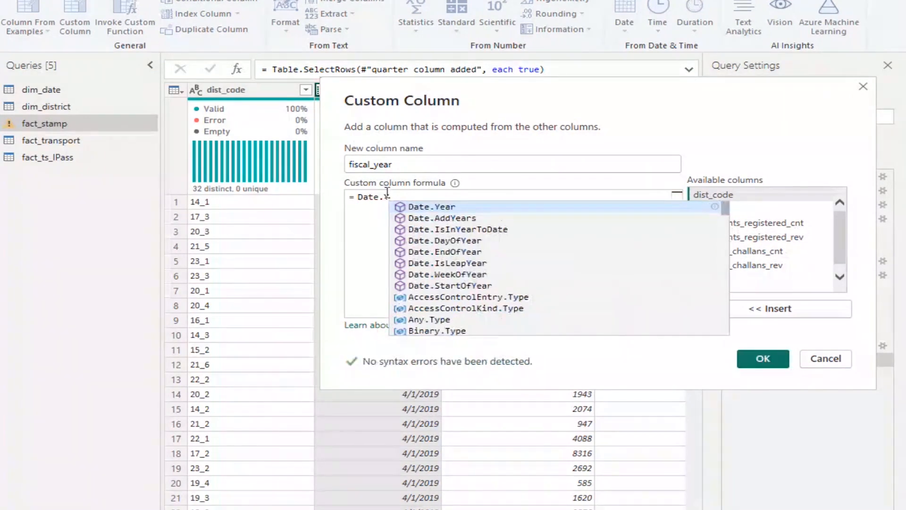
pyautogui.write('ear')
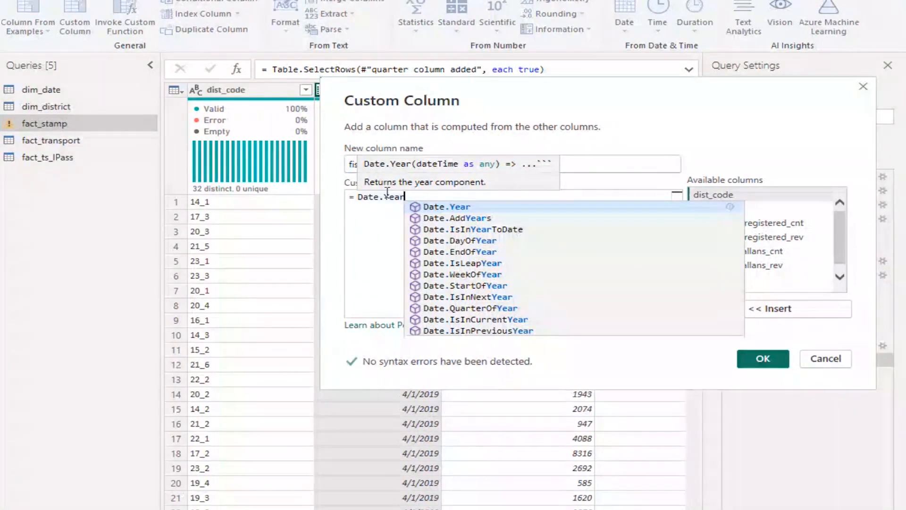
pyautogui.write('(')
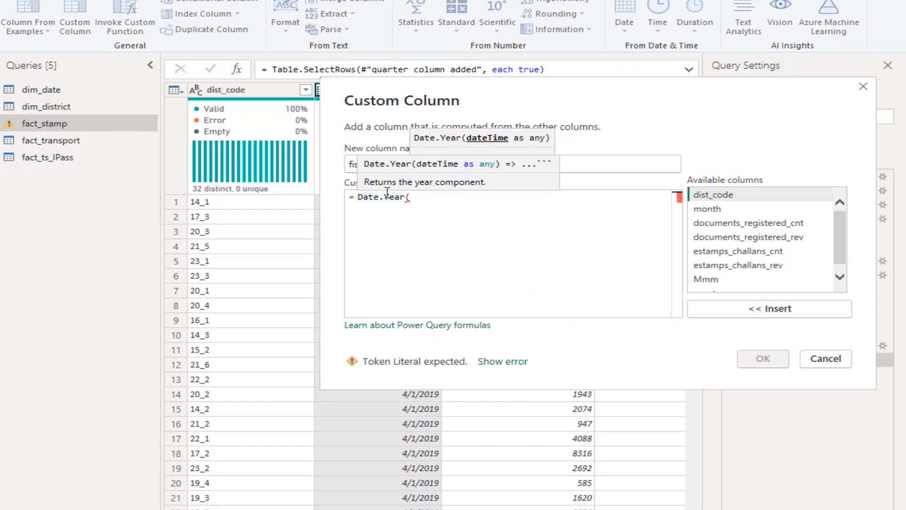
pyautogui.write('Date')
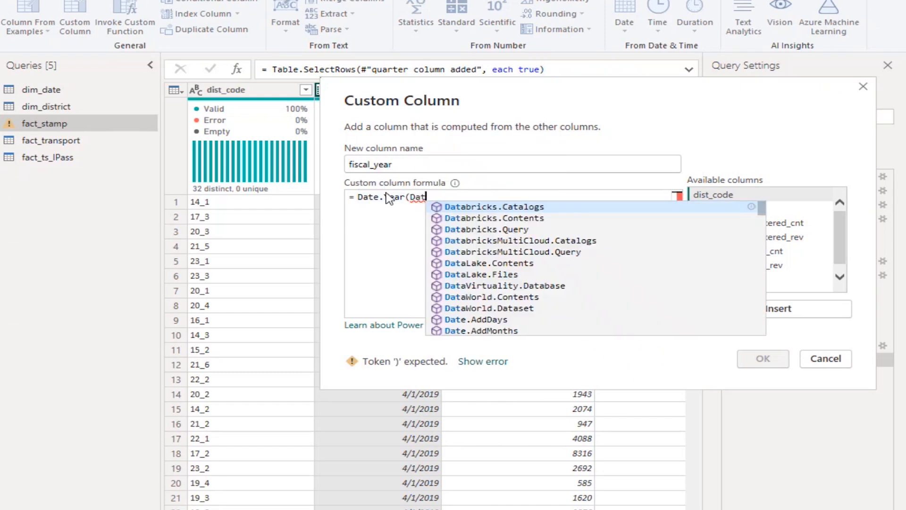
pyautogui.write('.')
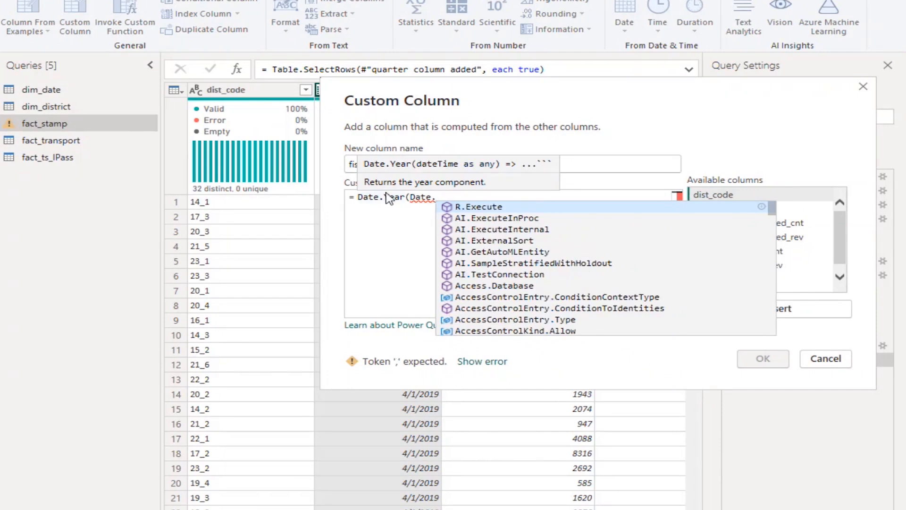
pyautogui.write('Add')
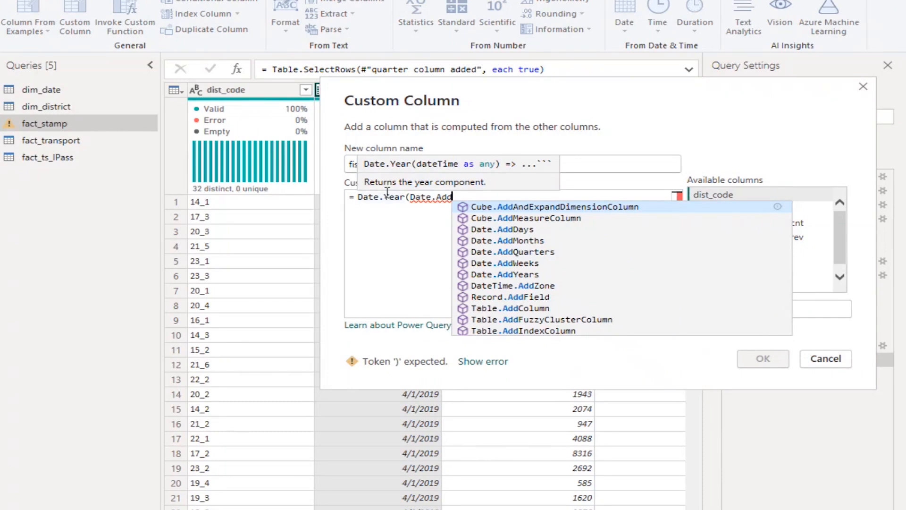
pyautogui.write('Month')
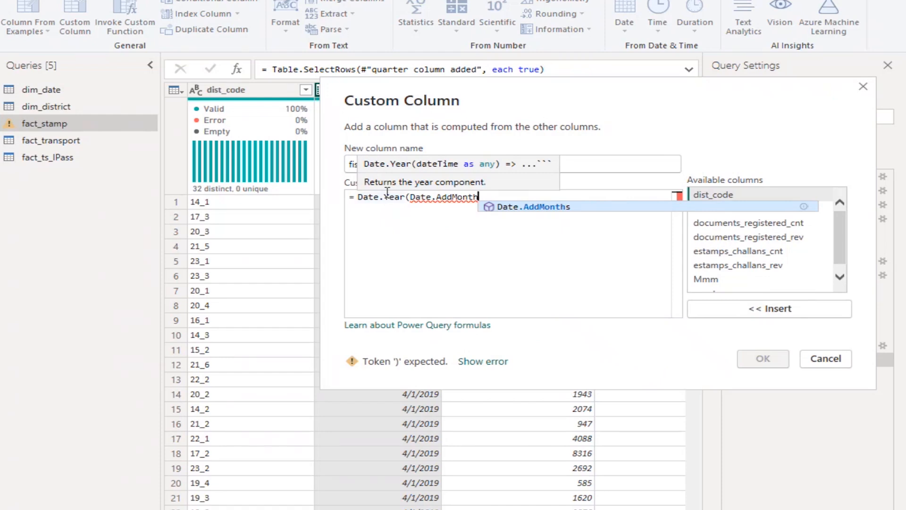
pyautogui.write('s')
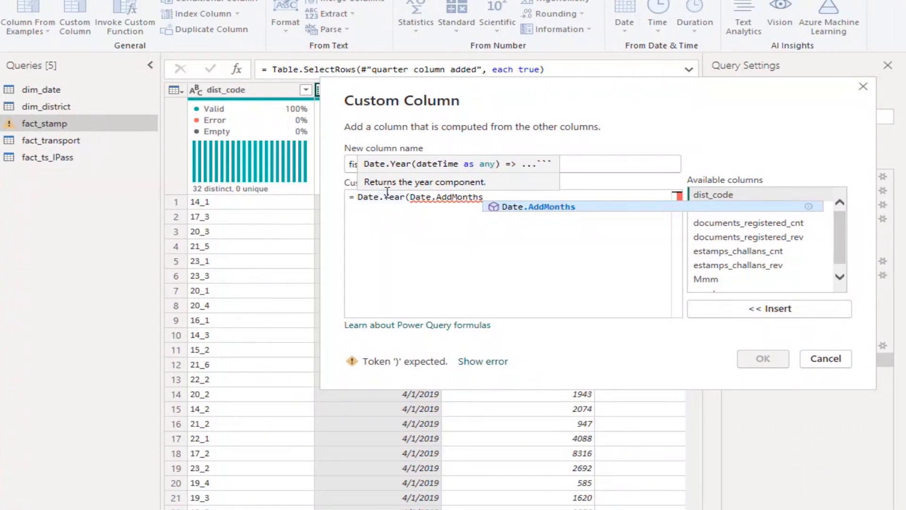
pyautogui.write('(')
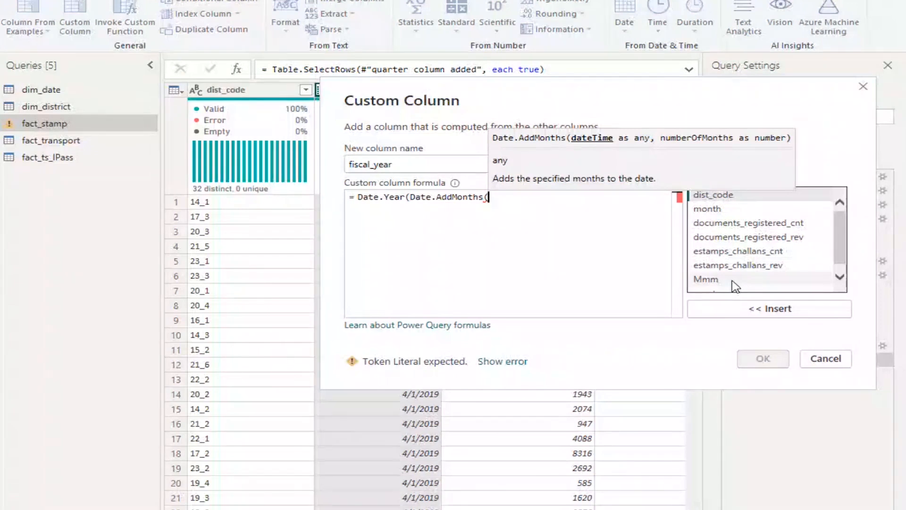
# Insert the month column as the date argument of Date.AddMonths in the custom column formula
pyautogui.click(730, 213)
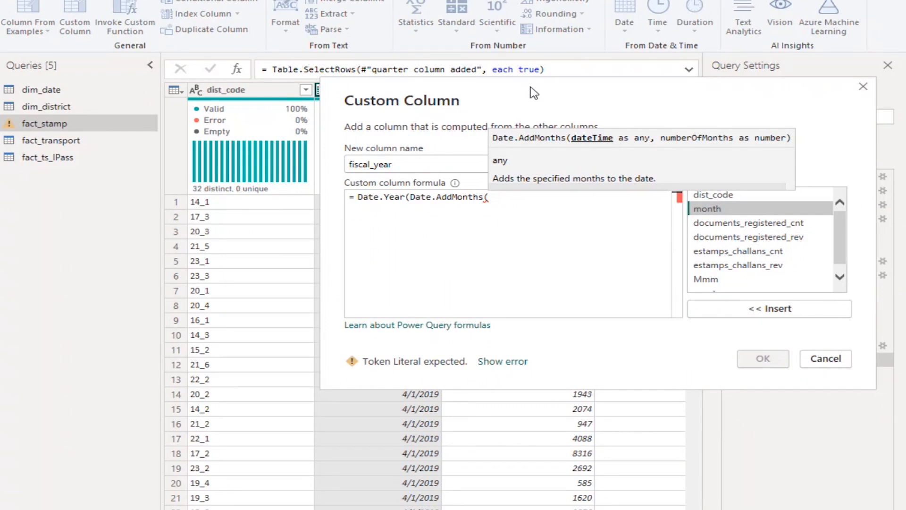
pyautogui.moveTo(534, 92); pyautogui.dragTo(759, 54)
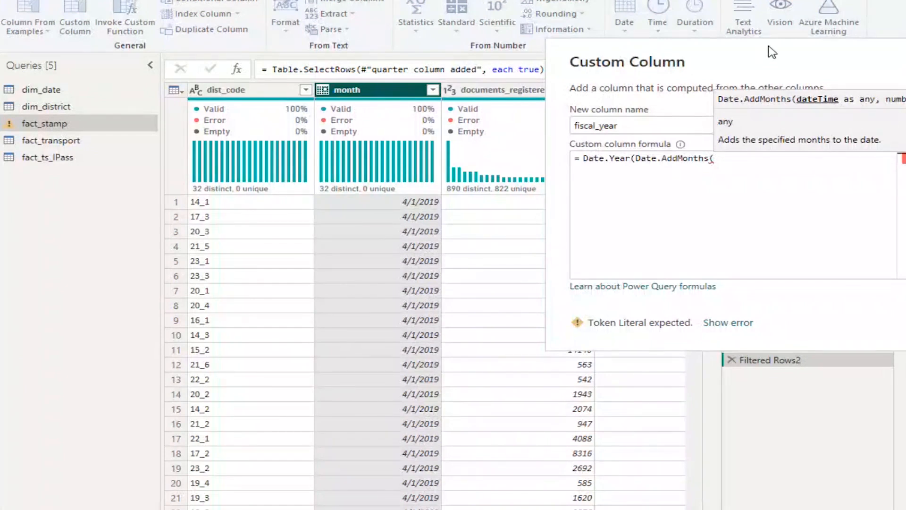
pyautogui.moveTo(772, 52); pyautogui.dragTo(303, 32)
pyautogui.click(473, 150)
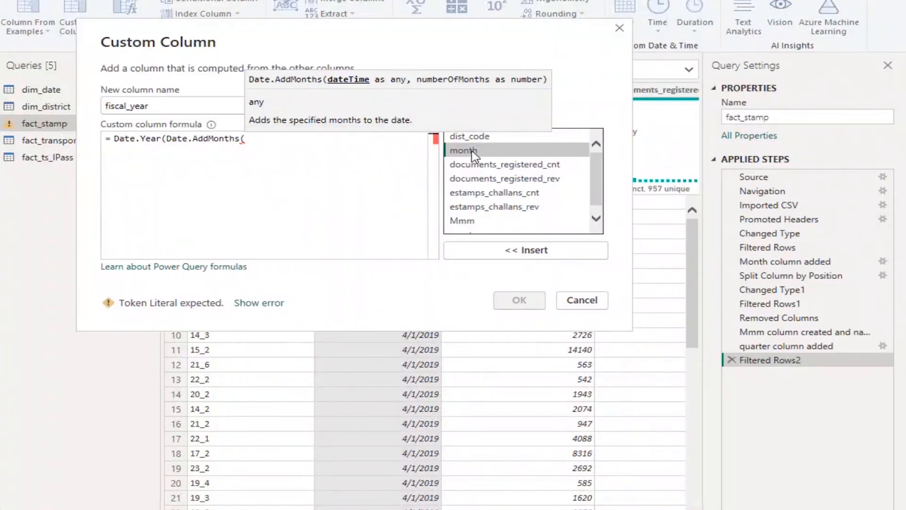
pyautogui.click(496, 250)
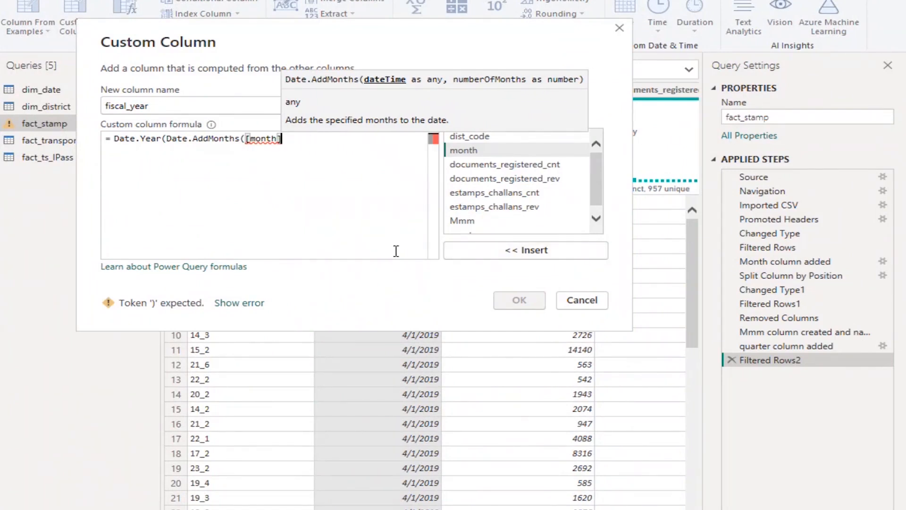
# Complete the formula as Date.Year(Date.AddMonths([month],-3)) and create the fiscal_year column
pyautogui.write(',')
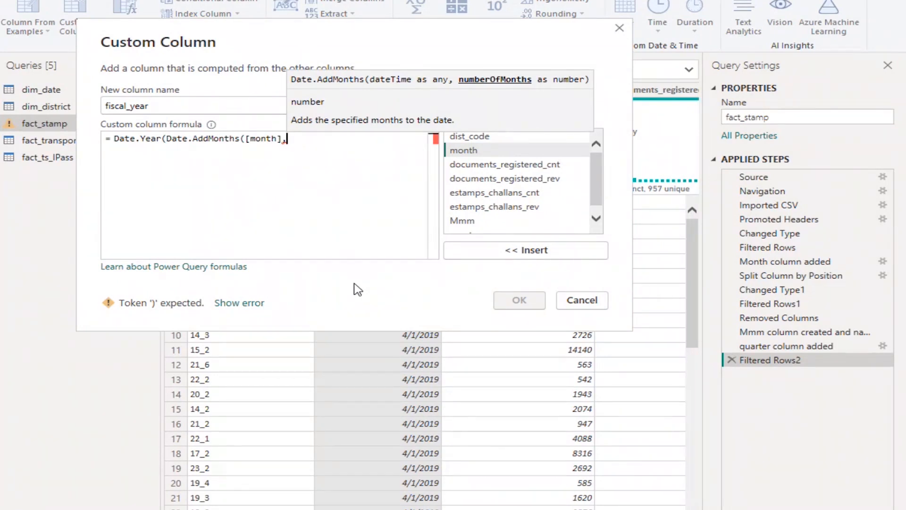
pyautogui.write('-3')
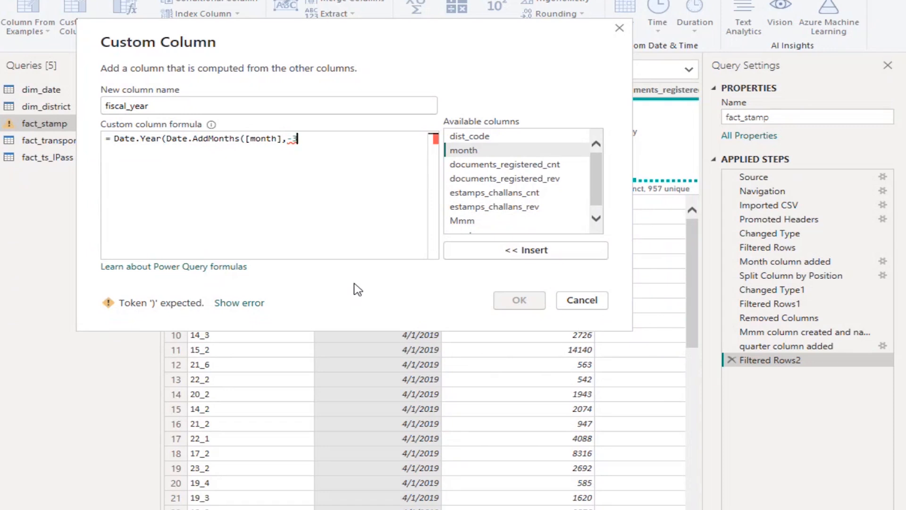
pyautogui.write('))')
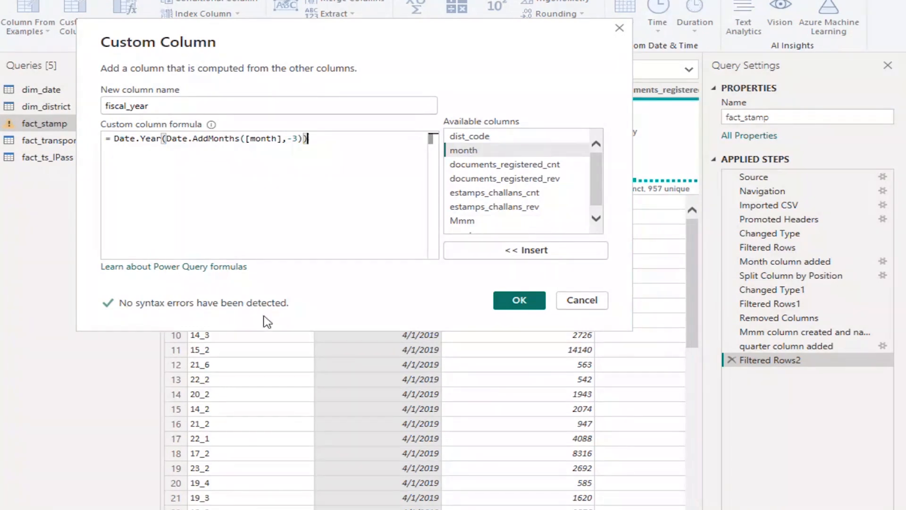
pyautogui.click(517, 302)
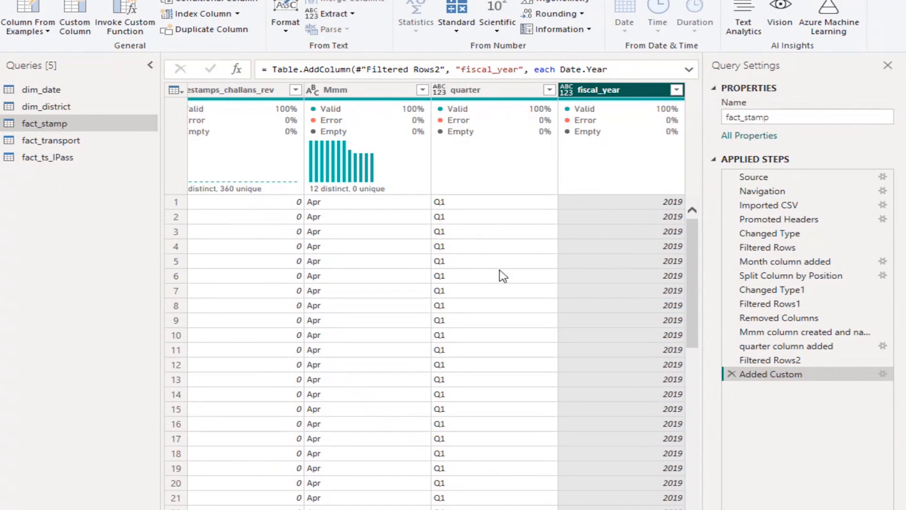
# Compare the fiscal_year values in fact_stamp with the month, Mmm and quarter columns across the rows
pyautogui.moveTo(543, 509); pyautogui.dragTo(244, 509)
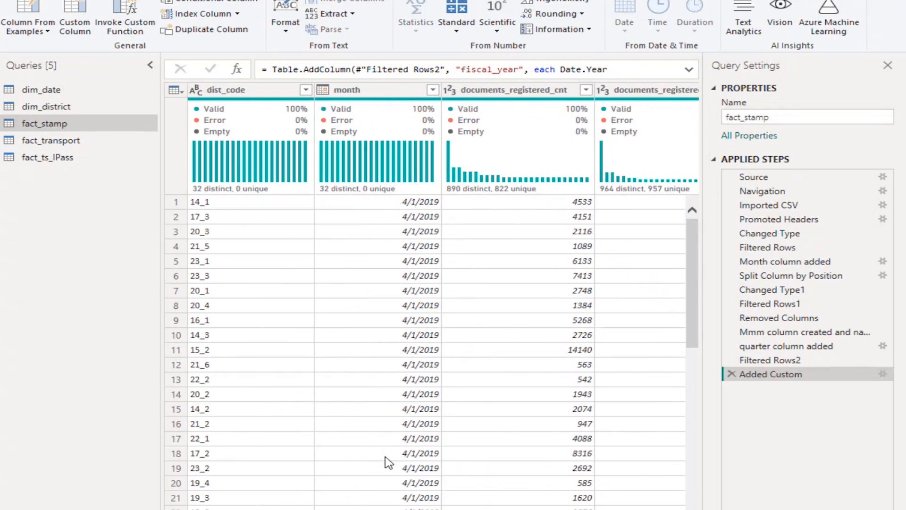
pyautogui.moveTo(366, 509); pyautogui.dragTo(557, 509)
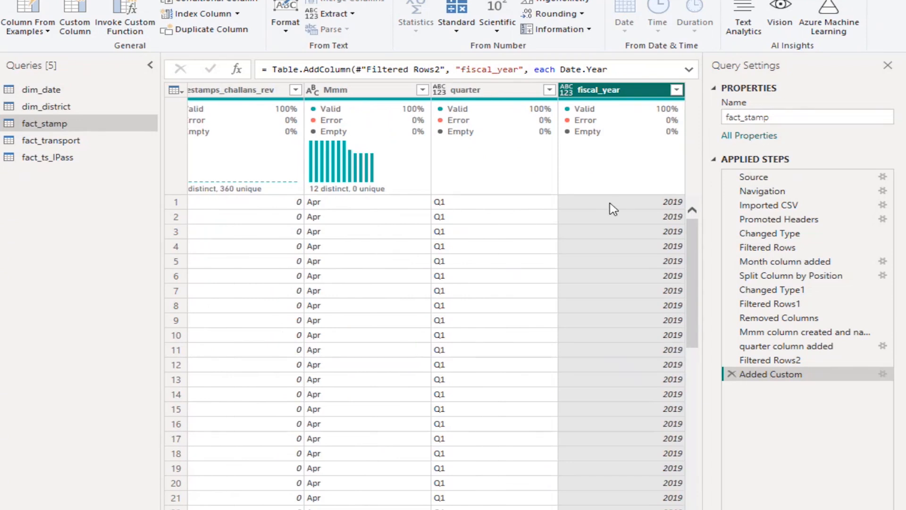
pyautogui.scroll(-9, 623, 319)
pyautogui.scroll(-20, 625, 320)
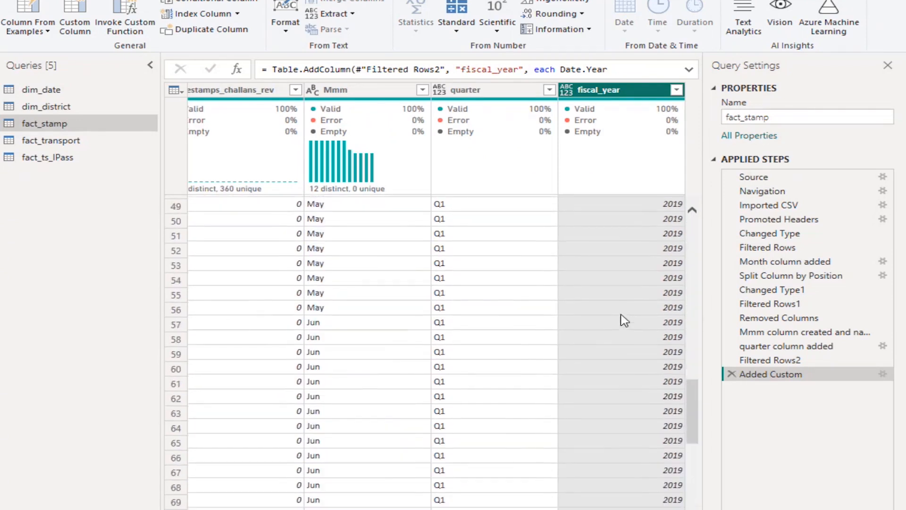
pyautogui.scroll(-20, 624, 320)
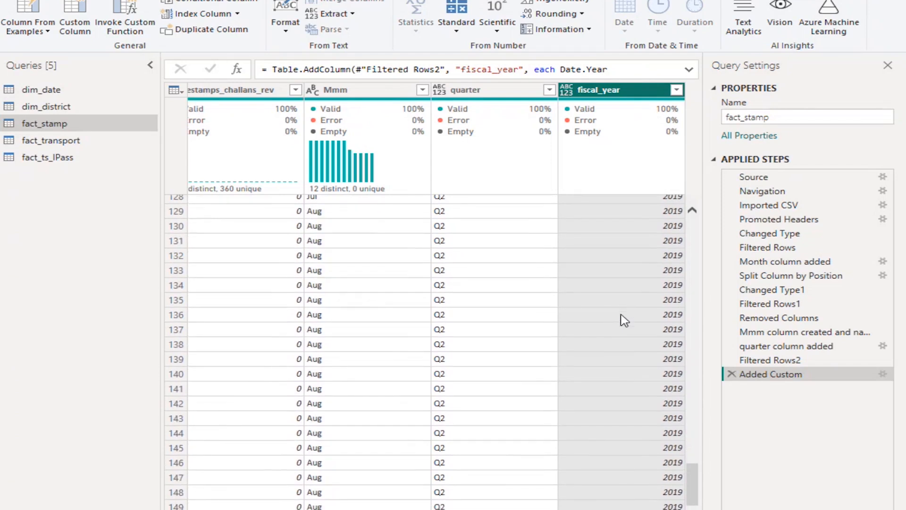
pyautogui.scroll(-14, 625, 320)
pyautogui.scroll(16, 624, 320)
pyautogui.scroll(20, 624, 321)
pyautogui.scroll(8, 625, 320)
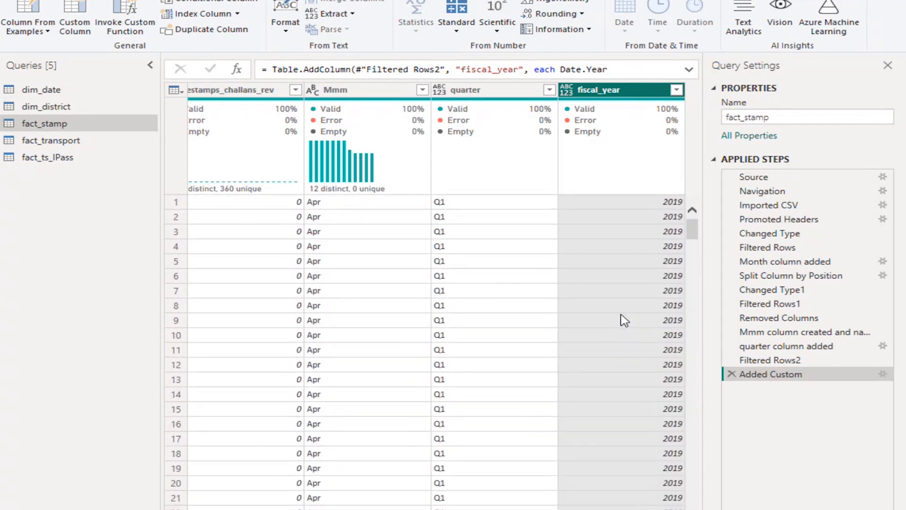
# Check the list of years in fact_stamp's fiscal_year filter and apply the filter with all years selected
pyautogui.click(677, 90)
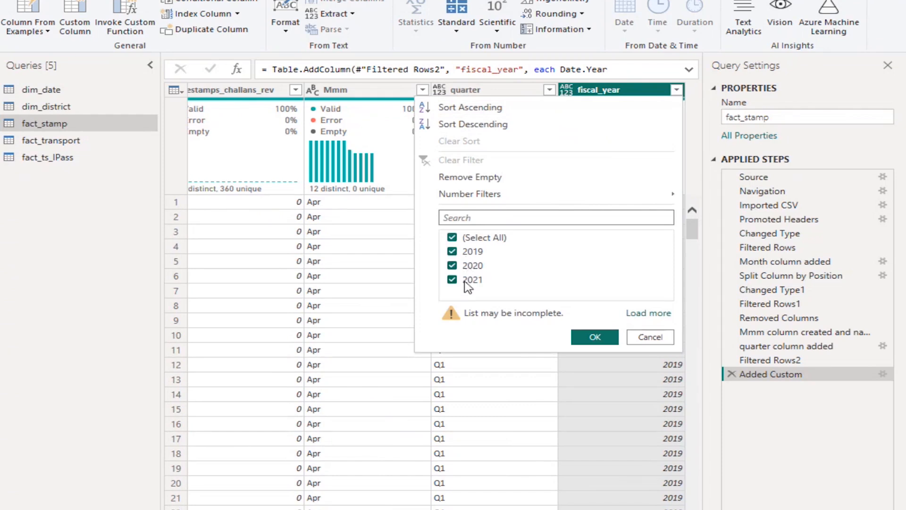
pyautogui.click(596, 338)
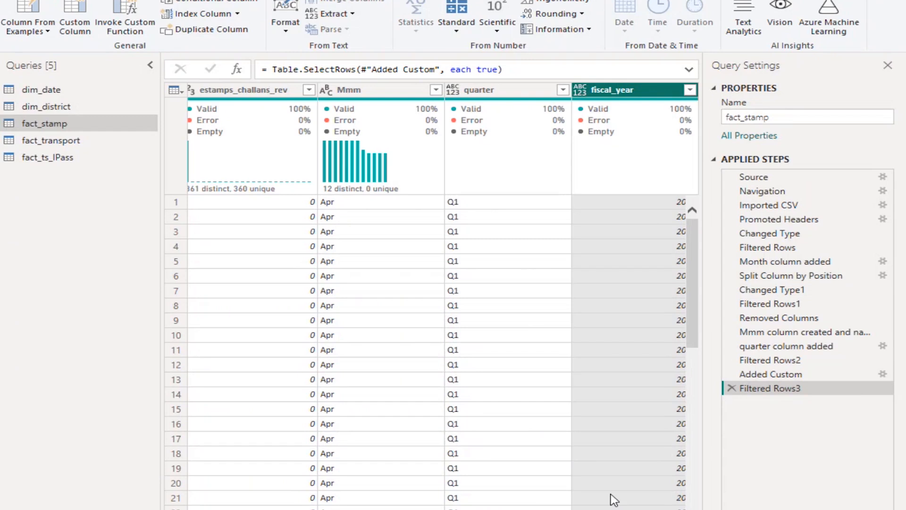
pyautogui.moveTo(611, 509); pyautogui.dragTo(626, 509)
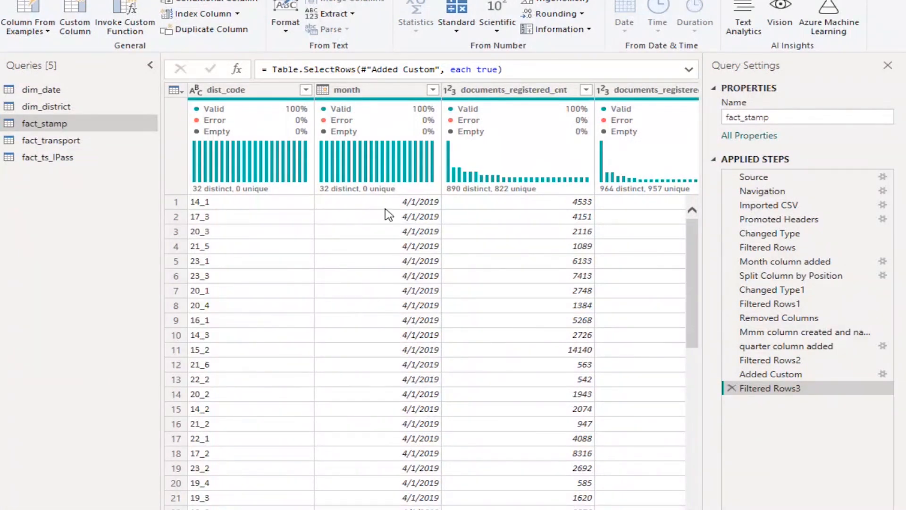
pyautogui.hscroll(10, 431, 302)
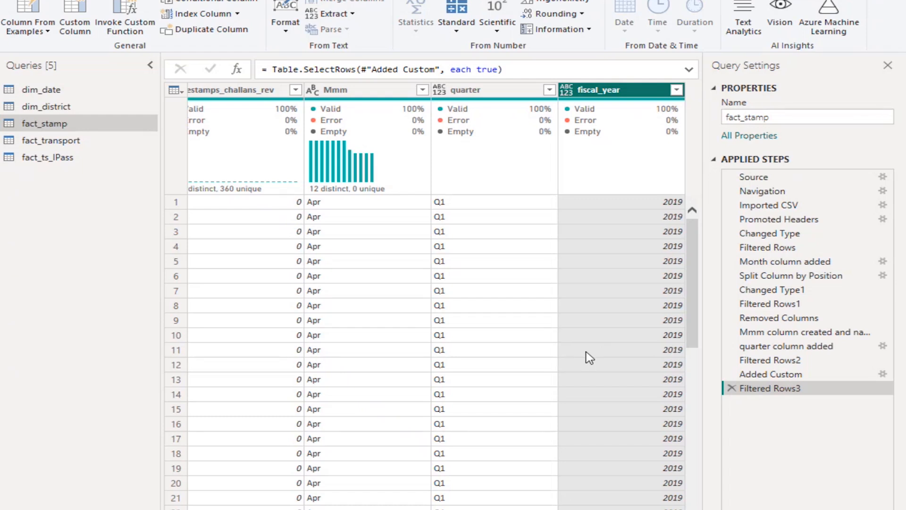
pyautogui.click(678, 91)
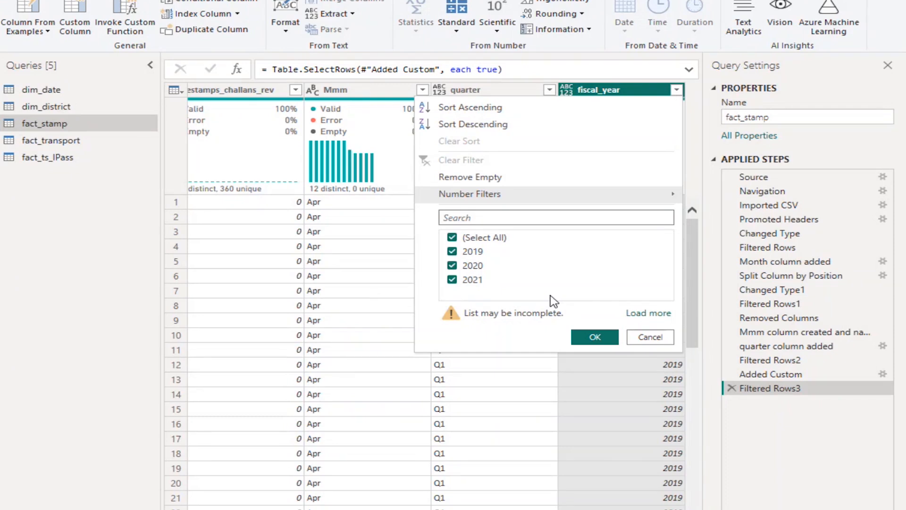
pyautogui.click(595, 338)
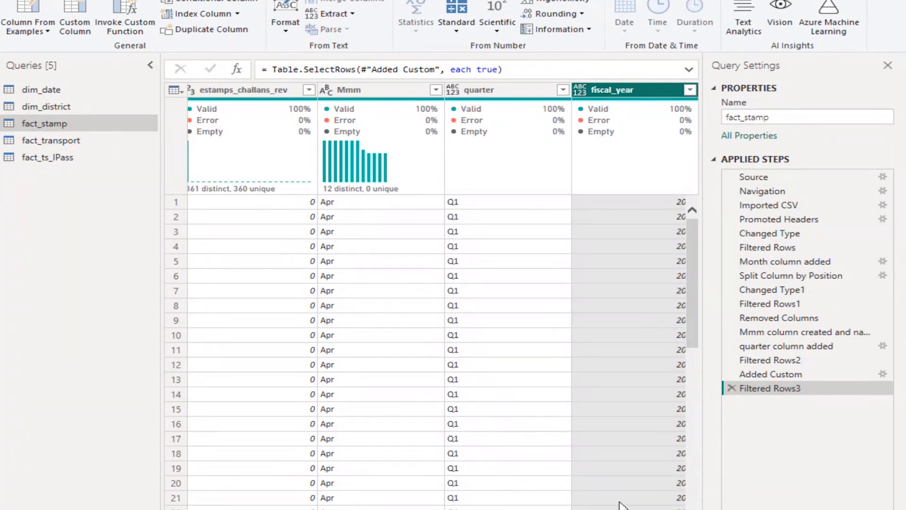
pyautogui.hscroll(1, 437, 350)
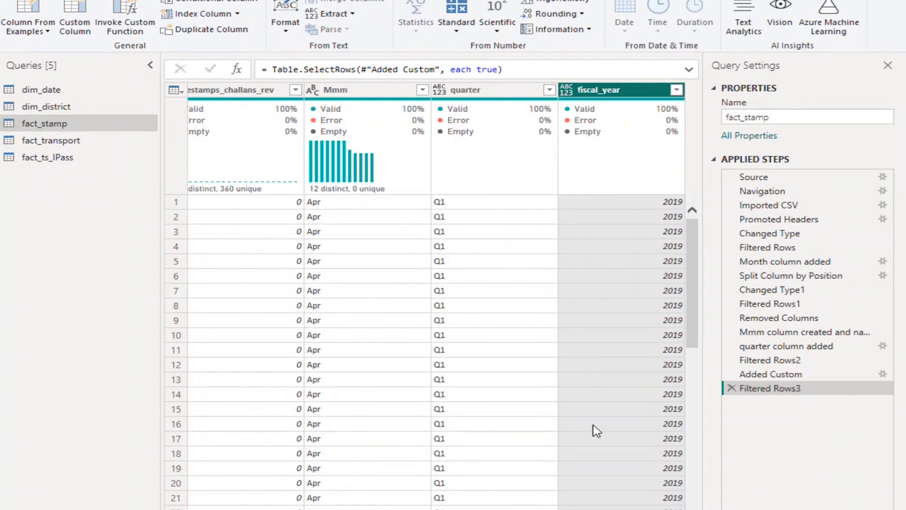
# Change the fiscal_year column's data type to Whole Number and rename that applied step as fiscal year column
pyautogui.click(567, 91)
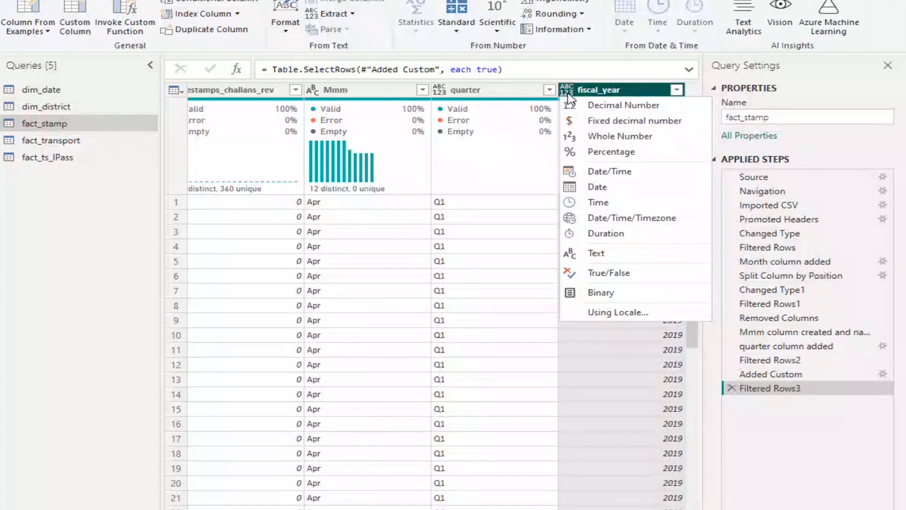
pyautogui.click(604, 136)
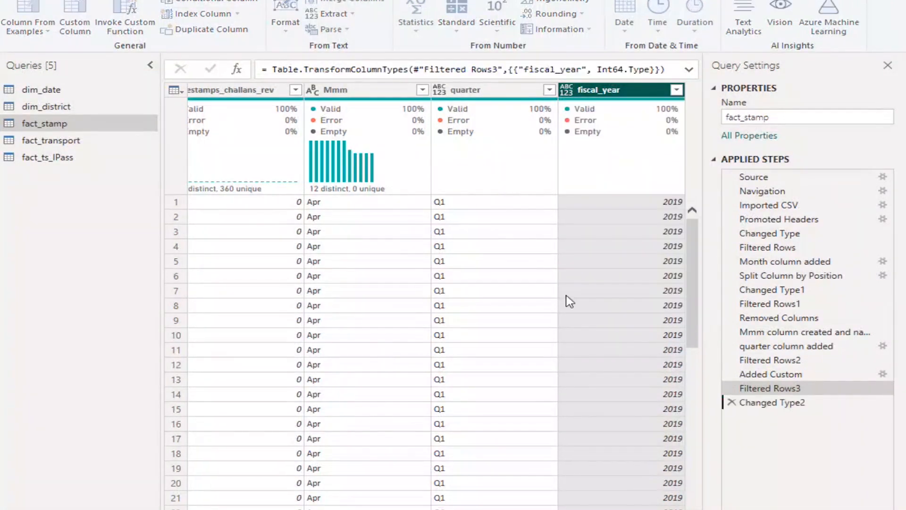
pyautogui.rightClick(765, 409)
pyautogui.click(838, 393)
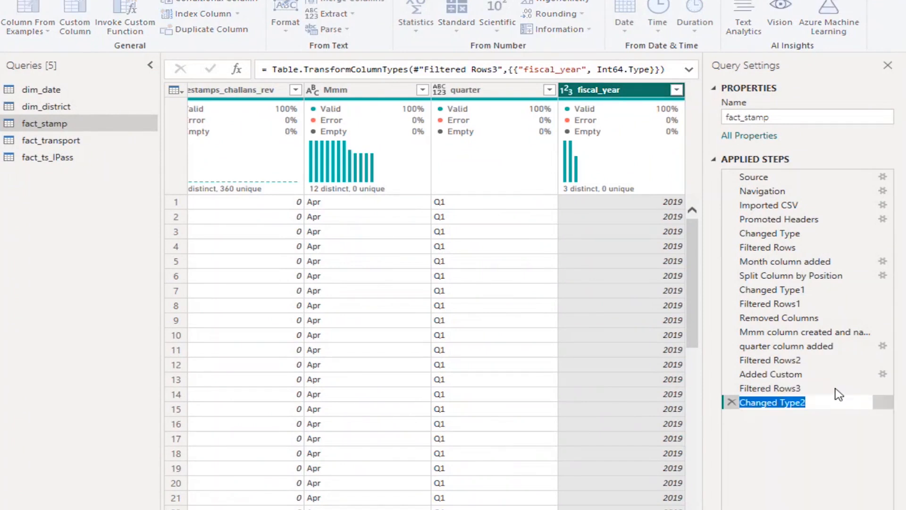
pyautogui.write('fis')
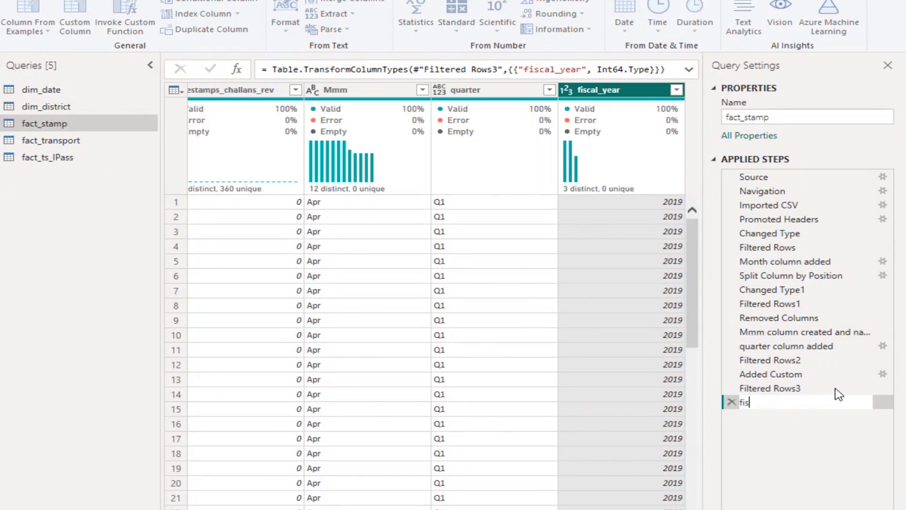
pyautogui.write('cal year column')
pyautogui.press('Return')
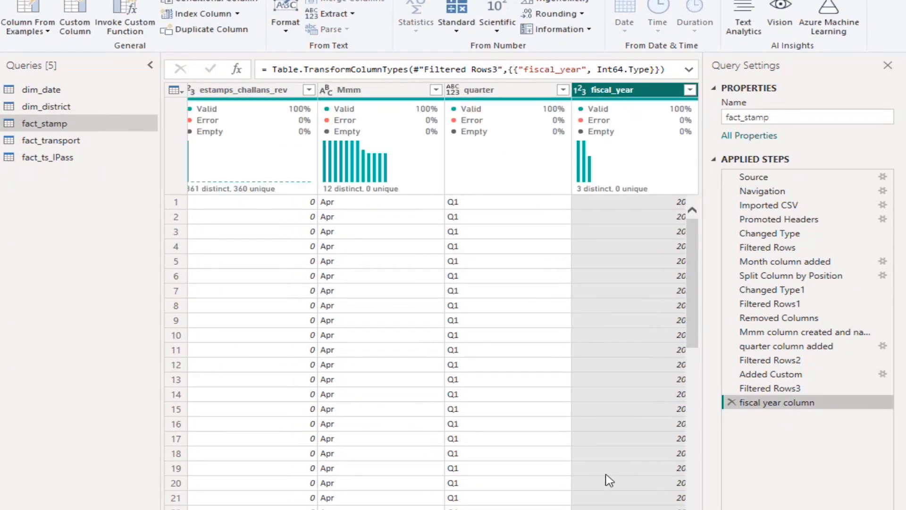
# Review the fact_stamp columns from dist_code across to fiscal_year
pyautogui.hscroll(-10, 432, 302)
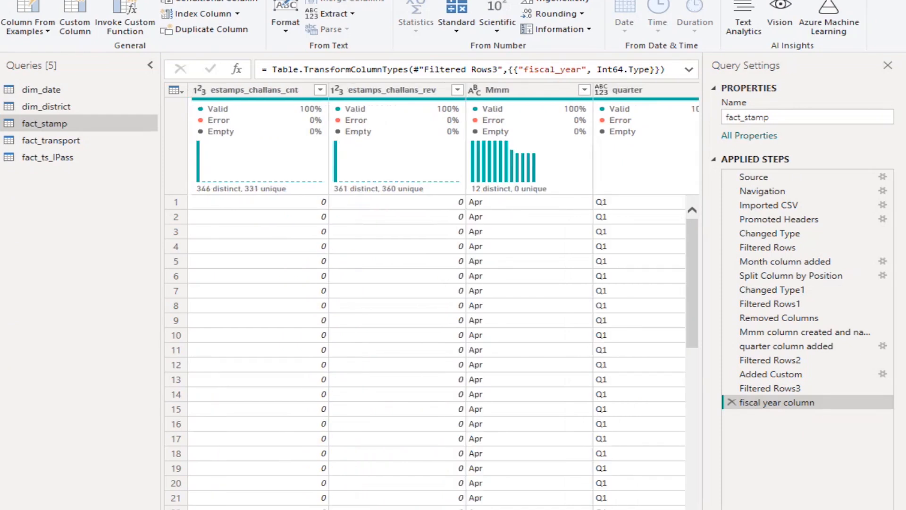
pyautogui.hscroll(10, 432, 302)
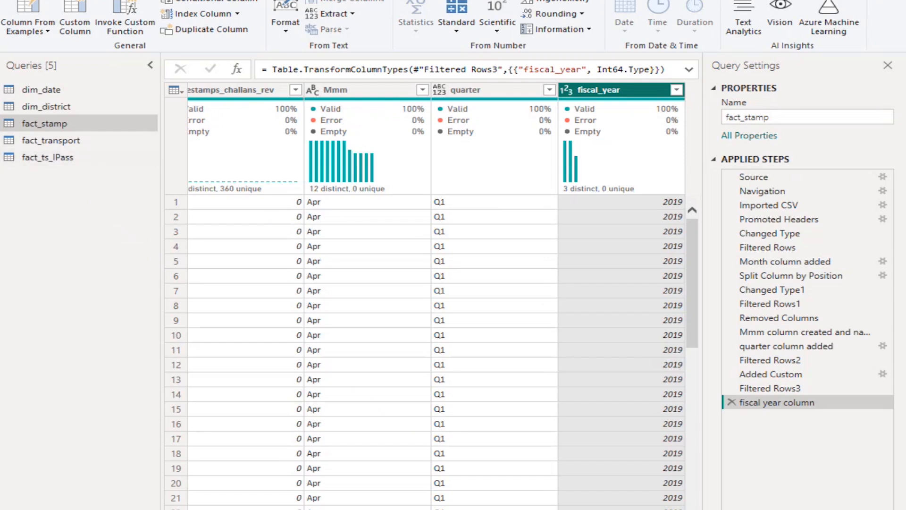
pyautogui.hscroll(-10, 432, 302)
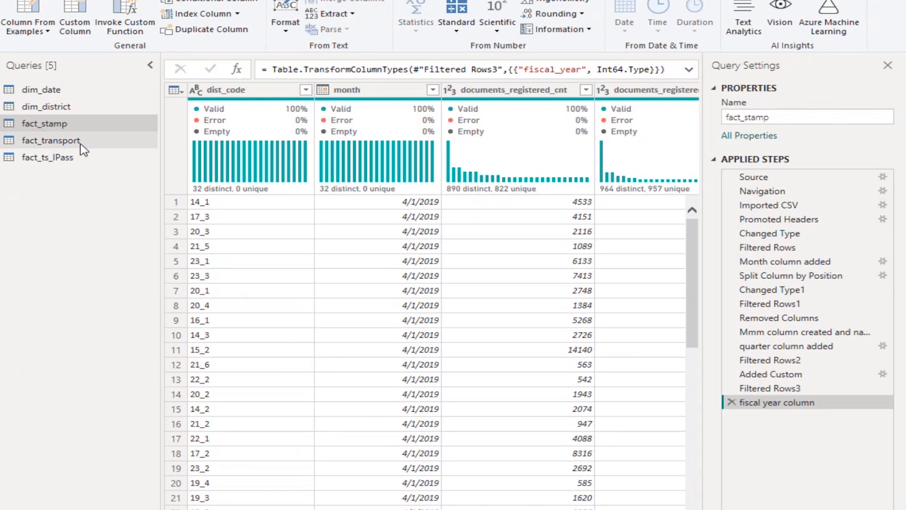
pyautogui.moveTo(441, 509); pyautogui.dragTo(685, 509)
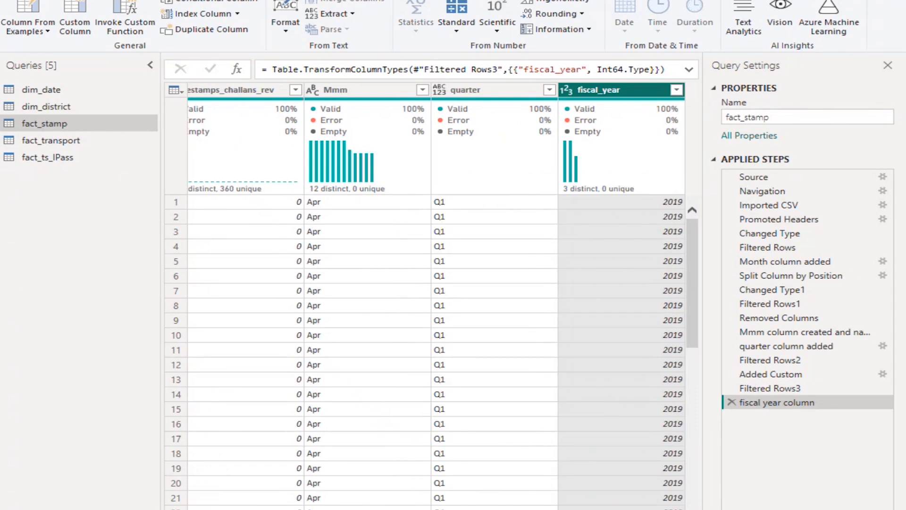
pyautogui.moveTo(543, 509); pyautogui.dragTo(226, 509)
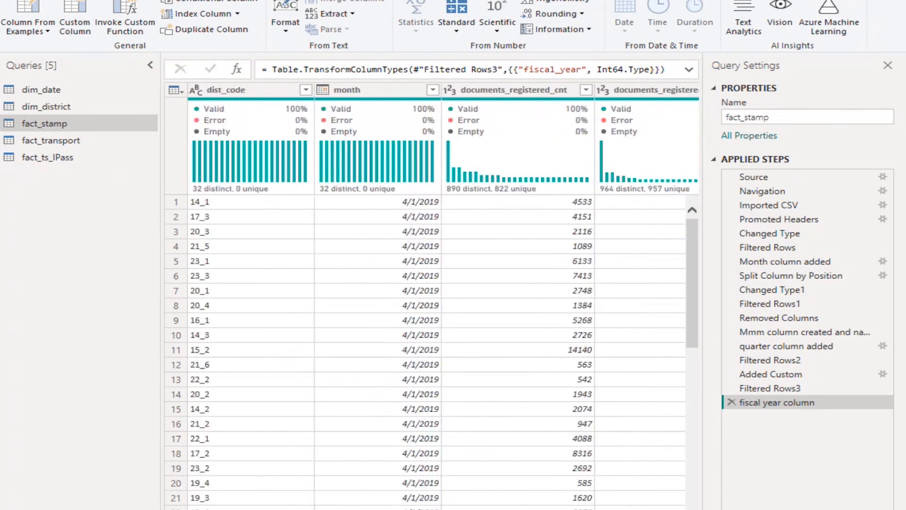
# View the fact_transport and fact_ts_IPass tables and inspect the dates listed in fact_ts_IPass's month filter without applying it
pyautogui.click(81, 141)
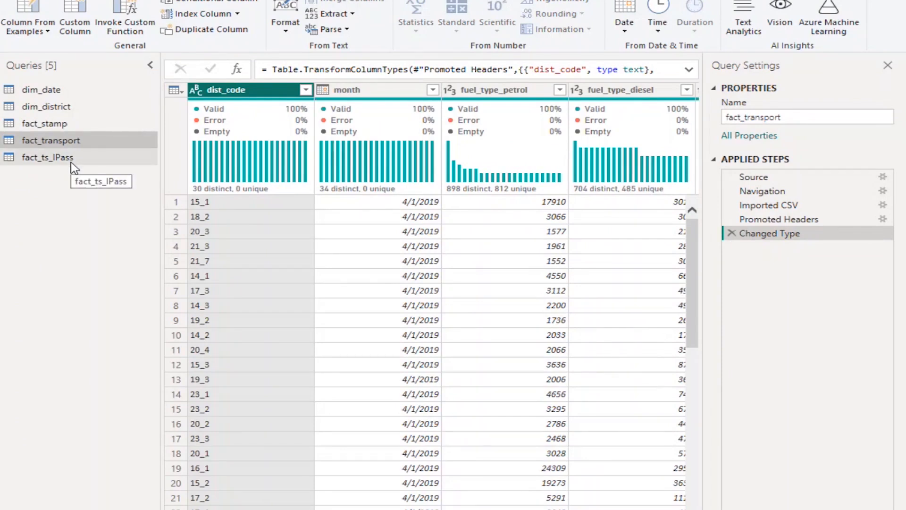
pyautogui.click(71, 162)
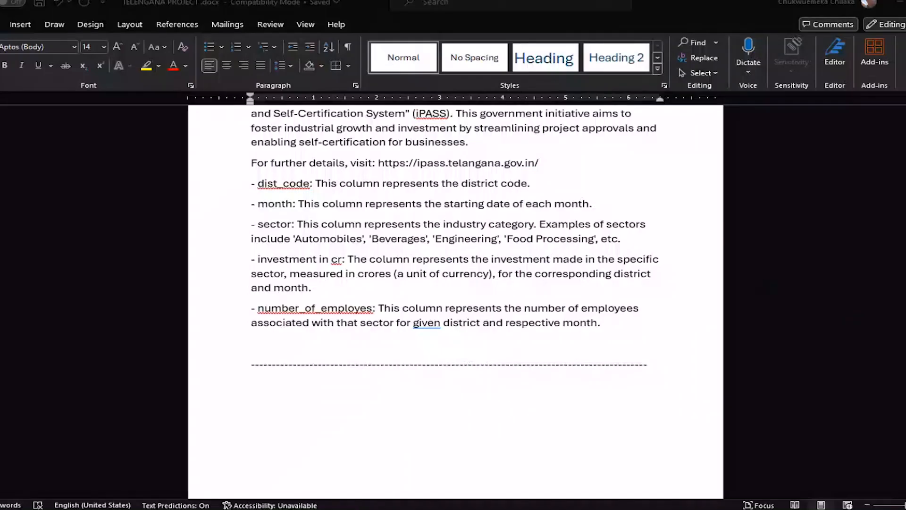
pyautogui.scroll(3, 558, 251)
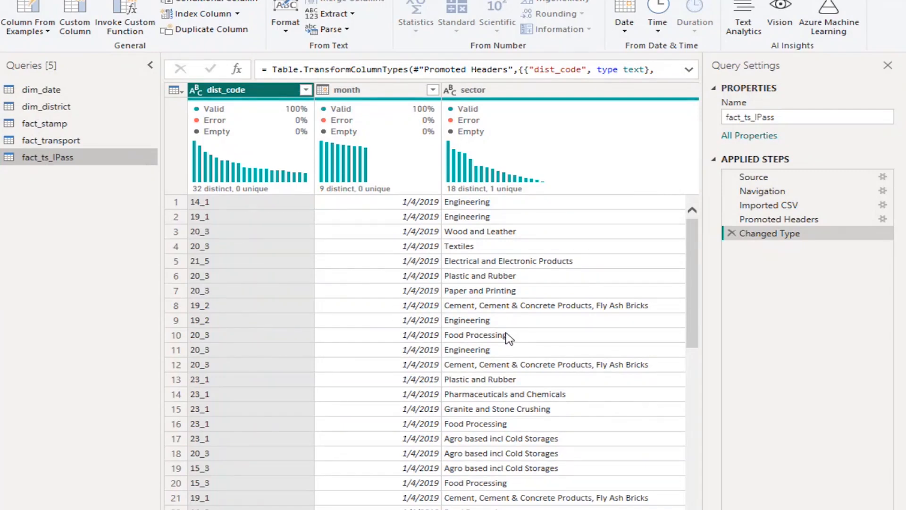
pyautogui.click(432, 90)
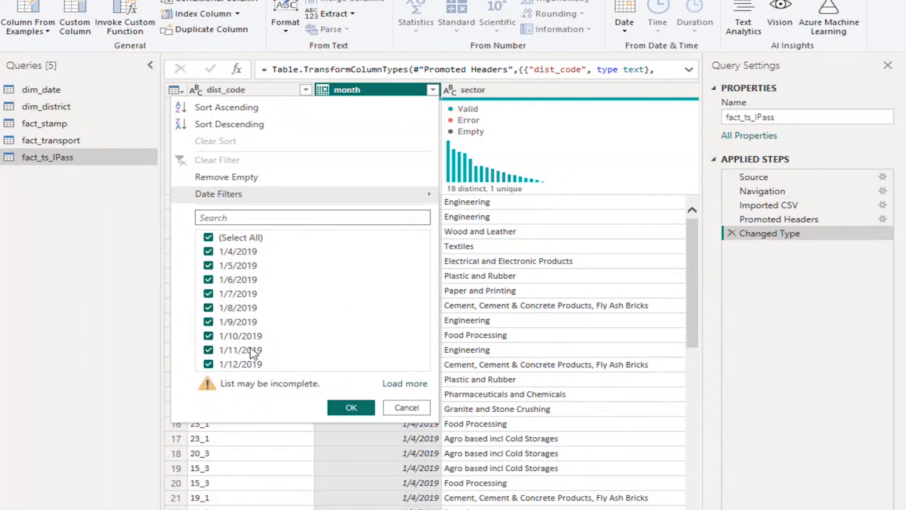
pyautogui.click(404, 407)
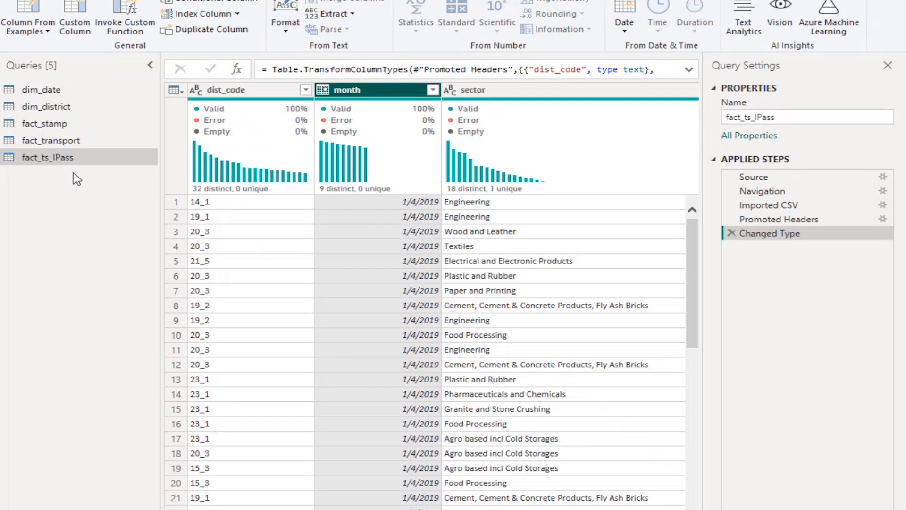
# Inspect the dates in fact_stamp's month filter for comparison and apply the filter with all dates selected
pyautogui.click(65, 124)
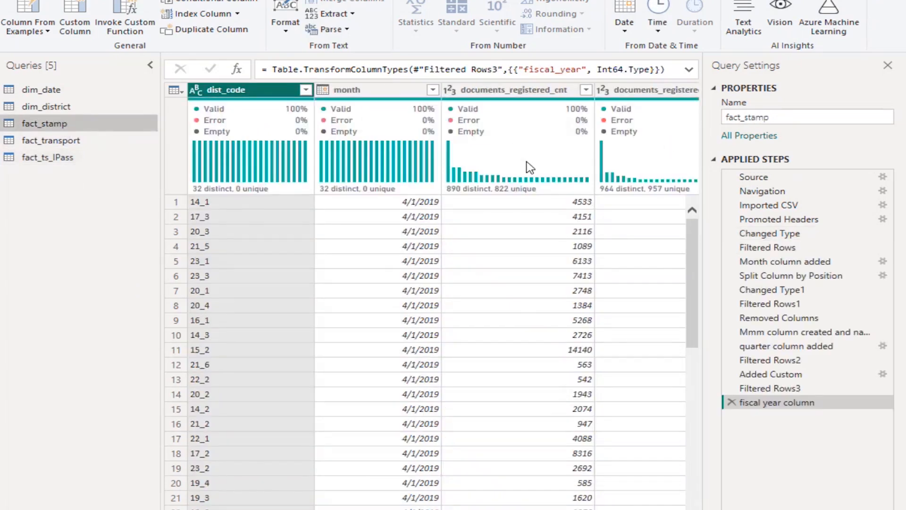
pyautogui.click(433, 90)
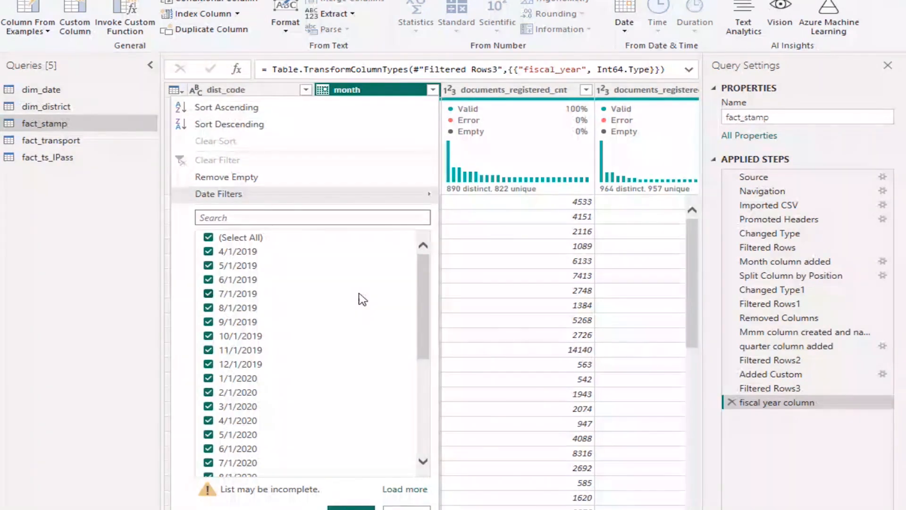
pyautogui.scroll(-5, 363, 300)
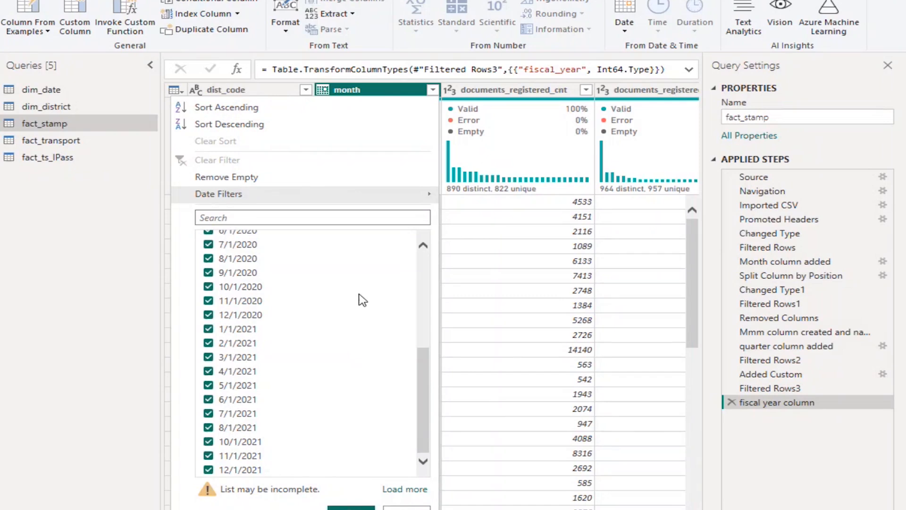
pyautogui.scroll(5, 361, 300)
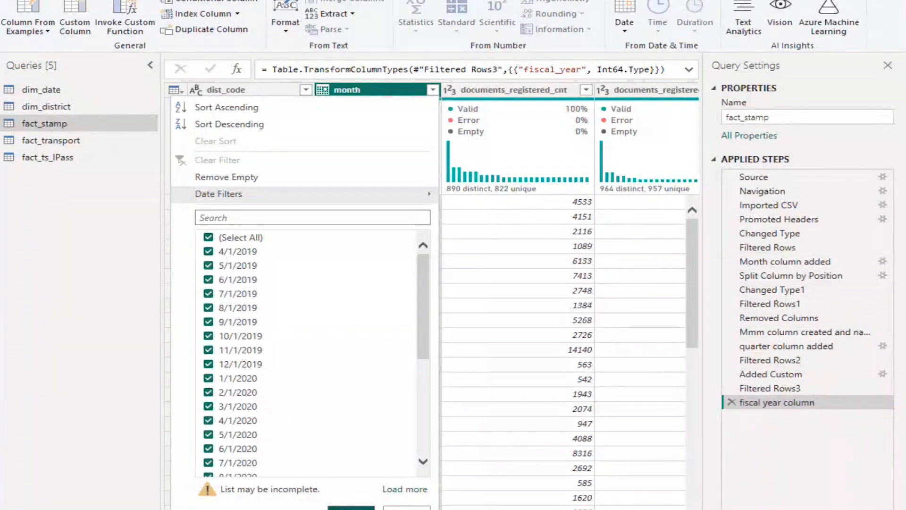
pyautogui.click(352, 508)
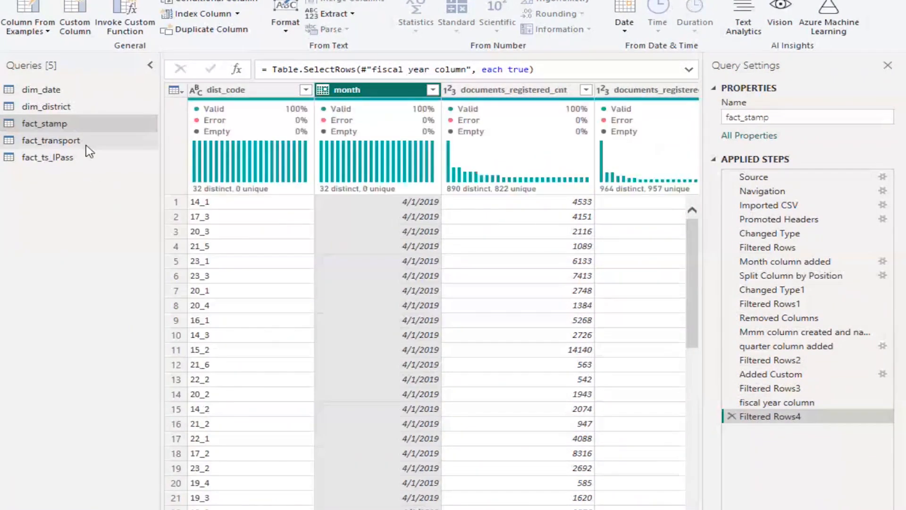
# Return to fact_ts_IPass and apply its month column filter with all listed dates selected
pyautogui.click(66, 160)
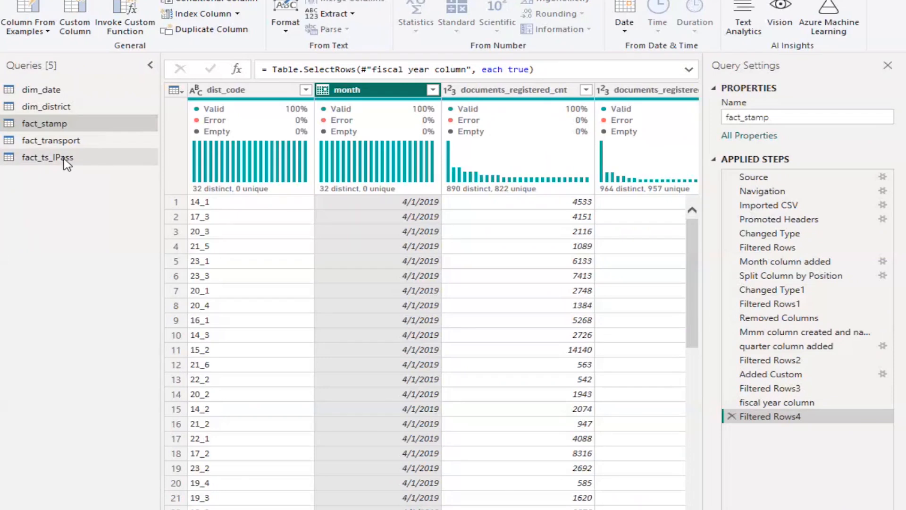
pyautogui.click(393, 90)
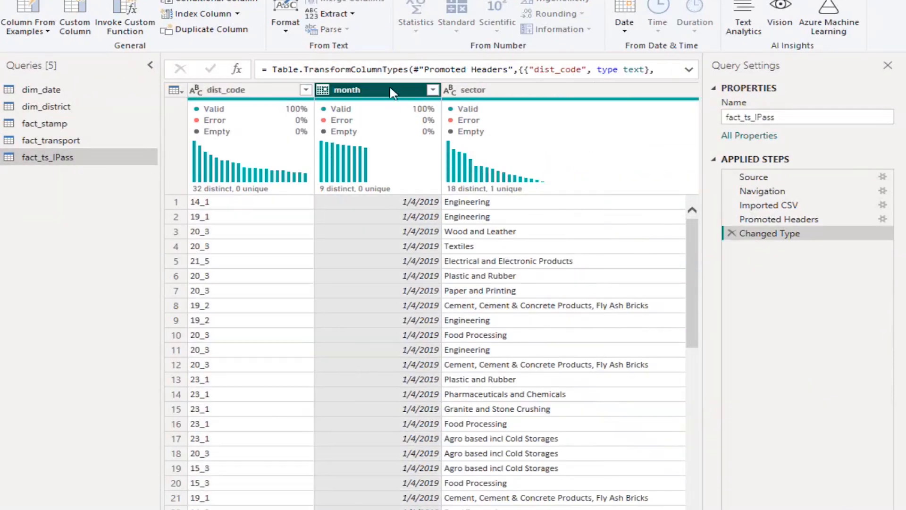
pyautogui.click(433, 90)
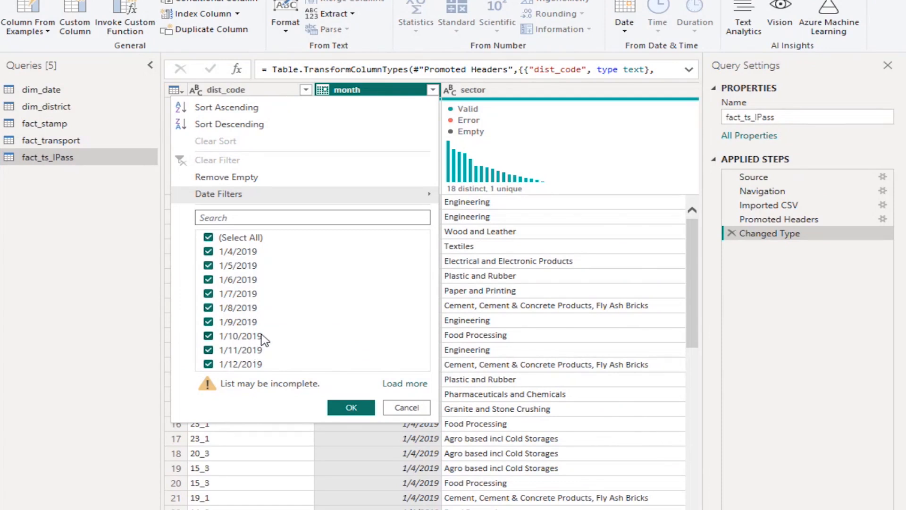
pyautogui.click(351, 409)
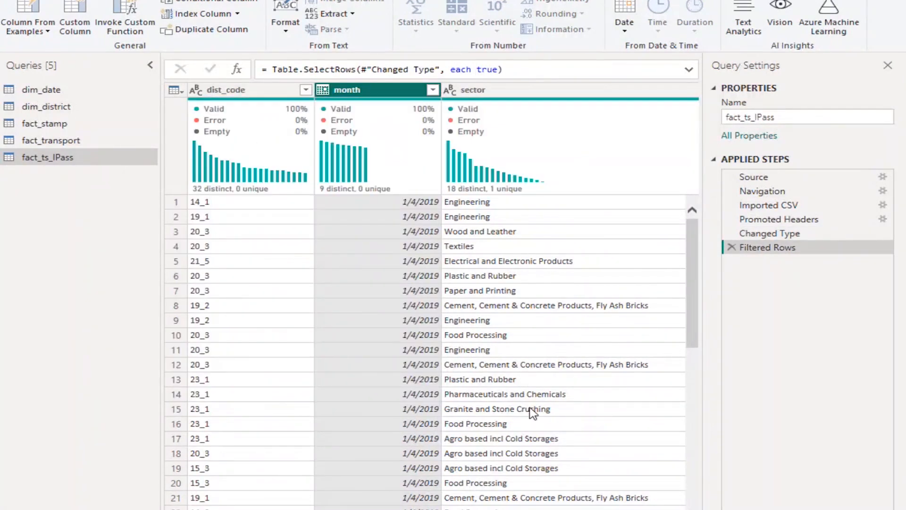
# Duplicate the month column in the fact_ts_IPass table
pyautogui.moveTo(386, 104)
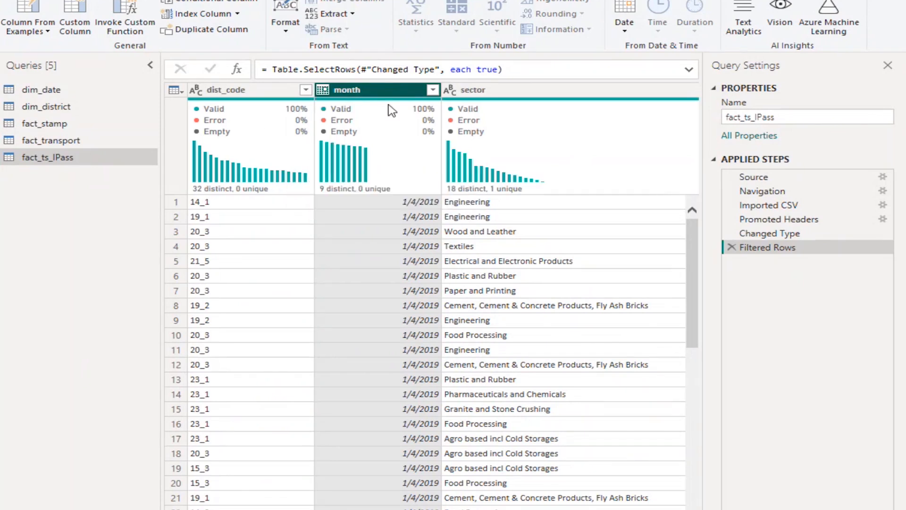
pyautogui.rightClick(386, 93)
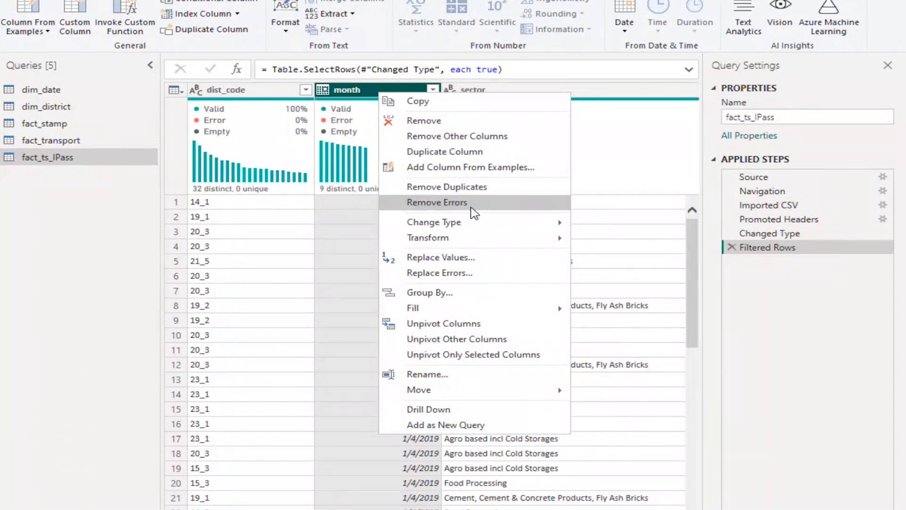
pyautogui.click(478, 155)
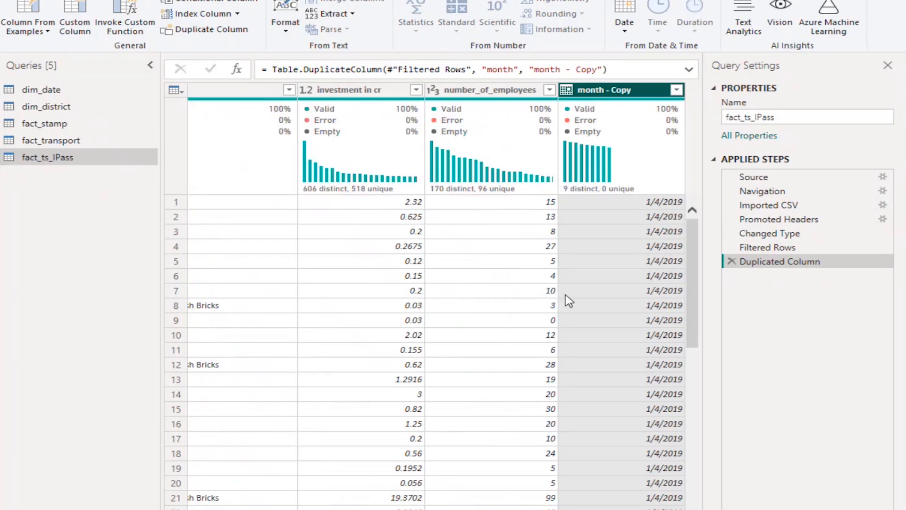
# Split the month - Copy column by the custom delimiter "/" at the left-most delimiter only
pyautogui.moveTo(593, 108)
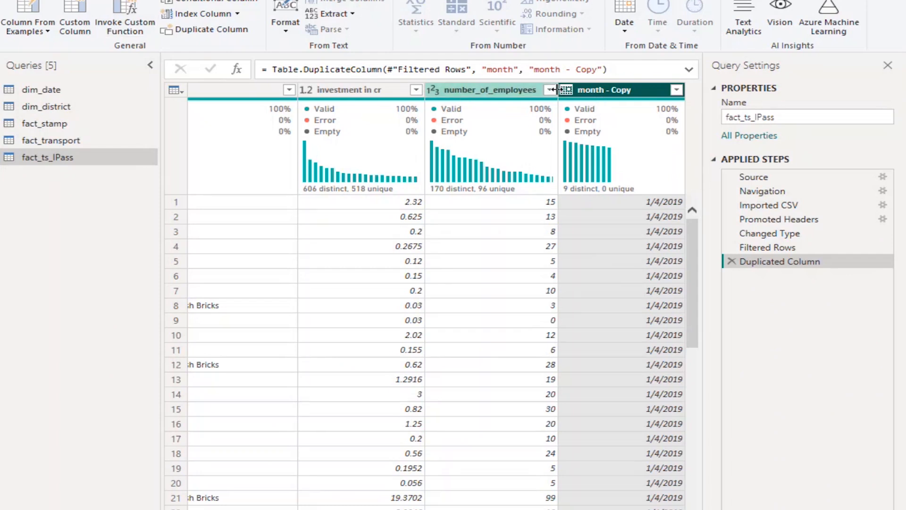
pyautogui.rightClick(601, 91)
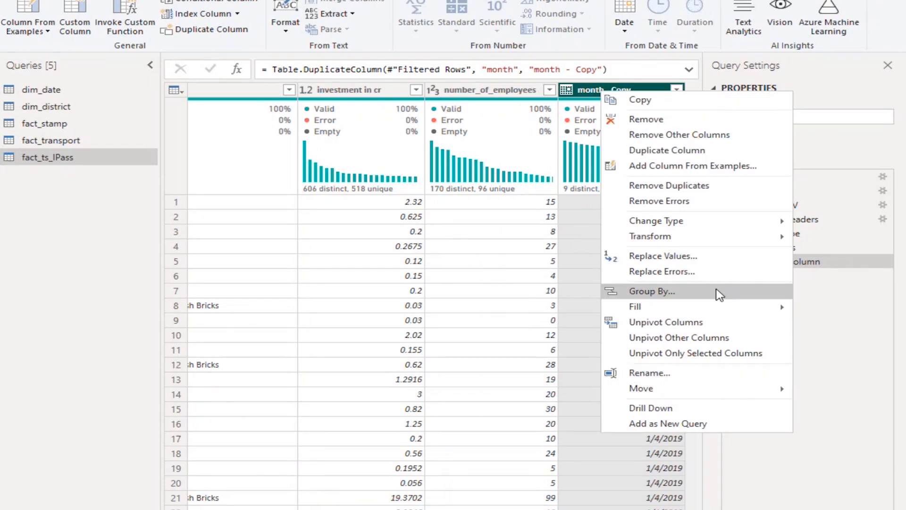
pyautogui.click(559, 5)
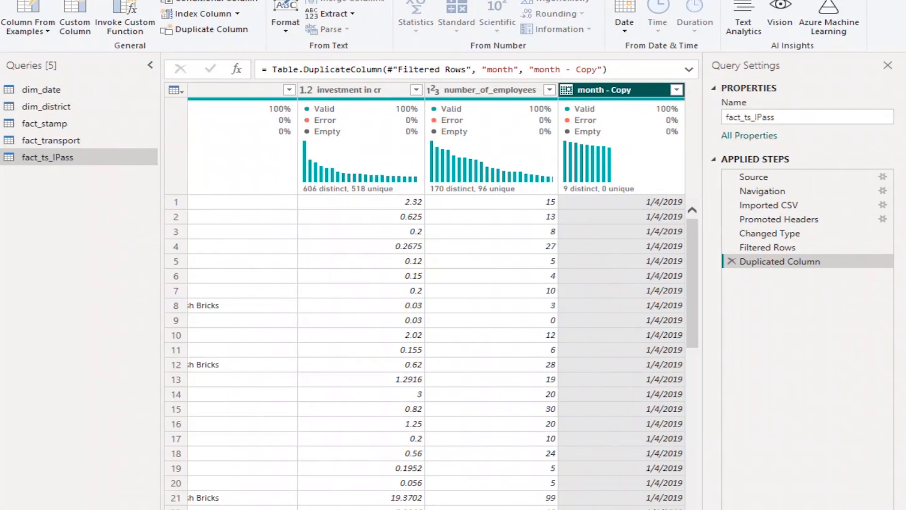
pyautogui.click(91, 0)
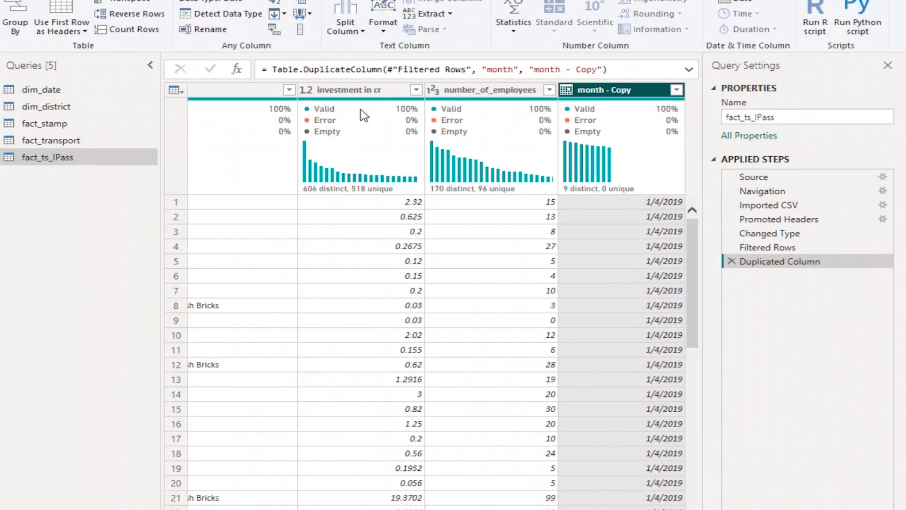
pyautogui.click(361, 33)
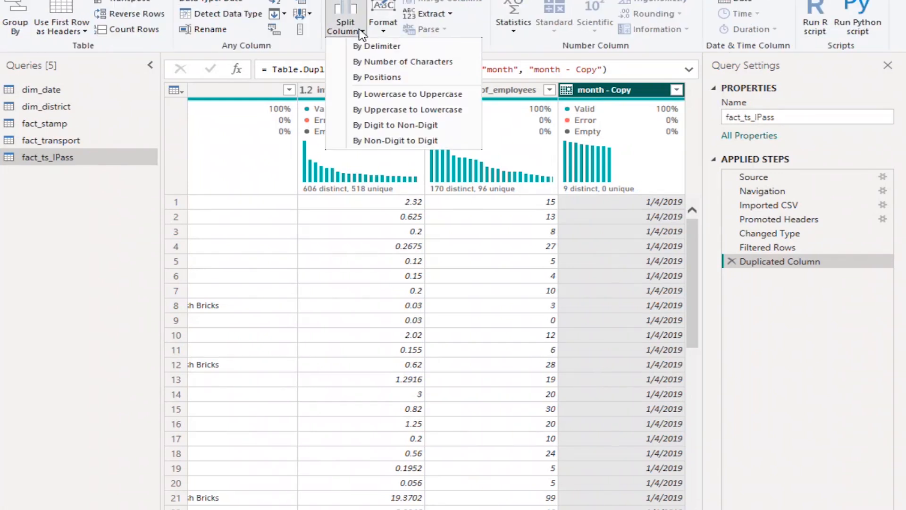
pyautogui.click(404, 52)
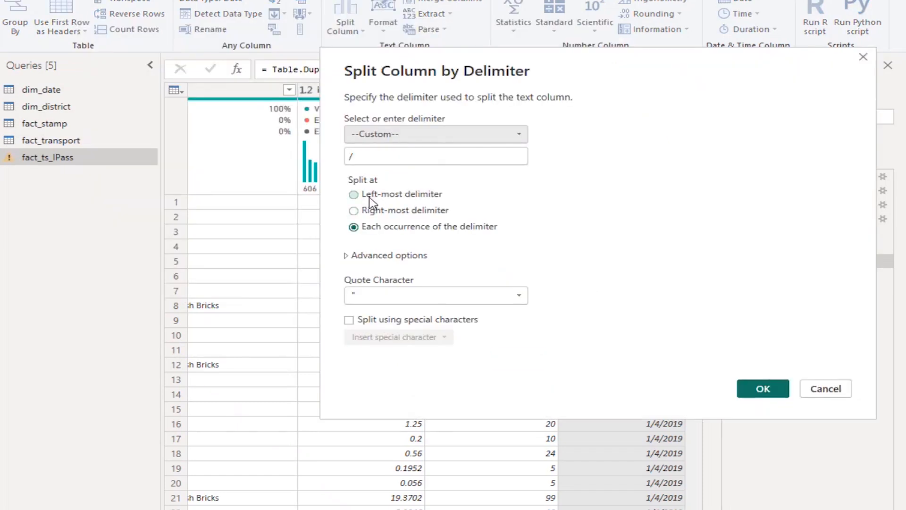
pyautogui.click(355, 195)
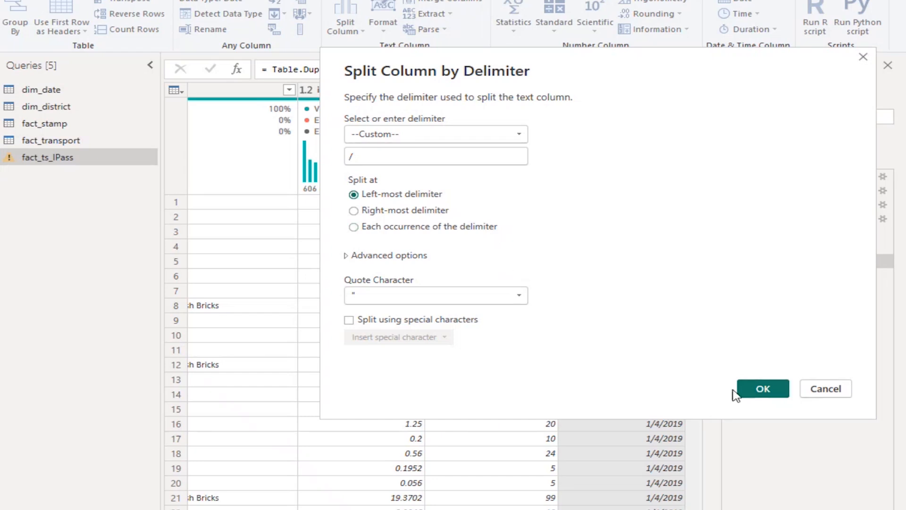
pyautogui.click(763, 389)
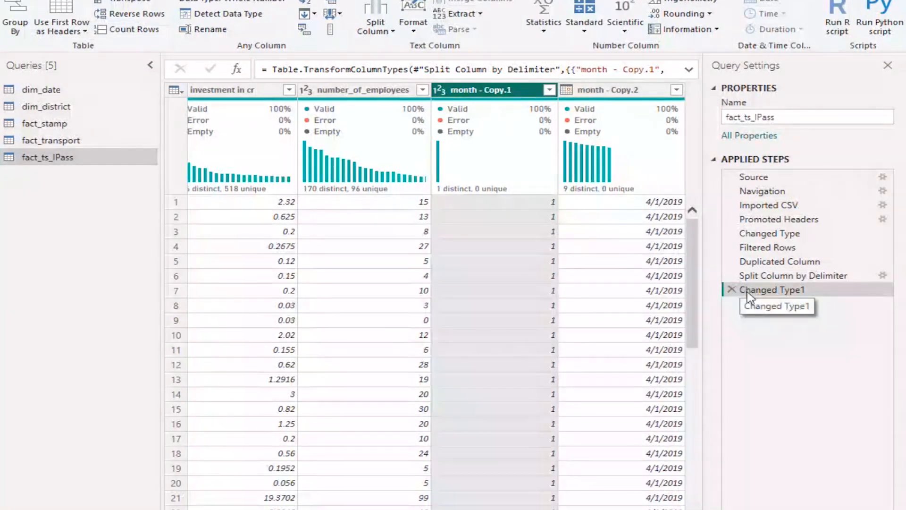
# Delete the automatic type change that follows the split and set the month - Copy.2 column's data type to Date
pyautogui.click(732, 290)
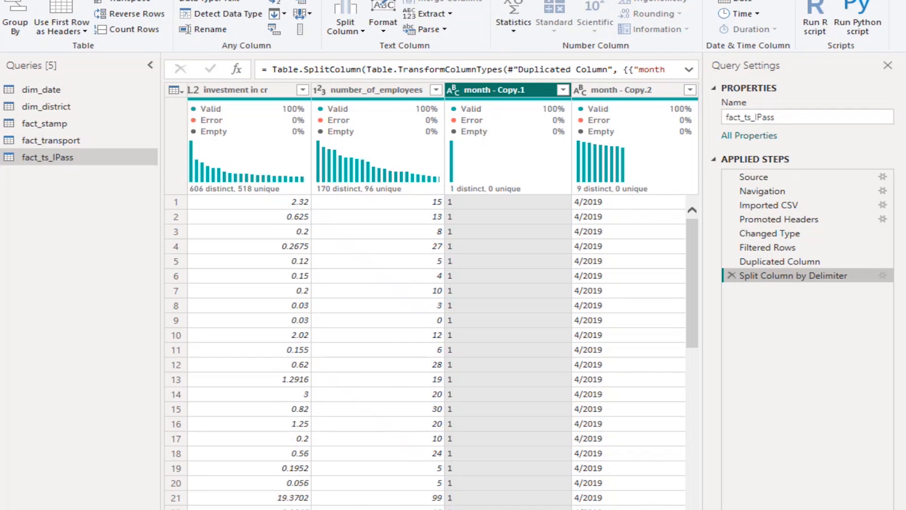
pyautogui.hscroll(1, 547, 495)
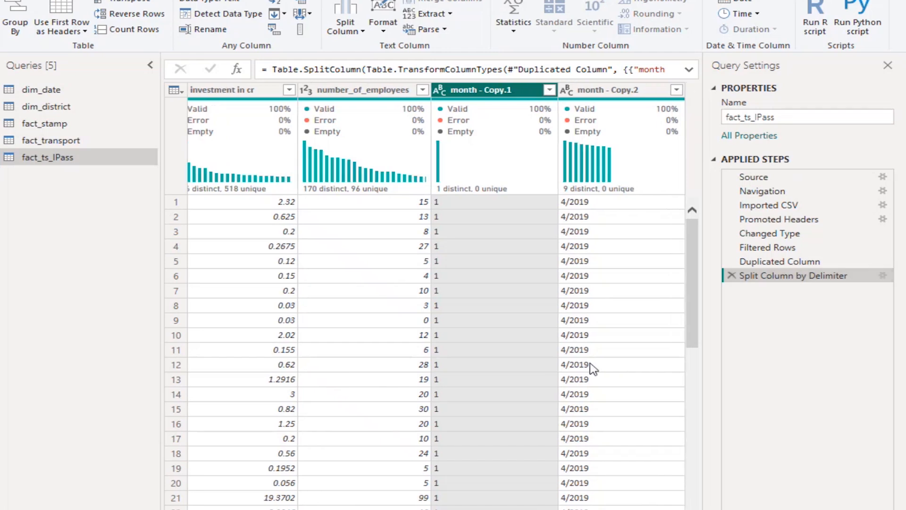
pyautogui.click(627, 93)
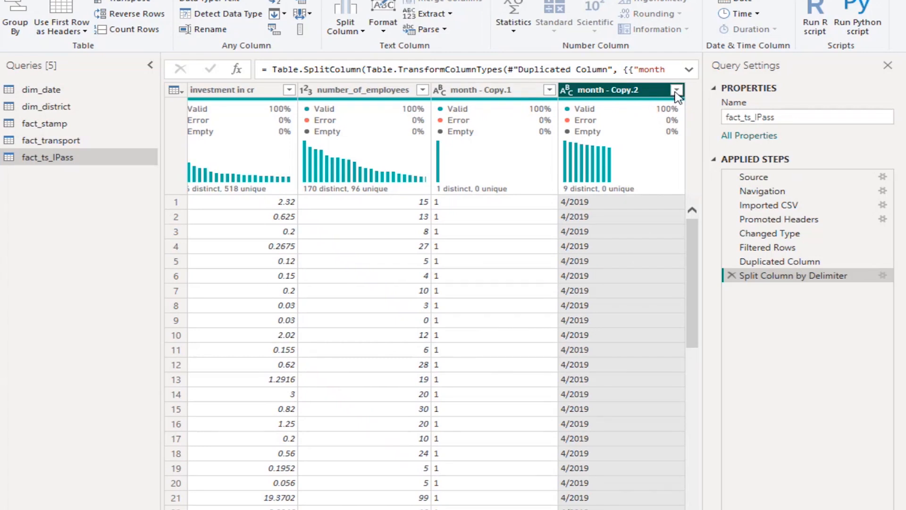
pyautogui.rightClick(645, 98)
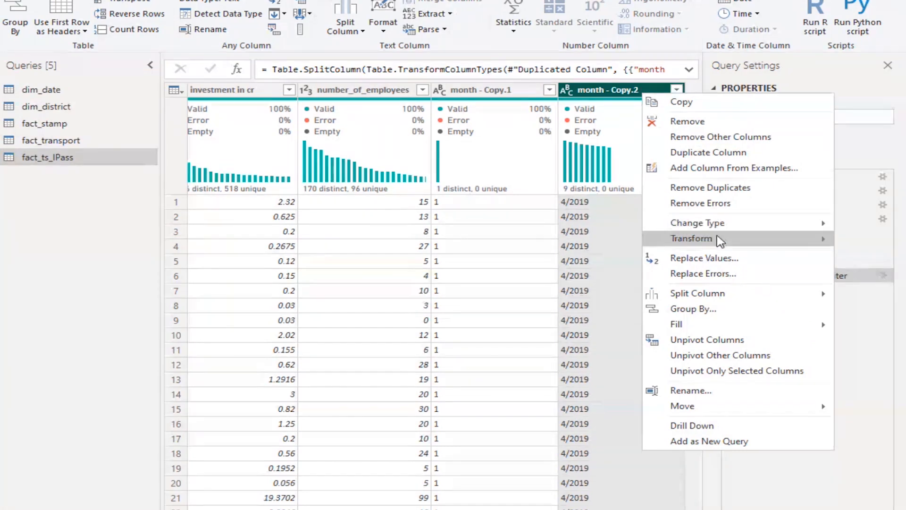
pyautogui.moveTo(720, 240)
pyautogui.moveTo(736, 226)
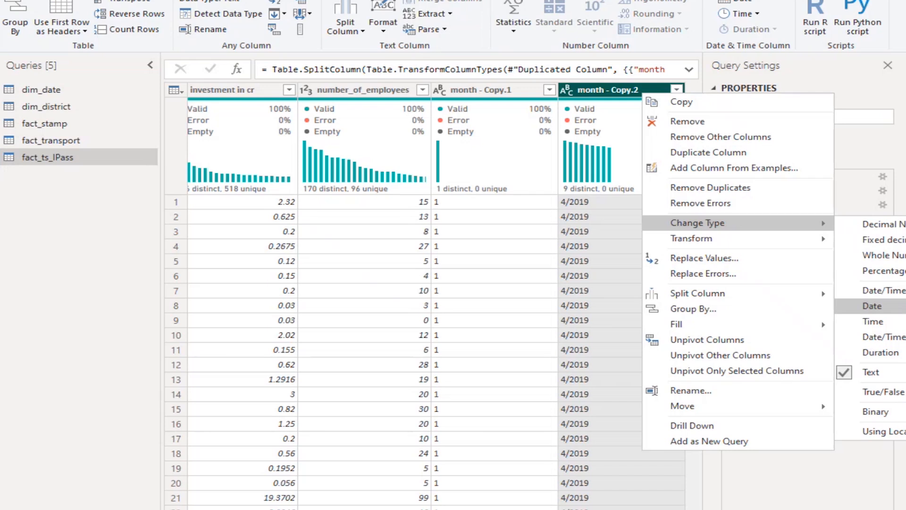
pyautogui.click(872, 306)
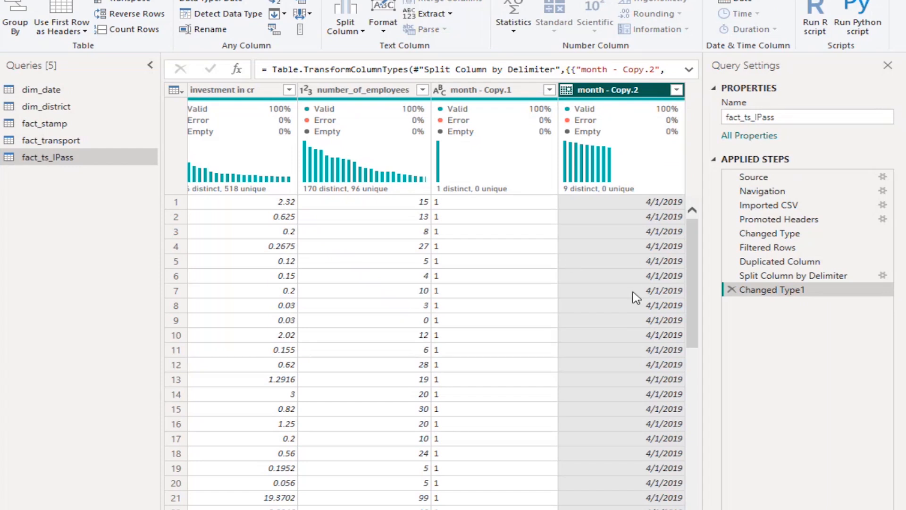
# Review the Split Column by Delimiter step's output and the type options for month - Copy.2, and return to the Changed Type1 step
pyautogui.click(488, 97)
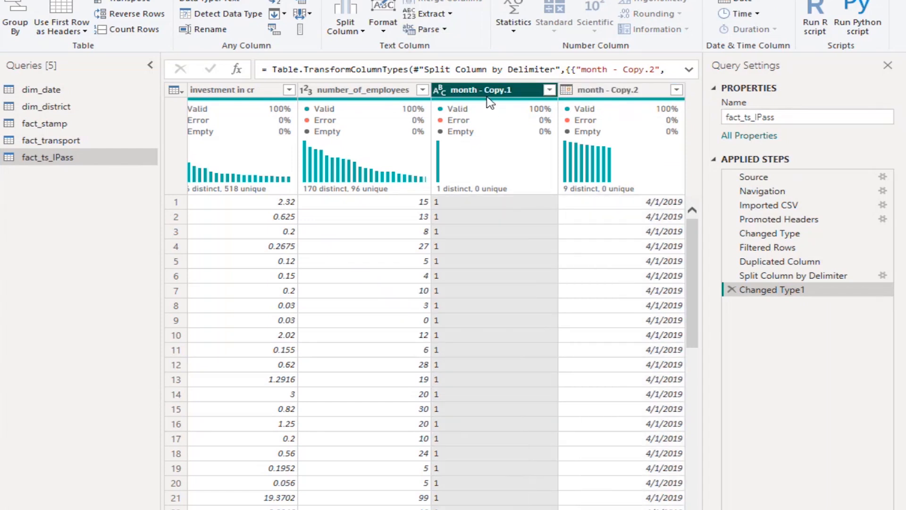
pyautogui.rightClick(488, 97)
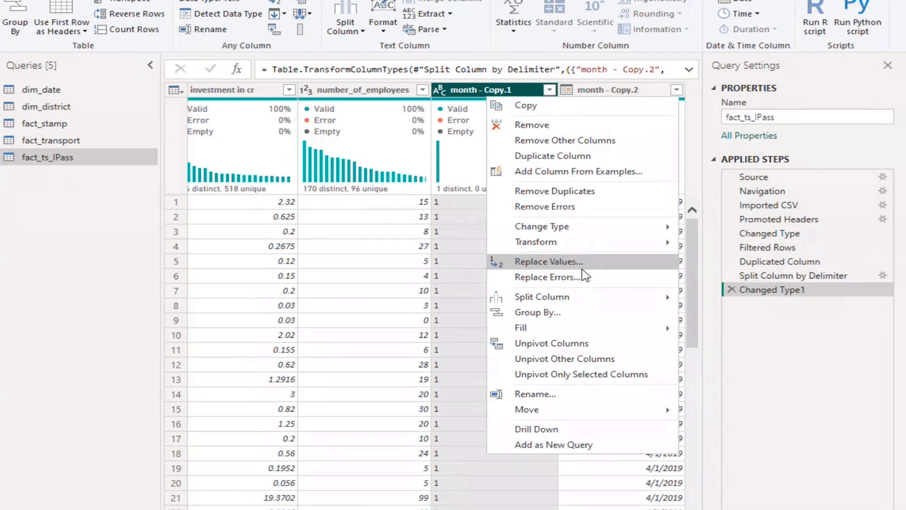
pyautogui.moveTo(572, 293)
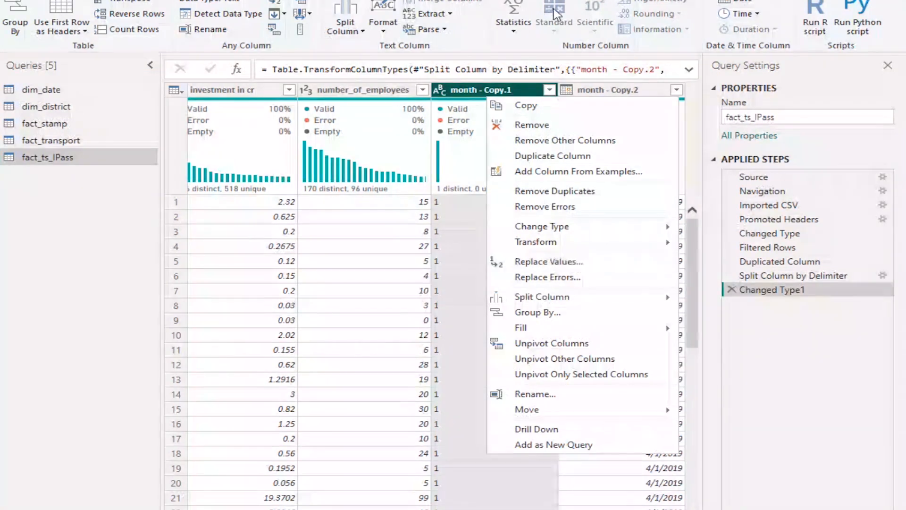
pyautogui.click(779, 352)
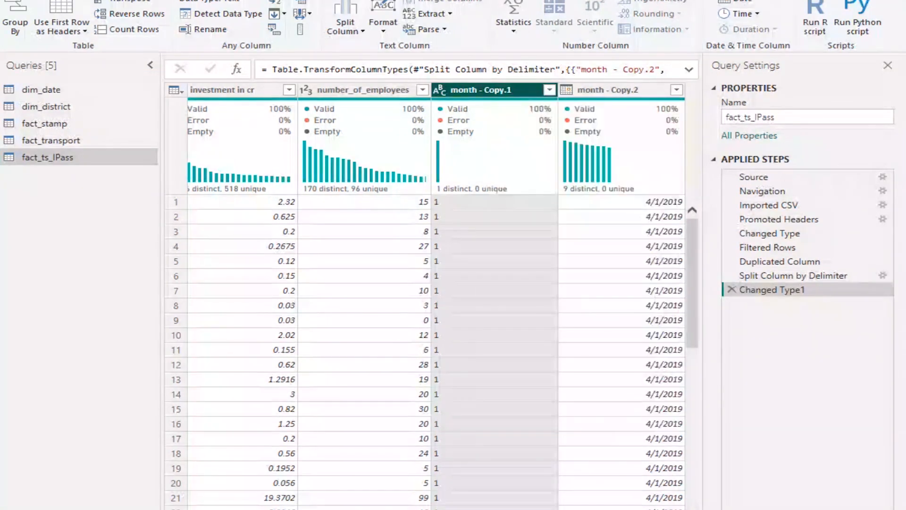
pyautogui.click(811, 278)
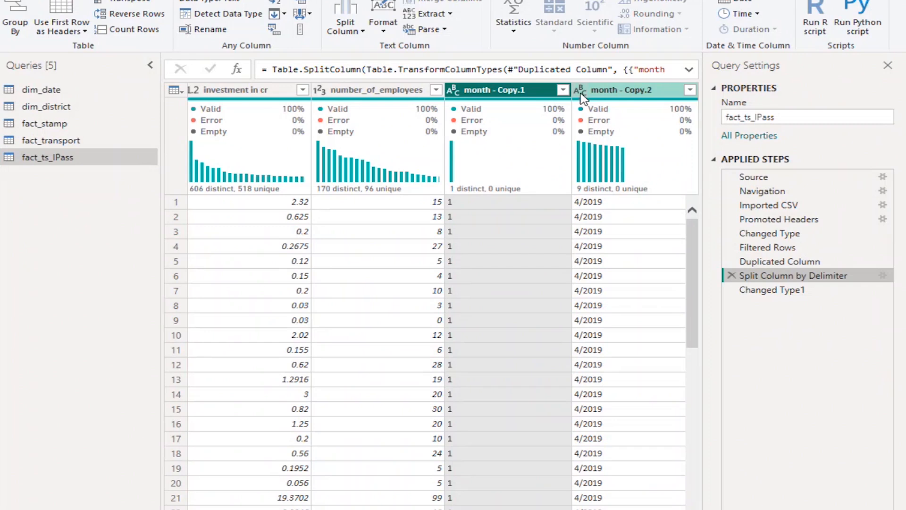
pyautogui.rightClick(632, 97)
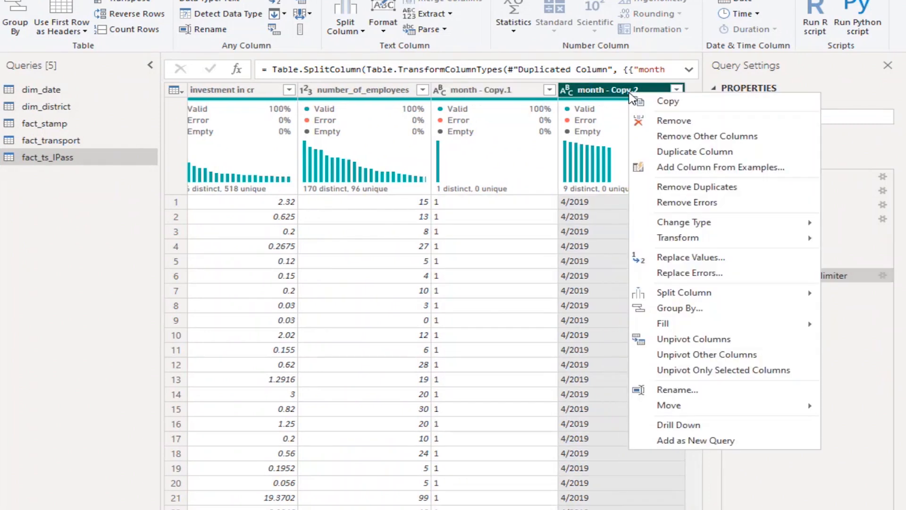
pyautogui.moveTo(684, 243)
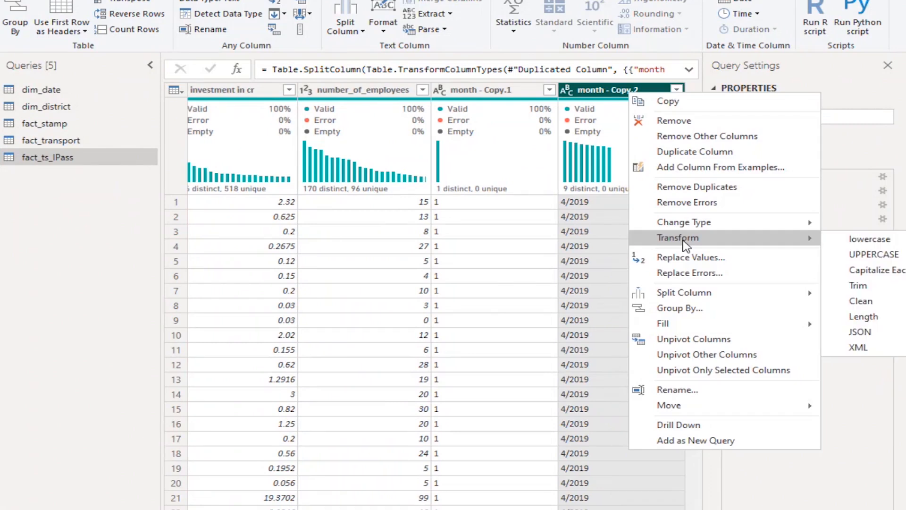
pyautogui.moveTo(704, 226)
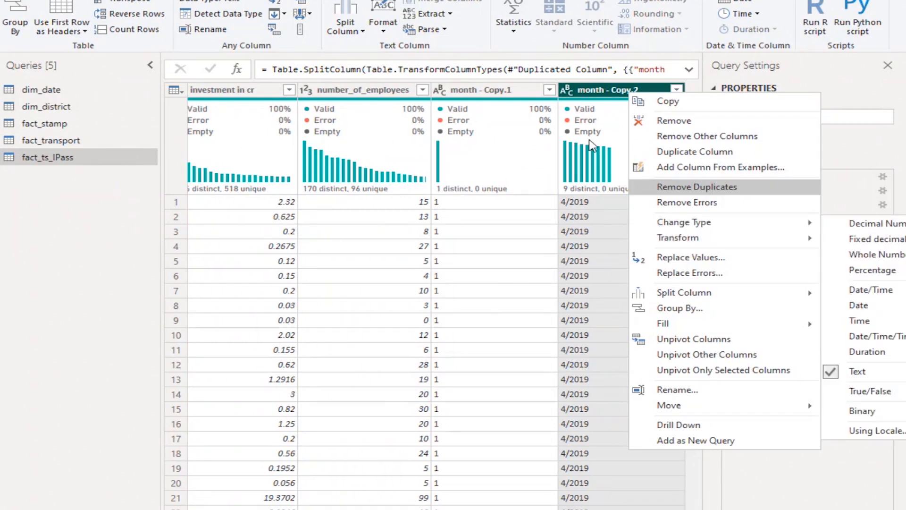
pyautogui.click(591, 147)
pyautogui.click(791, 290)
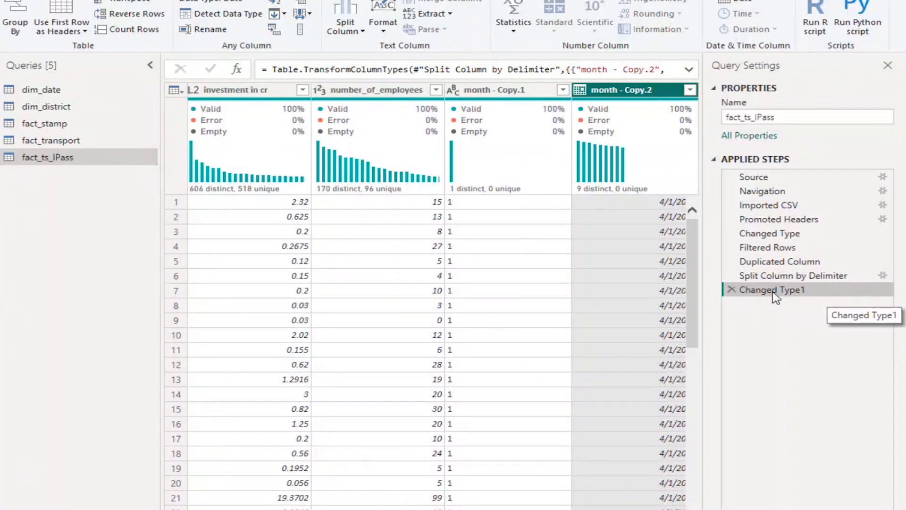
# Rename the Changed Type1 applied step as "new month column"
pyautogui.rightClick(774, 292)
pyautogui.click(834, 326)
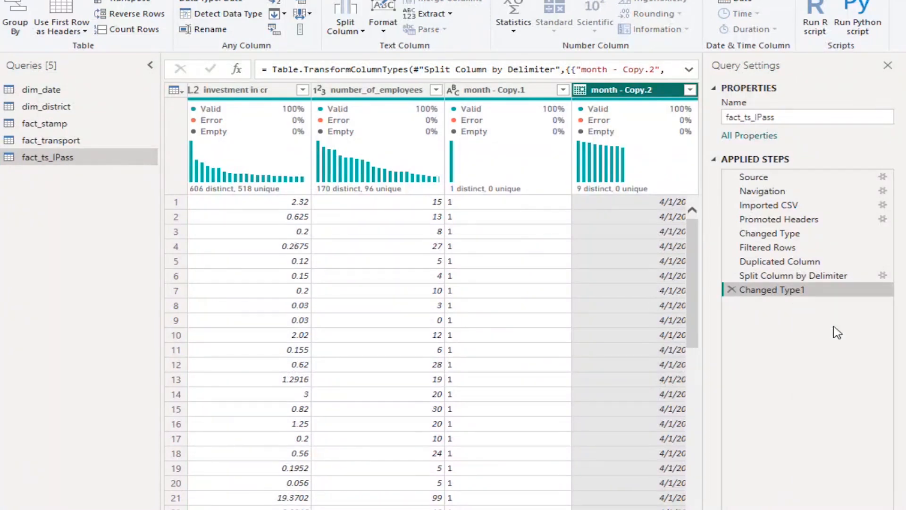
pyautogui.write('new mo')
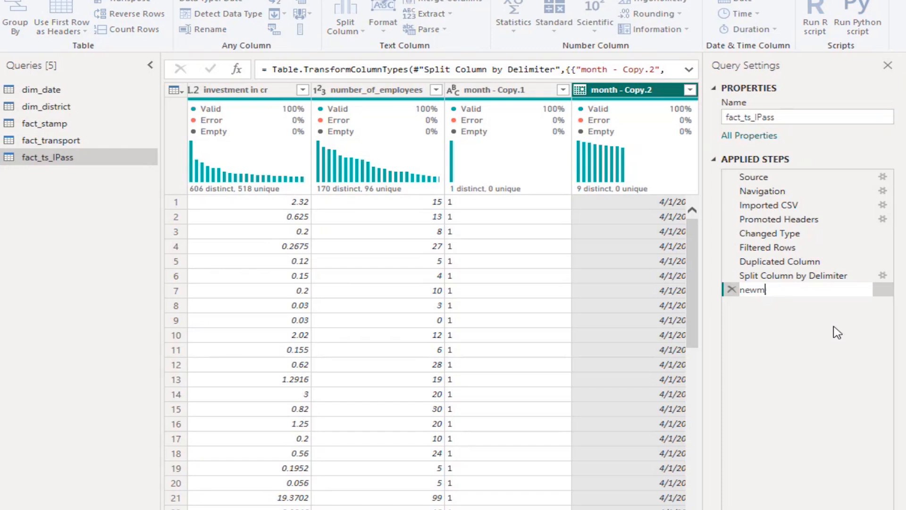
pyautogui.press('BackSpace')
pyautogui.press('BackSpace')
pyautogui.write('month column')
pyautogui.press('Return')
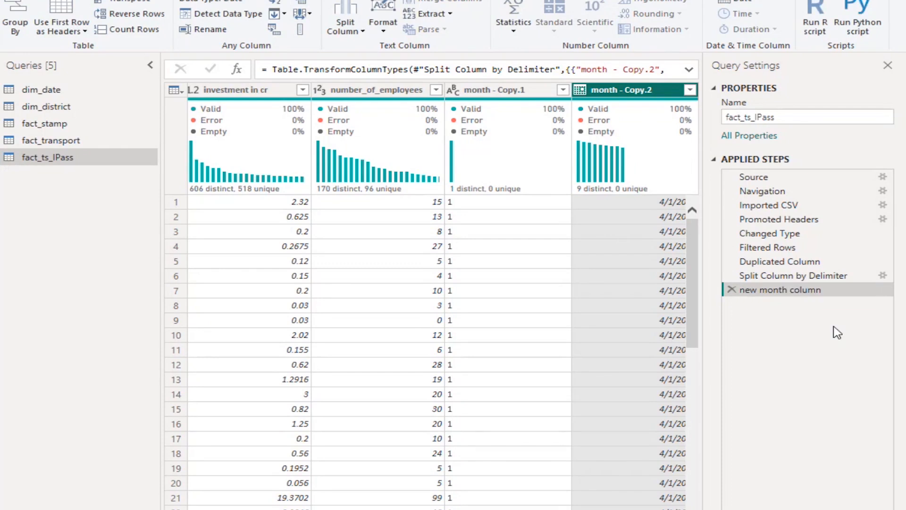
# Remove the month - Copy.1 column from the fact_ts_IPass table
pyautogui.click(483, 92)
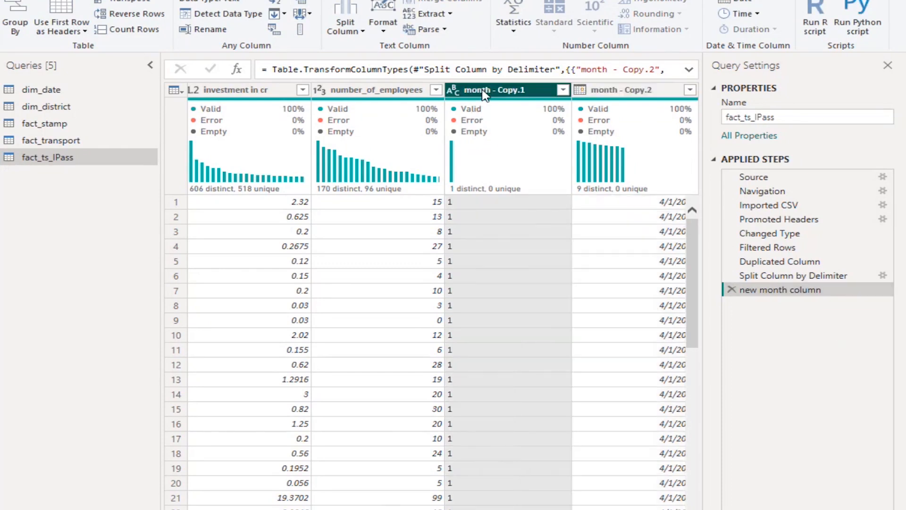
pyautogui.rightClick(483, 92)
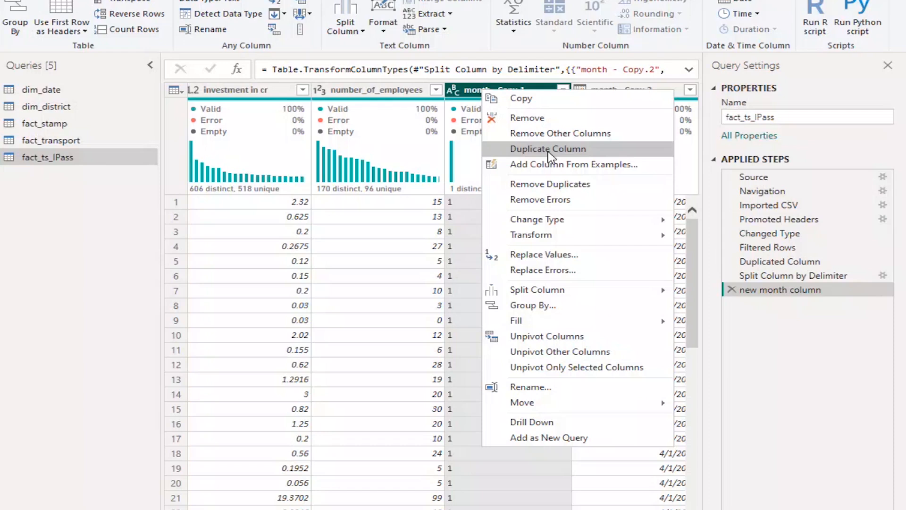
pyautogui.click(582, 119)
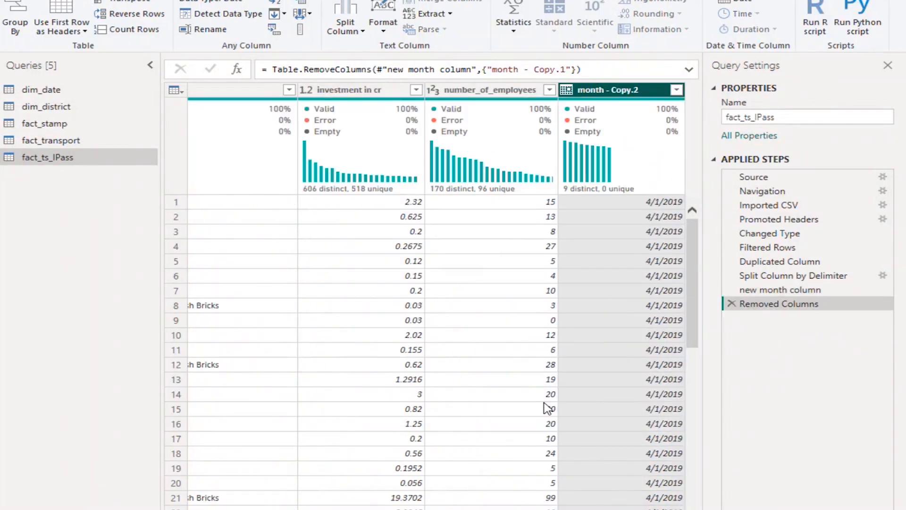
pyautogui.hscroll(-9, 437, 302)
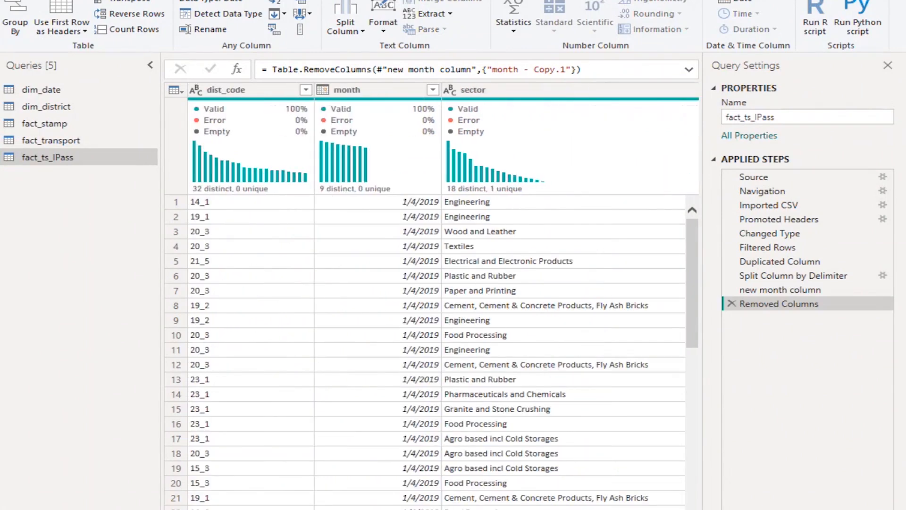
pyautogui.hscroll(1, 437, 302)
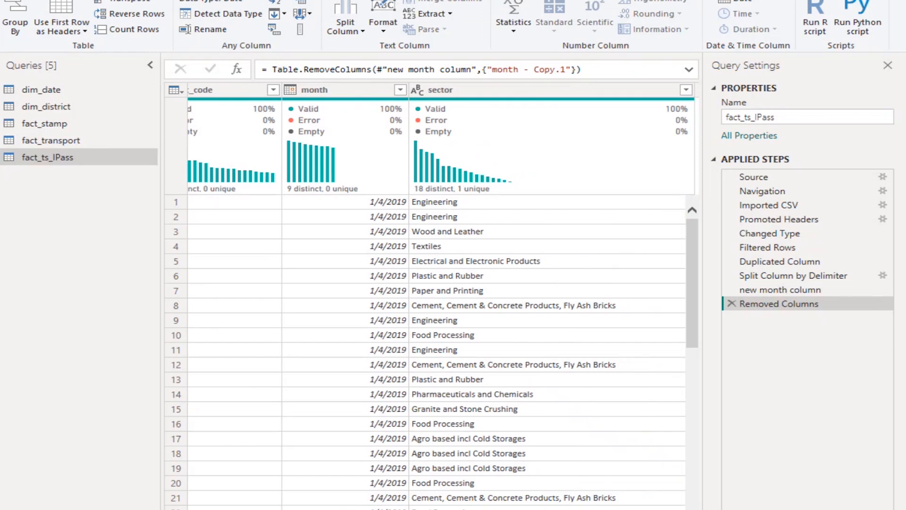
pyautogui.hscroll(10, 437, 302)
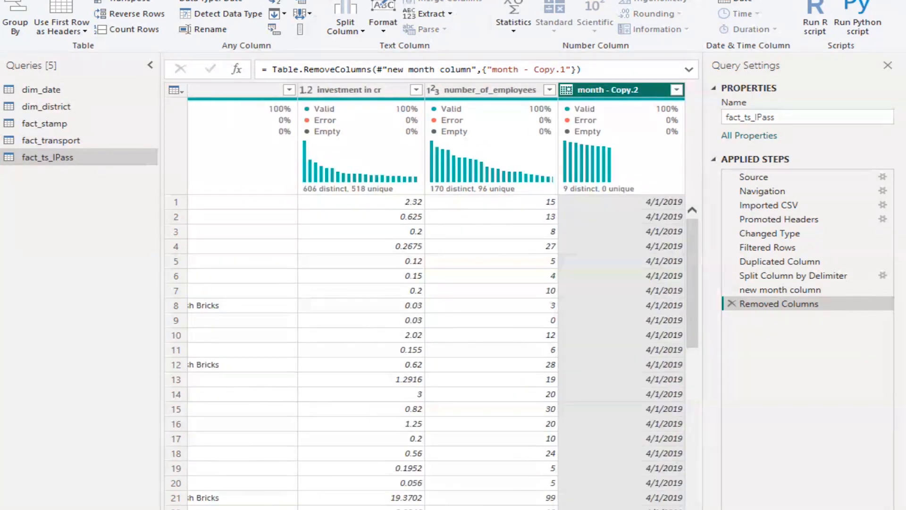
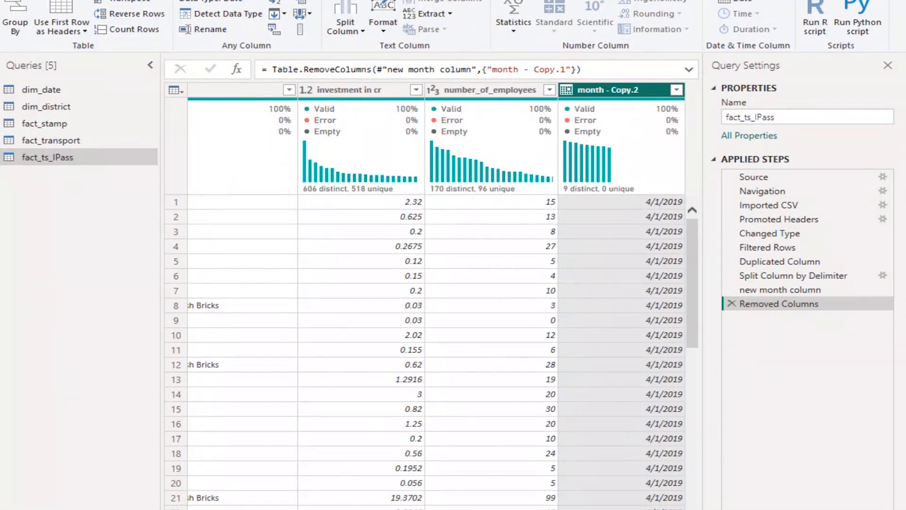
# Compare the dates in the month and month - Copy.2 columns using their filter lists, keeping all values selected
pyautogui.moveTo(628, 509); pyautogui.dragTo(406, 509)
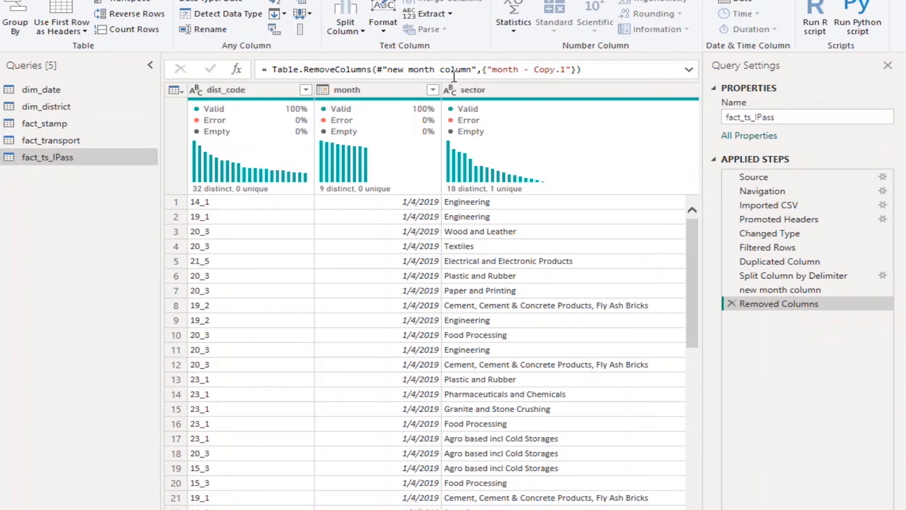
pyautogui.click(391, 94)
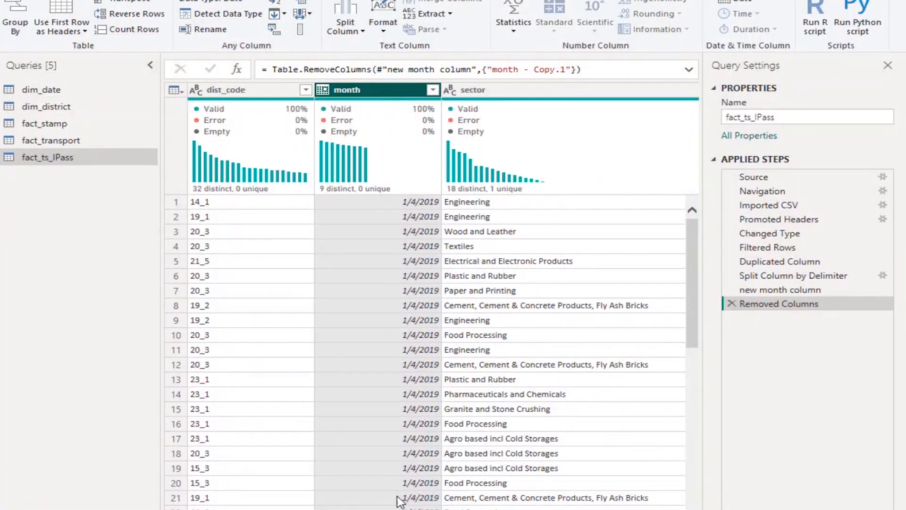
pyautogui.hscroll(5, 425, 302)
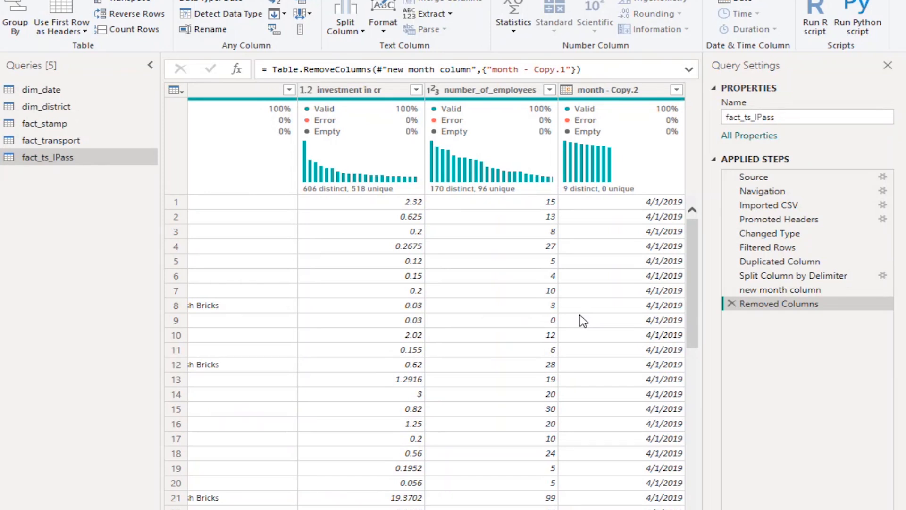
pyautogui.click(677, 90)
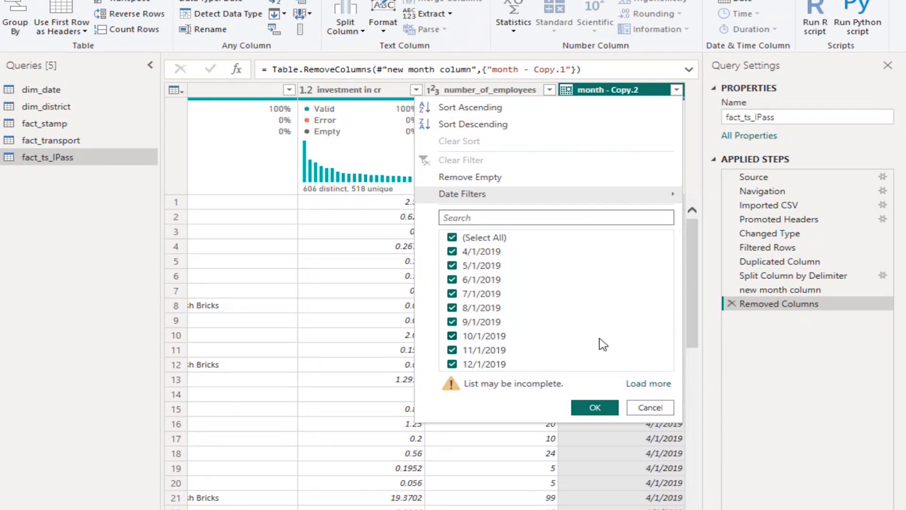
pyautogui.click(594, 408)
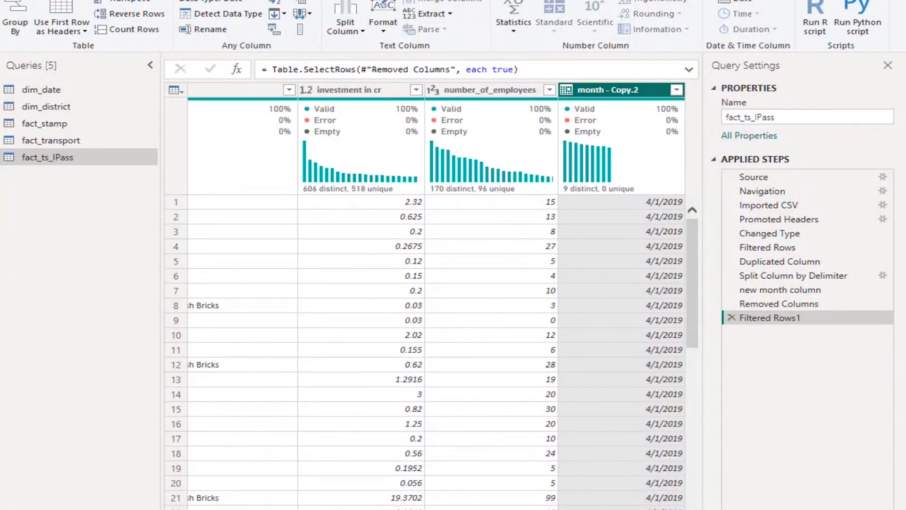
pyautogui.hscroll(-10, 432, 302)
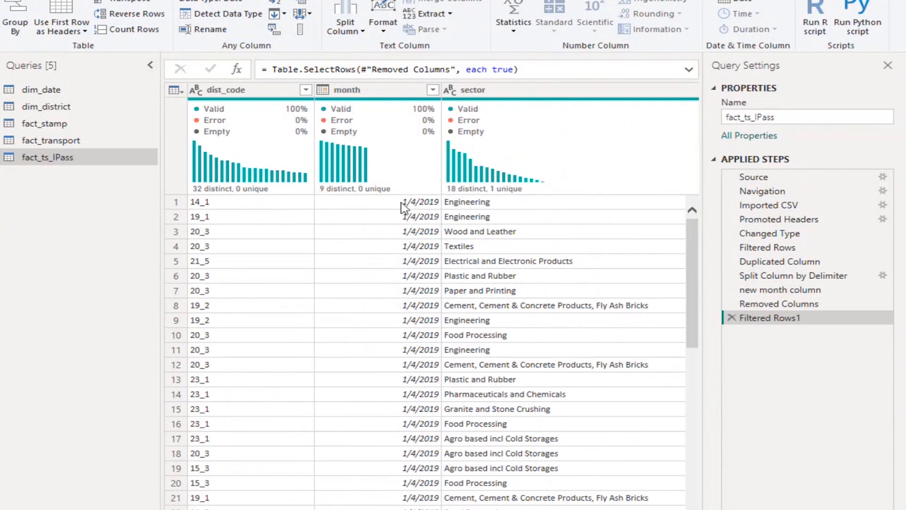
pyautogui.click(433, 91)
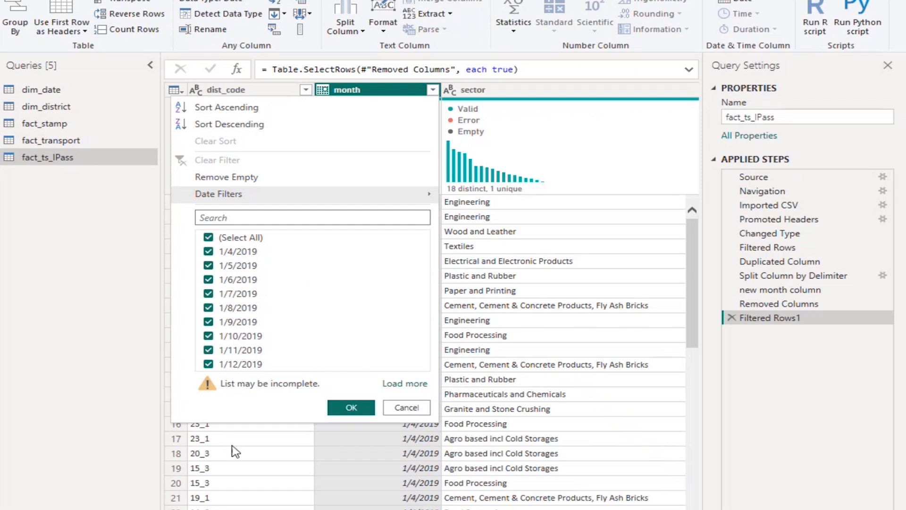
pyautogui.click(349, 408)
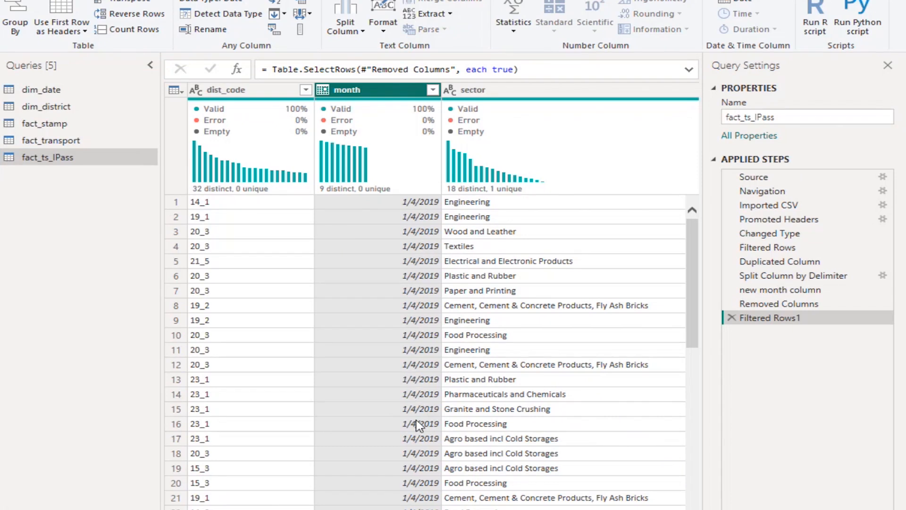
# Examine the month column's values down the fact_ts_IPass rows and compare them with month - Copy.2
pyautogui.scroll(-1, 415, 471)
pyautogui.scroll(-5, 414, 471)
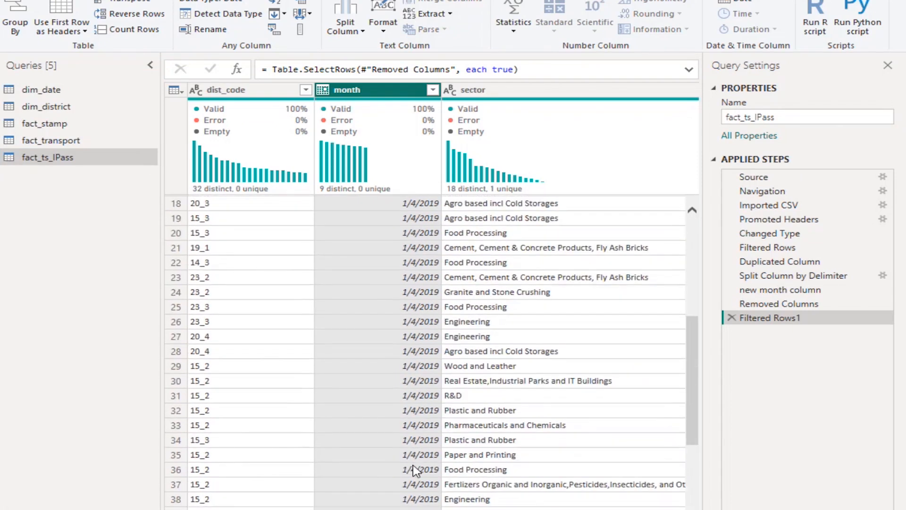
pyautogui.scroll(-3, 414, 471)
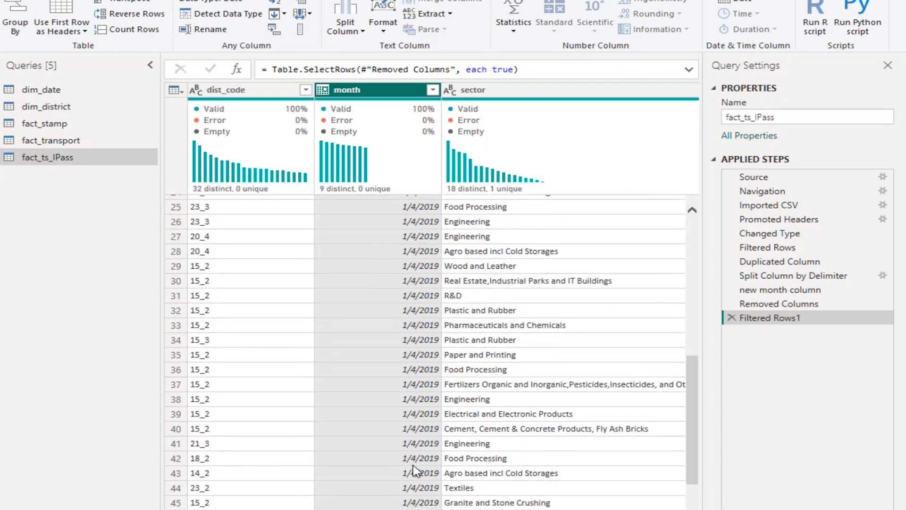
pyautogui.scroll(8, 415, 471)
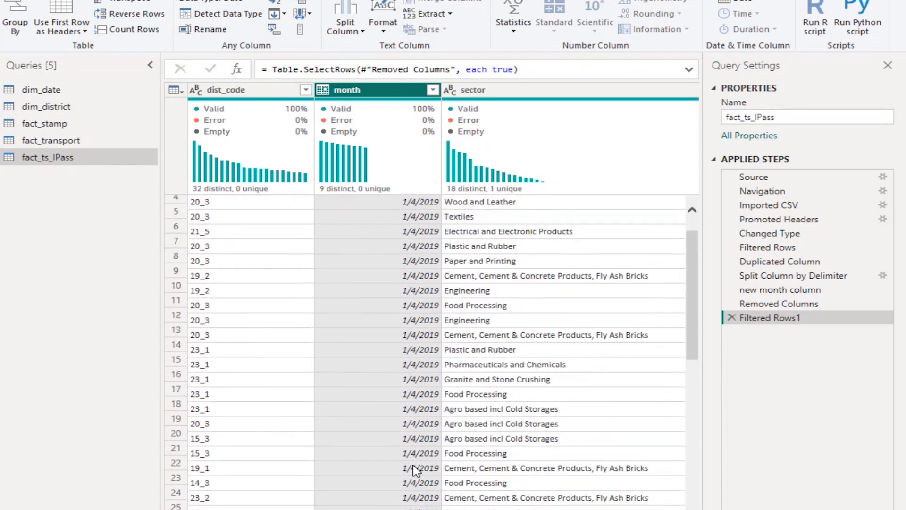
pyautogui.scroll(-2, 421, 276)
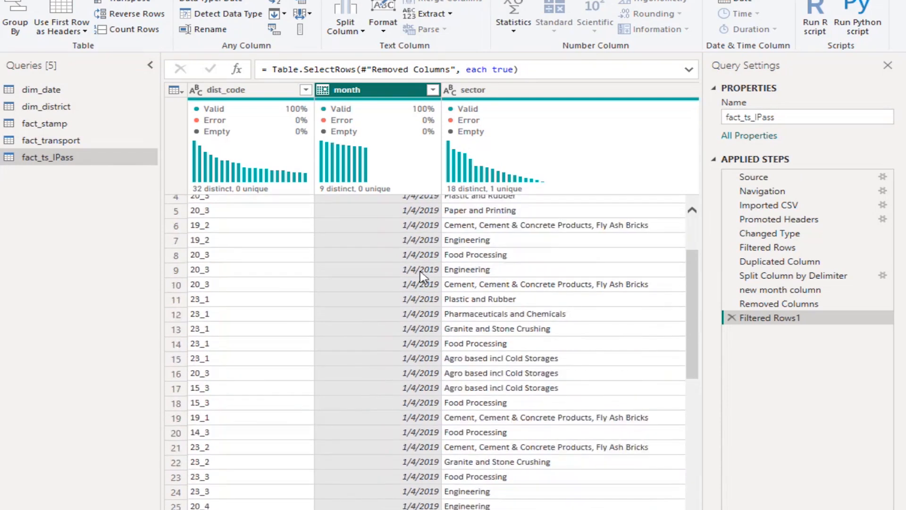
pyautogui.scroll(-9, 421, 275)
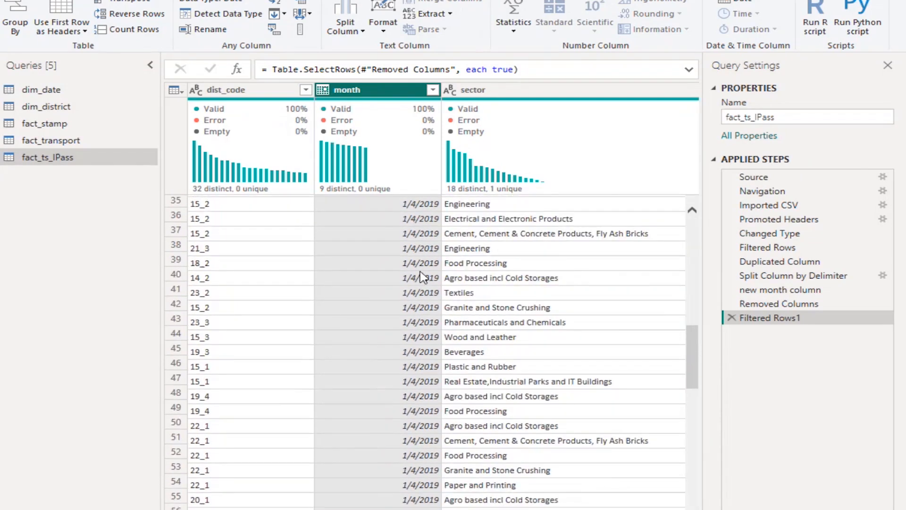
pyautogui.scroll(8, 422, 275)
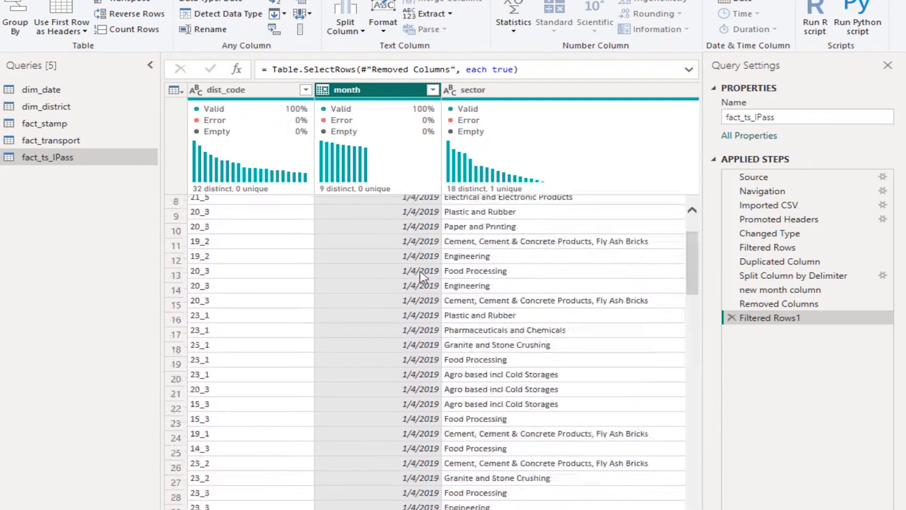
pyautogui.scroll(3, 421, 276)
pyautogui.hscroll(5, 421, 275)
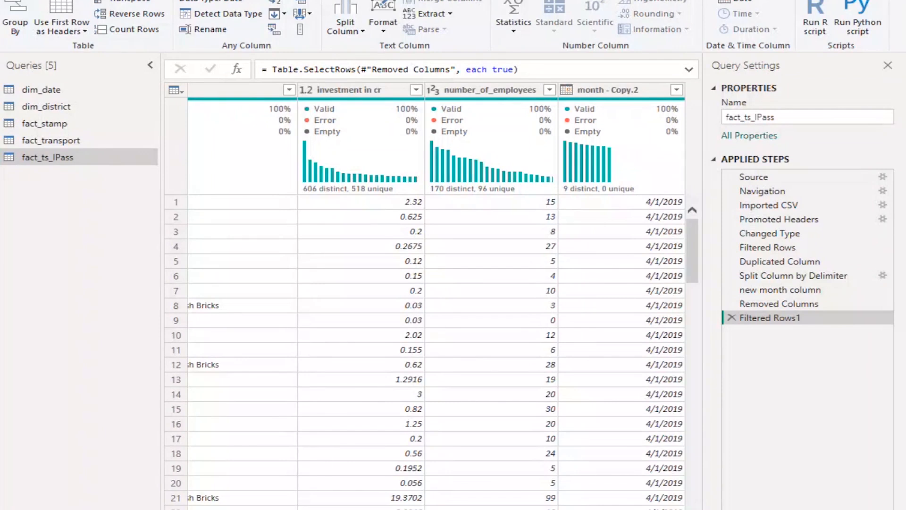
# Remove the original month column from the fact_ts_IPass table
pyautogui.hscroll(-5, 421, 275)
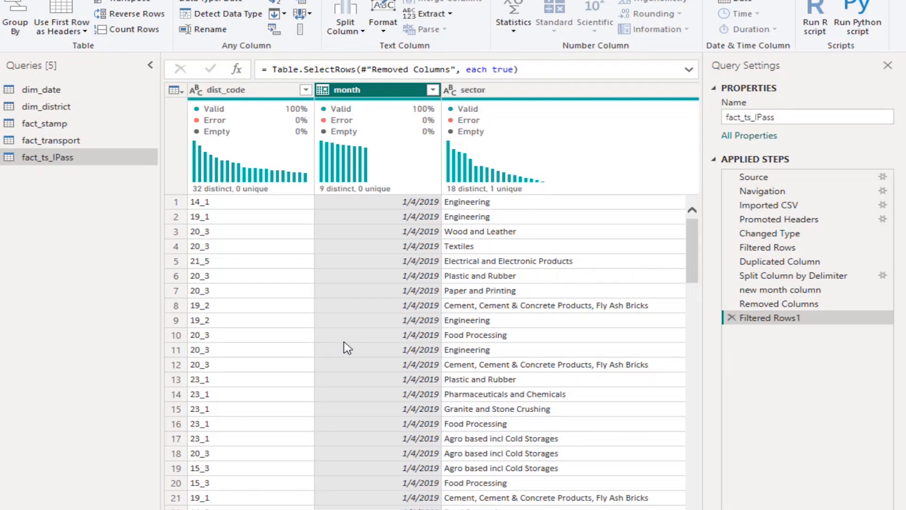
pyautogui.rightClick(377, 93)
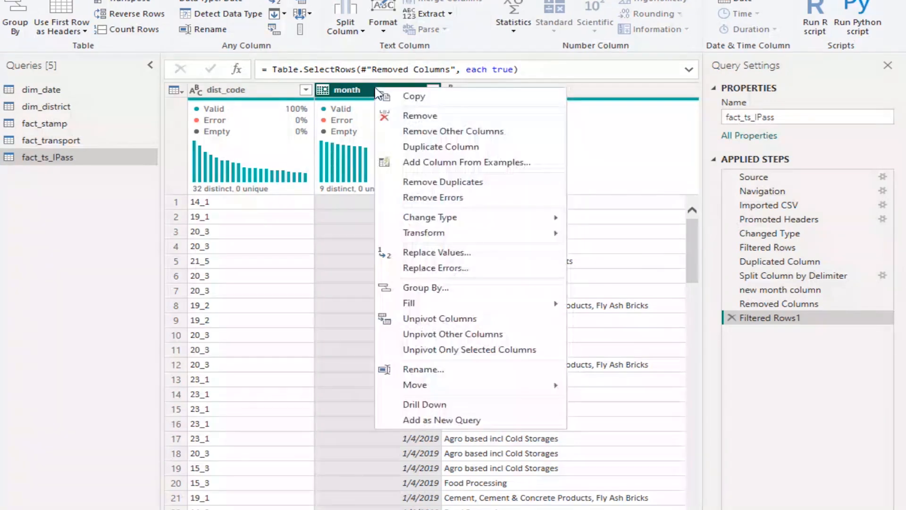
pyautogui.click(424, 117)
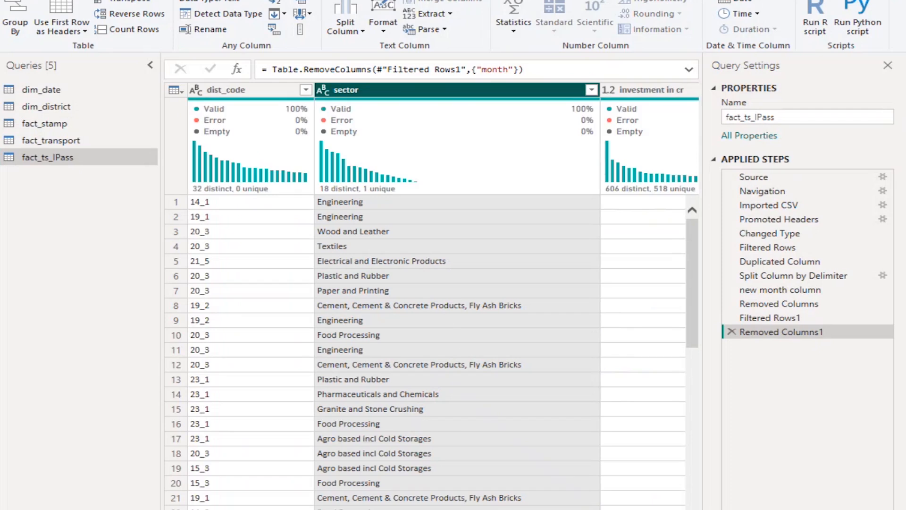
# Rename the month - Copy.2 column as "month"
pyautogui.hscroll(5, 642, 162)
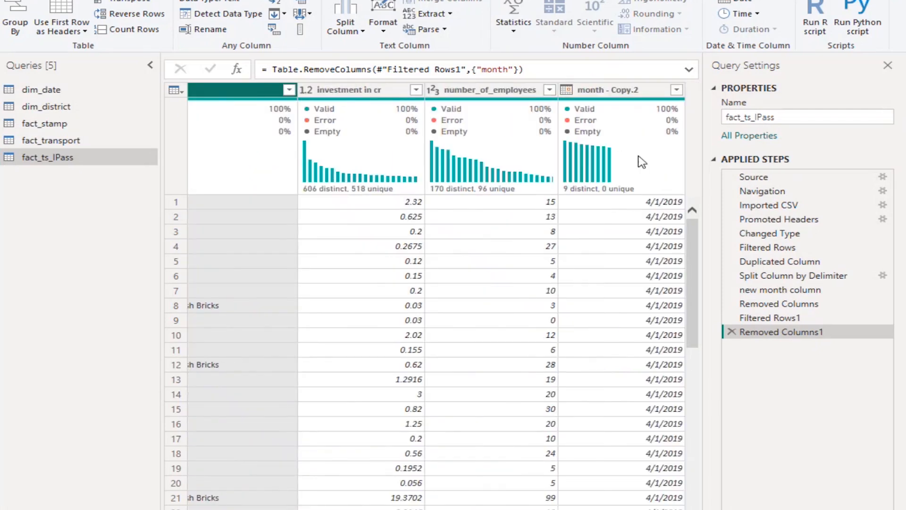
pyautogui.click(598, 93)
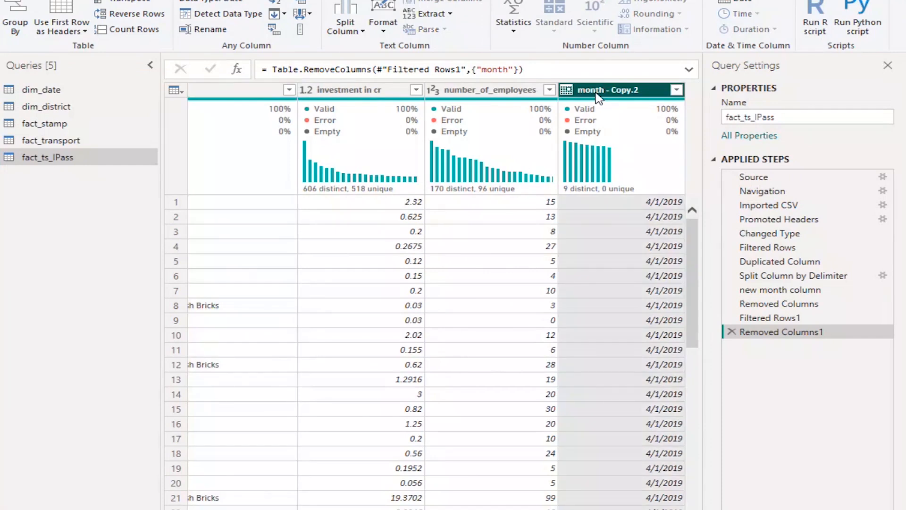
pyautogui.rightClick(598, 94)
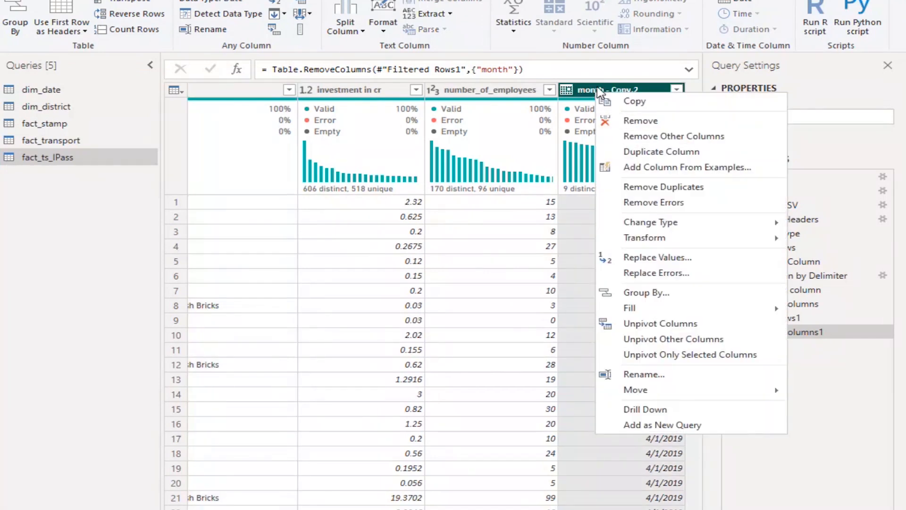
pyautogui.click(600, 91)
pyautogui.doubleClick(598, 91)
pyautogui.write('month')
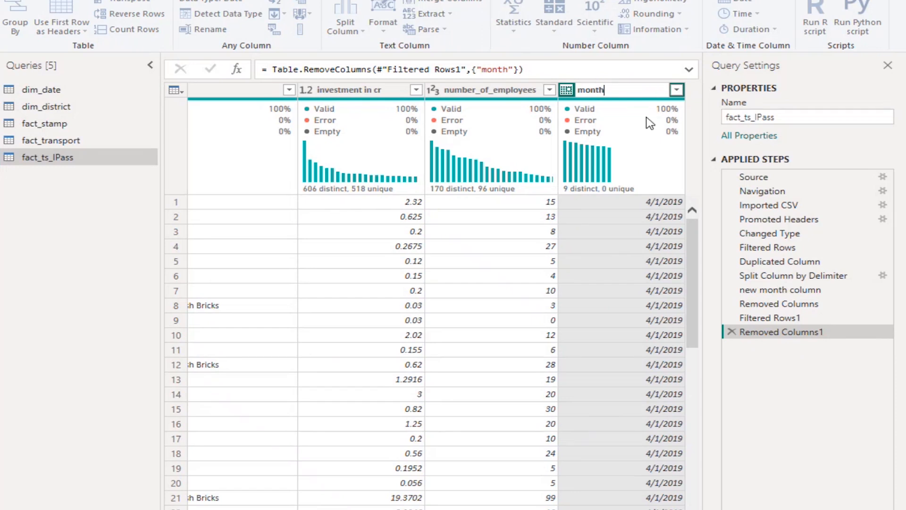
pyautogui.press('Return')
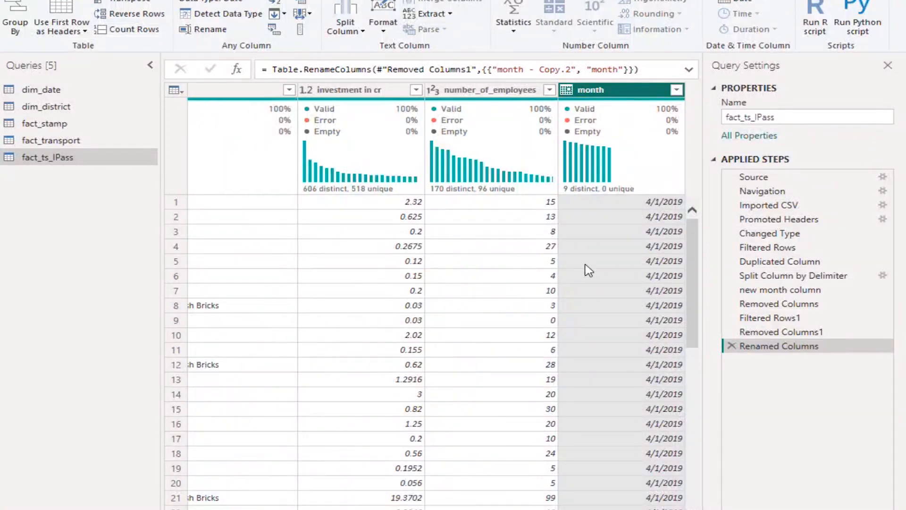
# Try to rename the Renamed Columns applied step as "new month column"
pyautogui.rightClick(787, 352)
pyautogui.click(798, 375)
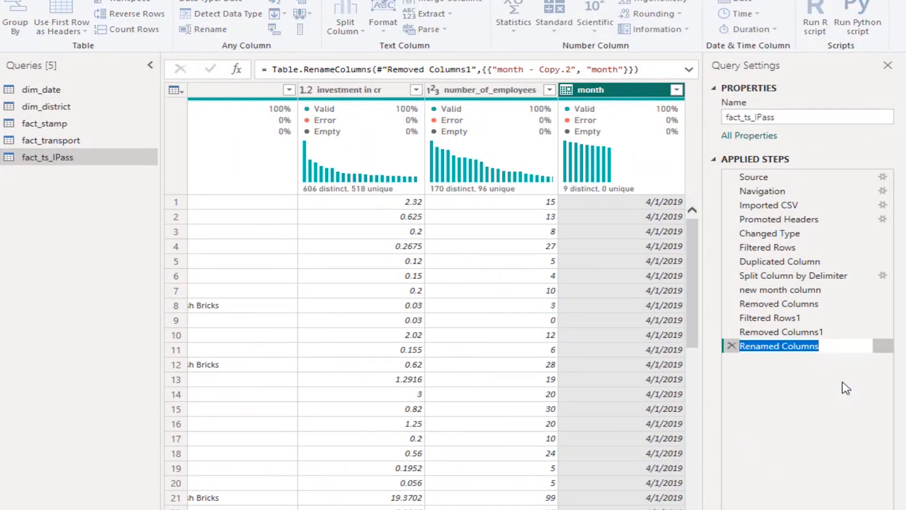
pyautogui.write('new m')
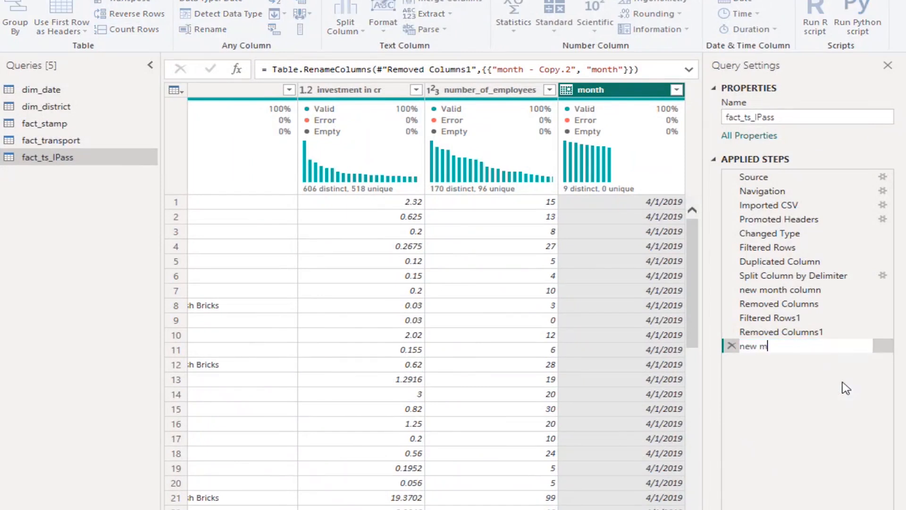
pyautogui.write('onth column')
pyautogui.press('Return')
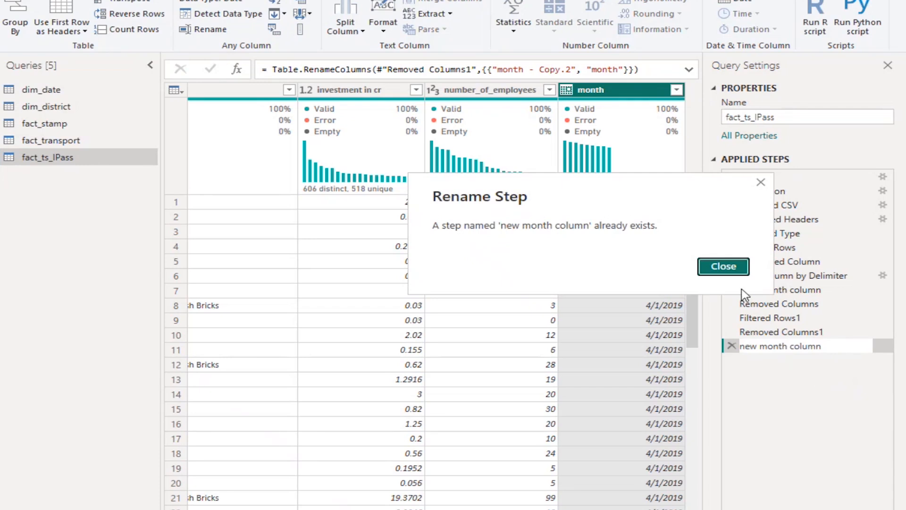
pyautogui.click(736, 274)
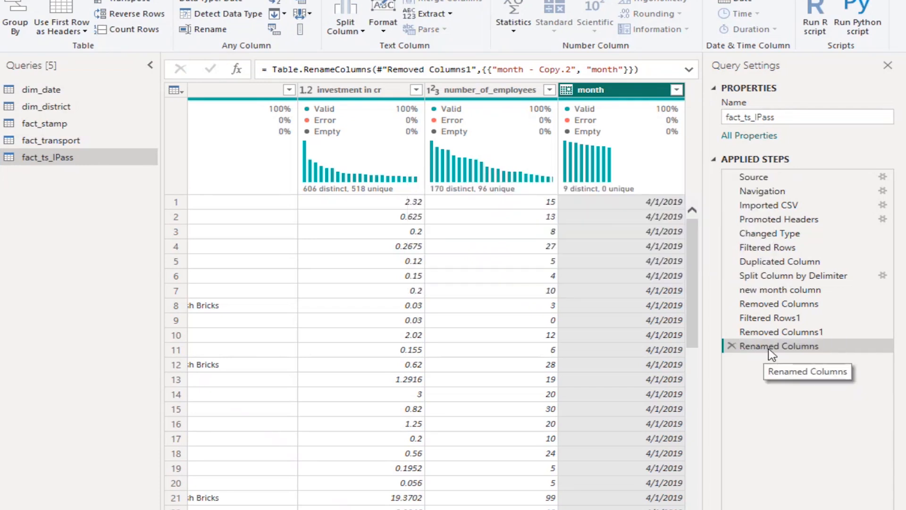
# Rename the Renamed Columns applied step as "month column for FY"
pyautogui.rightClick(770, 353)
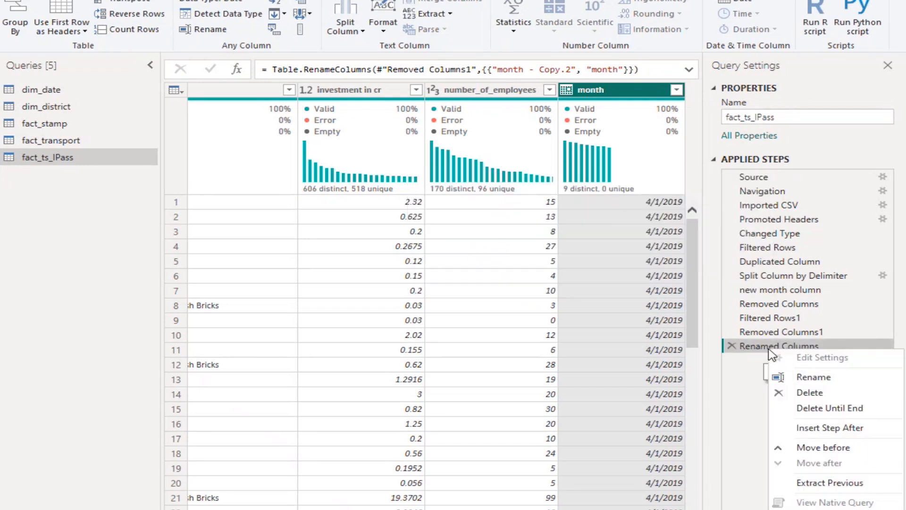
pyautogui.click(823, 381)
pyautogui.write('month column')
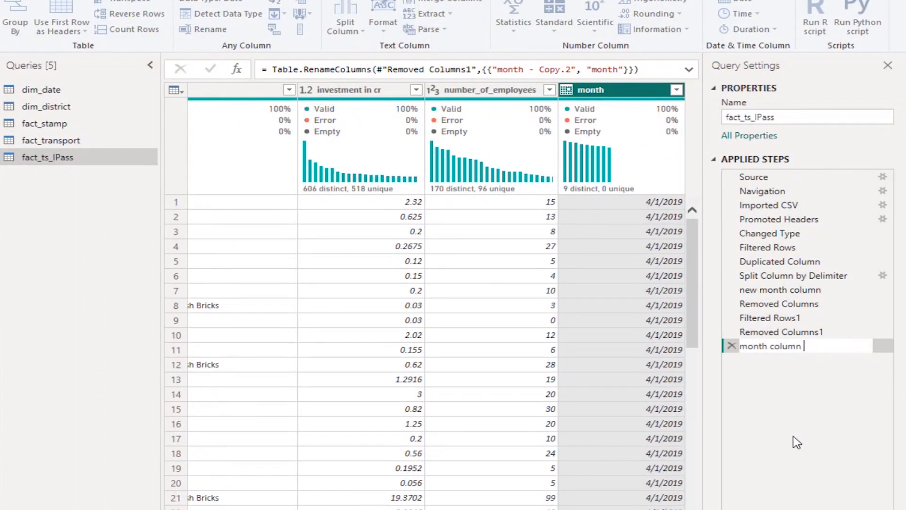
pyautogui.write(' for fY')
pyautogui.press('Return')
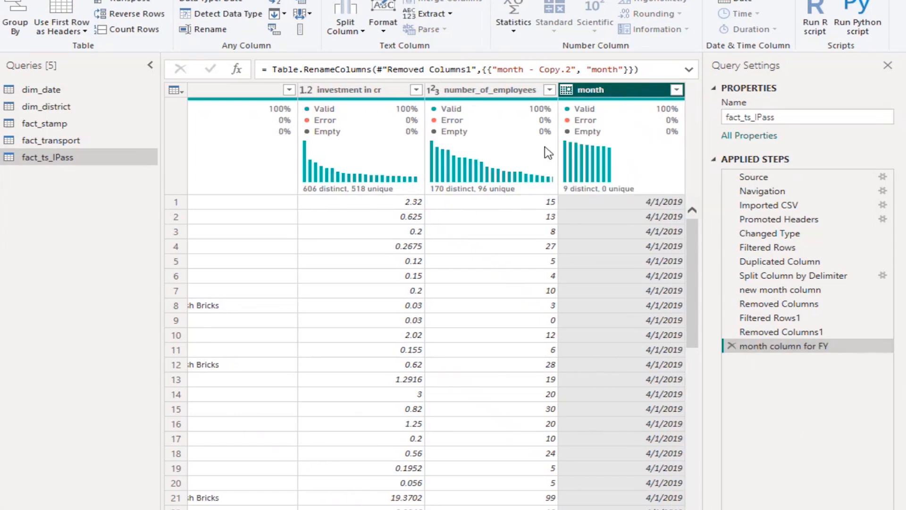
# Add a column with the name of the month extracted from the month column's dates, and select the new column
pyautogui.click(165, 1)
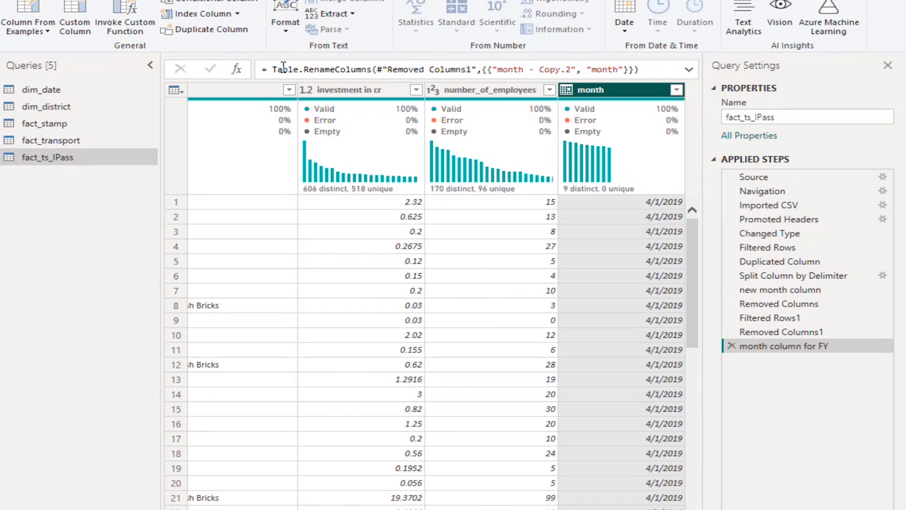
pyautogui.click(626, 37)
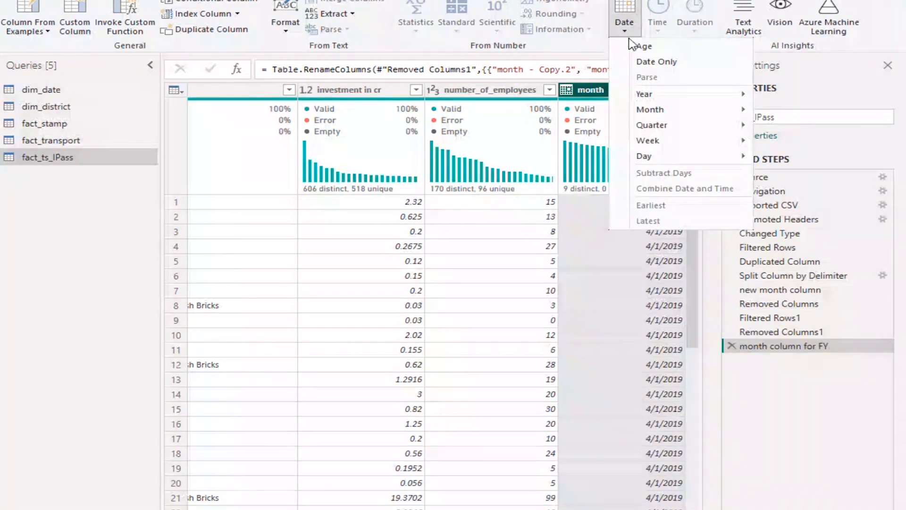
pyautogui.moveTo(689, 110)
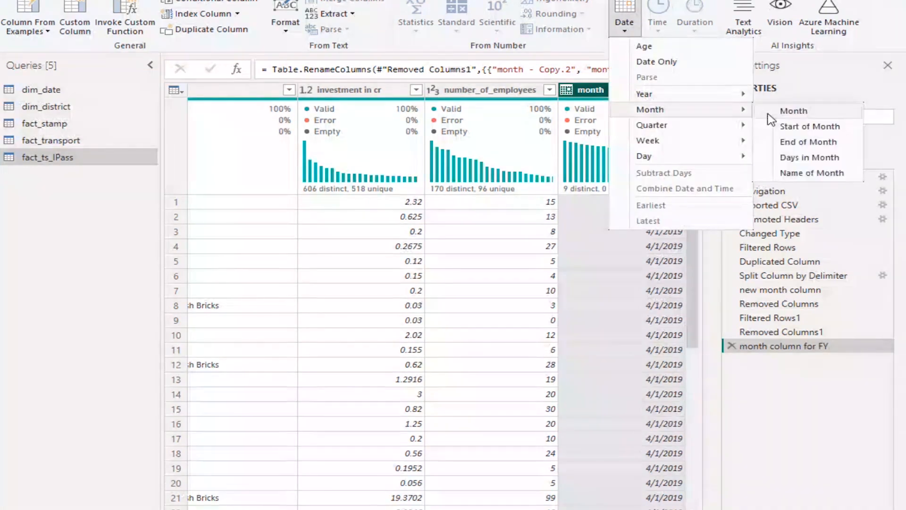
pyautogui.click(827, 175)
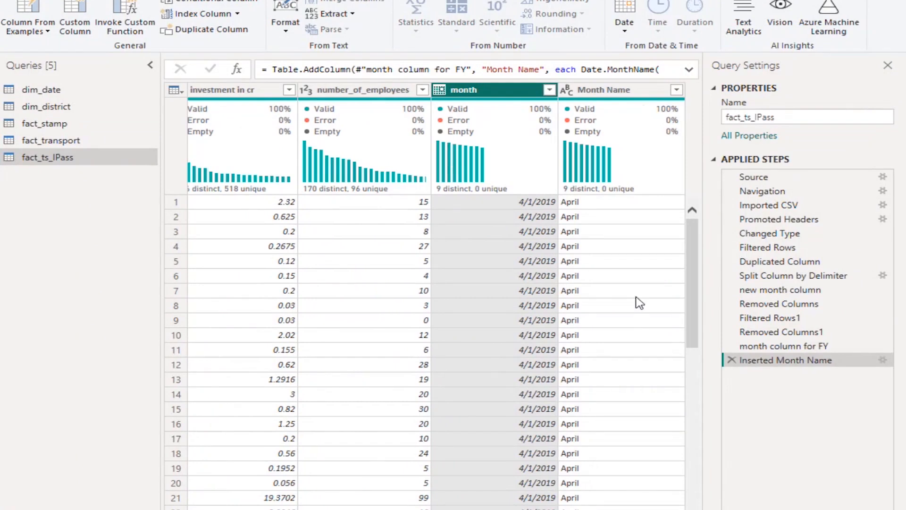
pyautogui.click(626, 94)
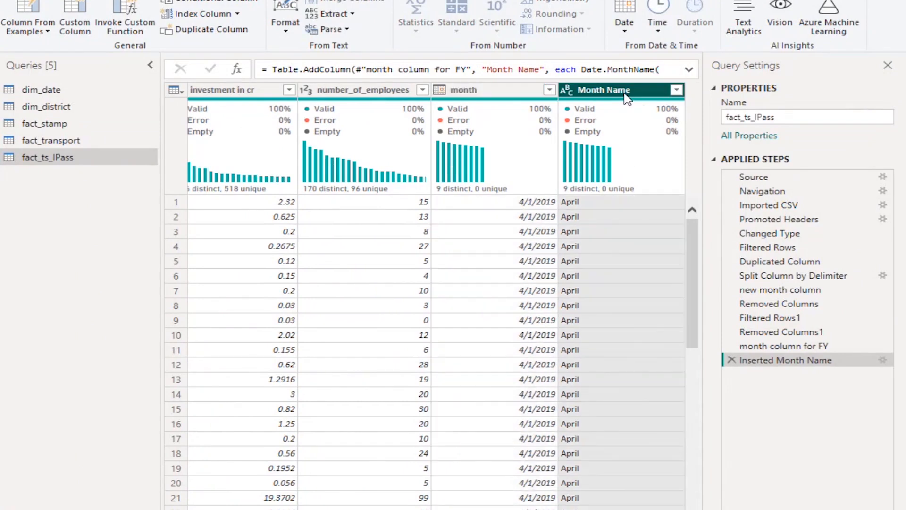
# Split the Month Name column by number of characters, after 3 characters, once as far left as possible
pyautogui.rightClick(628, 97)
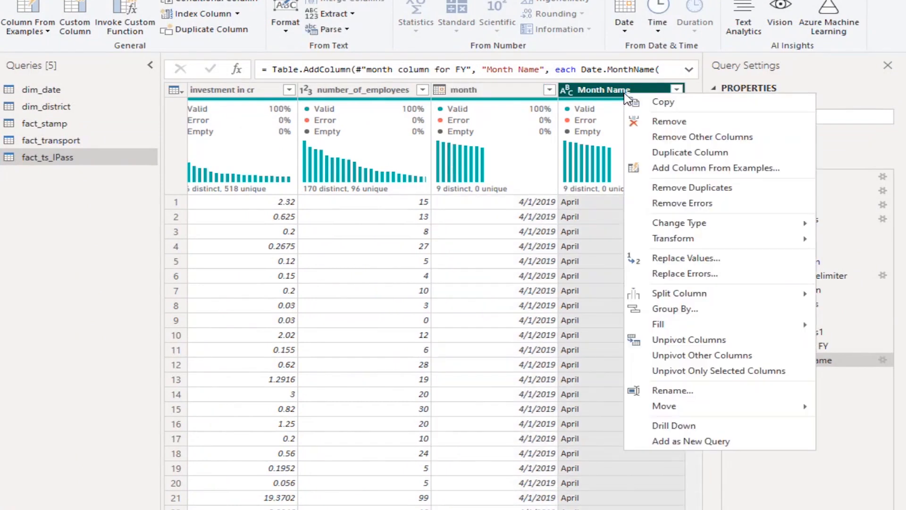
pyautogui.click(614, 92)
pyautogui.click(100, 1)
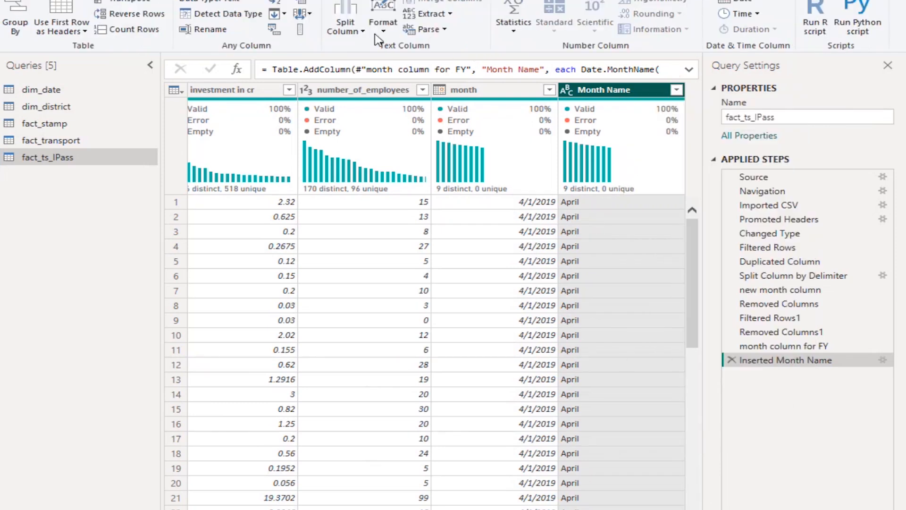
pyautogui.click(362, 32)
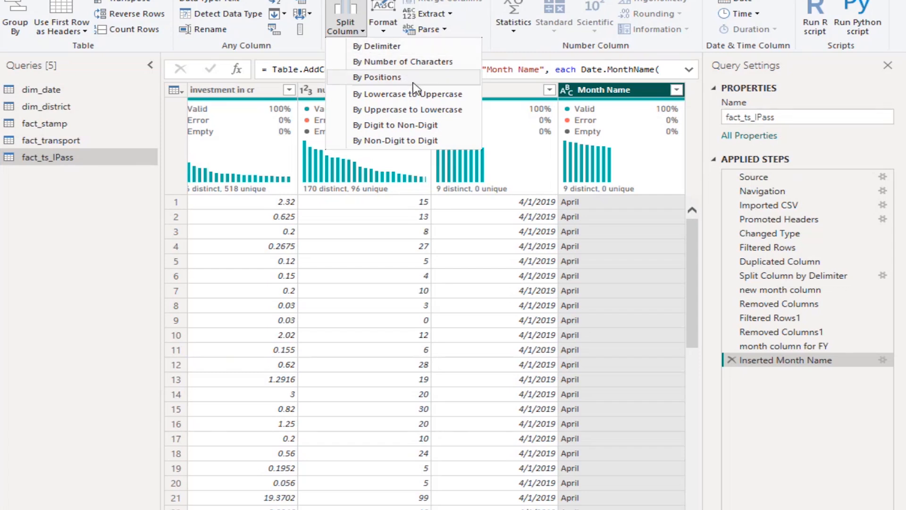
pyautogui.click(431, 62)
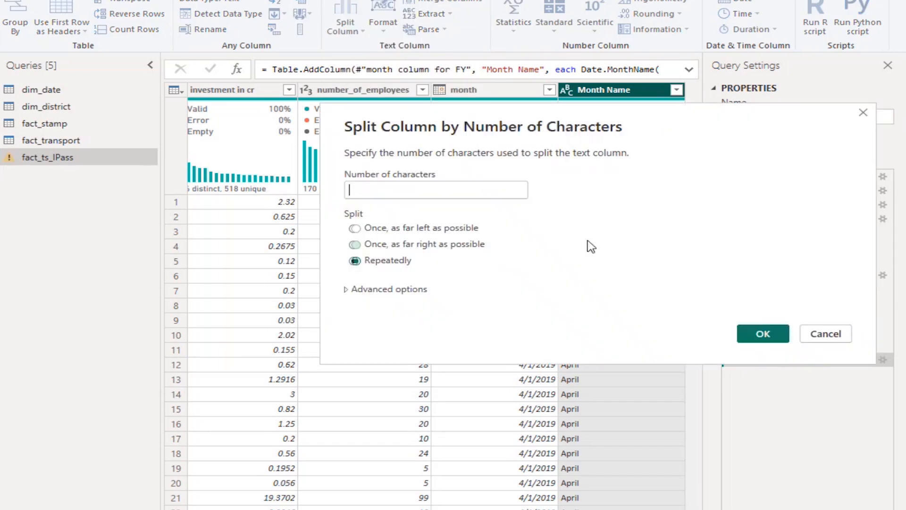
pyautogui.click(354, 230)
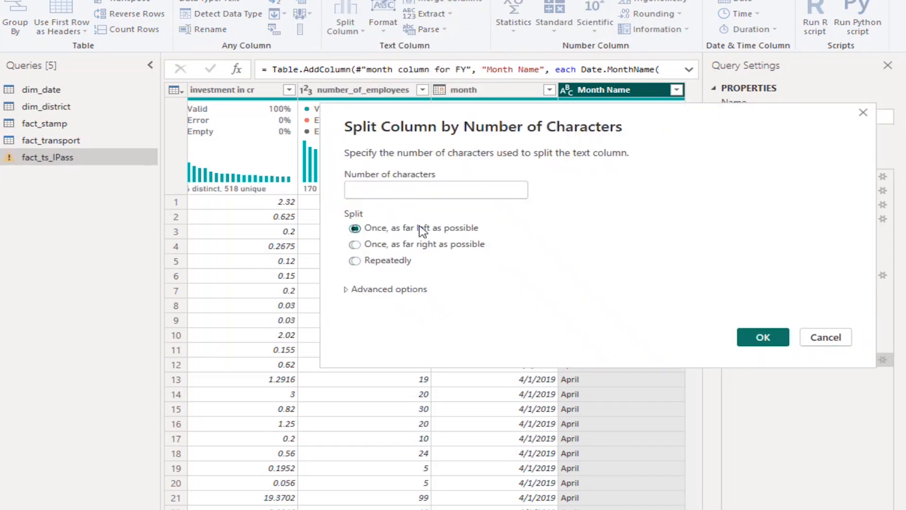
pyautogui.click(429, 191)
pyautogui.write('3')
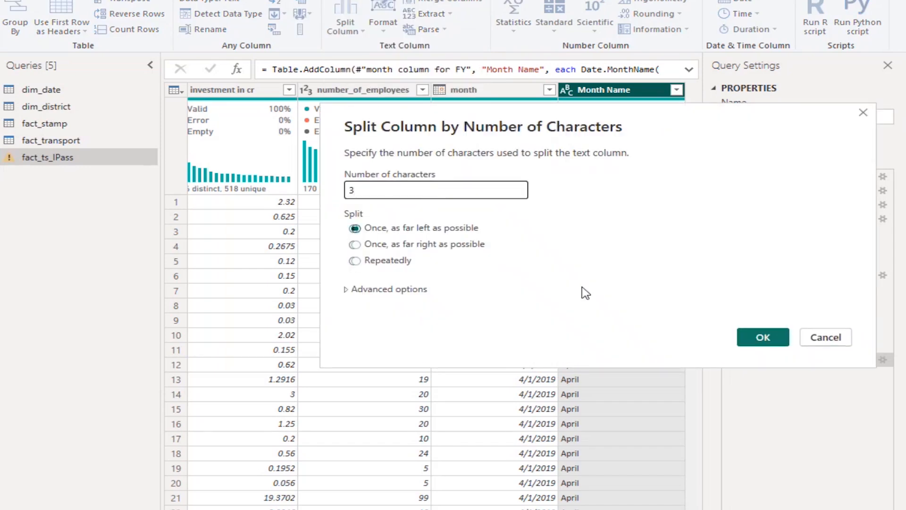
pyautogui.click(748, 339)
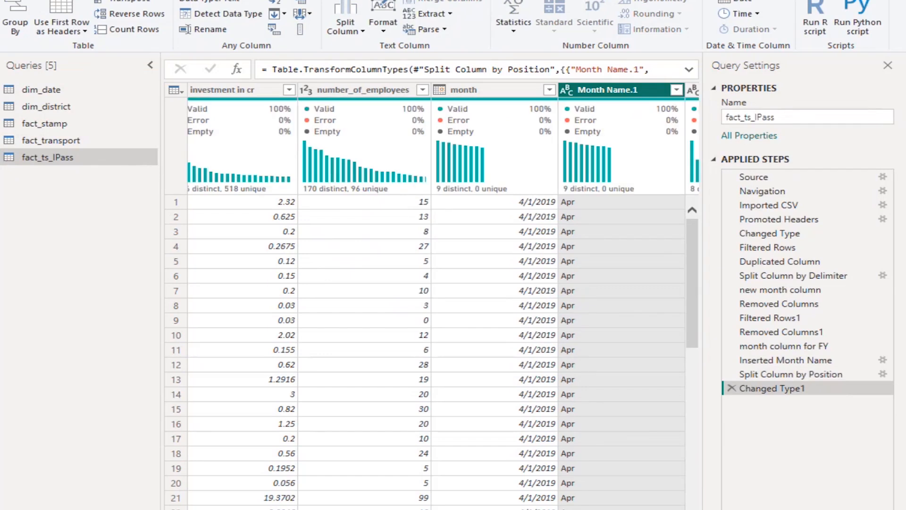
# Remove the Month Name.2 column that holds the remaining letters of the month names
pyautogui.hscroll(3, 436, 350)
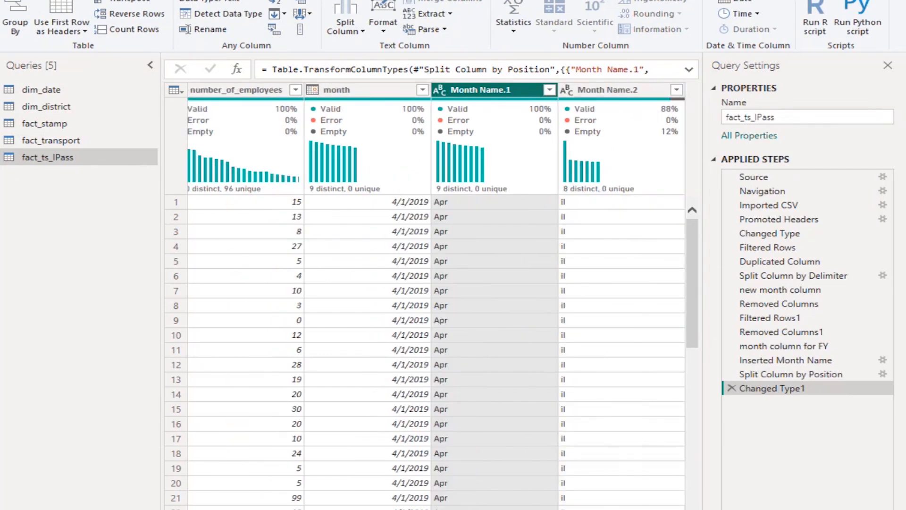
pyautogui.click(618, 96)
pyautogui.rightClick(618, 97)
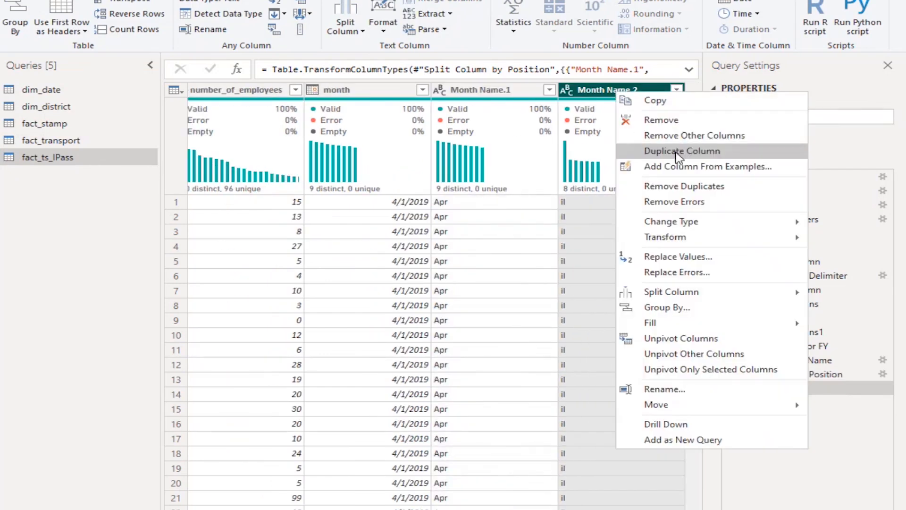
pyautogui.click(651, 120)
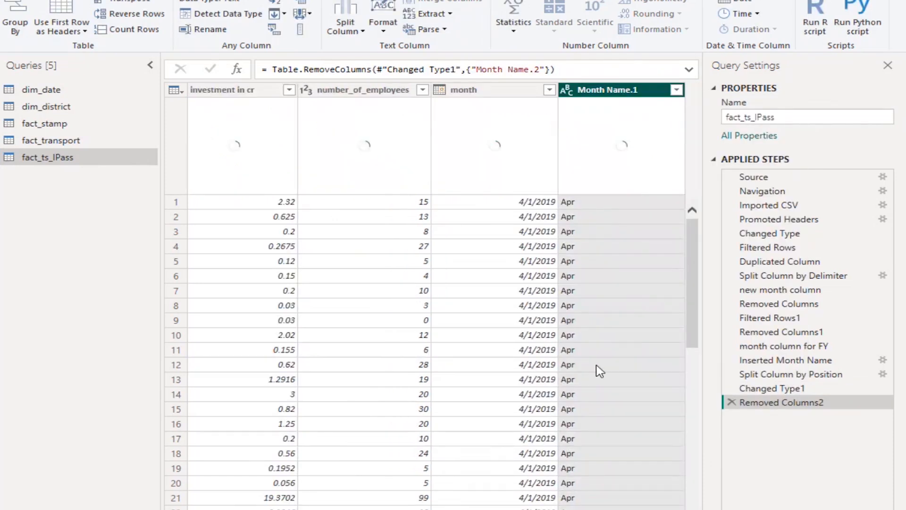
# Rename the Month Name.1 column as "Mmm"
pyautogui.doubleClick(627, 94)
pyautogui.write('Mmm')
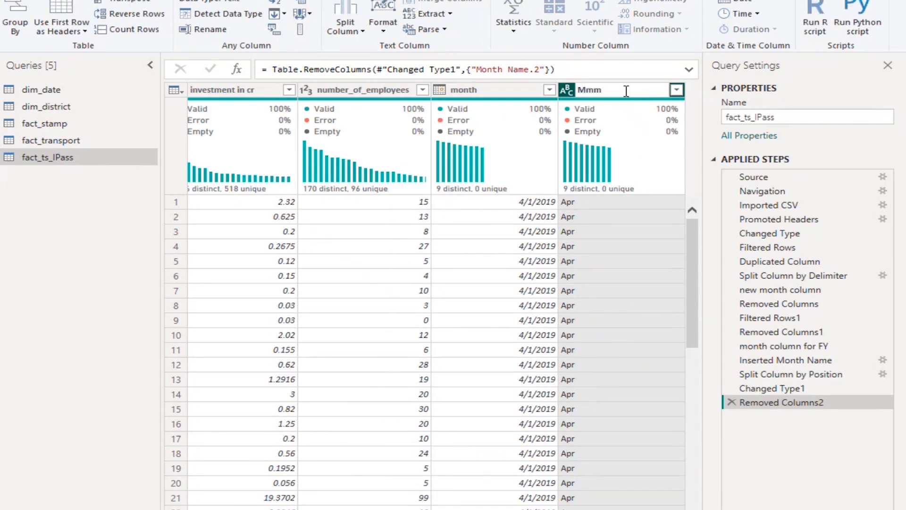
pyautogui.press('Return')
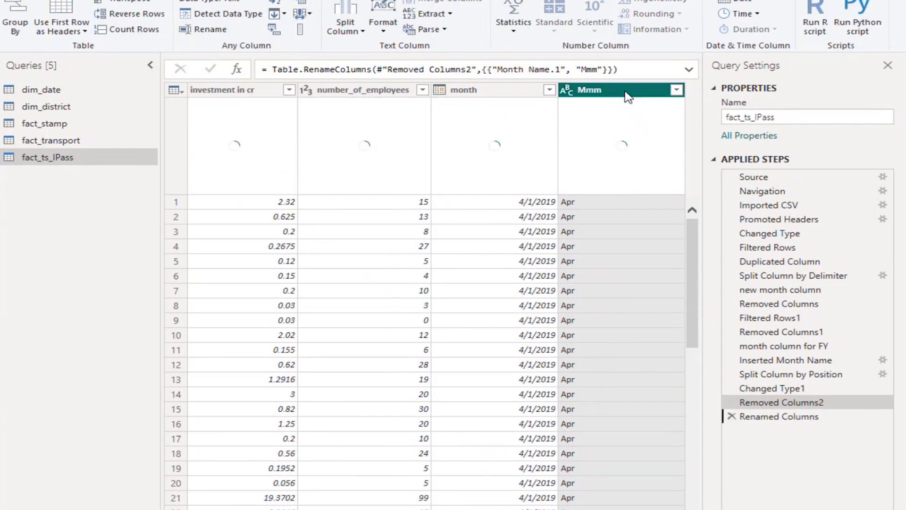
# Rename the Renamed Columns applied step as "Mmm column"
pyautogui.rightClick(804, 418)
pyautogui.click(845, 385)
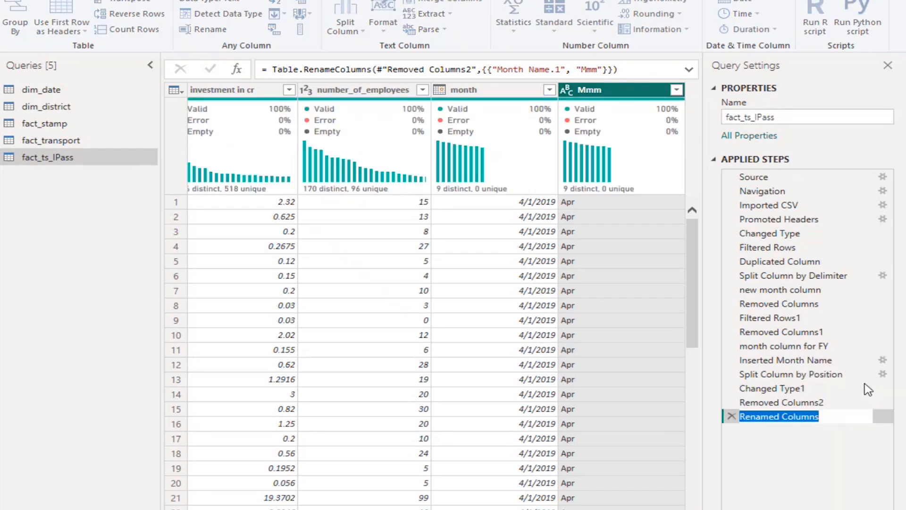
pyautogui.write('Mmm co')
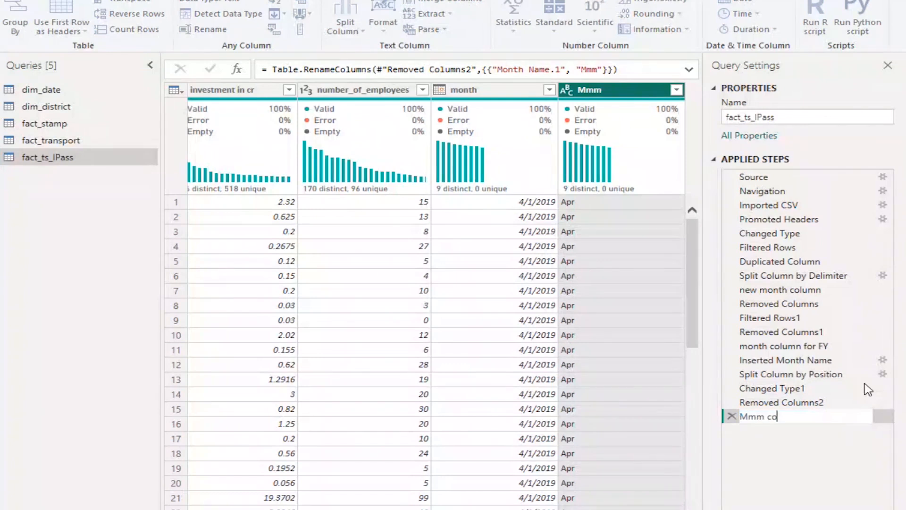
pyautogui.write('lumn')
pyautogui.press('Return')
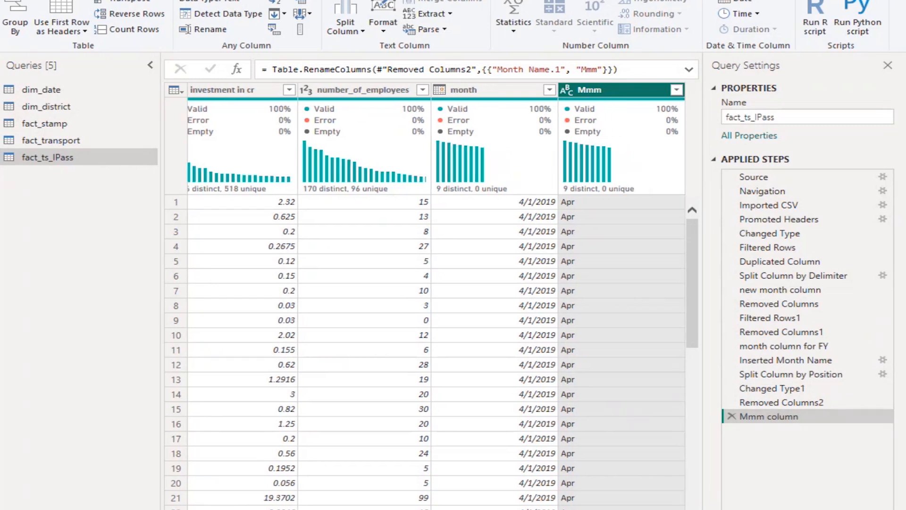
# Start a new conditional column in fact_ts_IPass and name it "quarter"
pyautogui.click(489, 91)
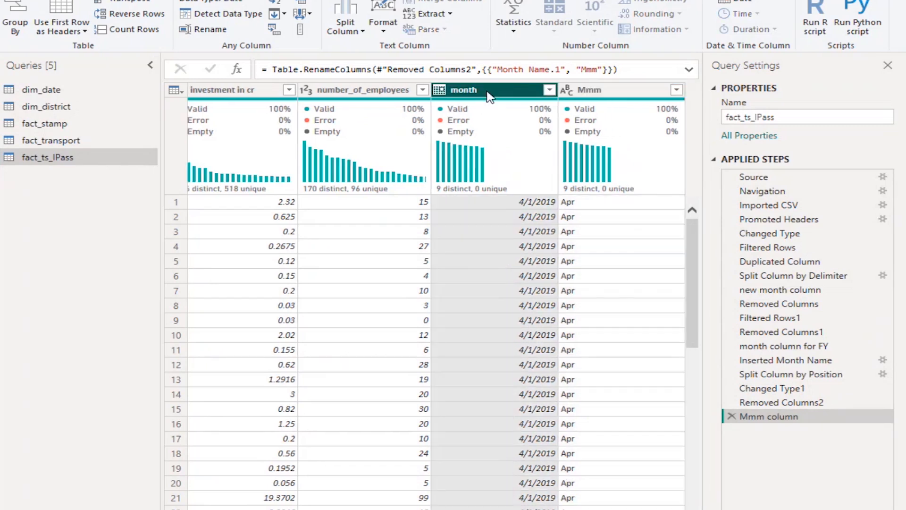
pyautogui.click(620, 94)
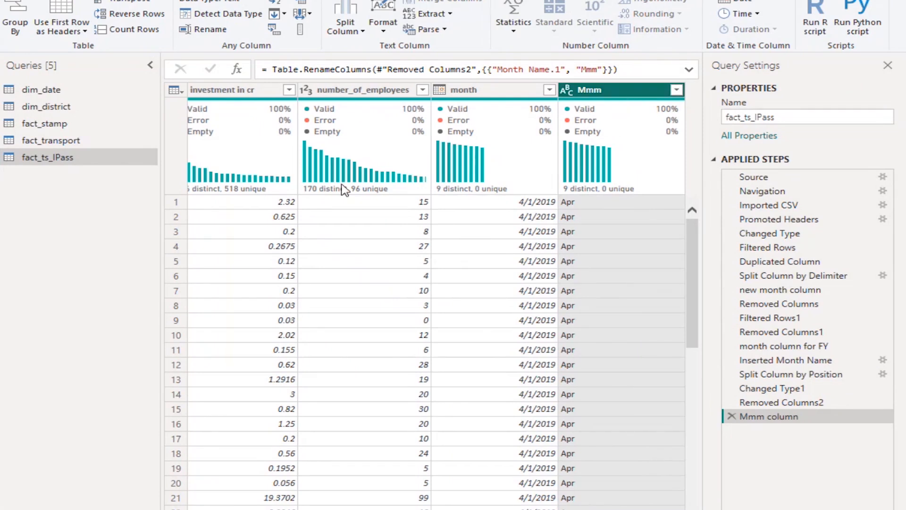
pyautogui.click(158, 1)
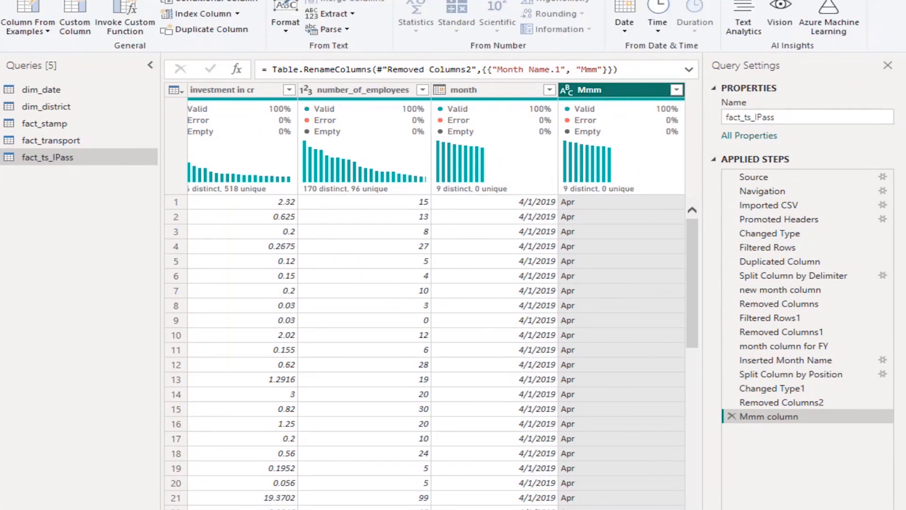
pyautogui.click(194, 4)
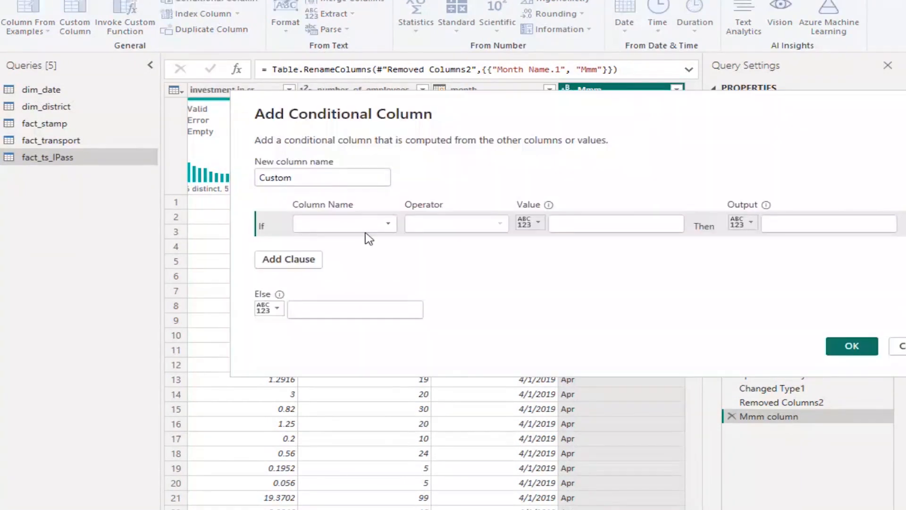
pyautogui.doubleClick(329, 179)
pyautogui.write('q')
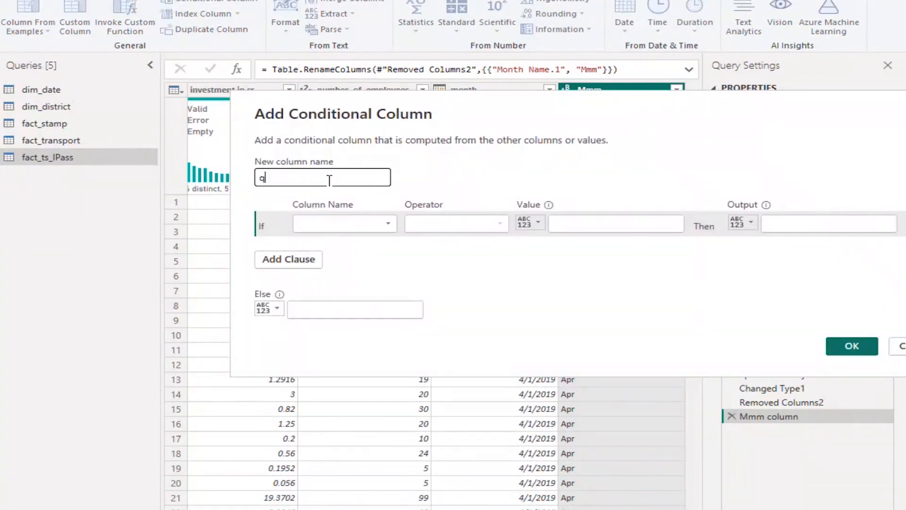
pyautogui.write('uarter')
# Set the first condition of the quarter column to output Q1 when Mmm equals Apr
pyautogui.click(390, 229)
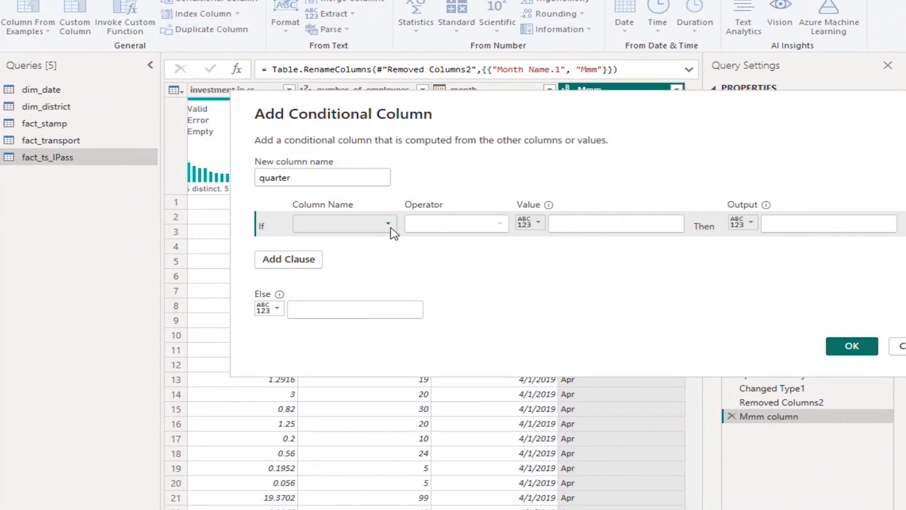
pyautogui.click(366, 309)
pyautogui.click(587, 225)
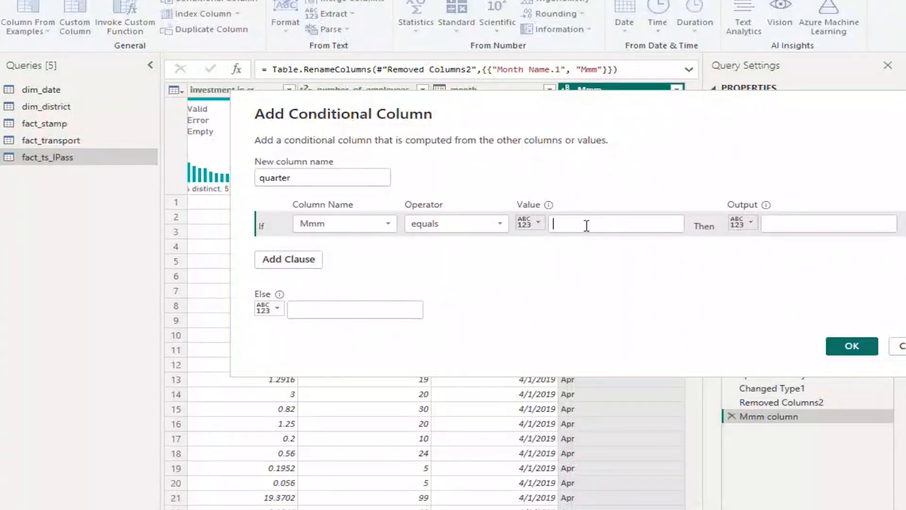
pyautogui.write('Apr')
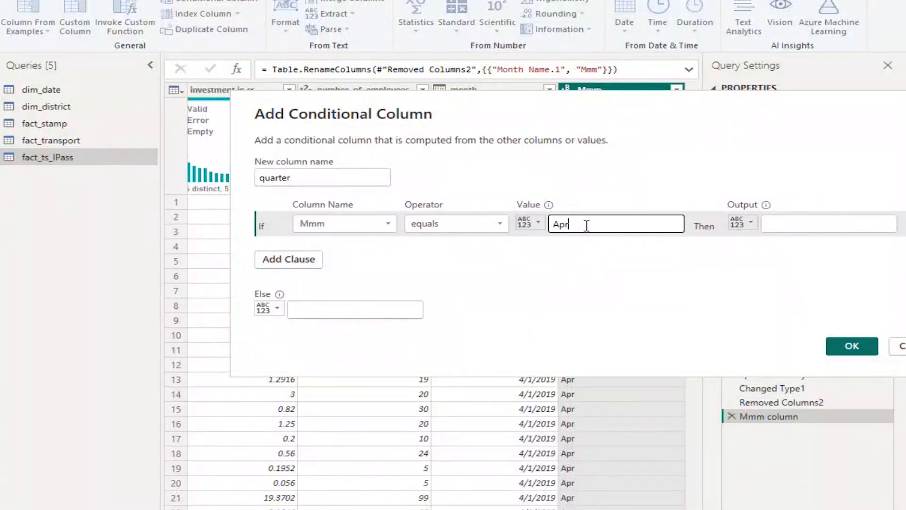
pyautogui.click(814, 223)
pyautogui.write('Q1')
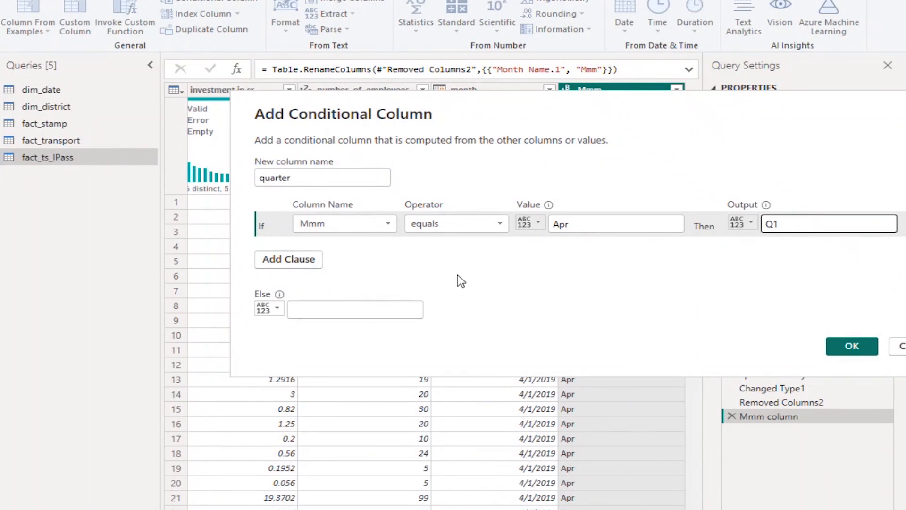
# Add an else-if clause that outputs Q1 when Mmm equals May
pyautogui.click(305, 262)
pyautogui.click(390, 251)
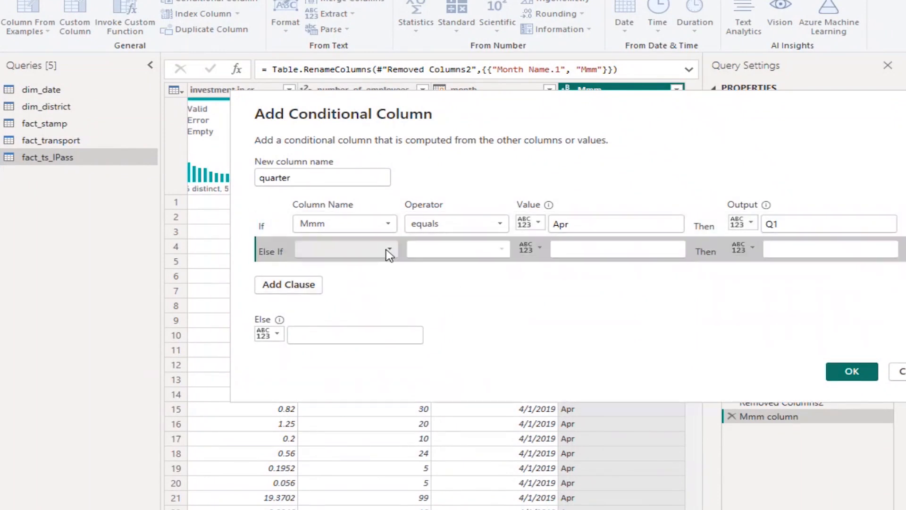
pyautogui.click(341, 333)
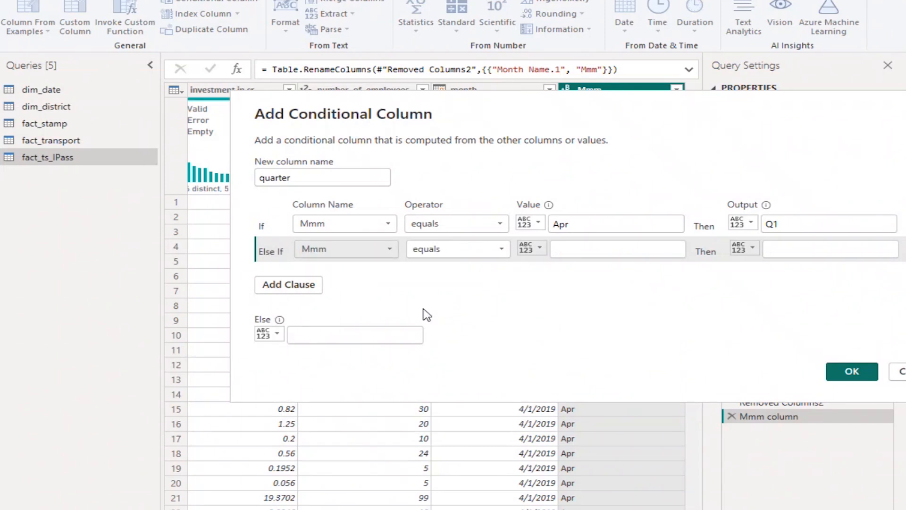
pyautogui.click(598, 254)
pyautogui.write('Apr')
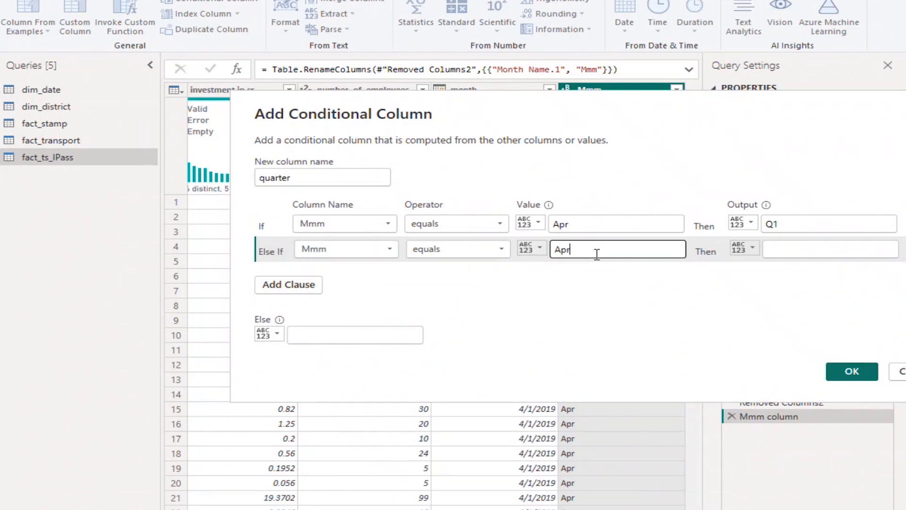
pyautogui.press('BackSpace')
pyautogui.press('BackSpace')
pyautogui.press('BackSpace')
pyautogui.write('May')
pyautogui.click(788, 253)
pyautogui.write('Q1')
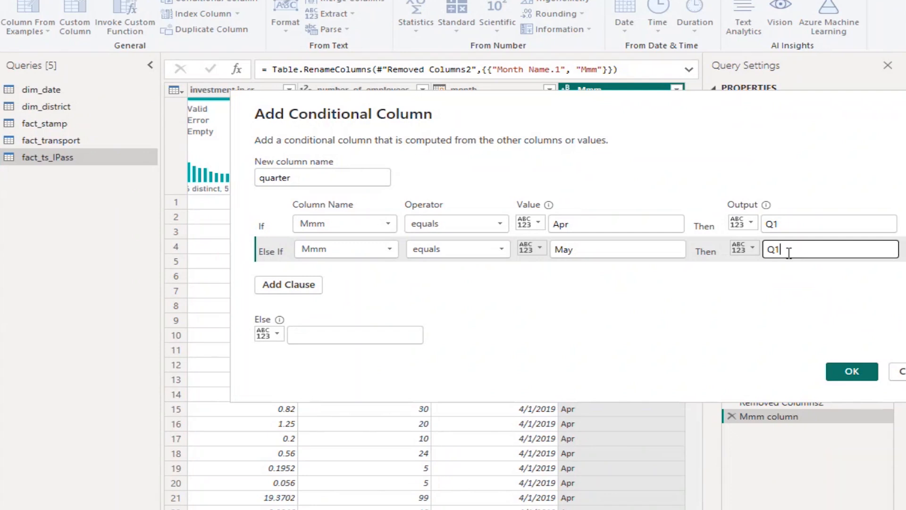
# Add an else-if clause that outputs Q1 when Mmm equals Jun
pyautogui.click(305, 289)
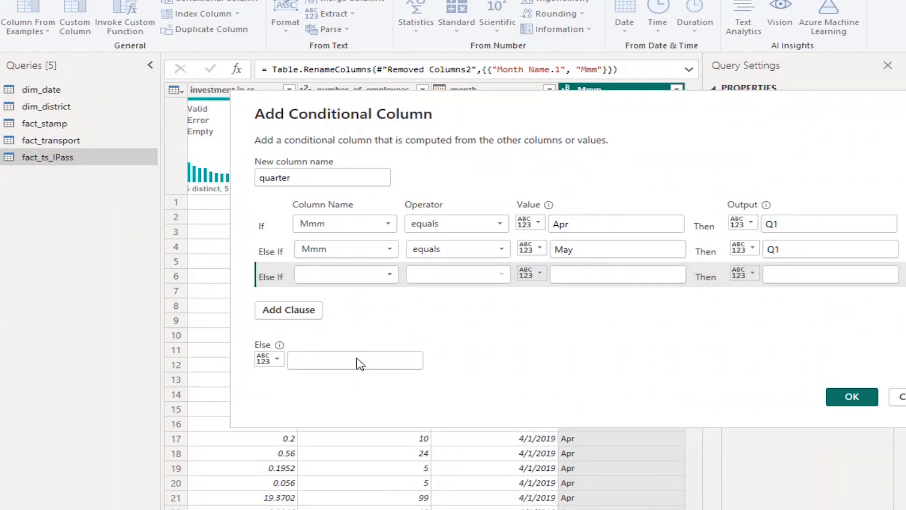
pyautogui.click(620, 276)
pyautogui.write('Jun')
pyautogui.click(796, 274)
pyautogui.write('Q1')
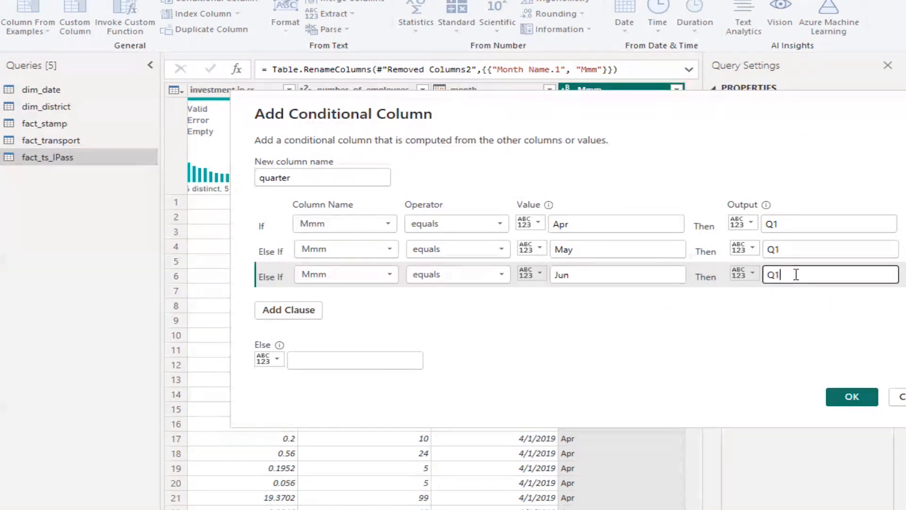
# Add an else-if clause that outputs Q2 when Mmm equals Jul
pyautogui.click(280, 312)
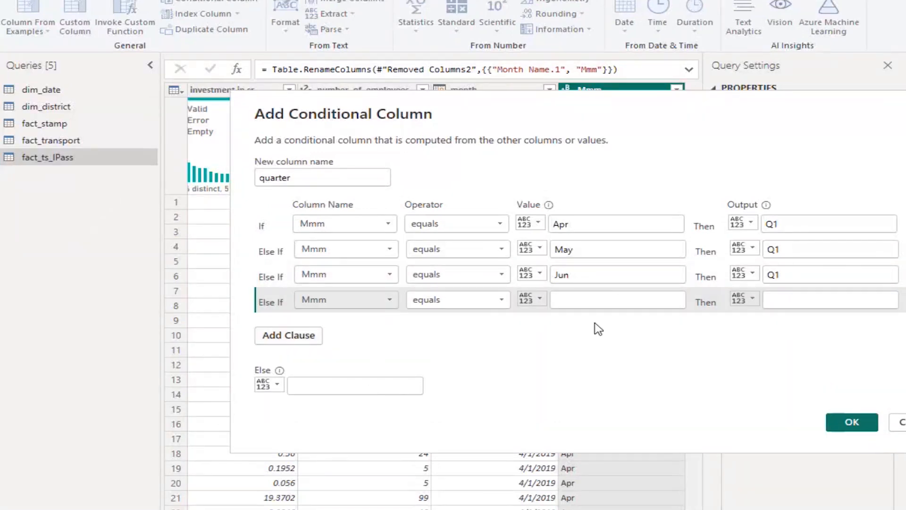
pyautogui.click(614, 300)
pyautogui.write('Jul')
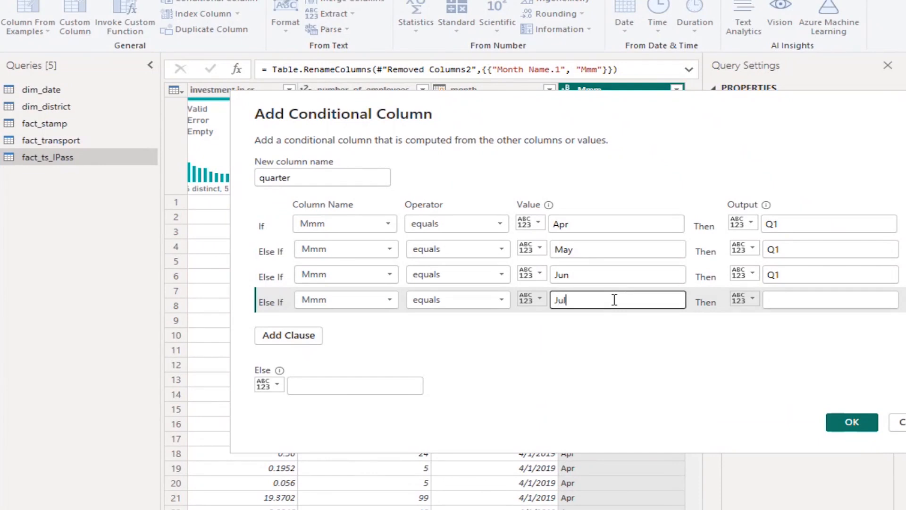
pyautogui.click(797, 299)
pyautogui.write('Q2')
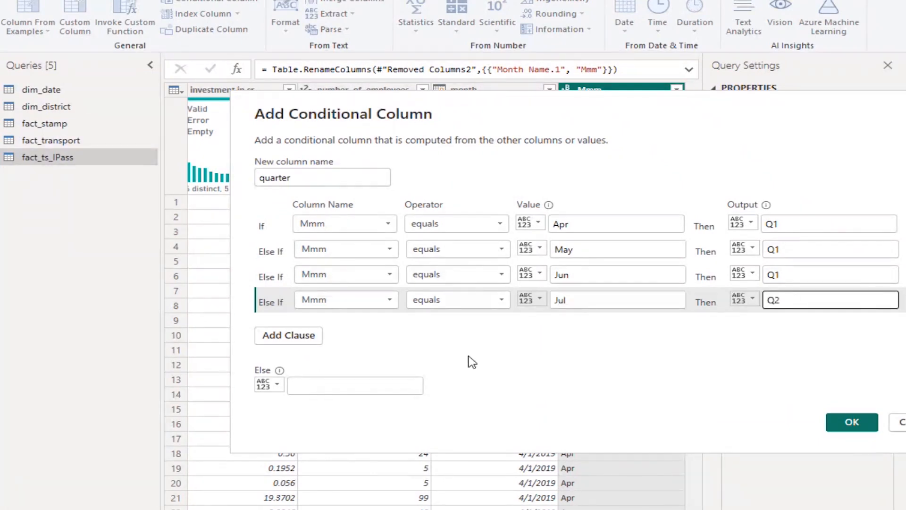
# Add an else-if clause that outputs Q2 when Mmm equals Aug
pyautogui.click(292, 339)
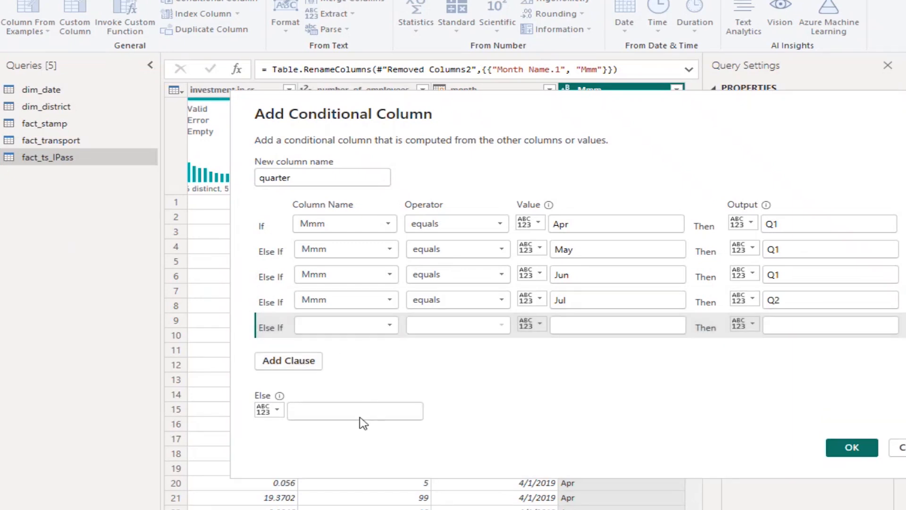
pyautogui.click(584, 329)
pyautogui.write('Aug')
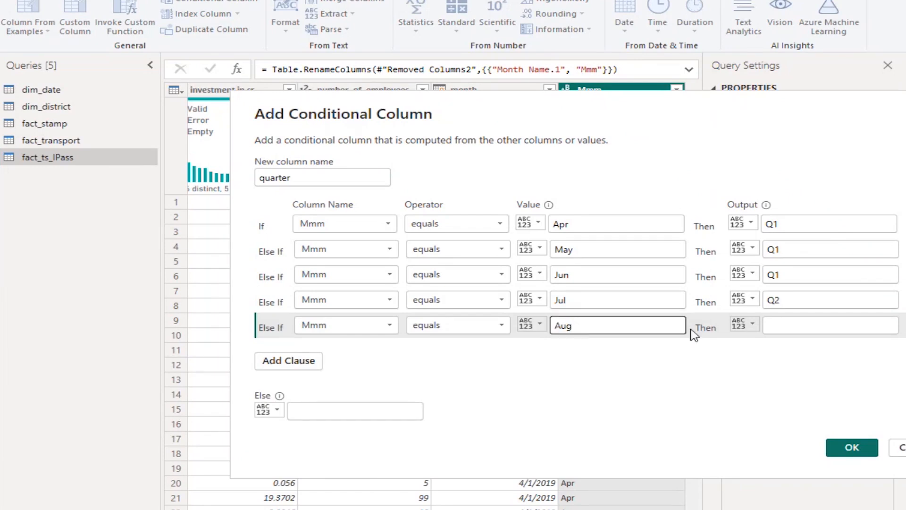
pyautogui.click(793, 326)
pyautogui.write('Q2')
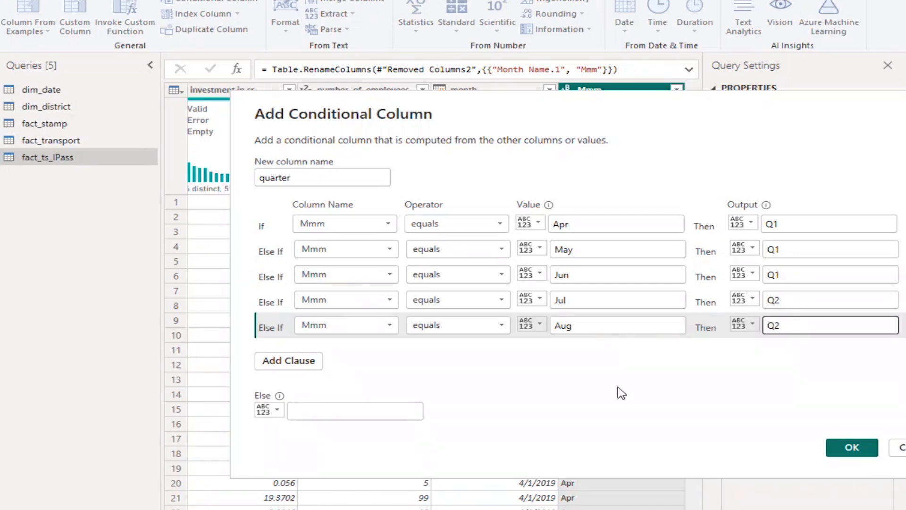
# Add an else-if clause that outputs Q2 when Mmm equals Sep
pyautogui.click(298, 362)
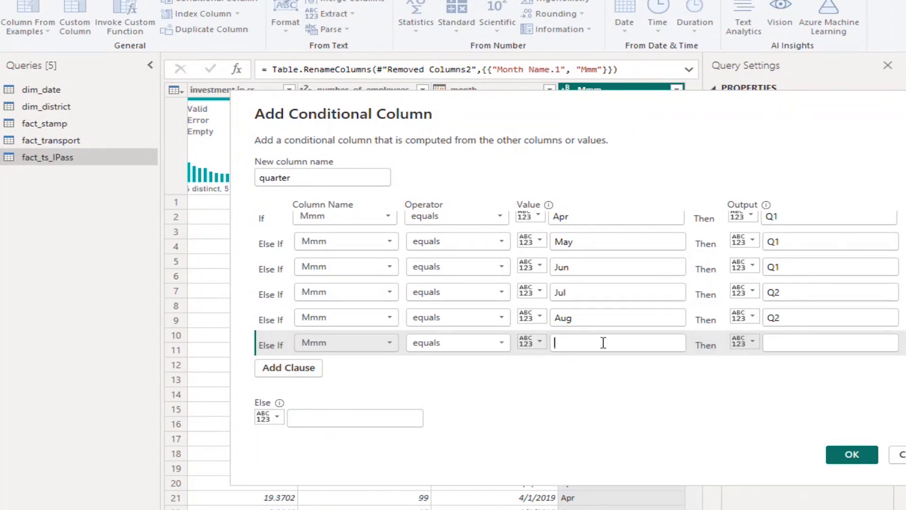
pyautogui.write('Sep')
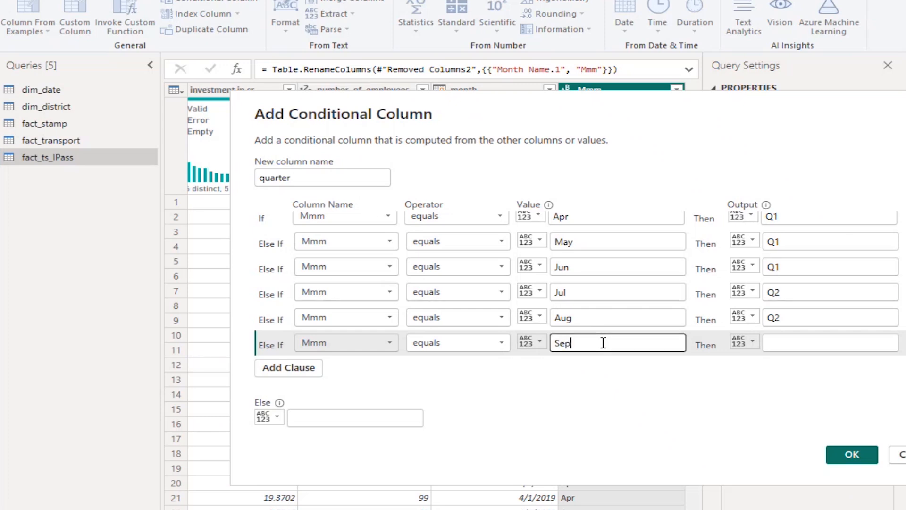
pyautogui.click(807, 343)
pyautogui.click(806, 343)
pyautogui.write('Q2')
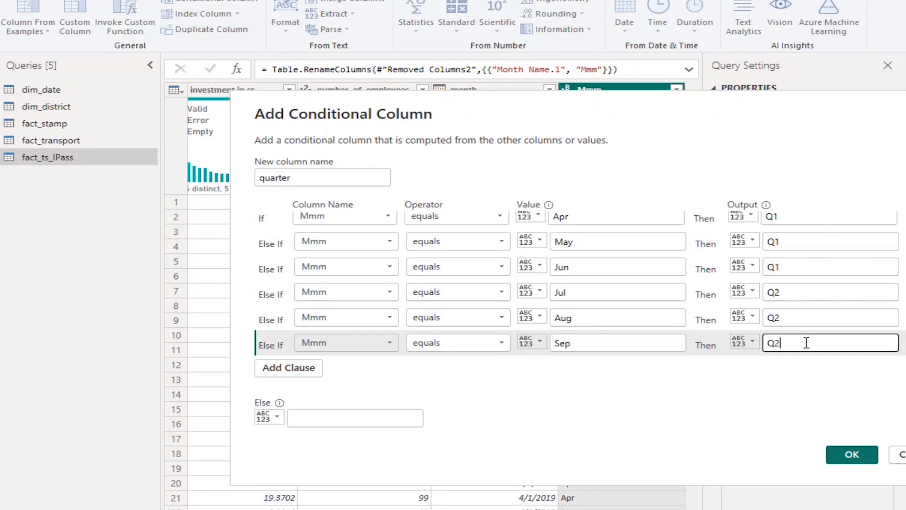
# Add an else-if clause that outputs Q3 when Mmm equals Oct
pyautogui.click(279, 370)
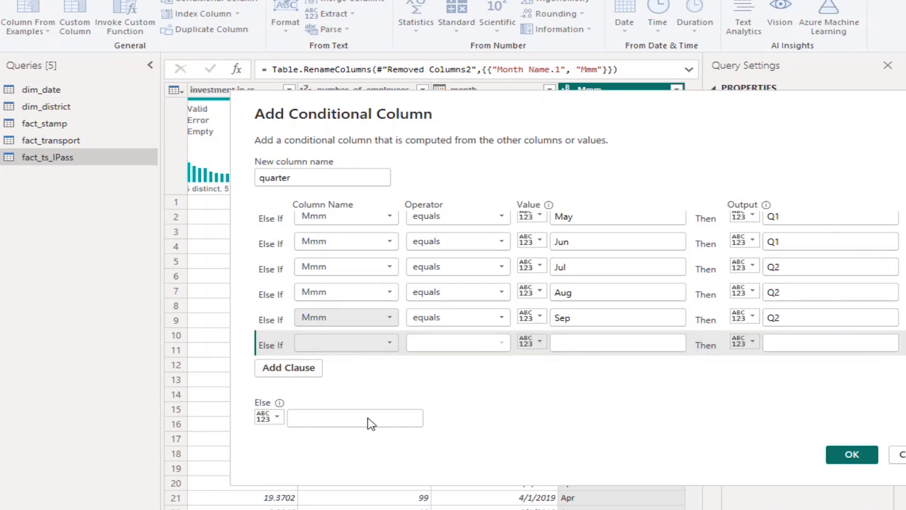
pyautogui.click(618, 347)
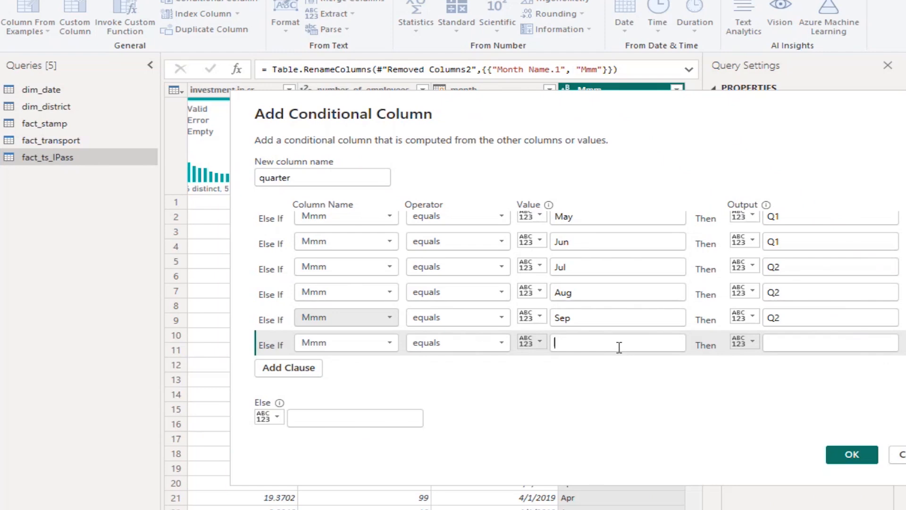
pyautogui.write('Oct')
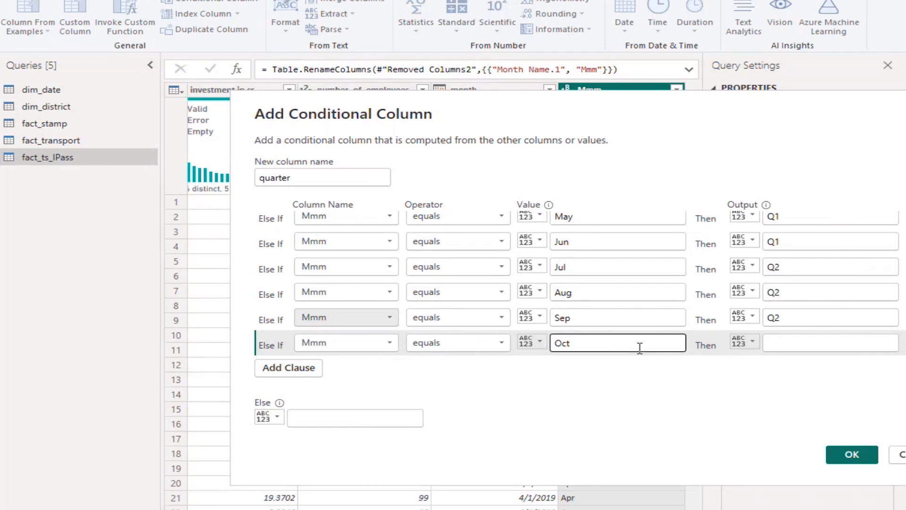
pyautogui.click(794, 340)
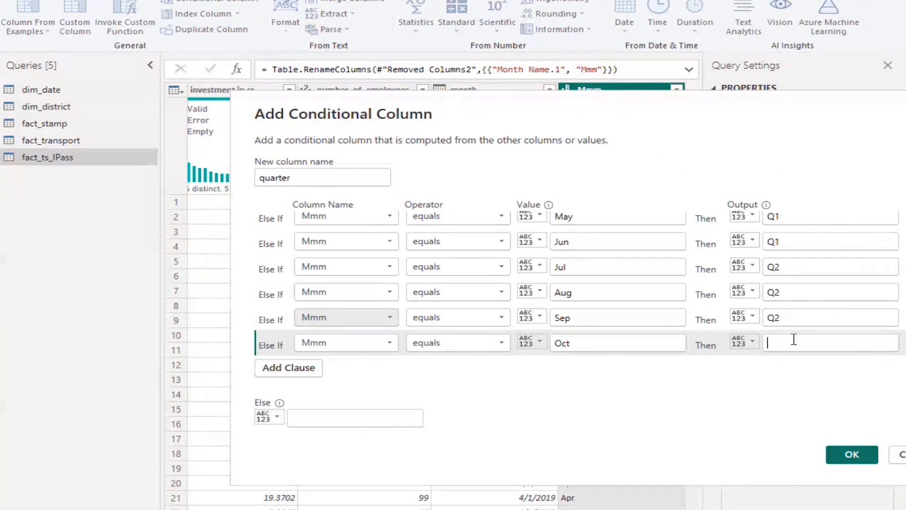
pyautogui.click(794, 340)
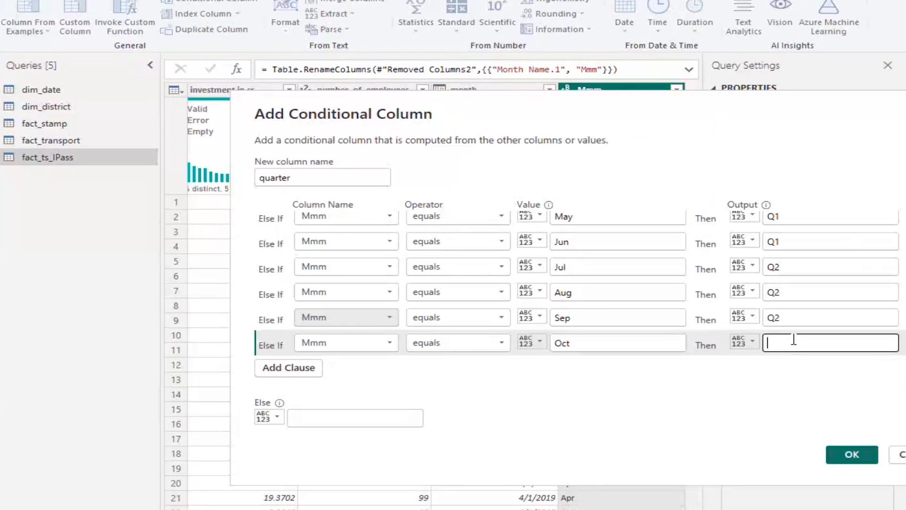
pyautogui.write('Q3')
# Add an else-if clause that outputs Q3 when Mmm equals Nov
pyautogui.click(290, 376)
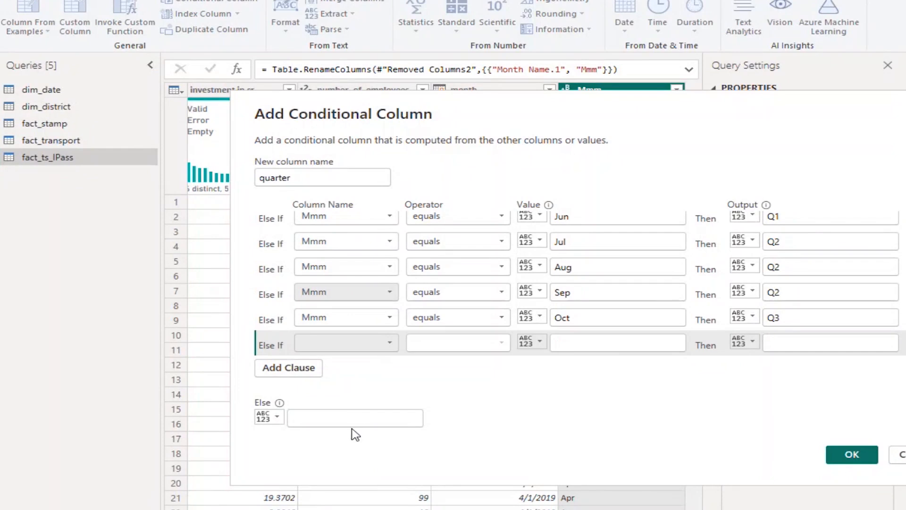
pyautogui.click(610, 344)
pyautogui.write('Nov')
pyautogui.click(792, 345)
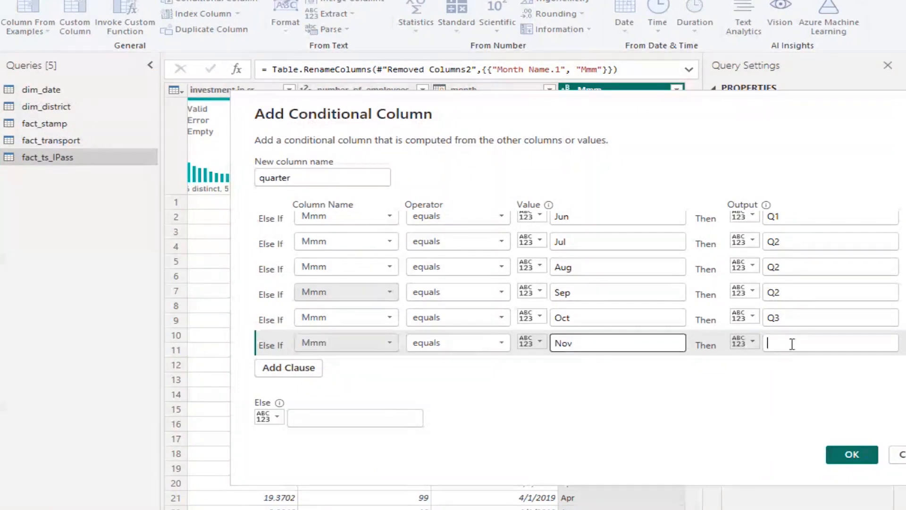
pyautogui.write('Q')
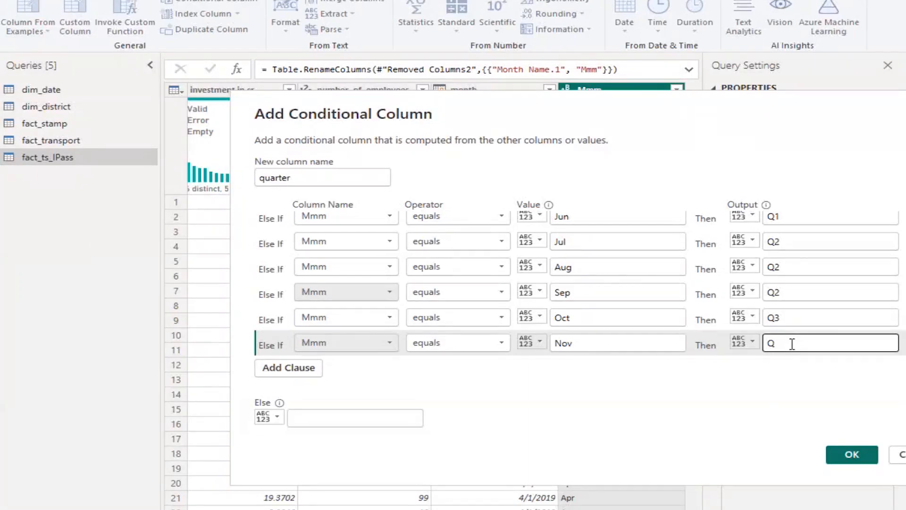
pyautogui.write('3')
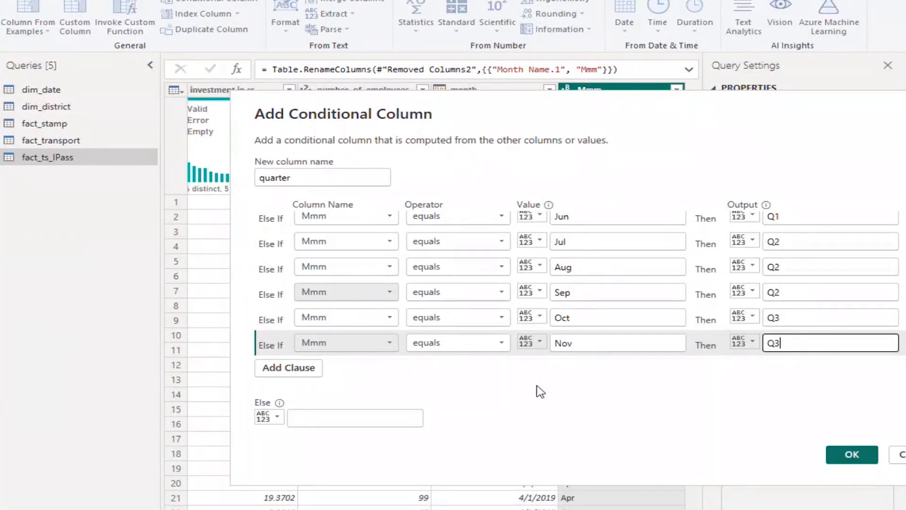
# Add an else-if clause that outputs Q3 when Mmm equals Dec
pyautogui.click(295, 371)
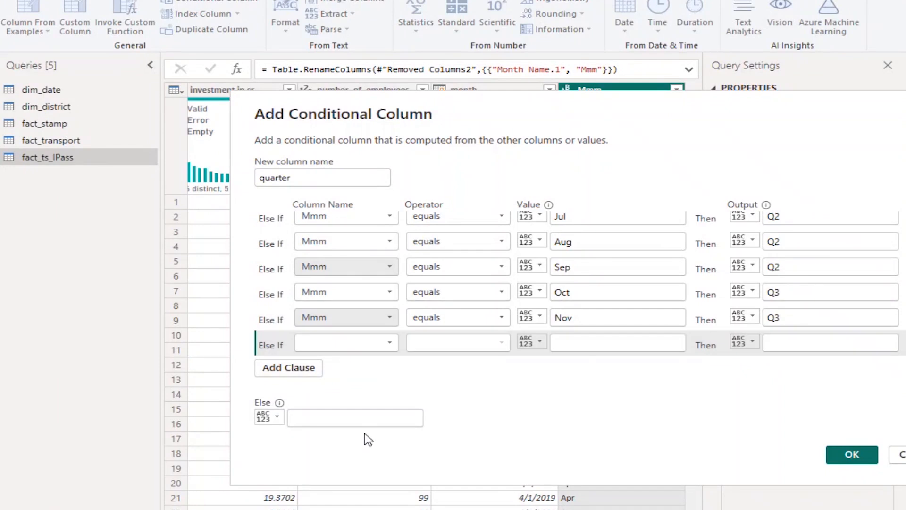
pyautogui.click(589, 348)
pyautogui.write('Dec')
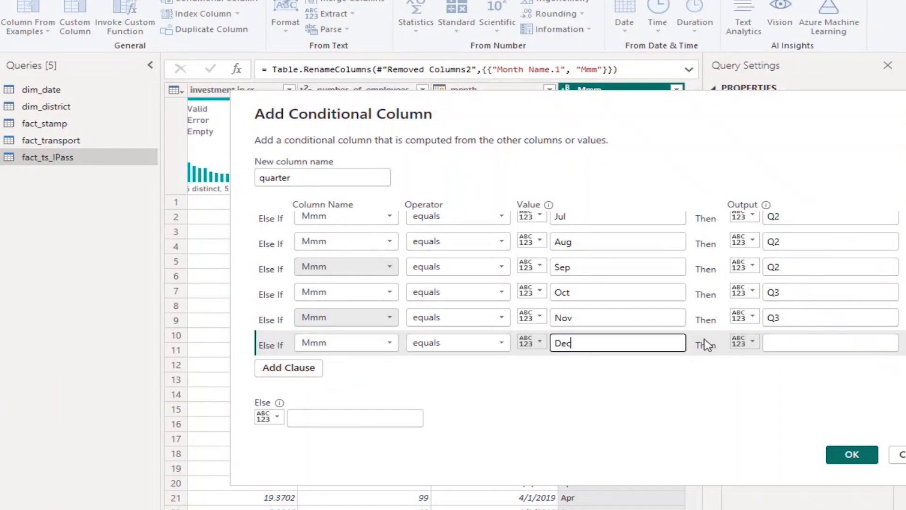
pyautogui.click(785, 341)
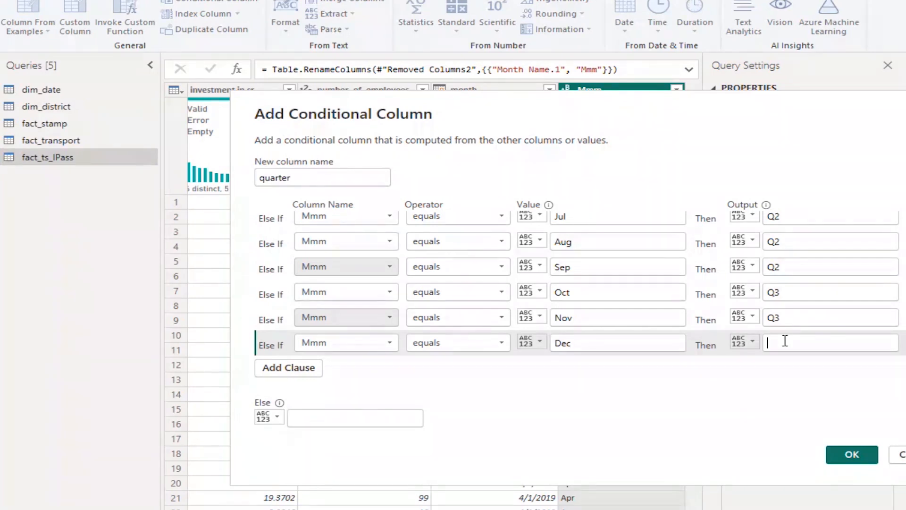
pyautogui.write('Q')
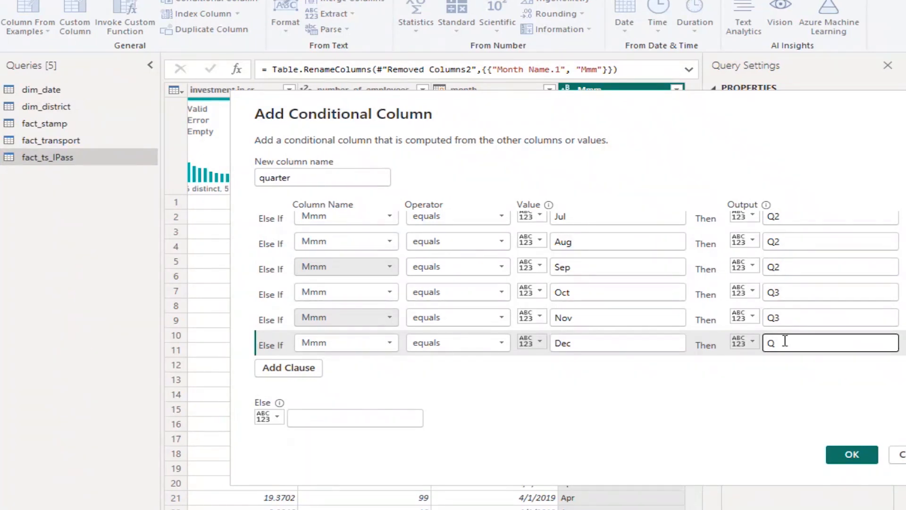
pyautogui.write('3')
pyautogui.click(769, 381)
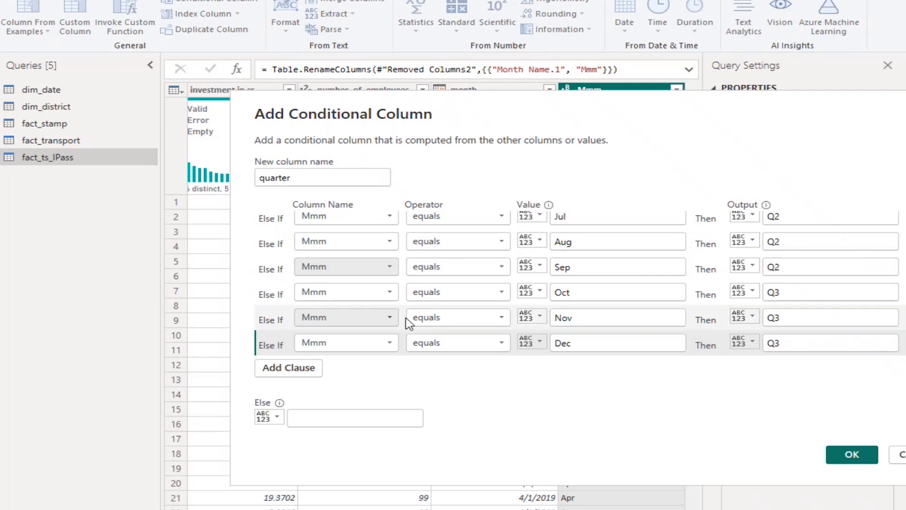
# Set the else output to null and create the conditional quarter column
pyautogui.click(369, 419)
pyautogui.write('null')
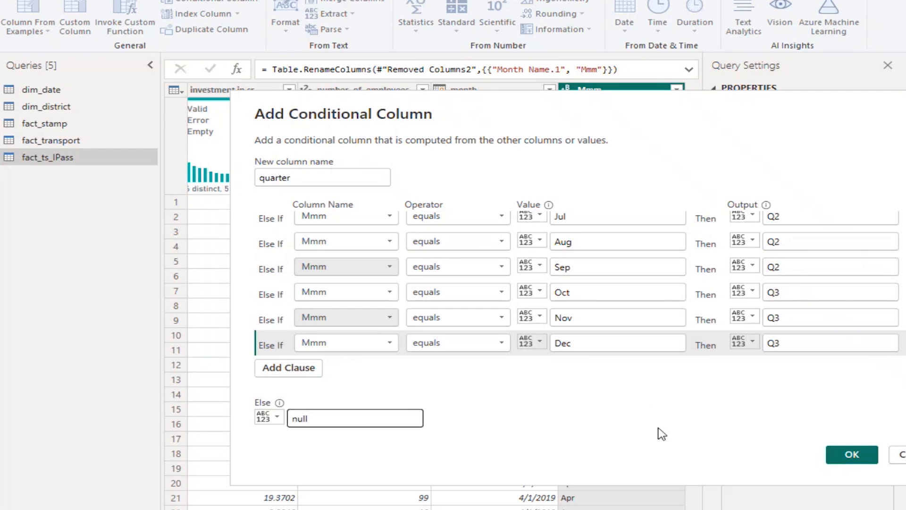
pyautogui.scroll(3, 798, 283)
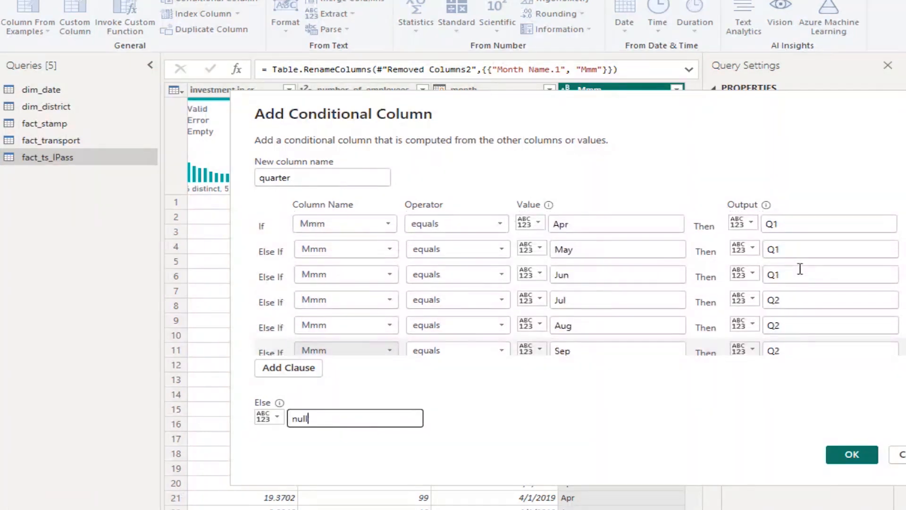
pyautogui.scroll(-3, 800, 268)
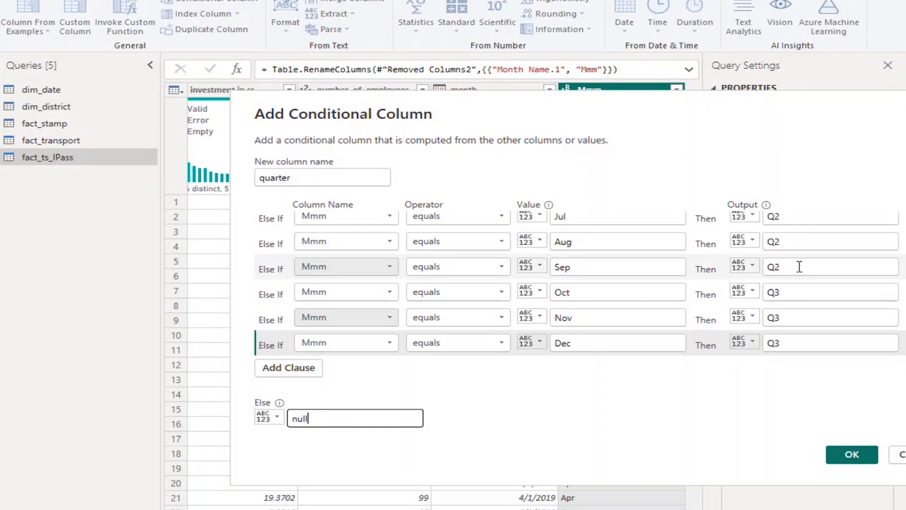
pyautogui.click(845, 458)
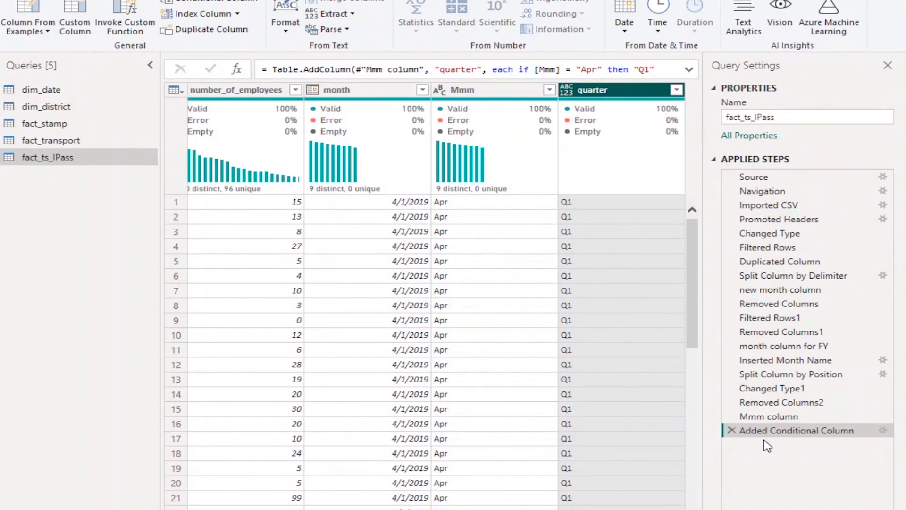
# Rename the Added Conditional Column applied step as "added quarter column"
pyautogui.rightClick(772, 431)
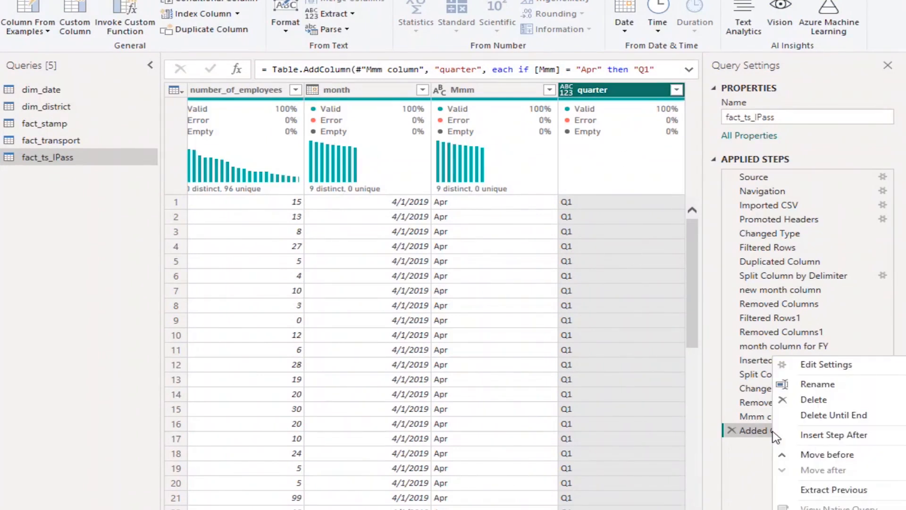
pyautogui.click(824, 385)
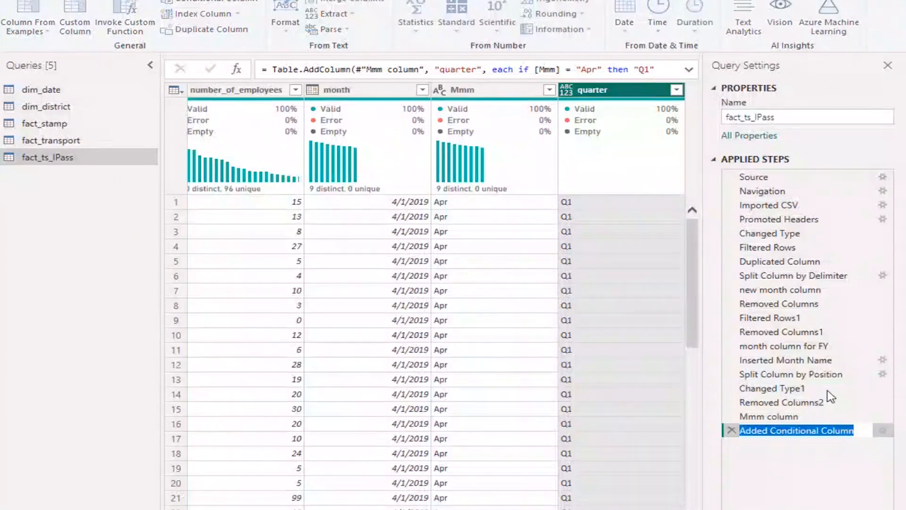
pyautogui.write('added ')
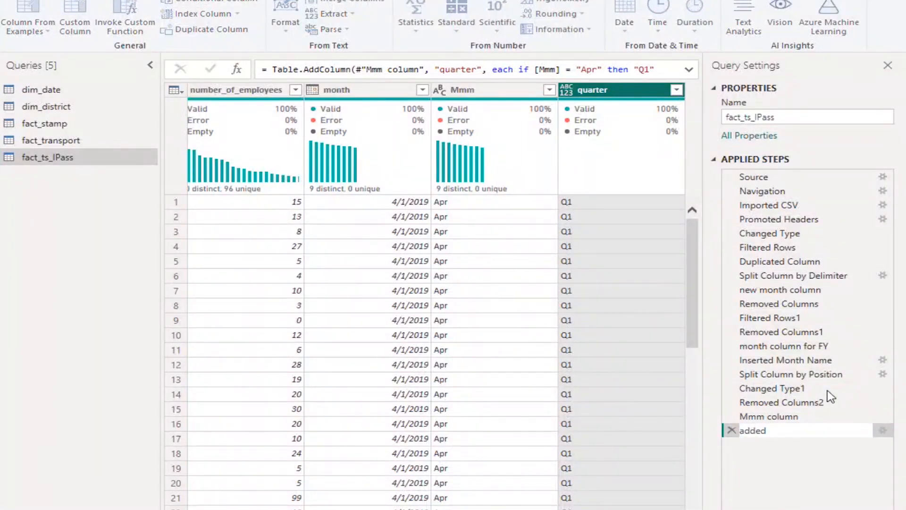
pyautogui.write('qua')
pyautogui.write('rter column')
pyautogui.click(801, 478)
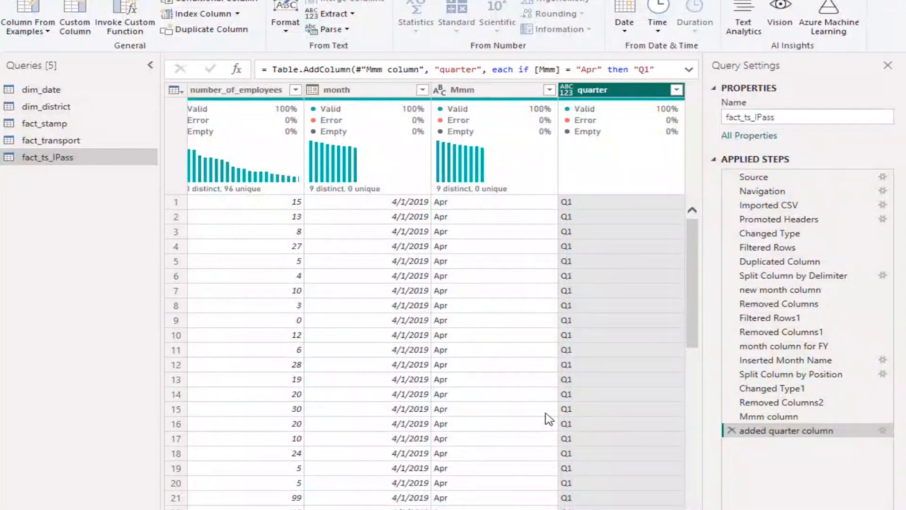
# Start a custom column in fact_ts_IPass and name it fiscal_year
pyautogui.moveTo(543, 509); pyautogui.dragTo(246, 509)
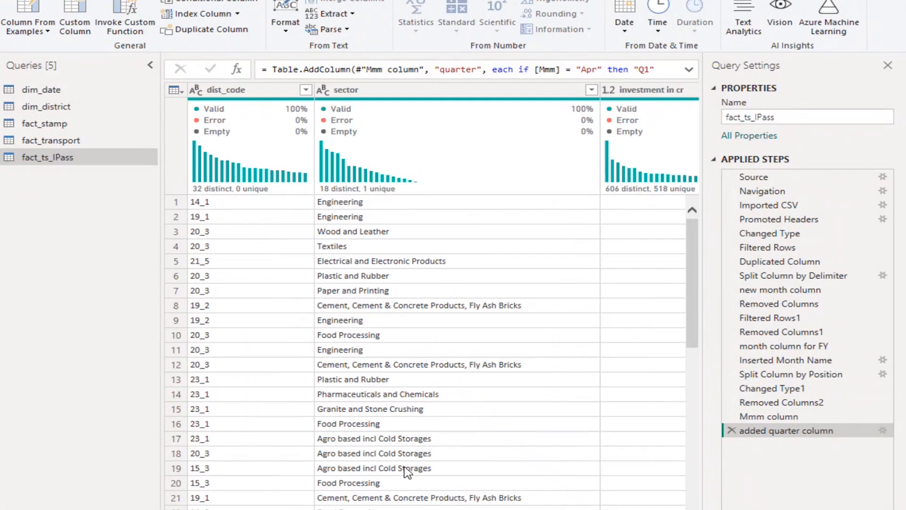
pyautogui.moveTo(246, 509); pyautogui.dragTo(543, 509)
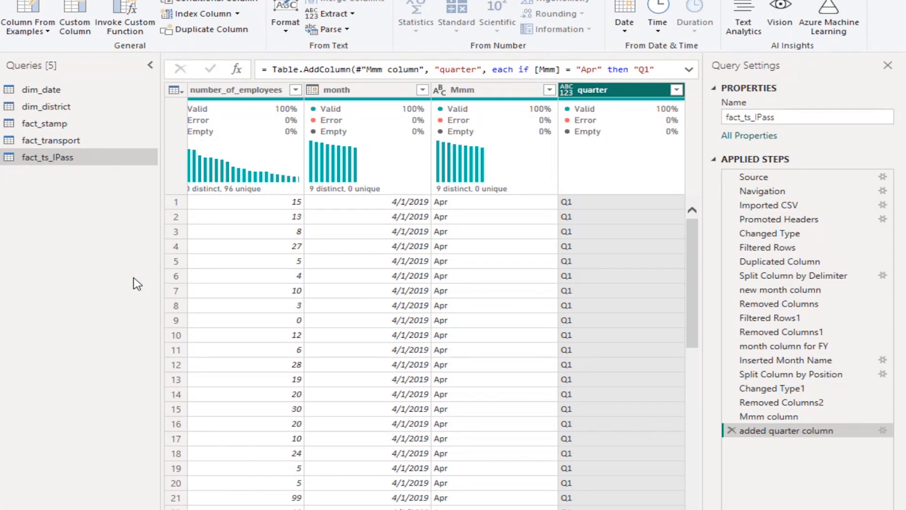
pyautogui.click(75, 25)
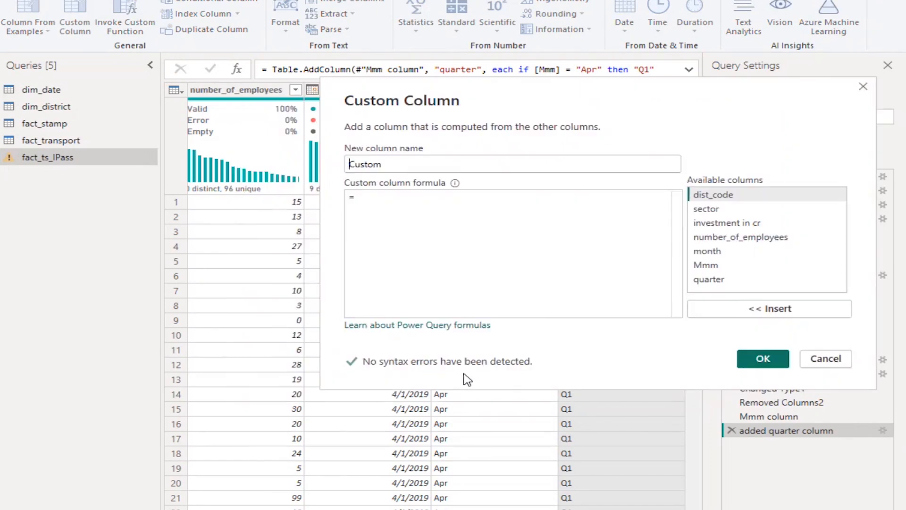
pyautogui.doubleClick(458, 166)
pyautogui.write('fi')
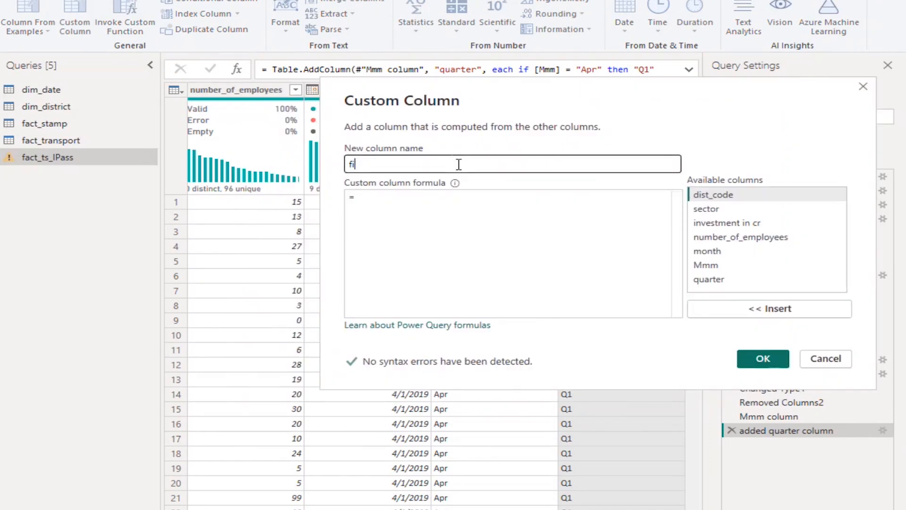
pyautogui.write('scal_year')
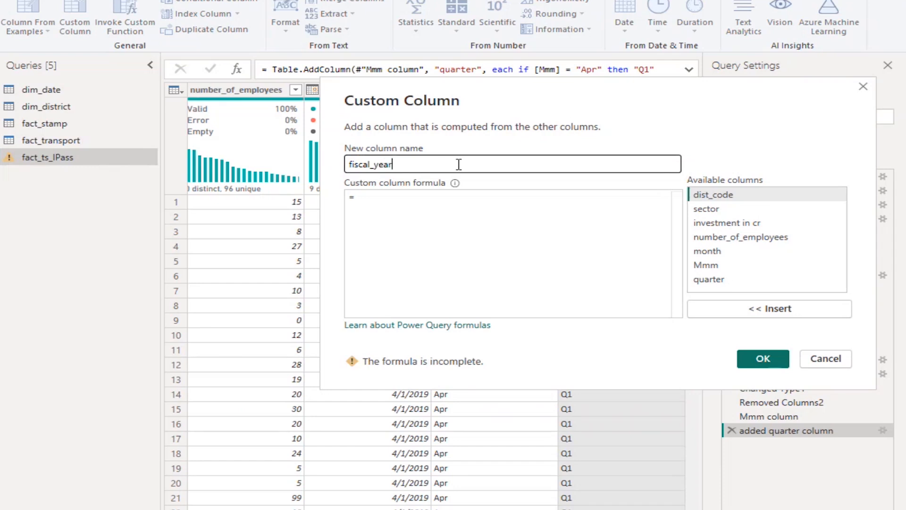
# Begin the fiscal_year column formula with Date.Year wrapping a Date.AddMonths function
pyautogui.click(413, 200)
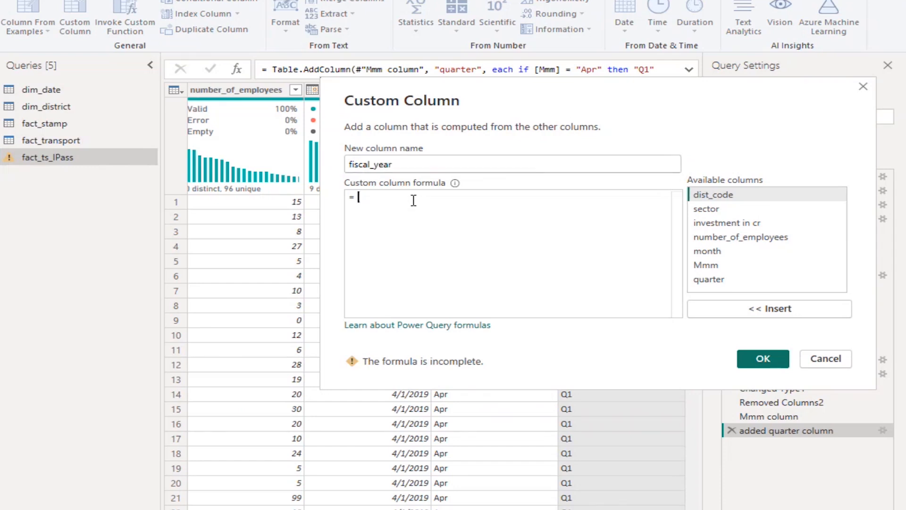
pyautogui.write('Date.Year')
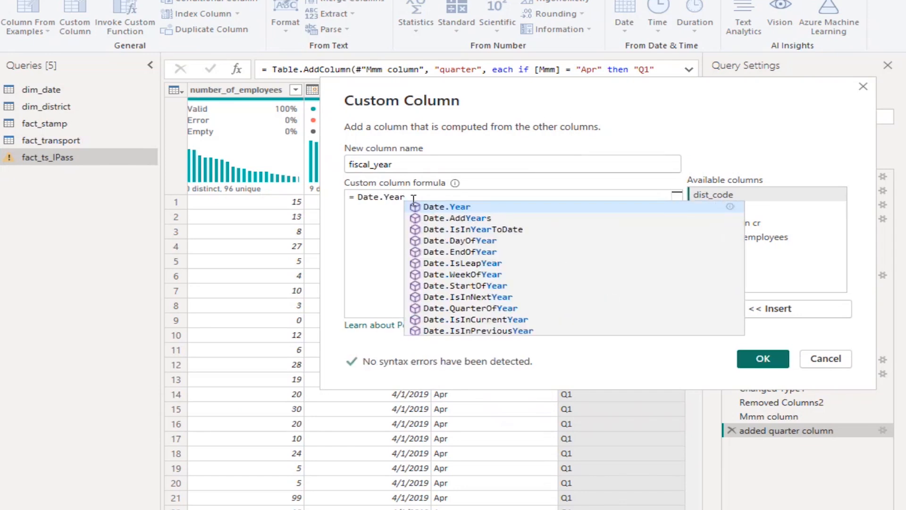
pyautogui.write('(')
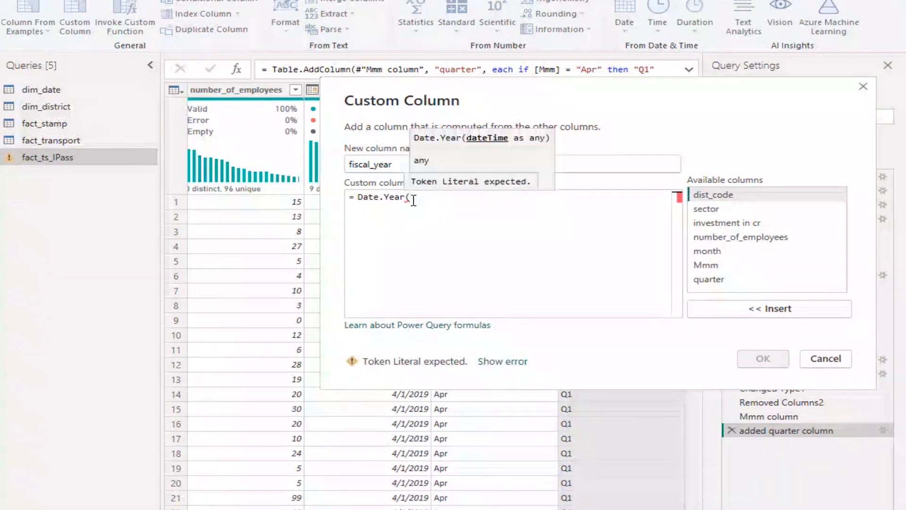
pyautogui.write('Date')
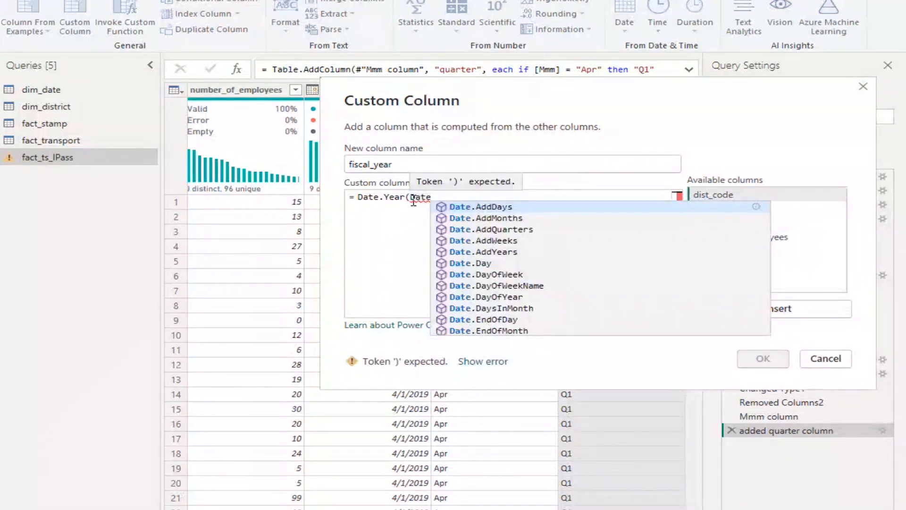
pyautogui.write('.')
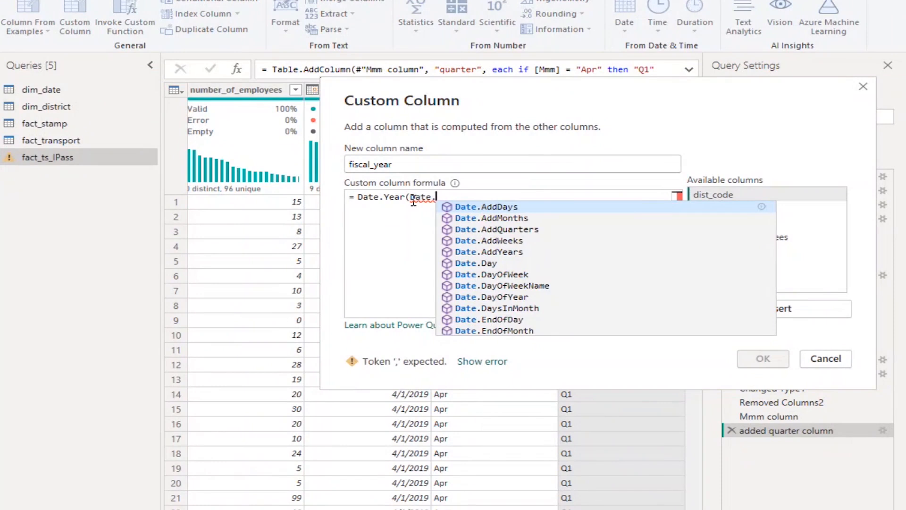
pyautogui.write('AddMonths')
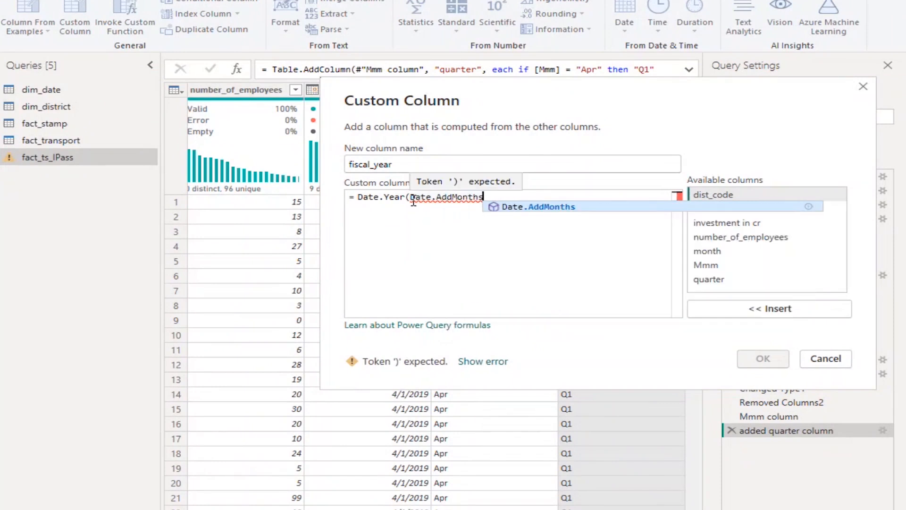
pyautogui.write('(')
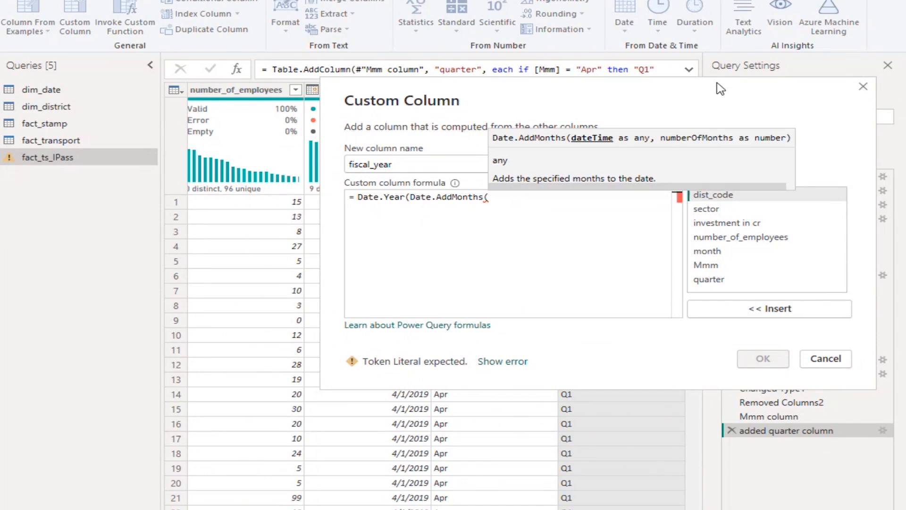
# Complete the formula with the month column and an offset of -3 months, and create the fiscal_year column
pyautogui.moveTo(721, 88); pyautogui.dragTo(651, 129)
pyautogui.click(660, 296)
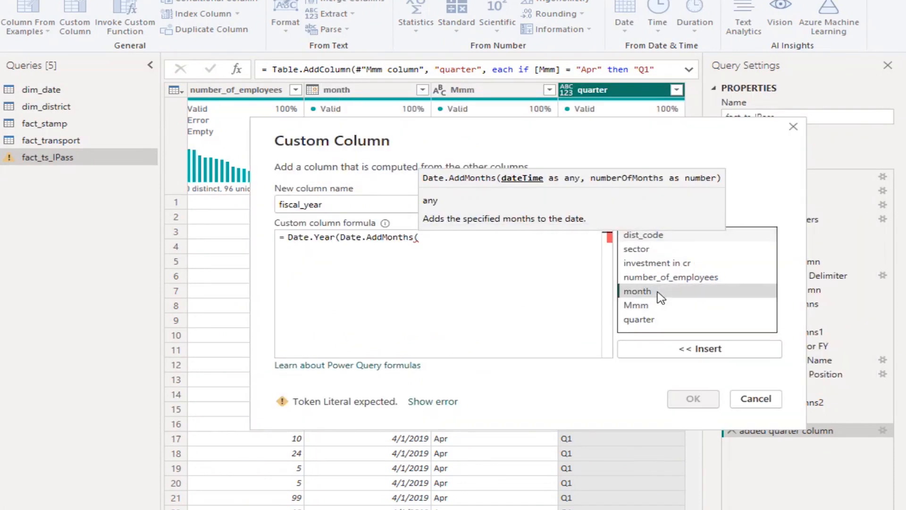
pyautogui.click(682, 353)
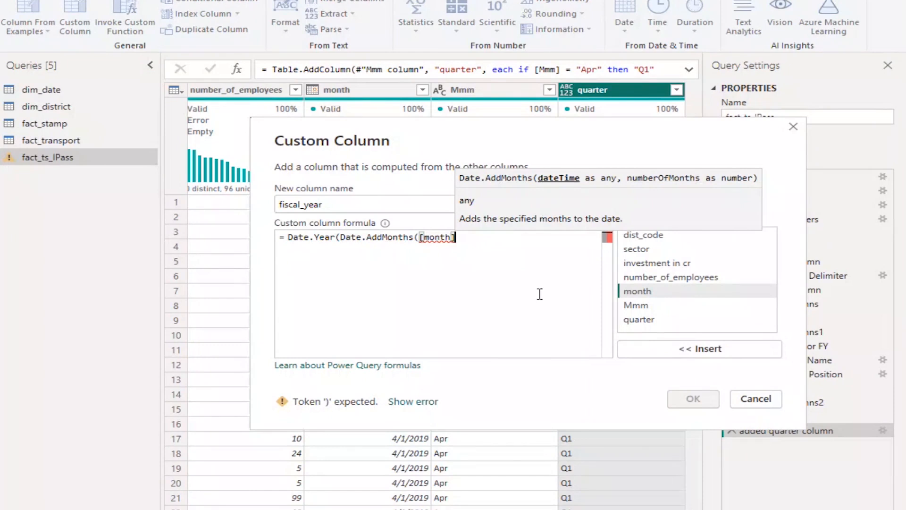
pyautogui.write(',')
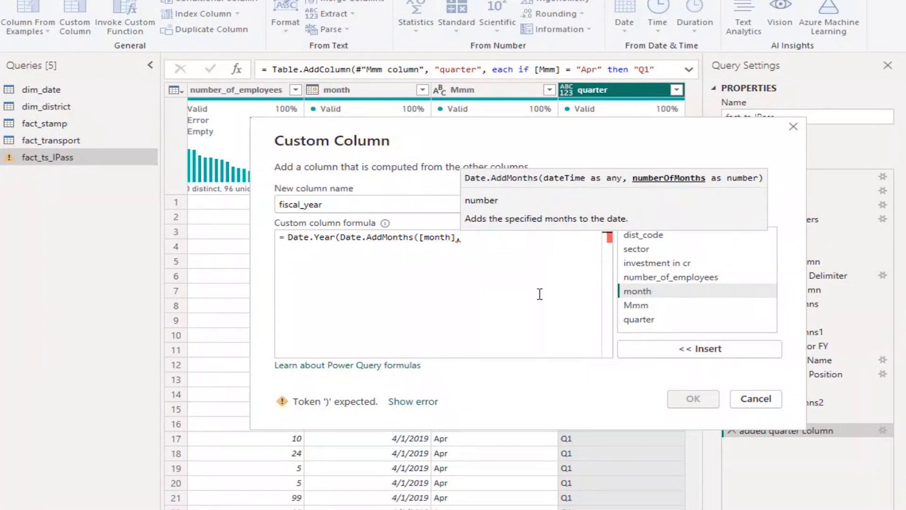
pyautogui.write('-3')
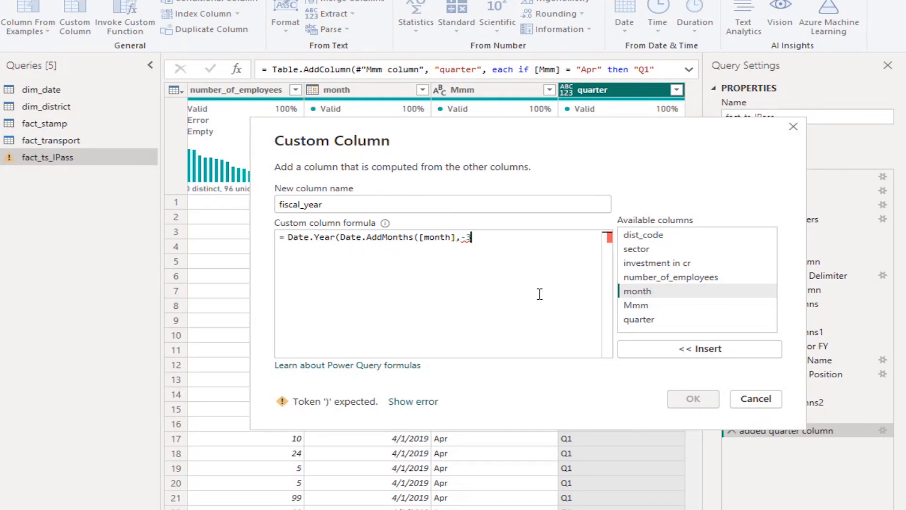
pyautogui.write('))')
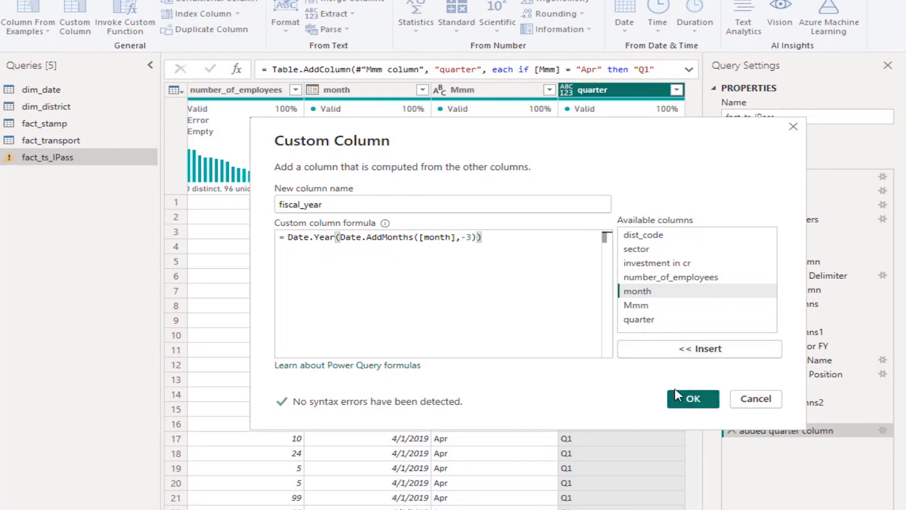
pyautogui.click(682, 405)
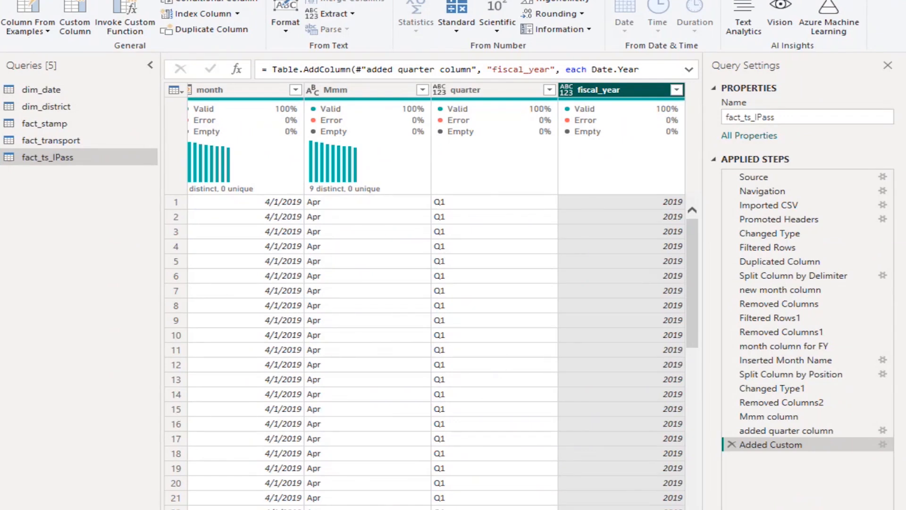
# Close the query editor and apply the transformations to the report
pyautogui.click(10, 0)
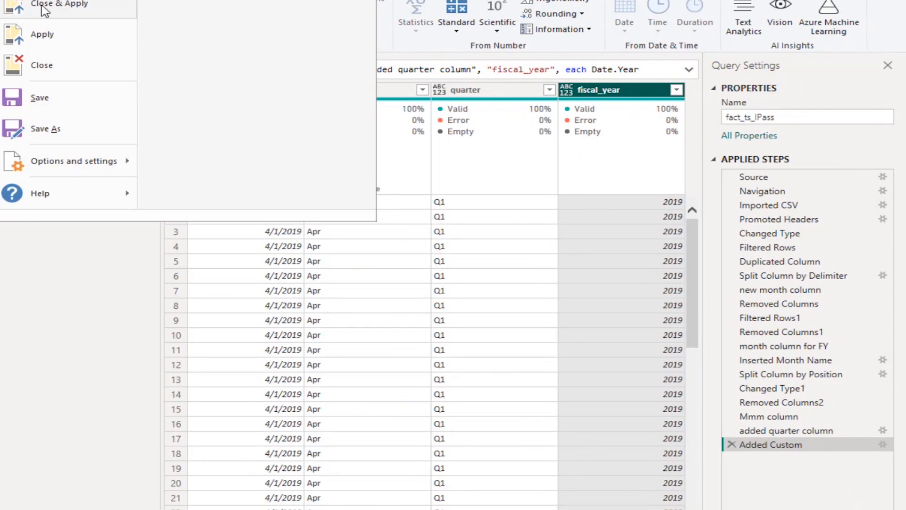
pyautogui.click(141, 266)
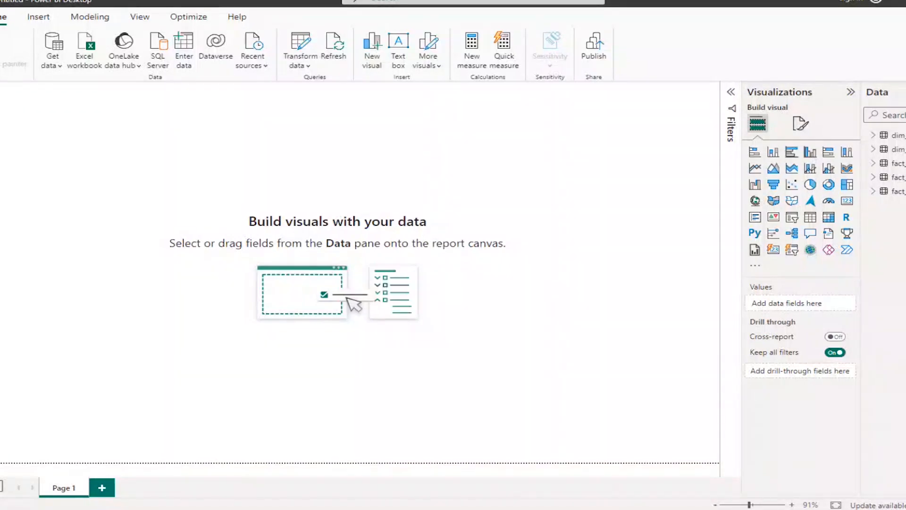
# Start saving the report on this device and create and open a new Desktop folder named TnTV
pyautogui.click(0, 16)
pyautogui.click(2, 124)
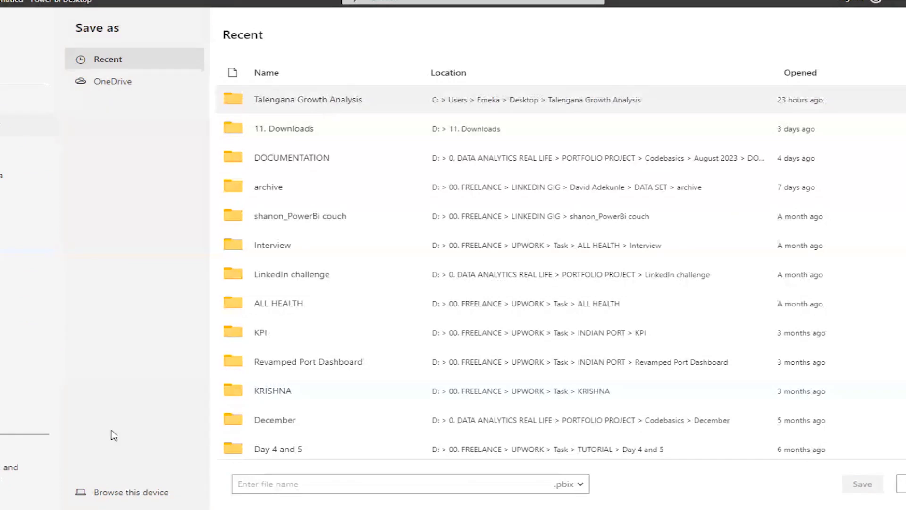
pyautogui.click(125, 493)
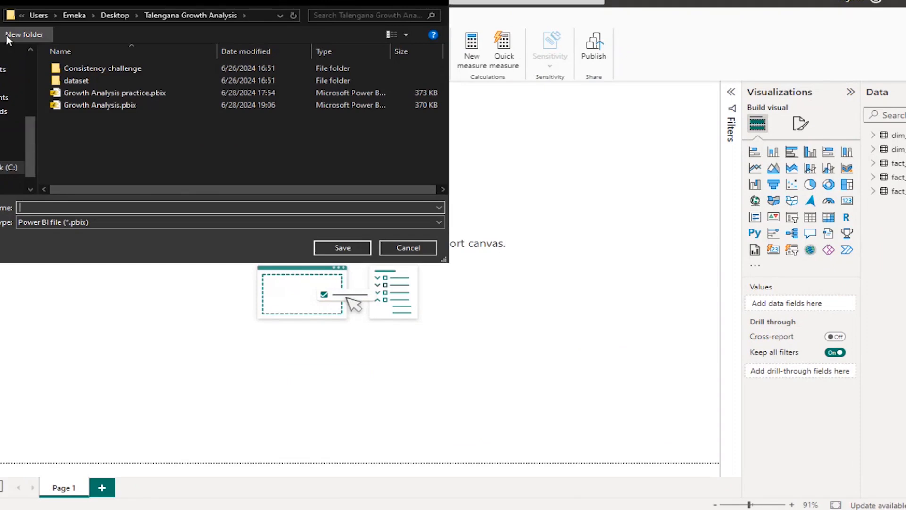
pyautogui.click(0, 15)
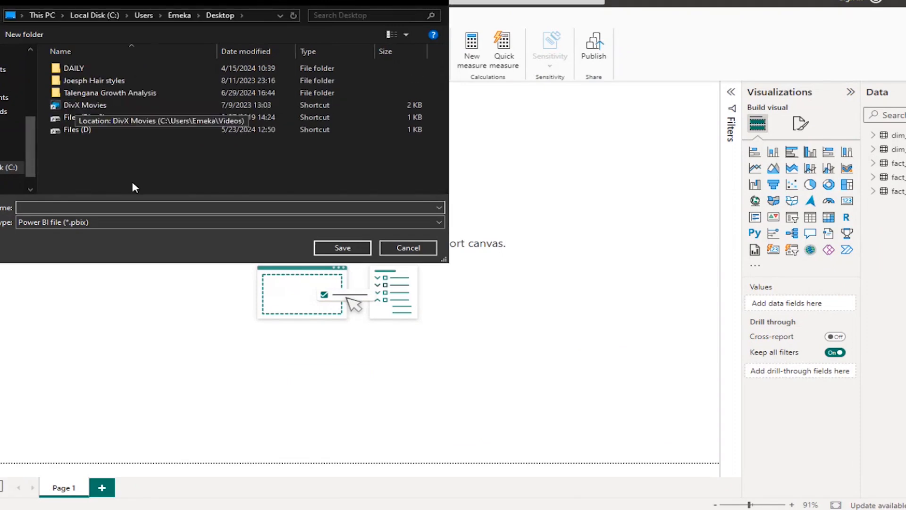
pyautogui.rightClick(105, 160)
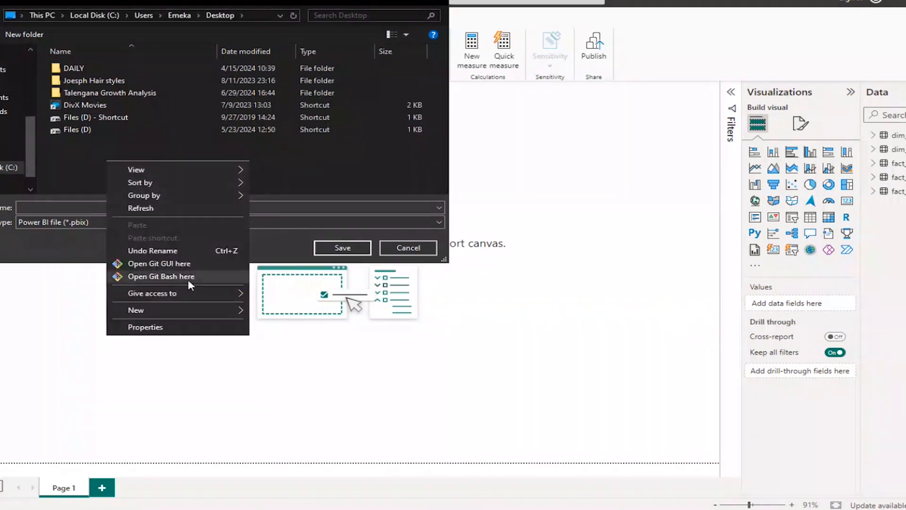
pyautogui.moveTo(217, 310)
pyautogui.click(269, 309)
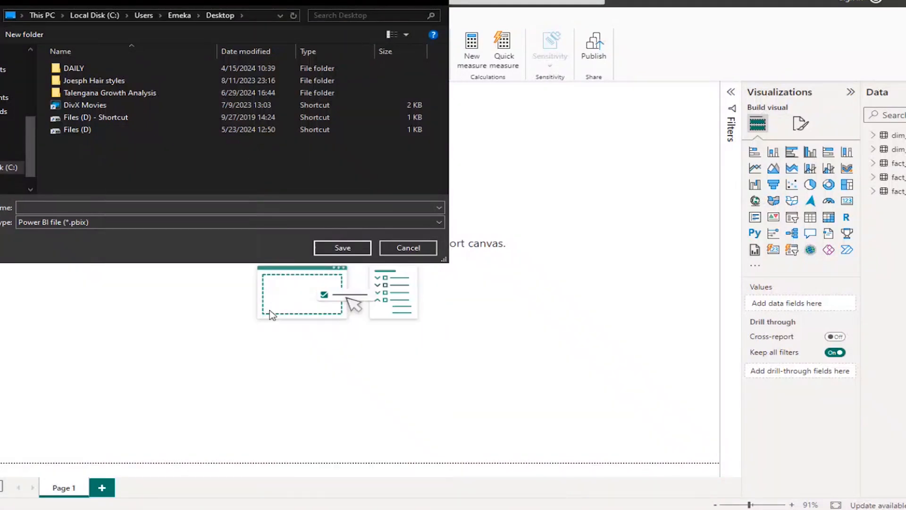
pyautogui.write('T')
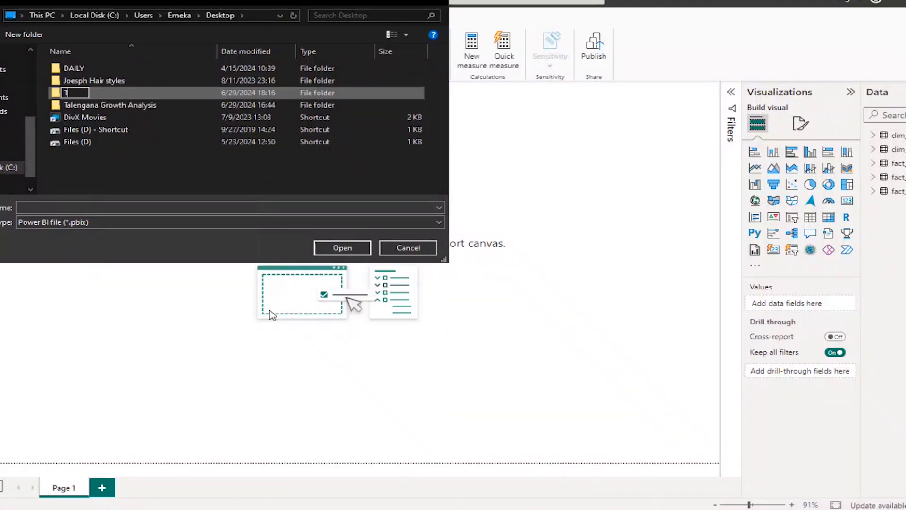
pyautogui.write('nTV')
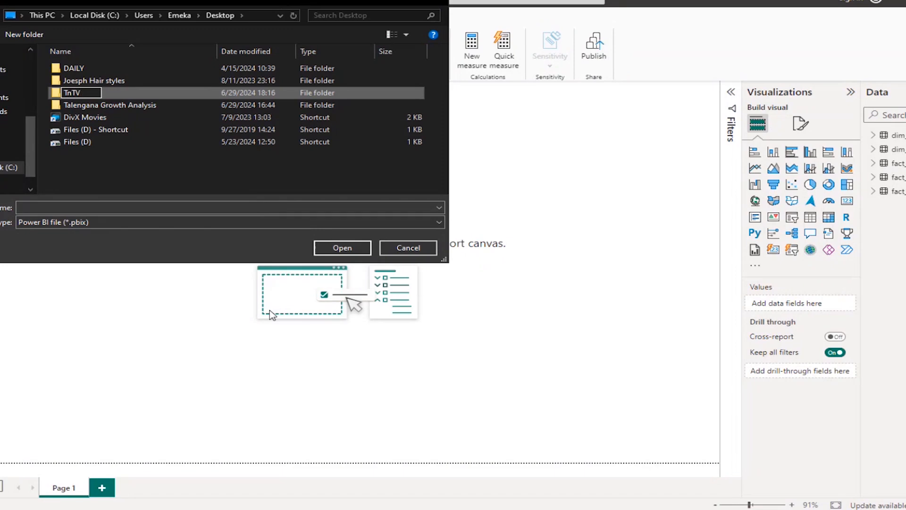
pyautogui.press('Return')
pyautogui.press('Return')
# Save the report in the TnTV folder as a Power BI file named Growth Analysis
pyautogui.click(137, 208)
pyautogui.write('g')
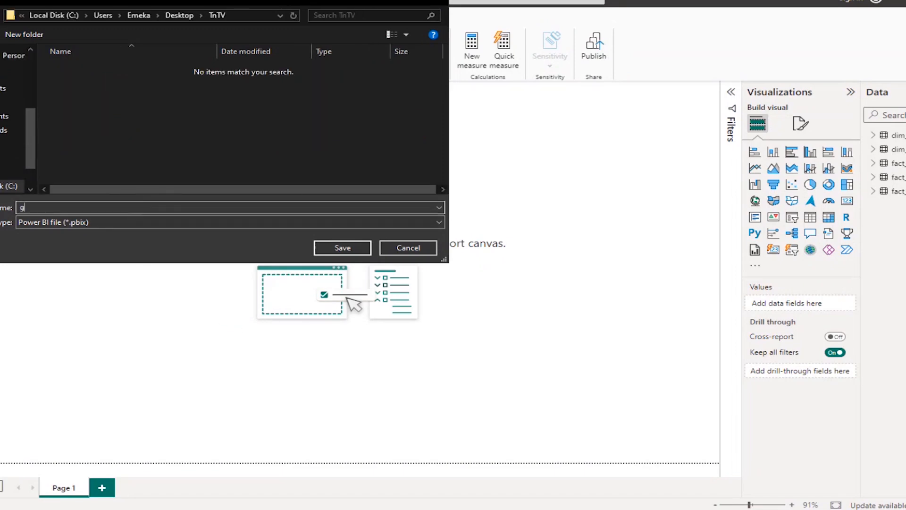
pyautogui.press('BackSpace')
pyautogui.write('GRO')
pyautogui.press('BackSpace')
pyautogui.press('BackSpace')
pyautogui.write('rowth Analysisosis')
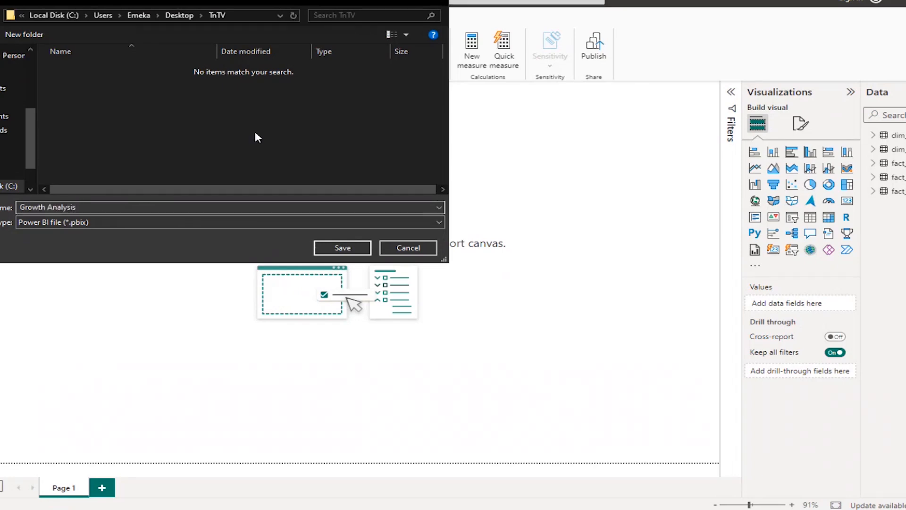
pyautogui.click(342, 247)
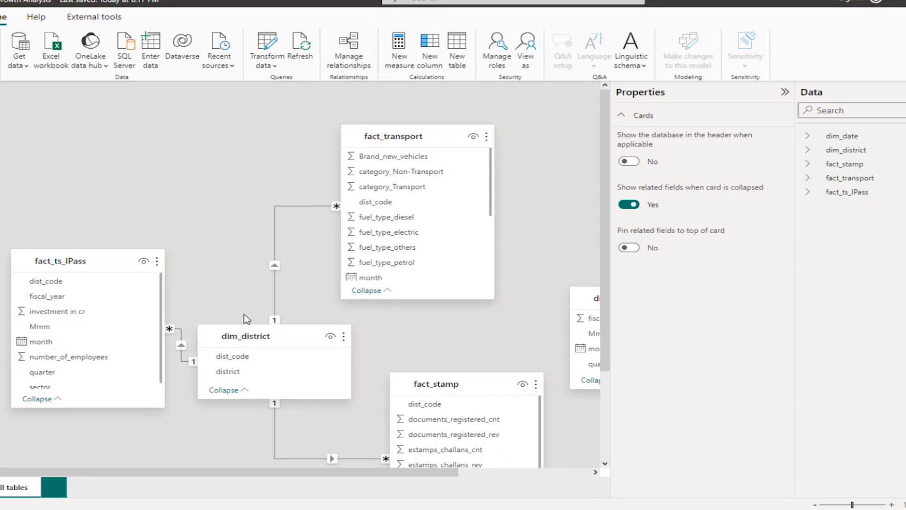
# In the model diagram, move dim_district below fact_ts_IPass, and place fact_ts_IPass beneath fact_transport
pyautogui.scroll(-3, 245, 321)
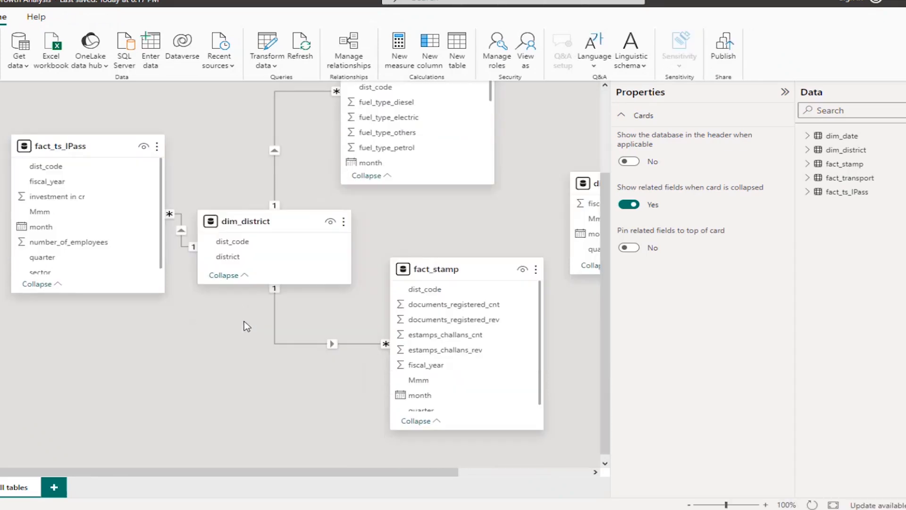
pyautogui.scroll(-1, 244, 321)
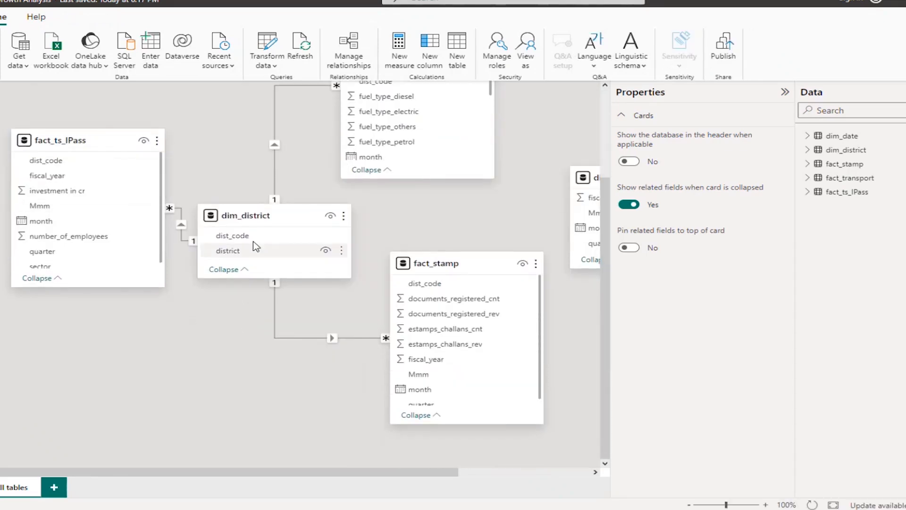
pyautogui.moveTo(254, 241); pyautogui.dragTo(142, 349)
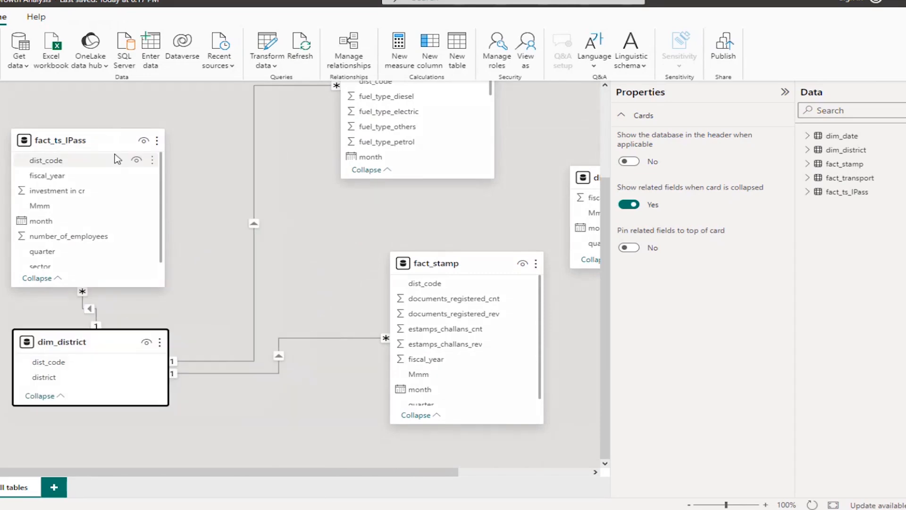
pyautogui.click(107, 142)
pyautogui.moveTo(106, 142); pyautogui.dragTo(434, 202)
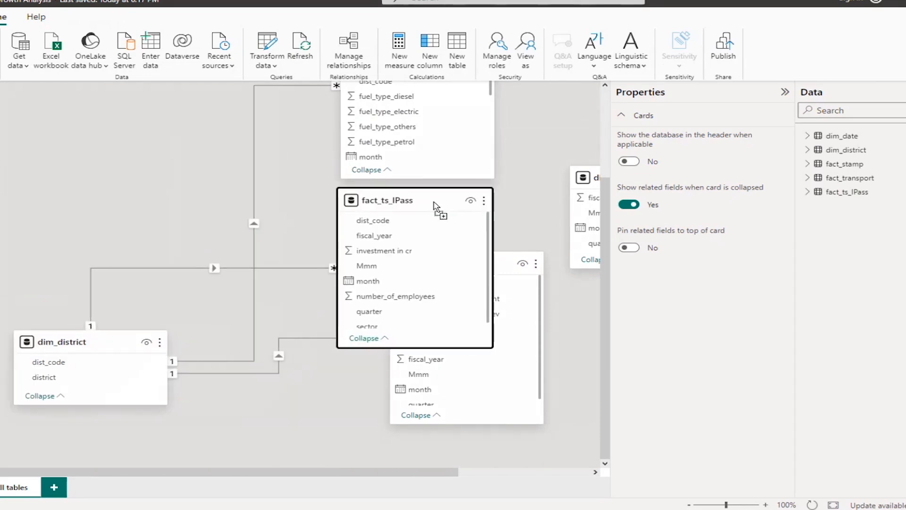
# Place the fact_stamp table directly beneath fact_ts_IPass, aligned with the column of fact tables
pyautogui.moveTo(503, 262); pyautogui.dragTo(435, 378)
pyautogui.scroll(3, 163, 342)
pyautogui.scroll(-4, 162, 340)
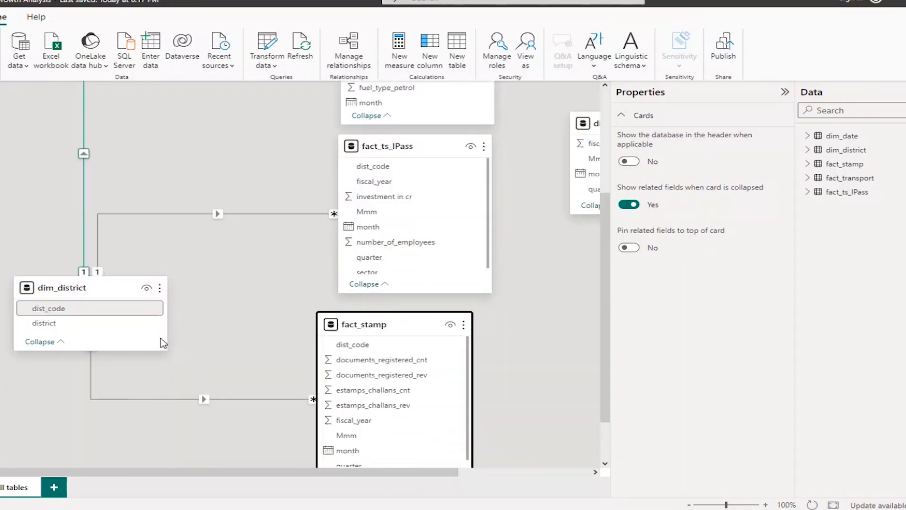
pyautogui.hscroll(4, 411, 480)
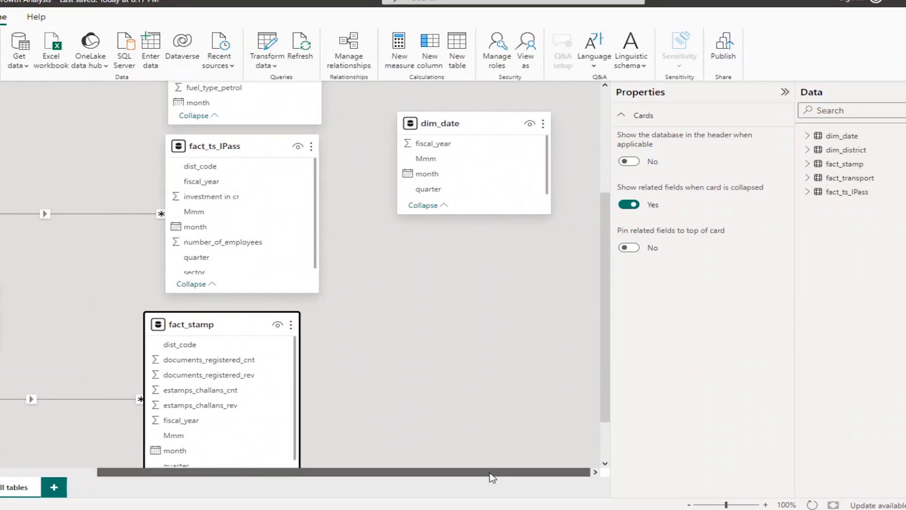
pyautogui.hscroll(-4, 314, 472)
pyautogui.moveTo(399, 322); pyautogui.dragTo(424, 314)
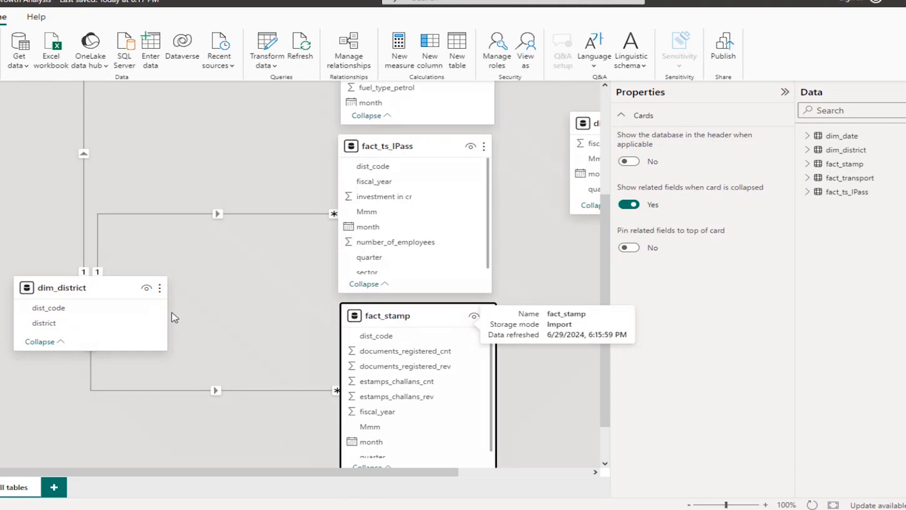
# Move the dim_district table up so it sits level with fact_ts_IPass
pyautogui.click(104, 285)
pyautogui.moveTo(104, 286); pyautogui.dragTo(110, 155)
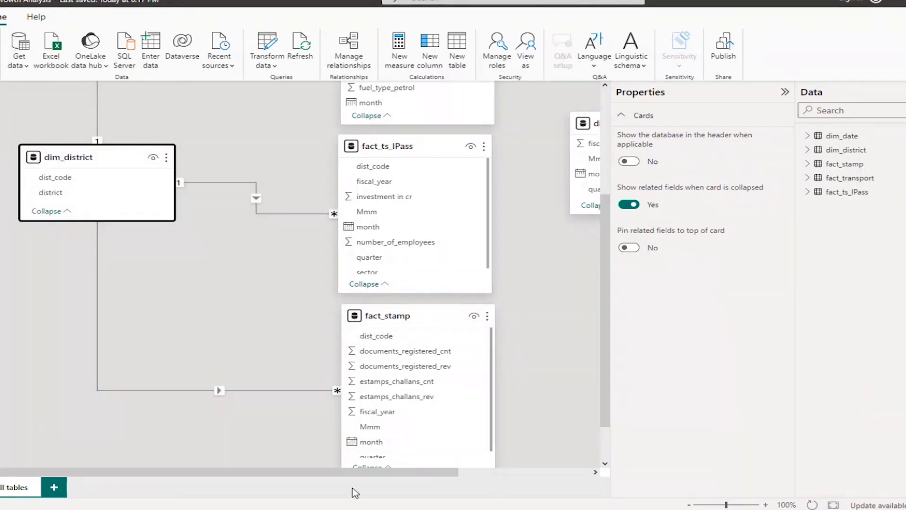
pyautogui.moveTo(356, 472); pyautogui.dragTo(545, 476)
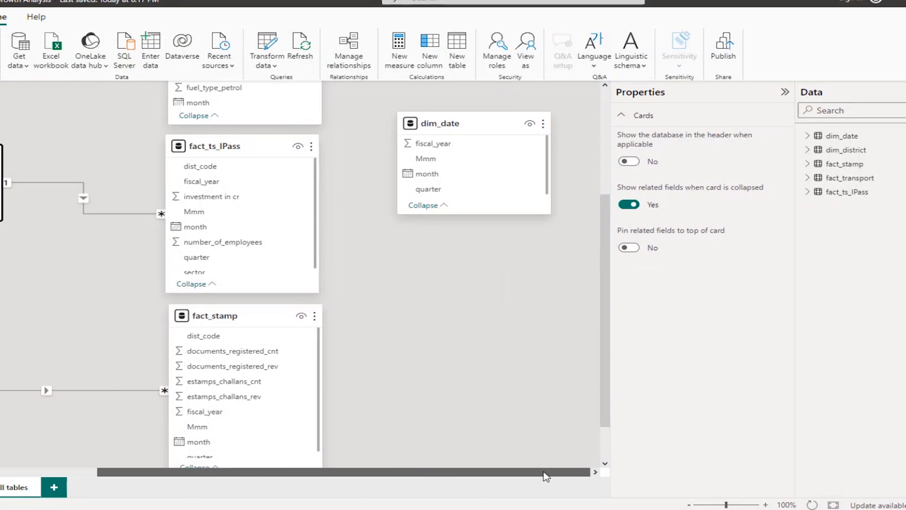
pyautogui.scroll(1, 474, 431)
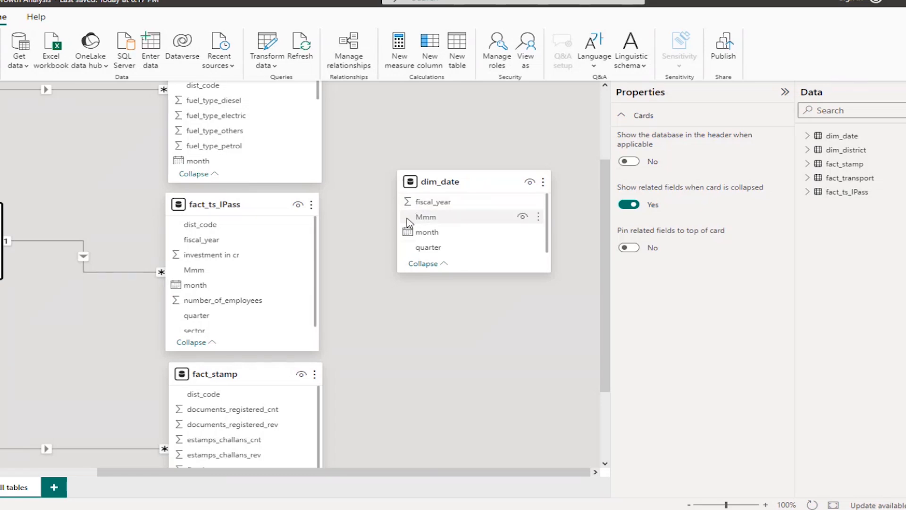
# In the table data view, set the summarization of the fiscal_year column in dim_date to Don't summarize
pyautogui.click(4, 118)
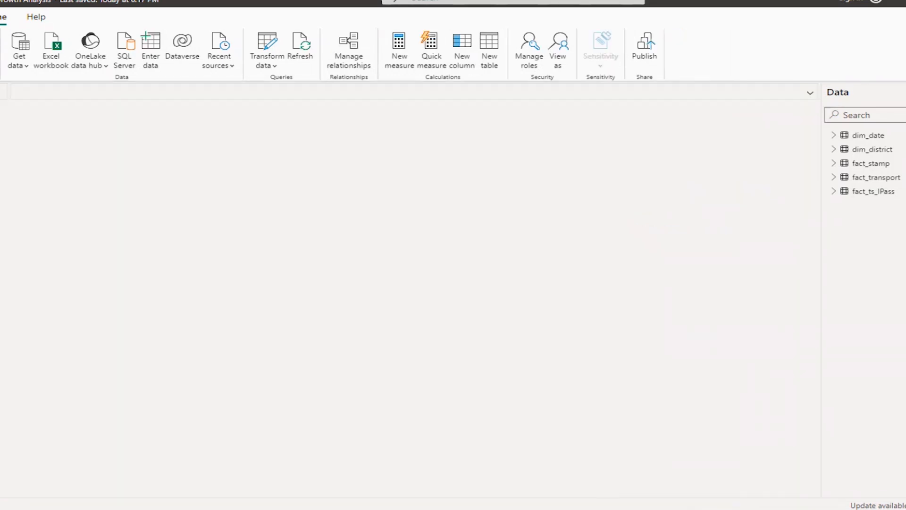
pyautogui.click(874, 137)
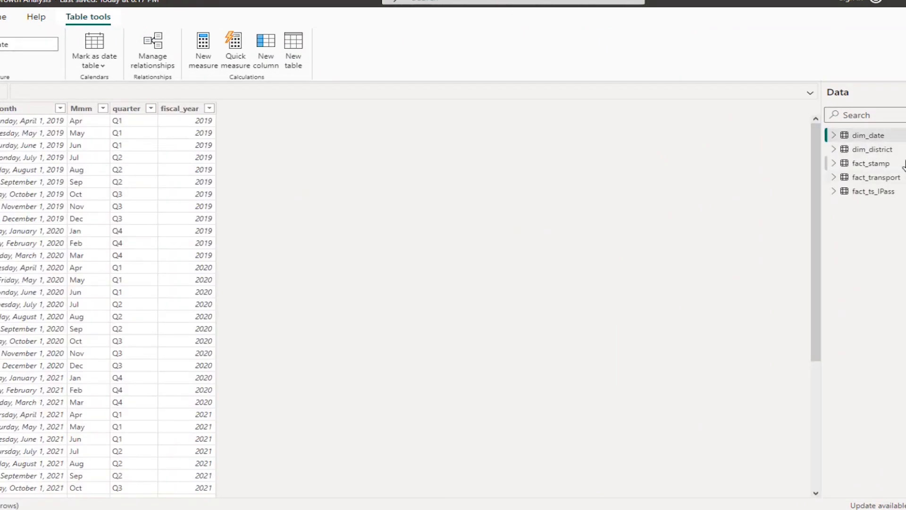
pyautogui.click(834, 136)
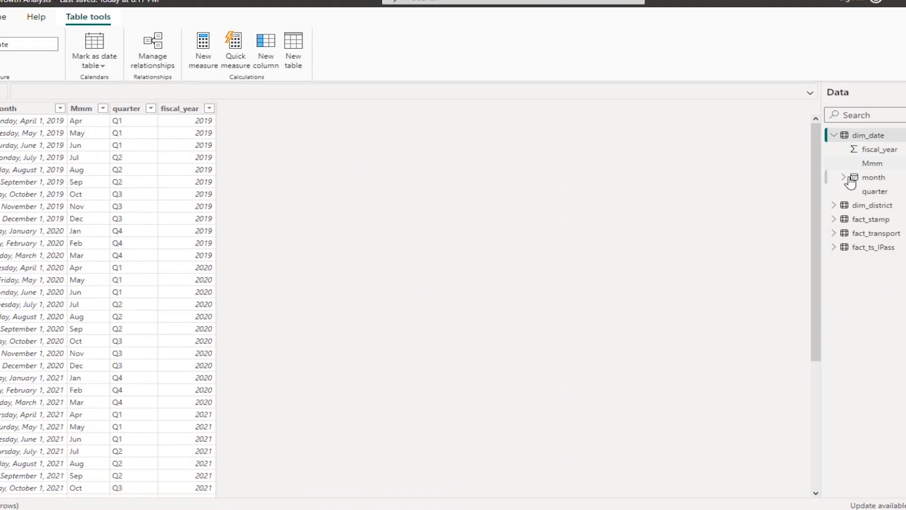
pyautogui.click(871, 152)
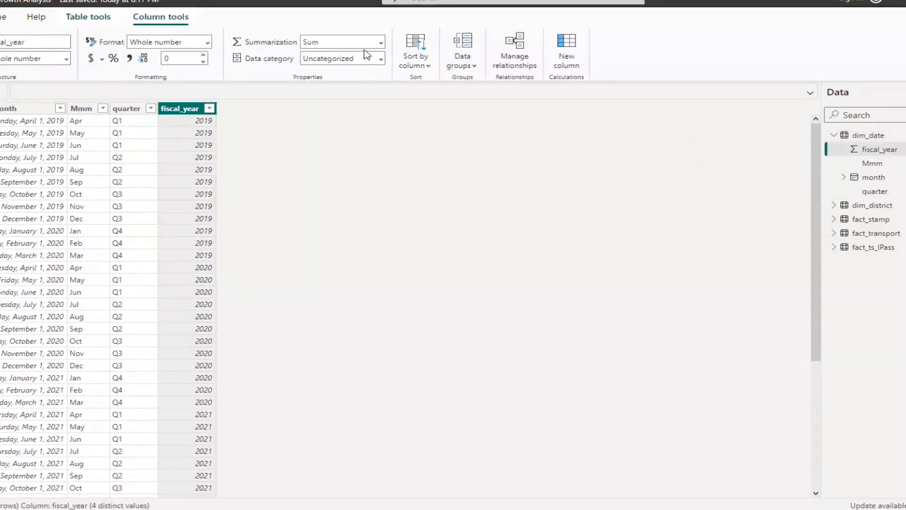
pyautogui.click(381, 48)
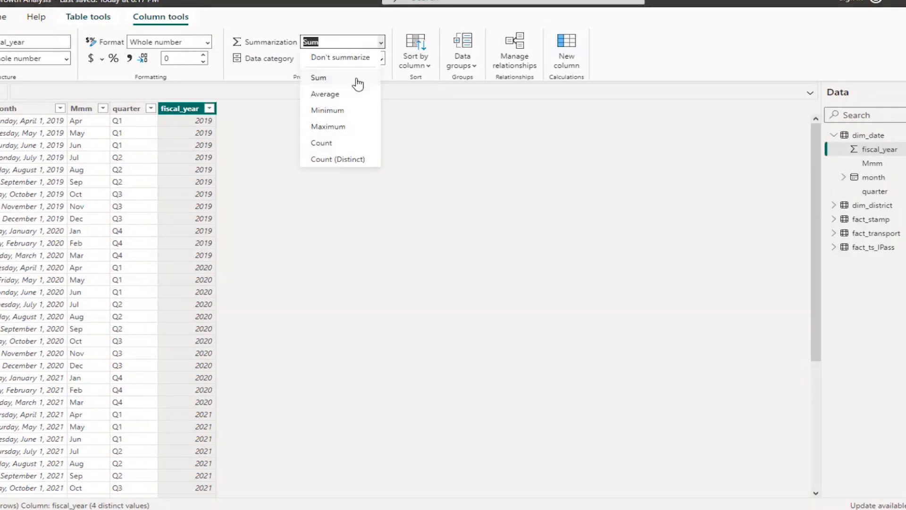
pyautogui.click(343, 58)
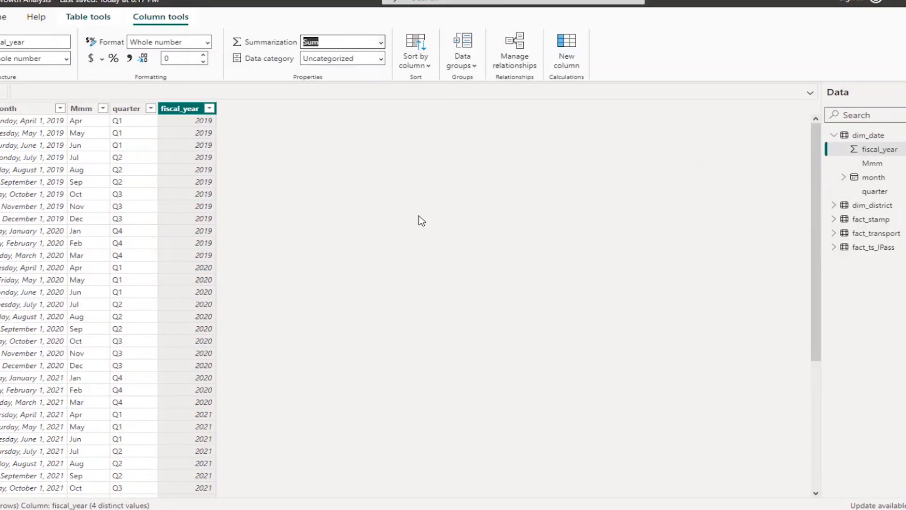